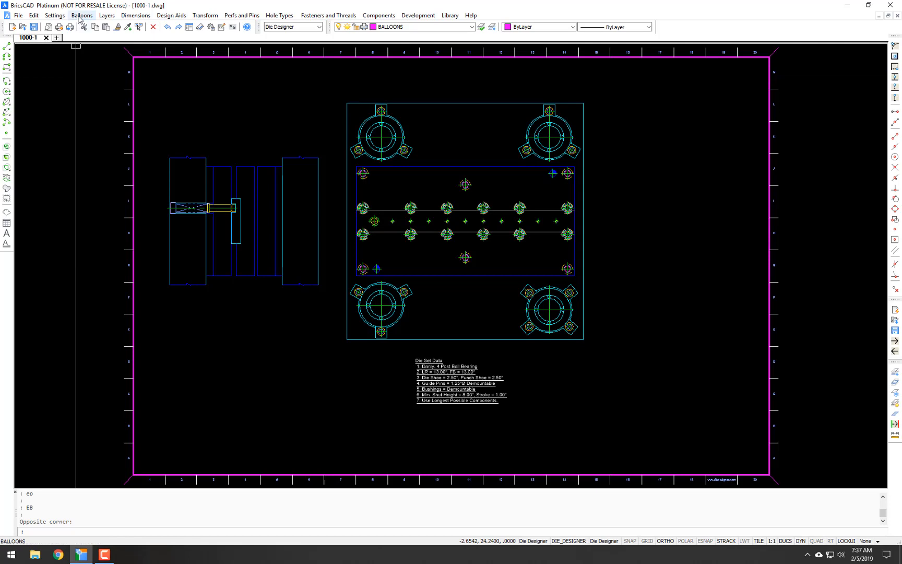
- Insert a text balloon below the die's side view for detail 1, Backup Plate, 1 required, A-2, Rockwell C 56-58
left_click(82, 15)
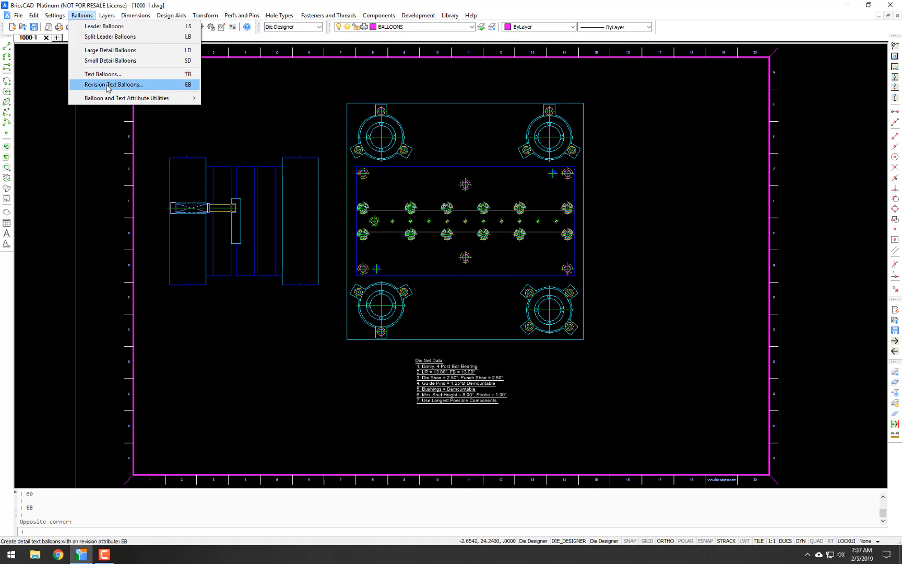
left_click(187, 78)
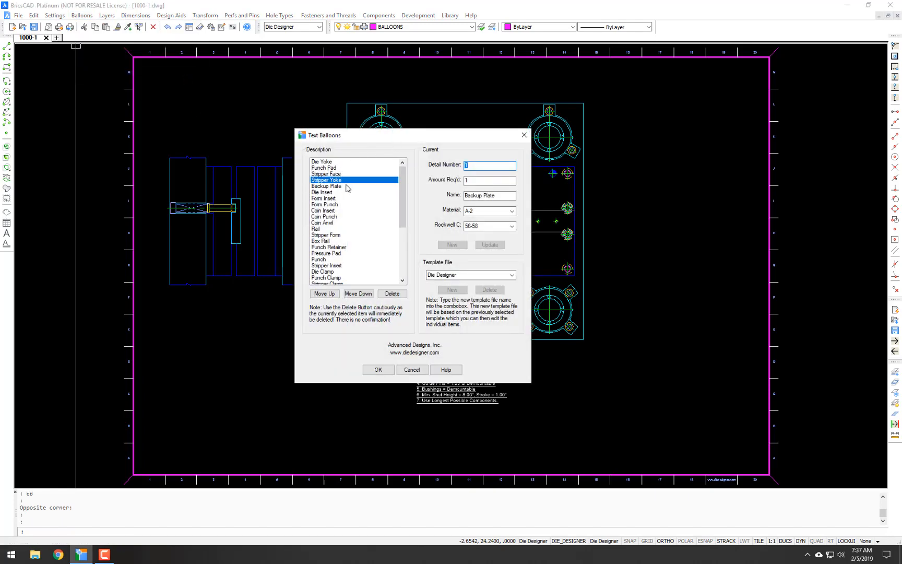
left_click(379, 369)
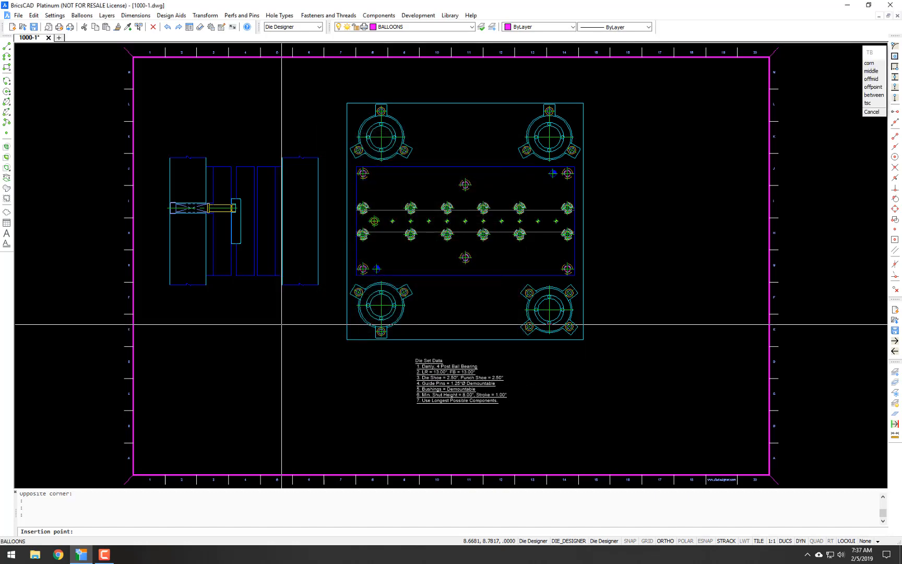
scroll(283, 327, "up", 5)
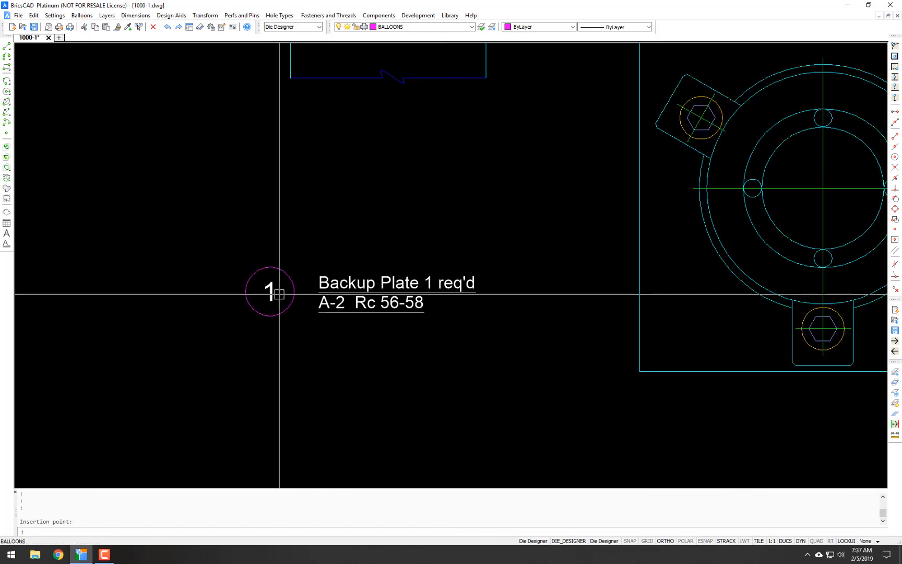
- Insert a revision text balloon directly below balloon 1 for detail 2, Backup Plate, 1 required, A-2, Rockwell C 56-58
left_click(82, 15)
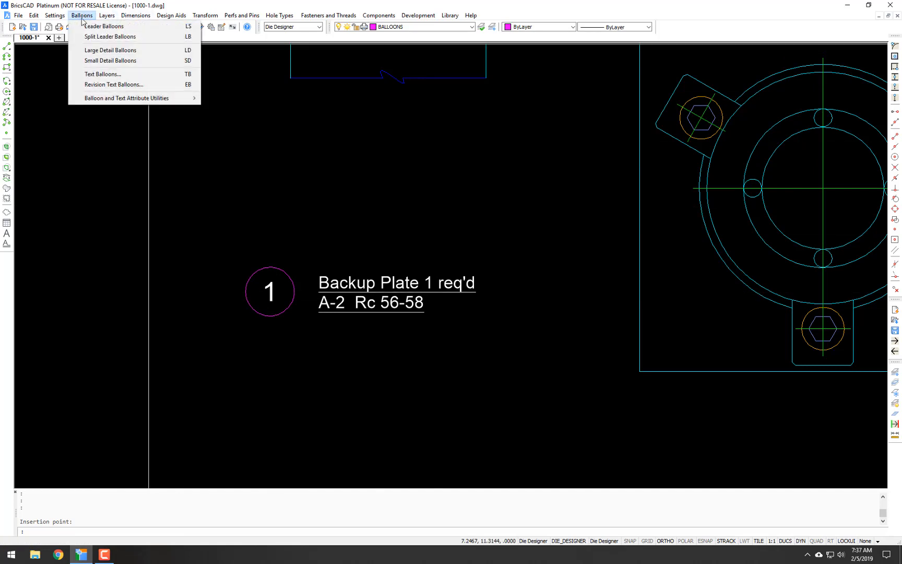
left_click(103, 87)
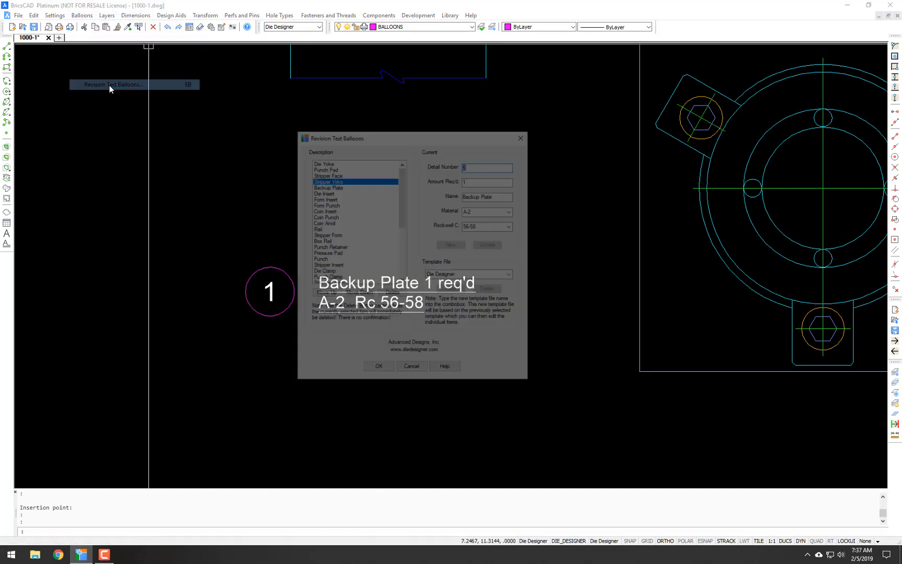
left_click(327, 162)
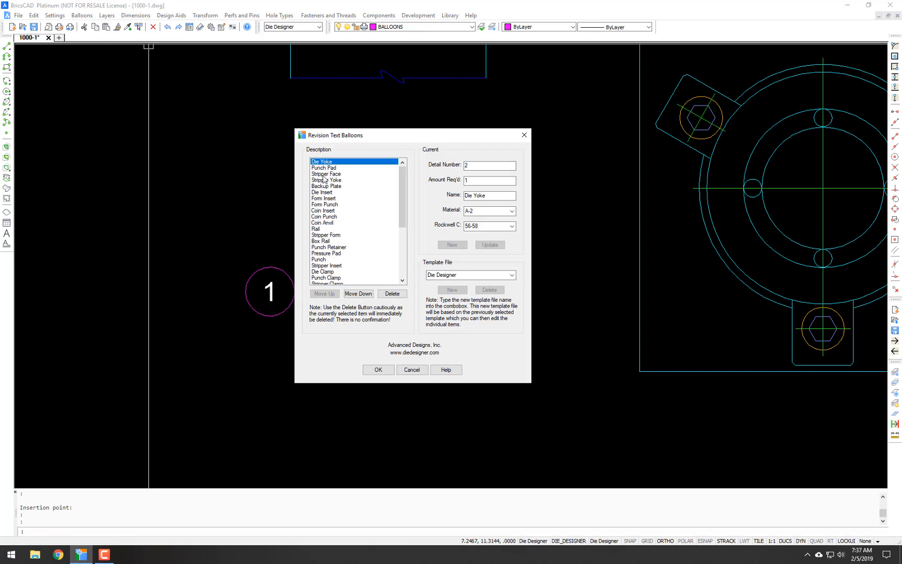
left_click(324, 186)
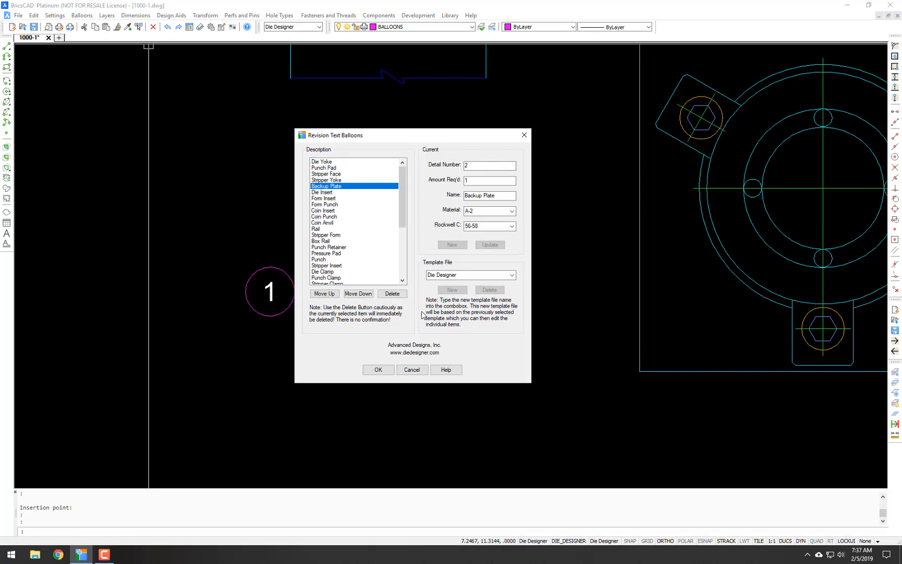
left_click(380, 370)
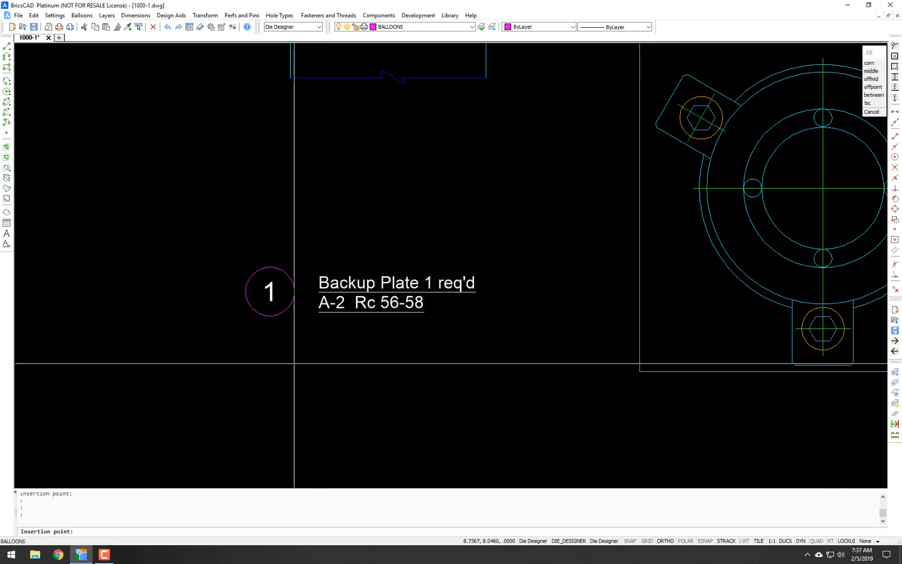
left_click(271, 364)
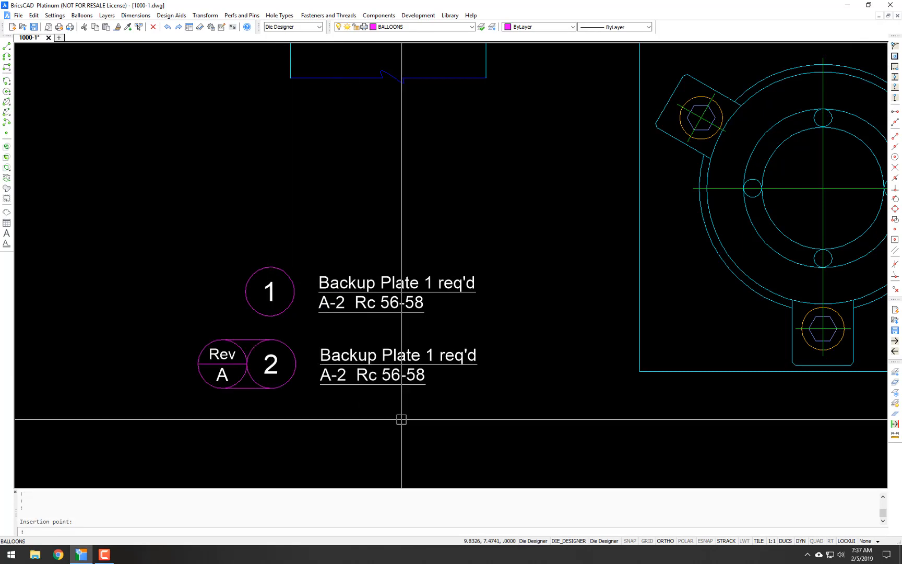
- Examine the revision compartment of balloon 2 up close and compare it with balloon 1
scroll(397, 386, "down", 2)
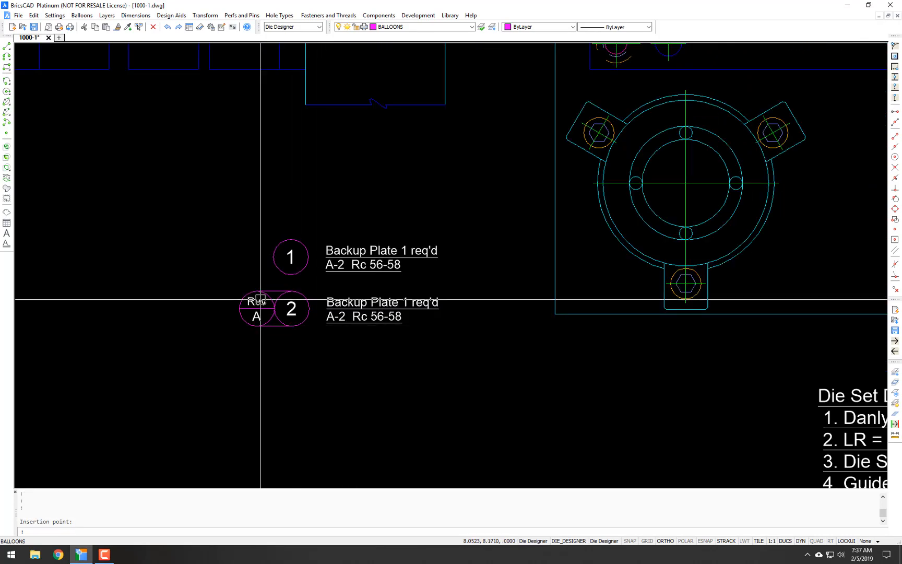
scroll(258, 320, "up", 3)
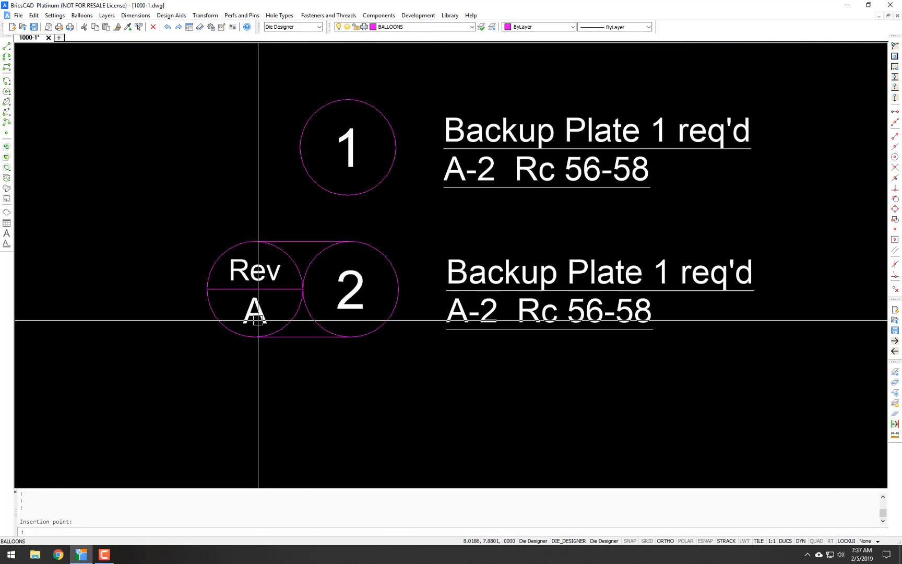
scroll(257, 322, "down", 3)
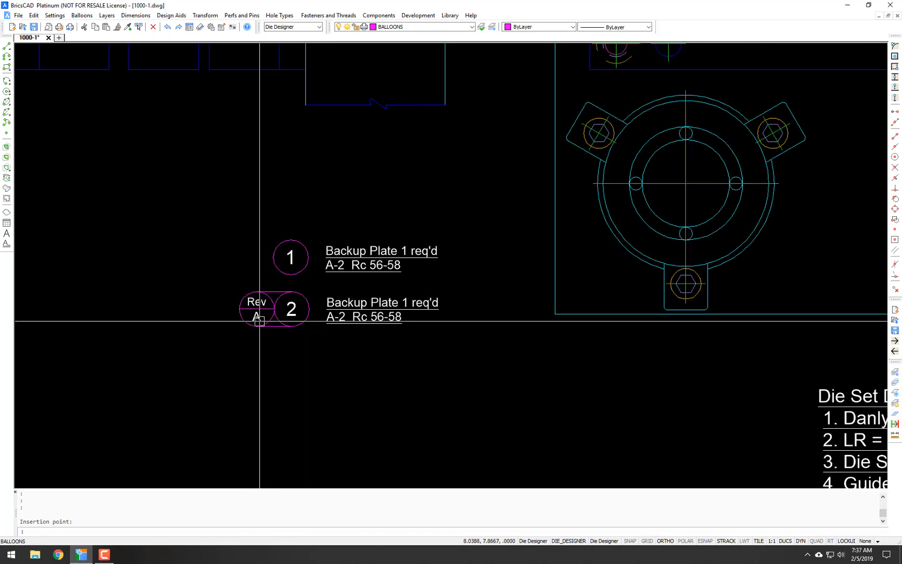
scroll(259, 317, "up", 3)
scroll(266, 308, "down", 6)
middle_click_drag(308, 291, 255, 321)
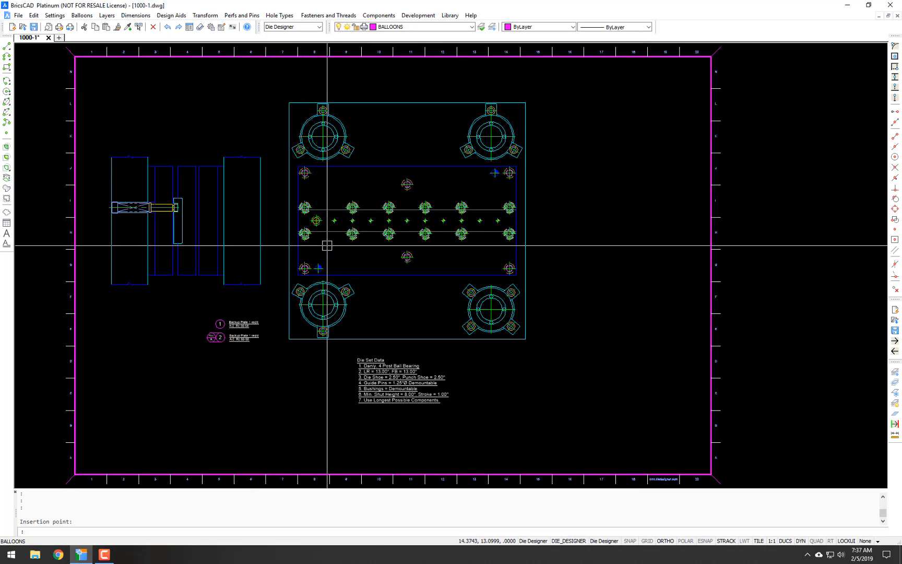
- Start another revision text balloon and browse the Die Designer template's description list, previewing the Die Yoke and Stripper Face entries
left_click(80, 15)
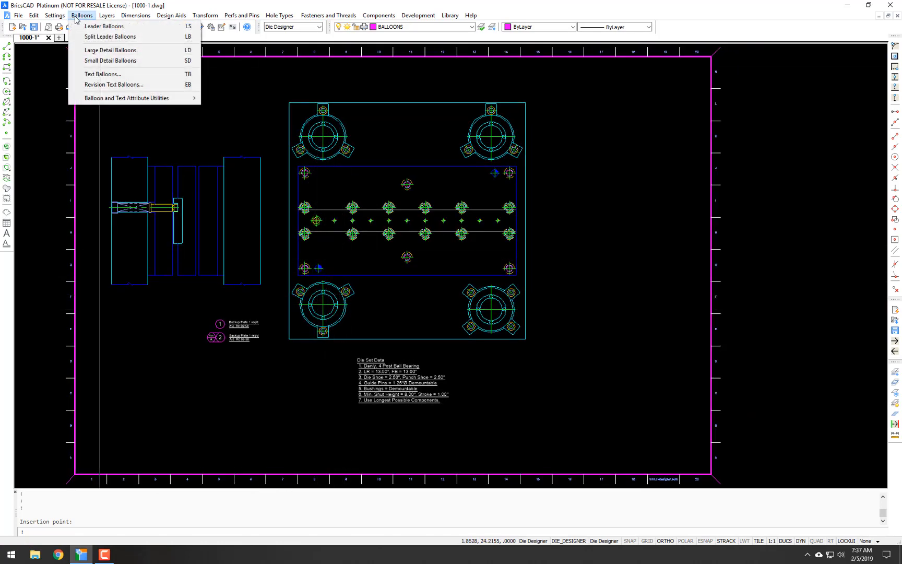
left_click(104, 85)
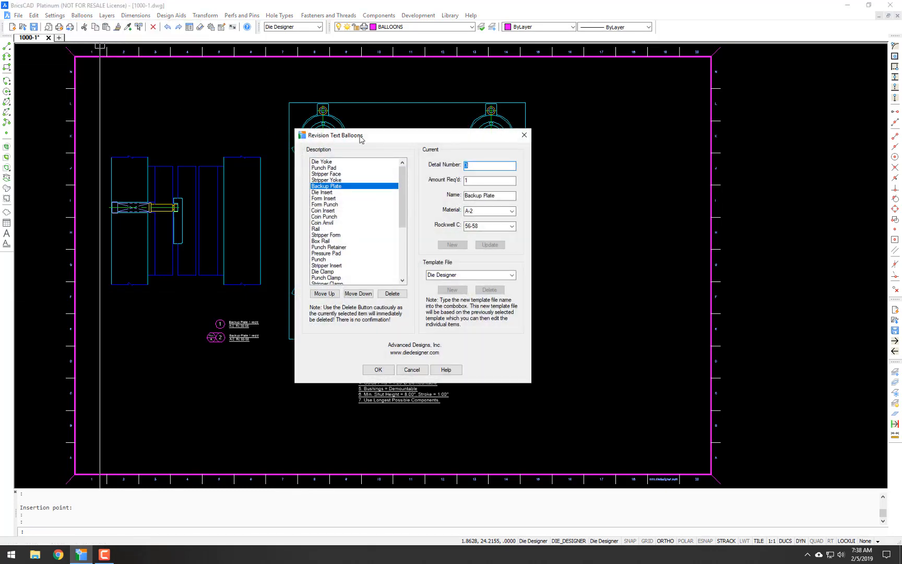
left_click_drag(364, 139, 344, 139)
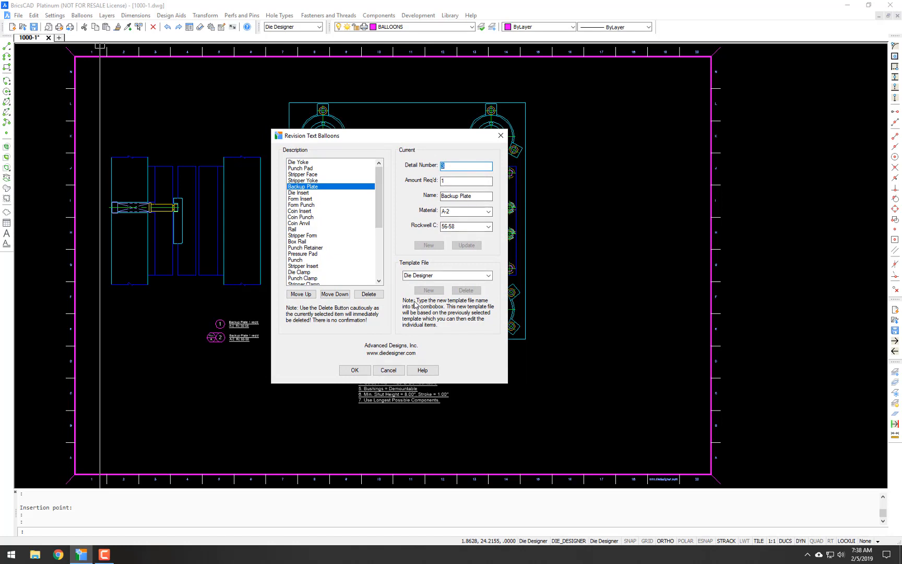
mouse_move(375, 138)
left_mouse_down()
mouse_move(366, 137)
mouse_move(368, 127)
left_mouse_up()
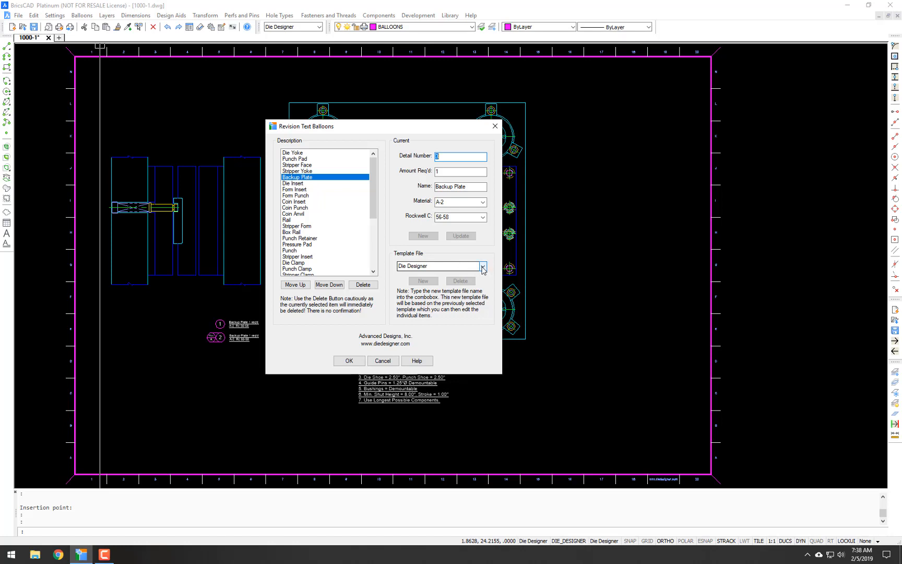
left_click(295, 154)
scroll(292, 167, "down", 3)
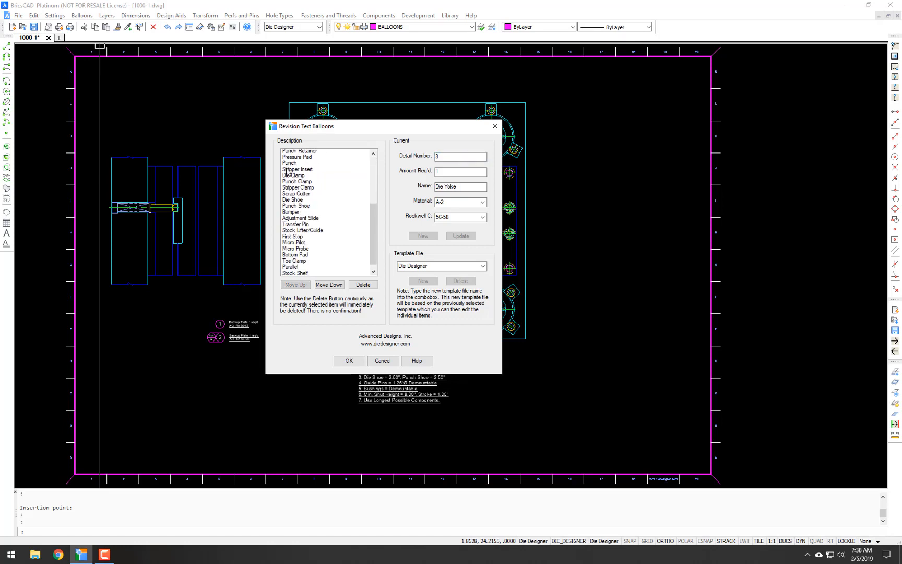
scroll(291, 175, "up", 2)
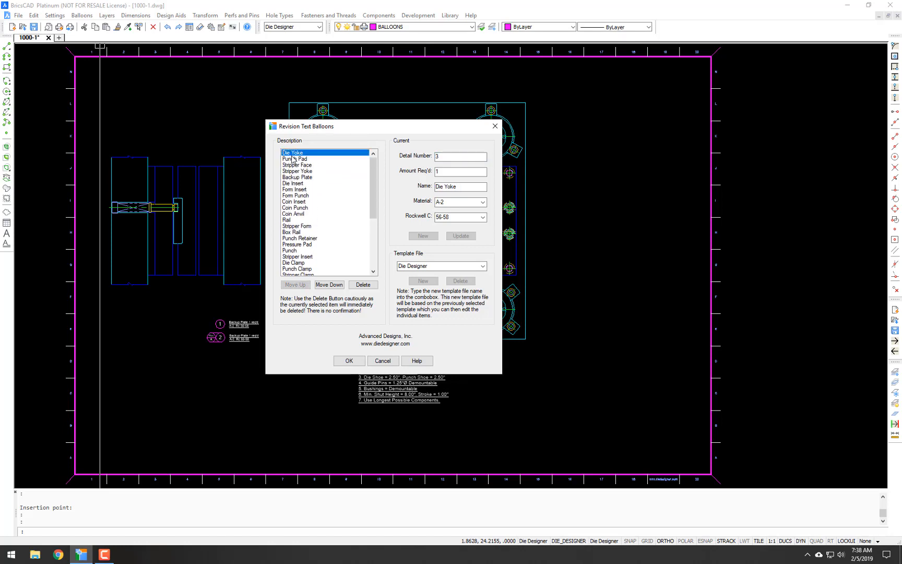
left_click(295, 165)
scroll(293, 209, "down", 4)
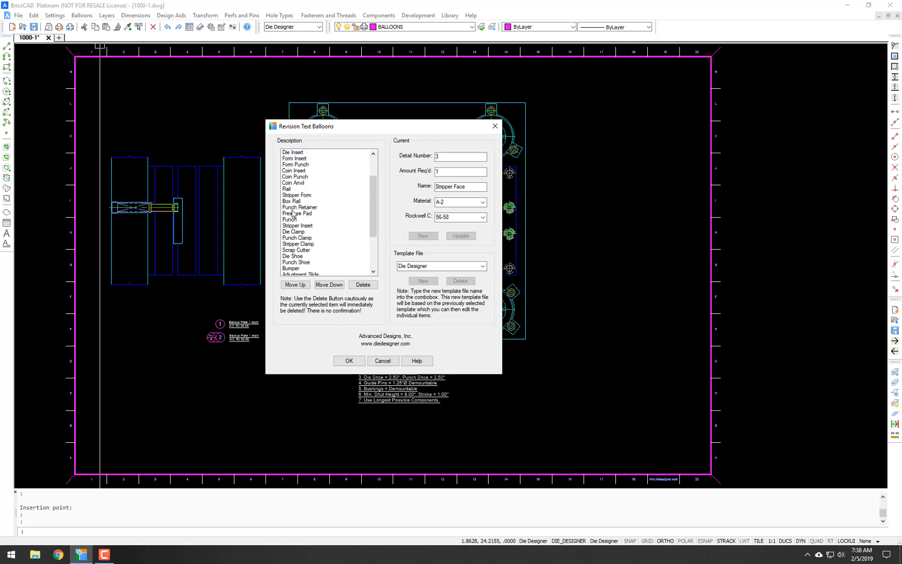
scroll(292, 214, "up", 5)
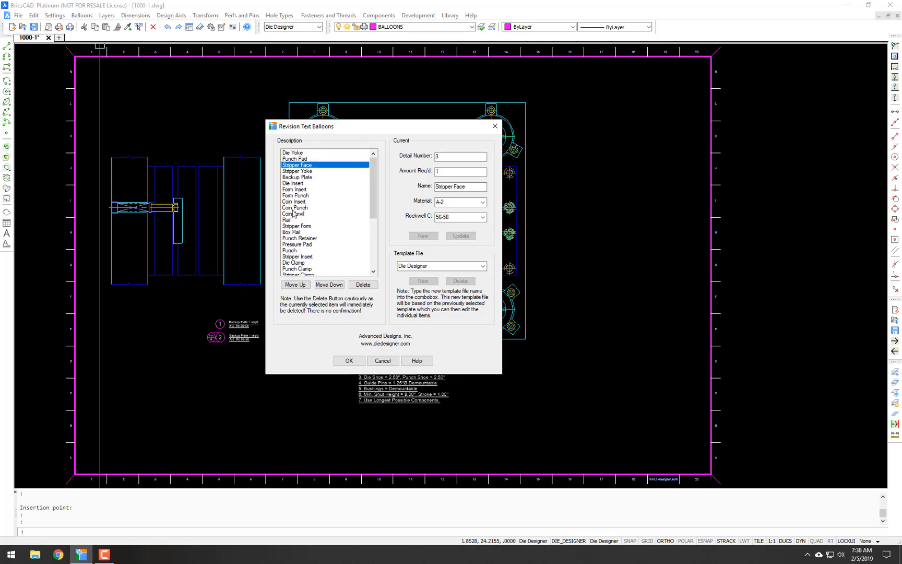
- Select the Die Yoke description and review its detail fields in the Die Designer template
left_click(292, 152)
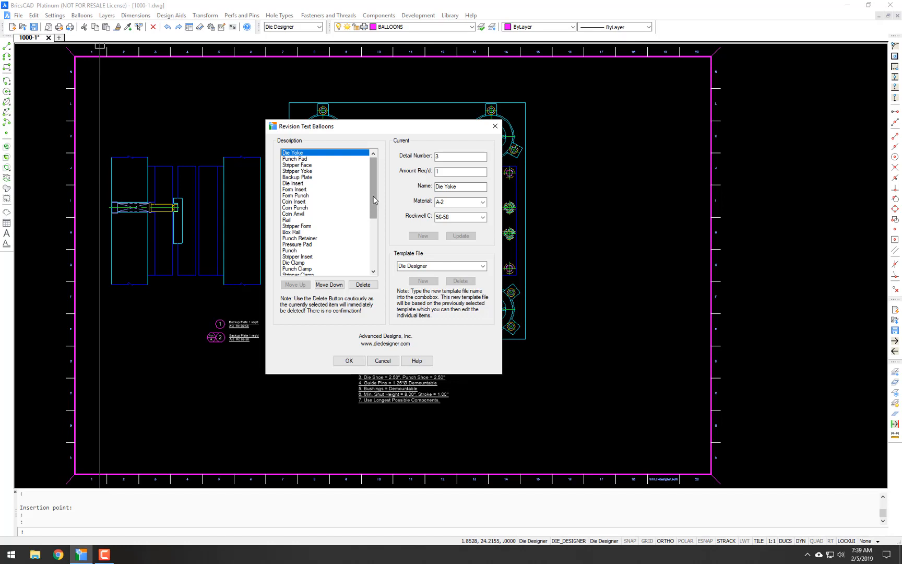
left_click_drag(370, 129, 382, 151)
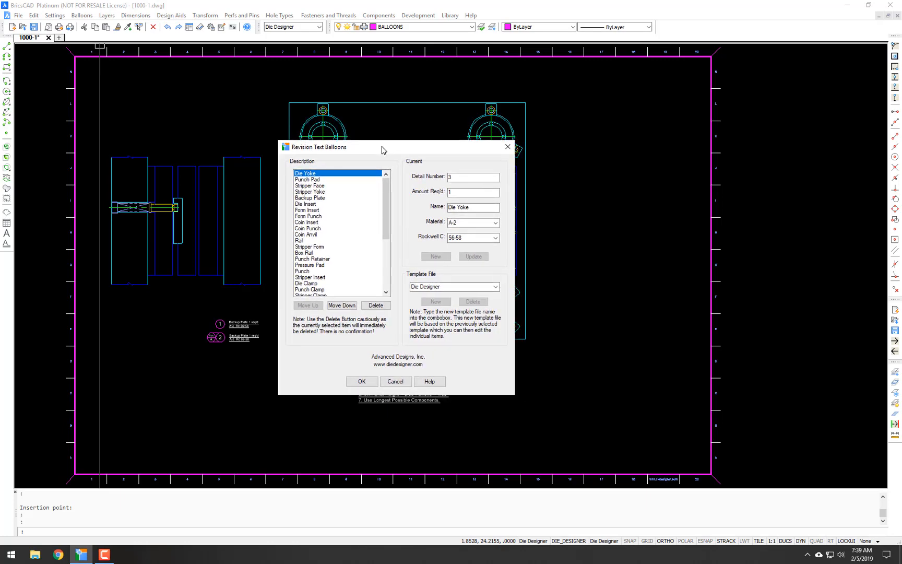
mouse_move(387, 197)
left_mouse_down()
mouse_move(386, 207)
mouse_move(386, 189)
left_mouse_up()
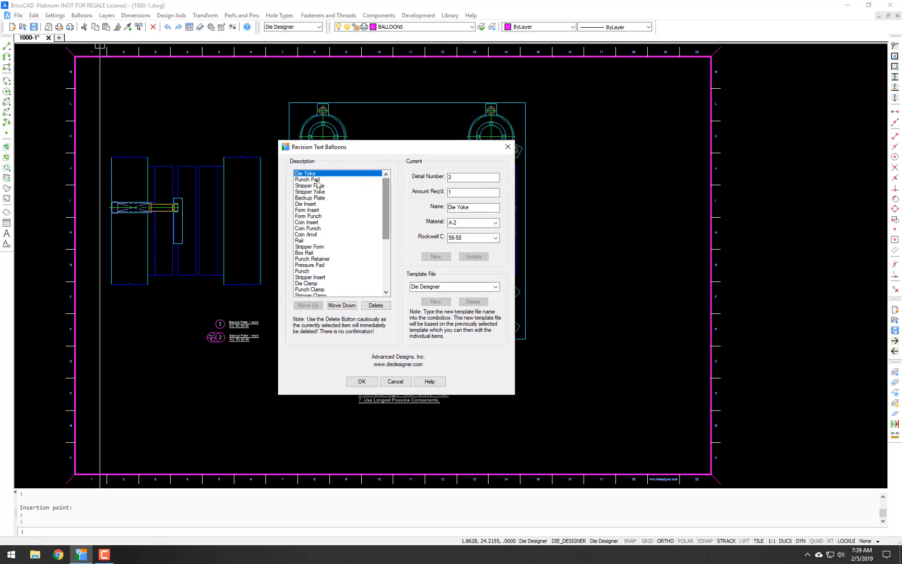
left_click(490, 287)
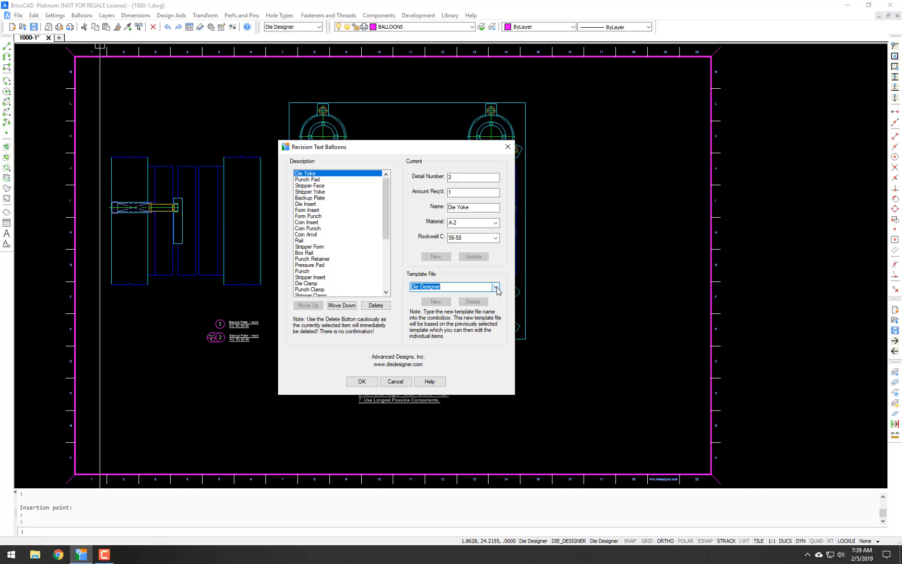
left_click(306, 175)
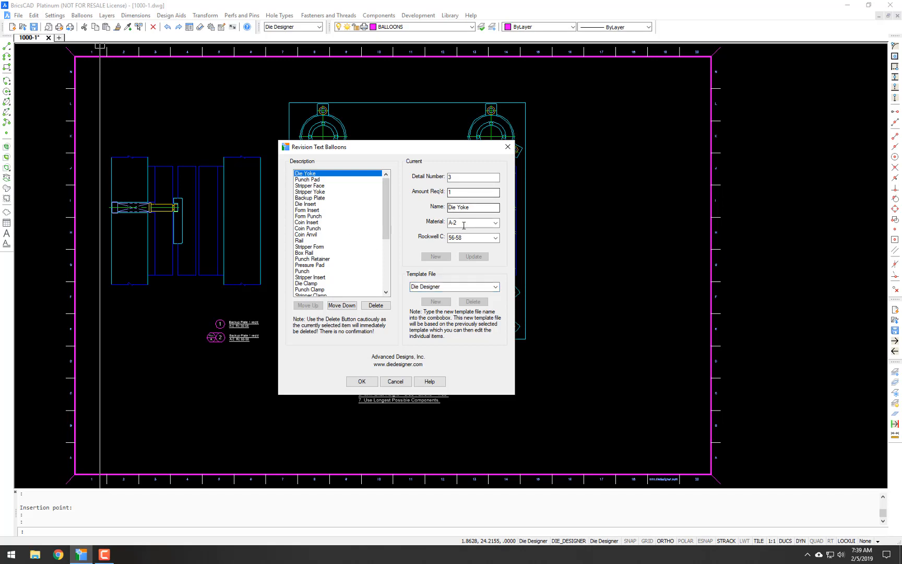
- Switch the revision balloon template to Automotive and select Die Block with material D-2 and Rockwell C 58-60
left_click(495, 287)
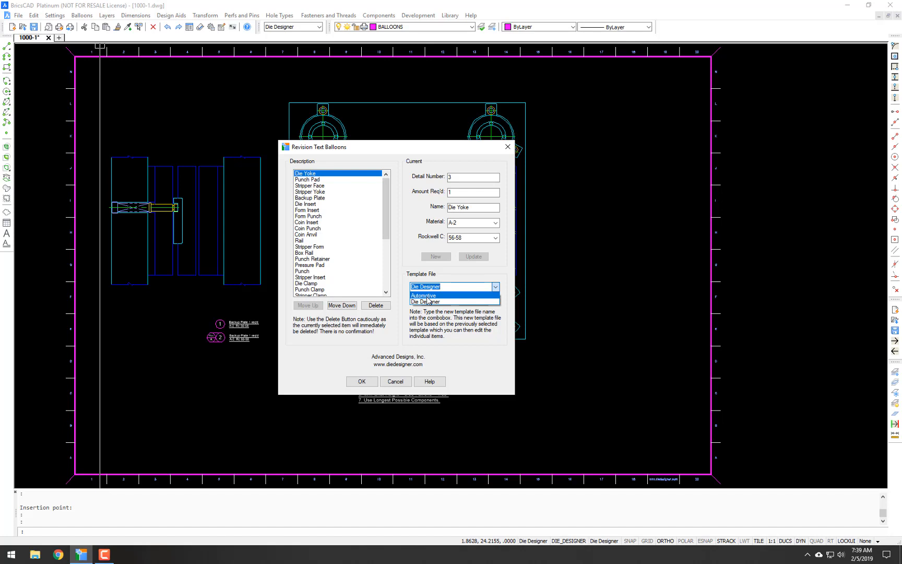
left_click(427, 296)
left_click(301, 175)
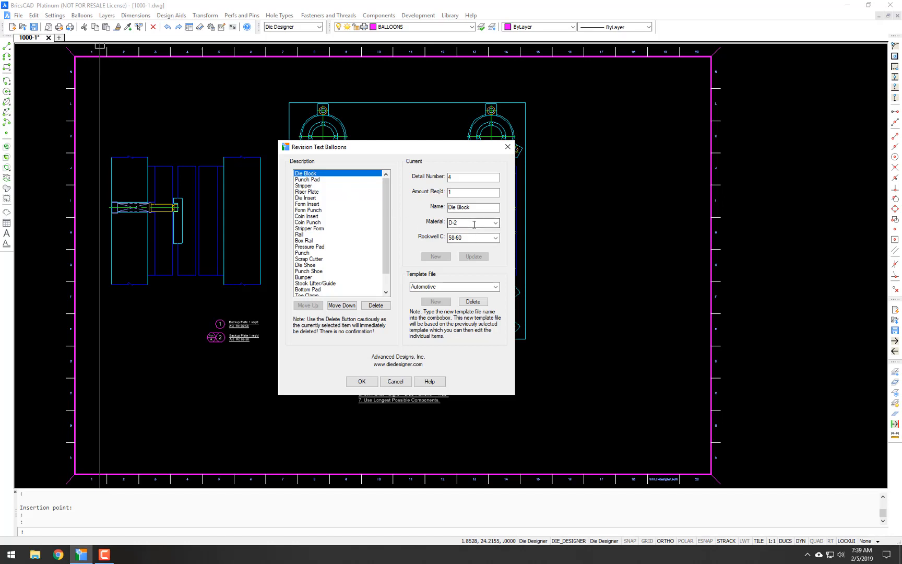
double_click(493, 223)
left_click(497, 239)
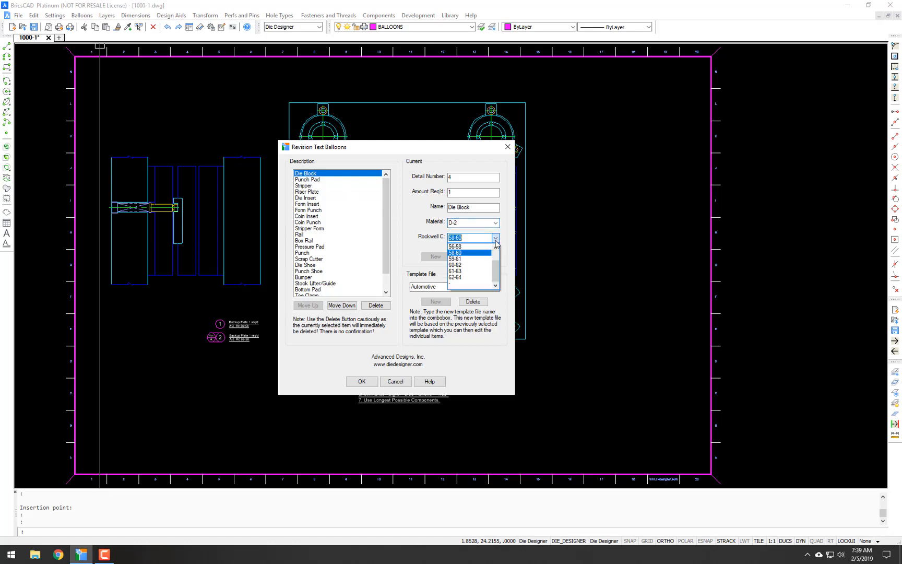
left_click(471, 255)
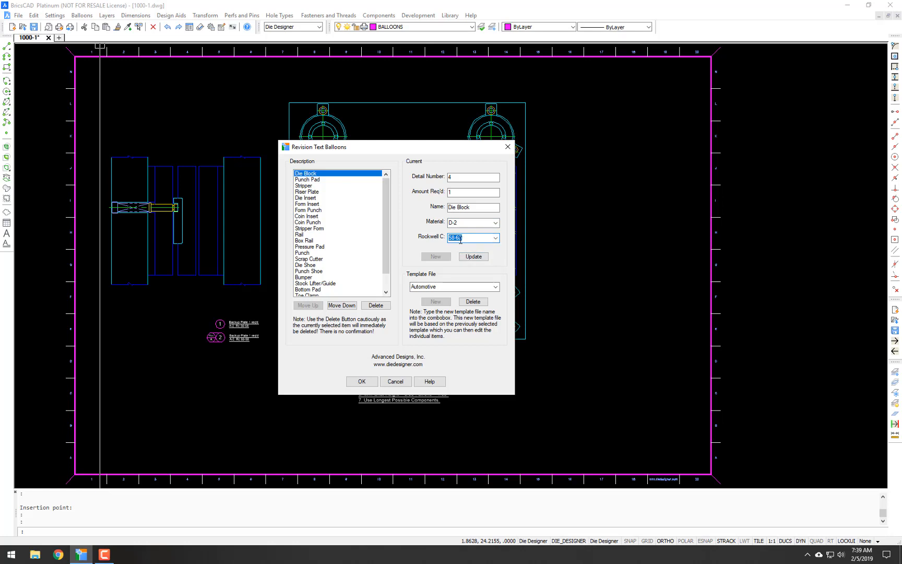
- Preview the Automotive template's Punch Pad and Stripper entries and set the template file back to Die Designer
left_click(310, 180)
left_click(304, 173)
left_click(303, 181)
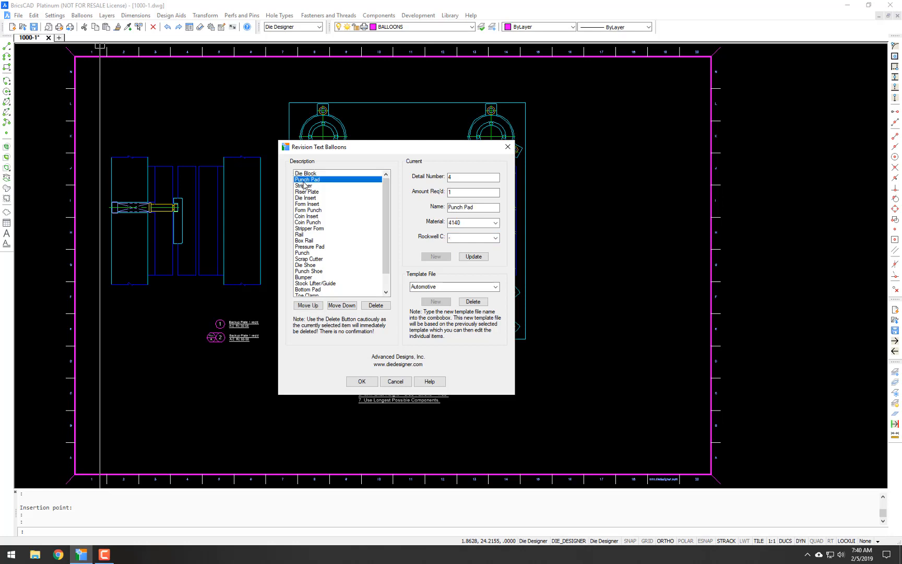
left_click(303, 185)
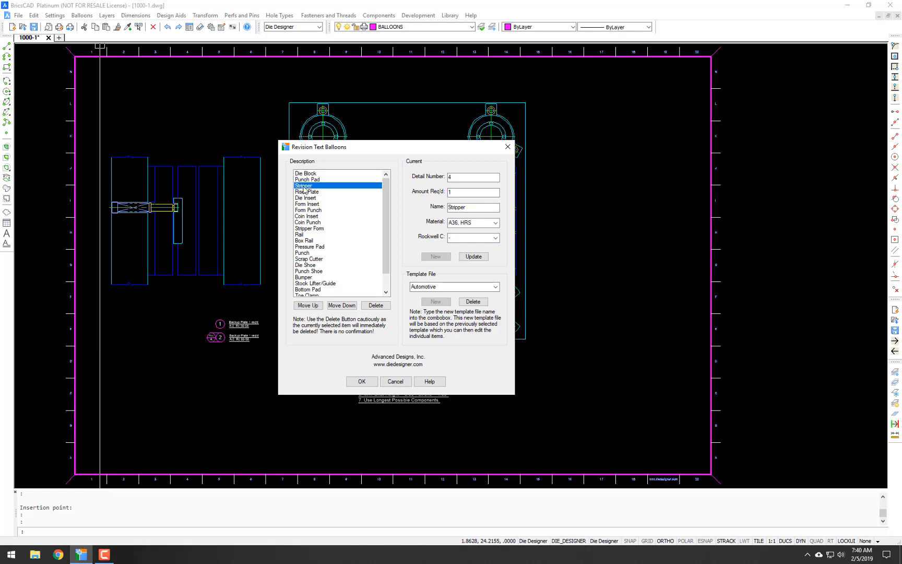
left_click(495, 287)
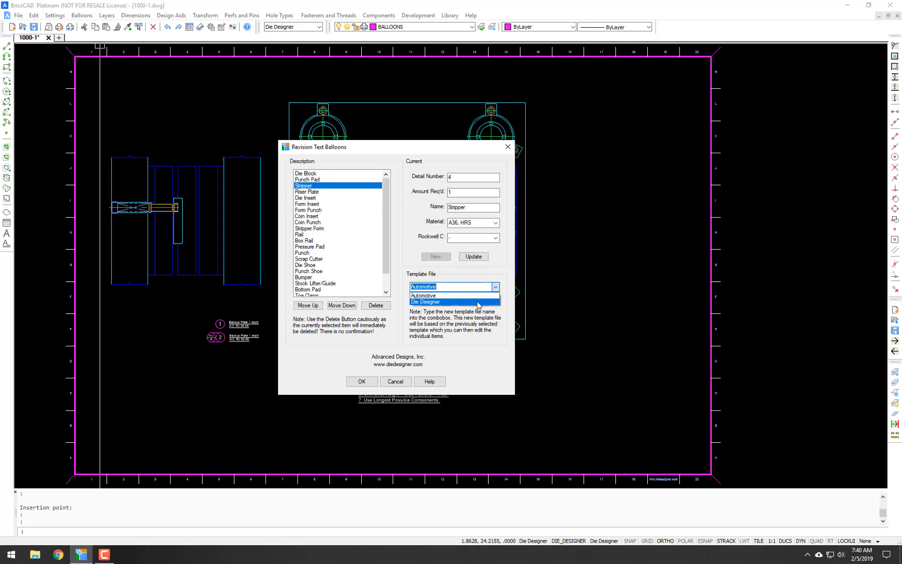
left_click(478, 302)
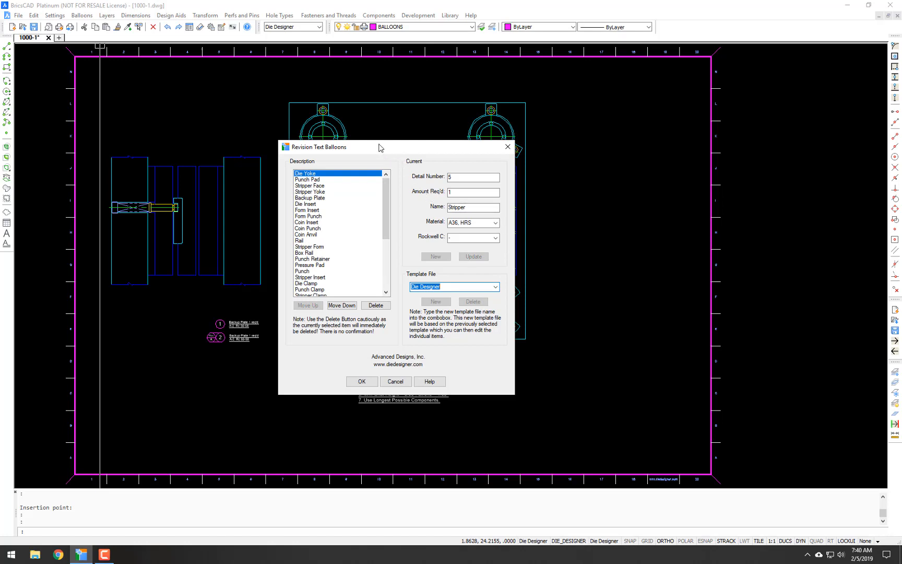
- Create a new template file named Test based on the Die Designer template in the revision balloon dialog
left_click(300, 174)
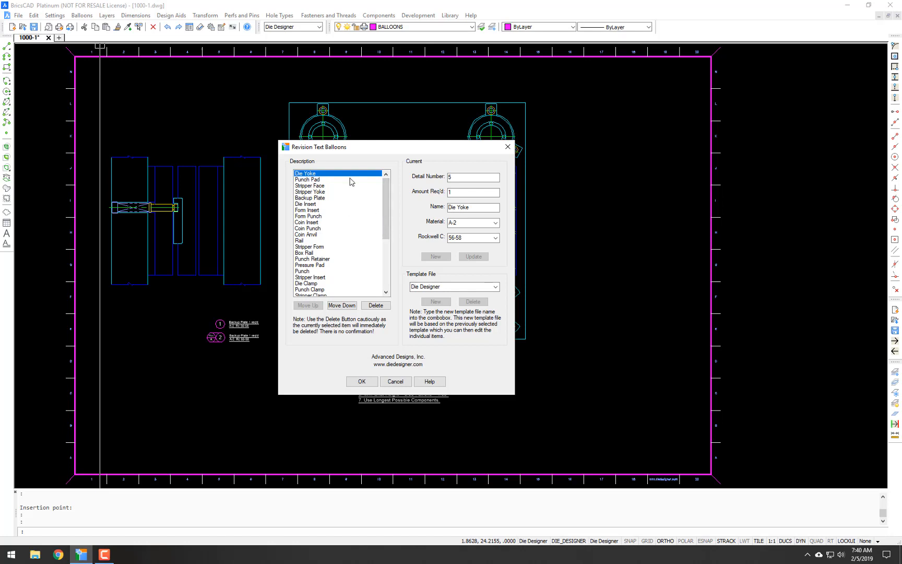
left_click_drag(370, 147, 378, 130)
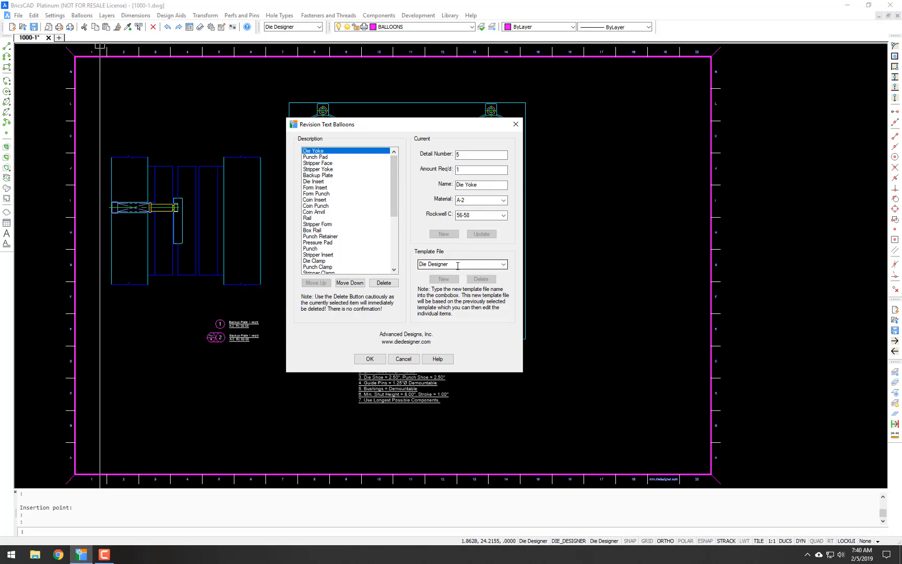
left_click(423, 265)
type("Test")
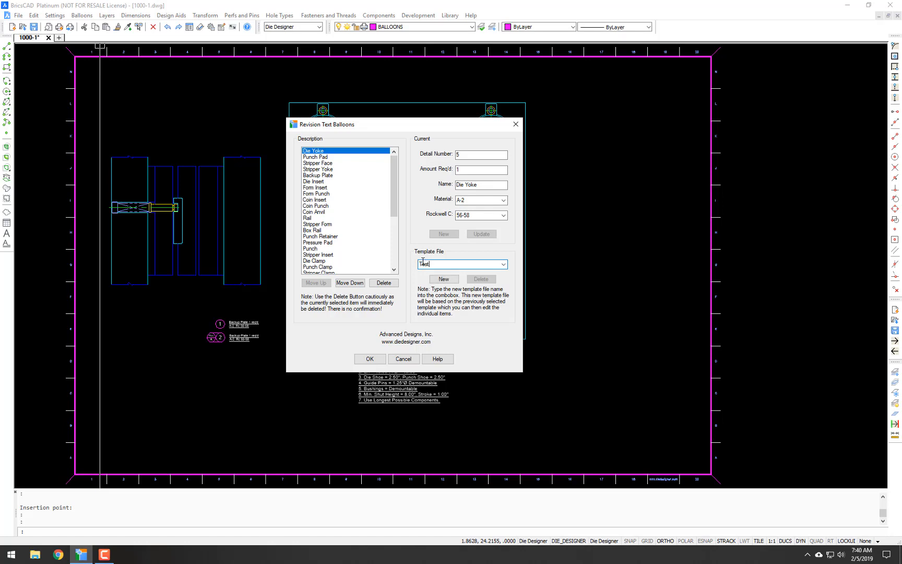
left_click(444, 280)
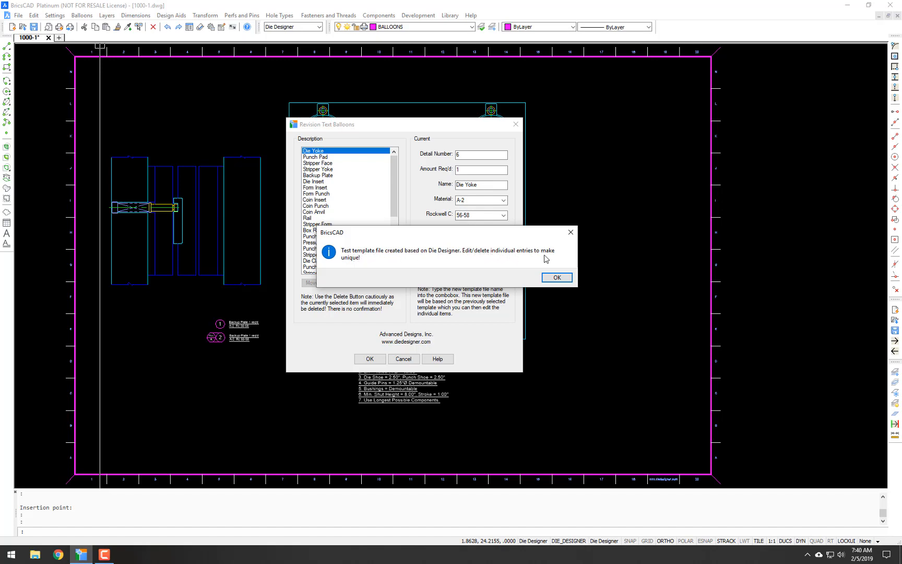
left_click(557, 277)
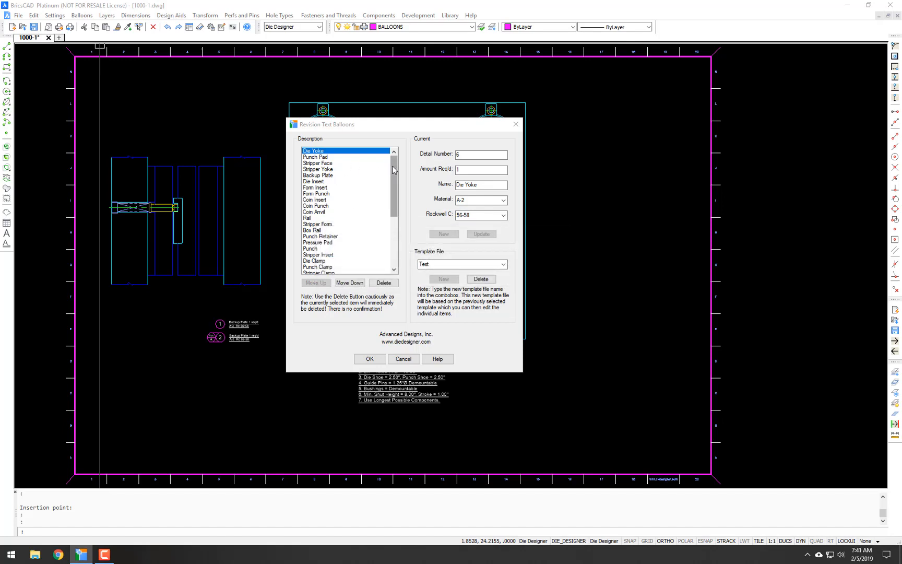
- Preview the Test template's Punch Pad, Stripper Yoke and Die Yoke entries and review the Die Yoke name
left_click(314, 157)
left_click(319, 169)
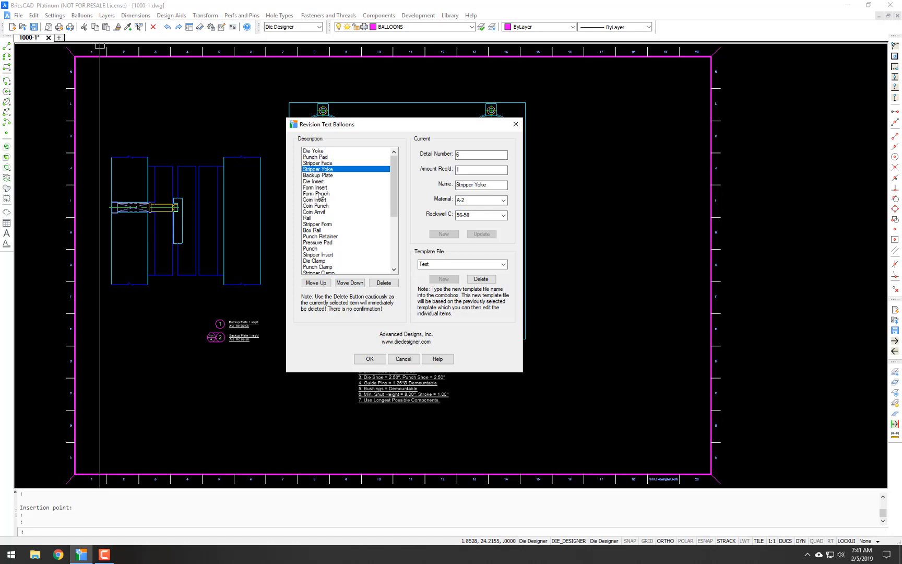
left_click(315, 150)
left_click(316, 157)
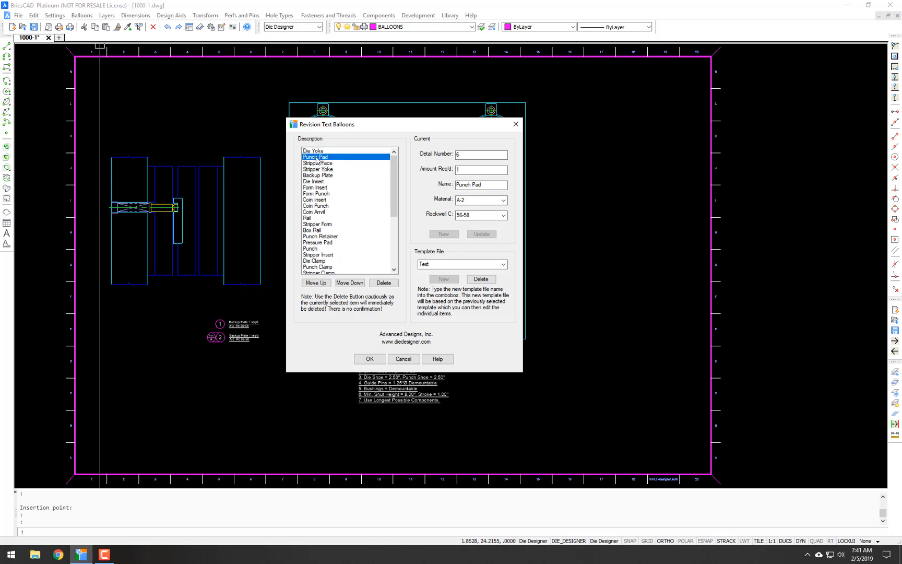
left_click(309, 151)
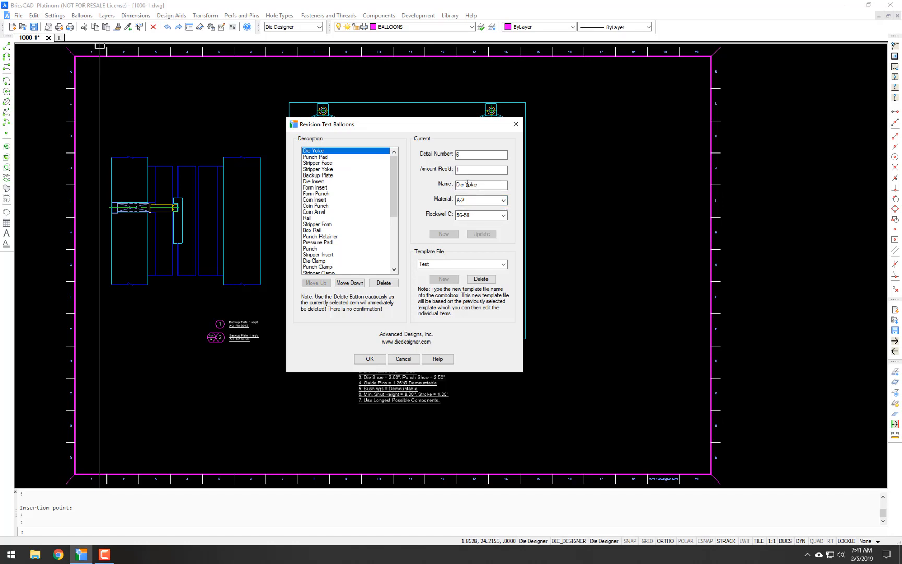
left_click_drag(465, 184, 486, 182)
- Delete the Backup entry at the end of the Test template's description list
left_click_drag(393, 196, 393, 246)
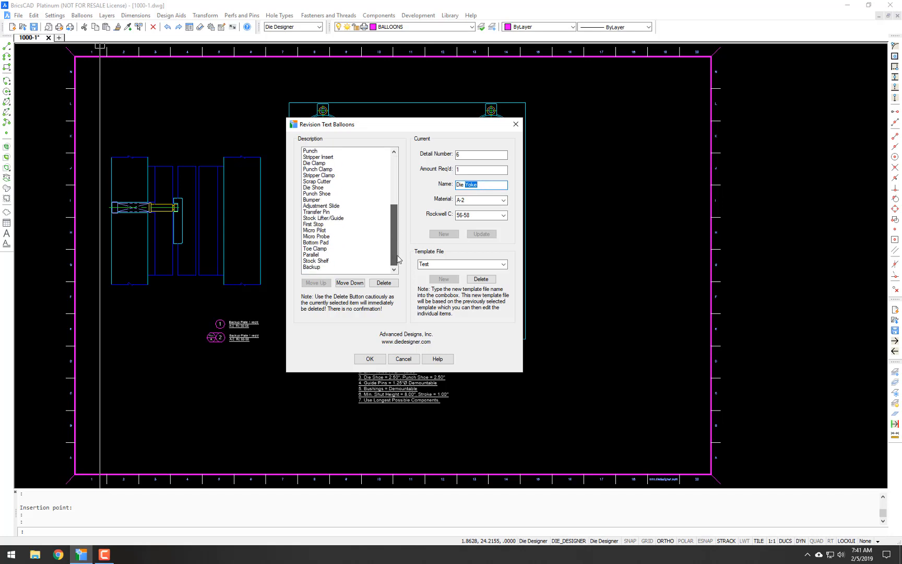
left_click(313, 267)
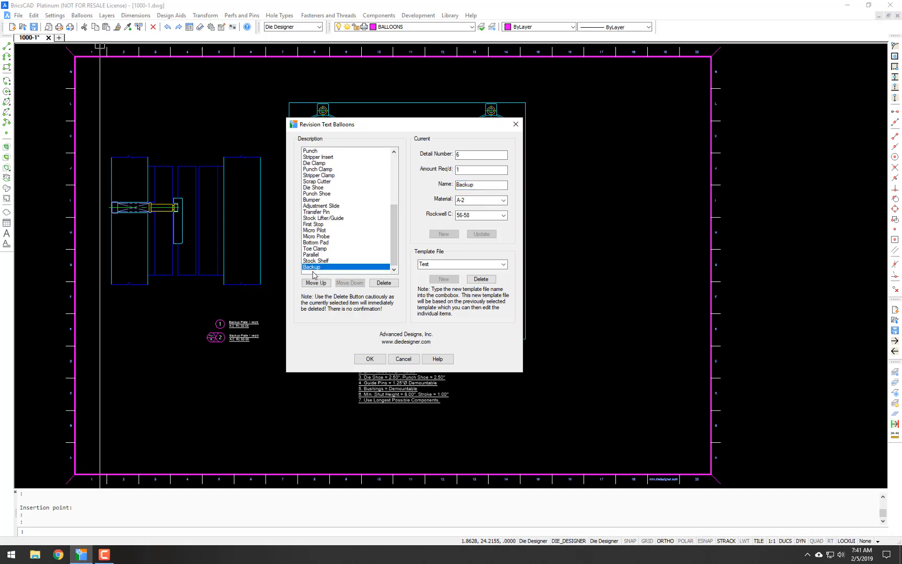
left_click(381, 283)
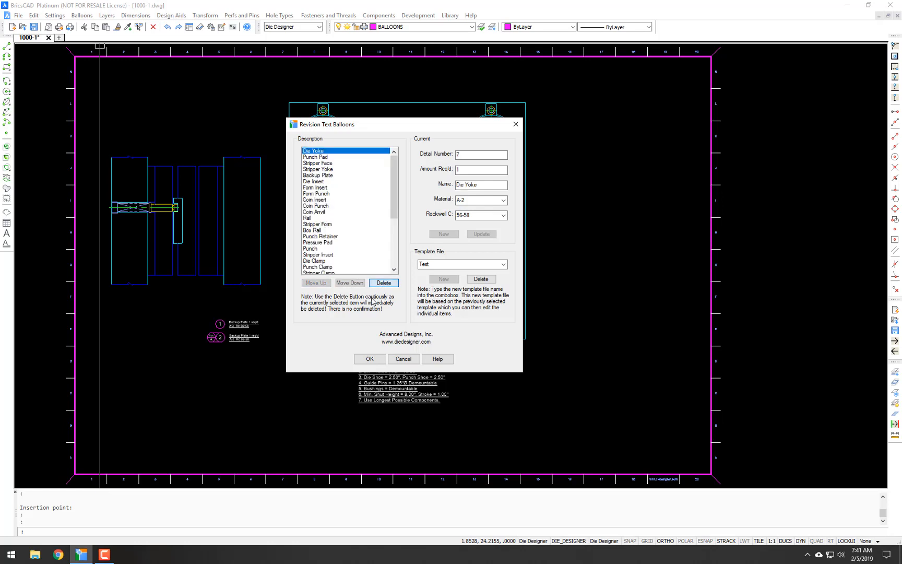
- Move the Stock Shelf entry up one place in the description list and back down again
left_click_drag(397, 209, 396, 258)
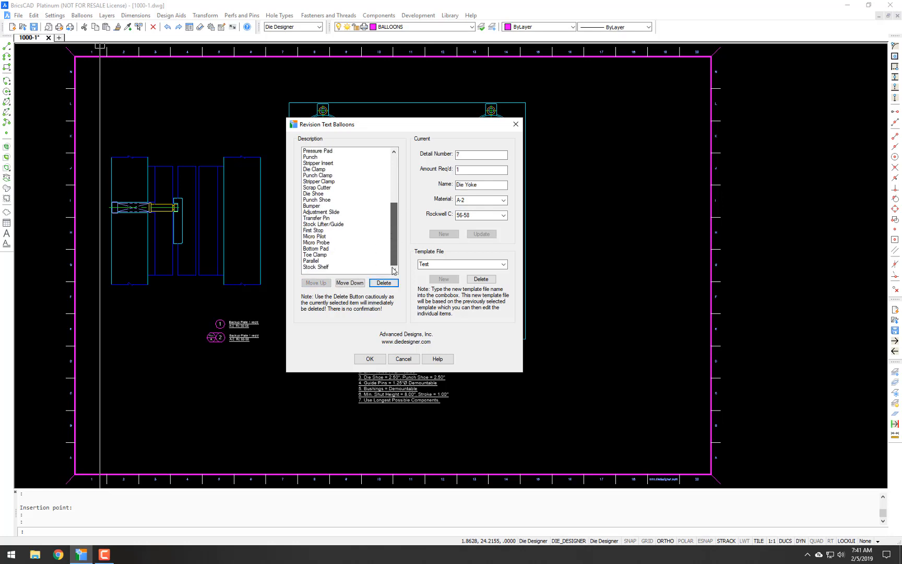
left_click(316, 267)
left_click(311, 283)
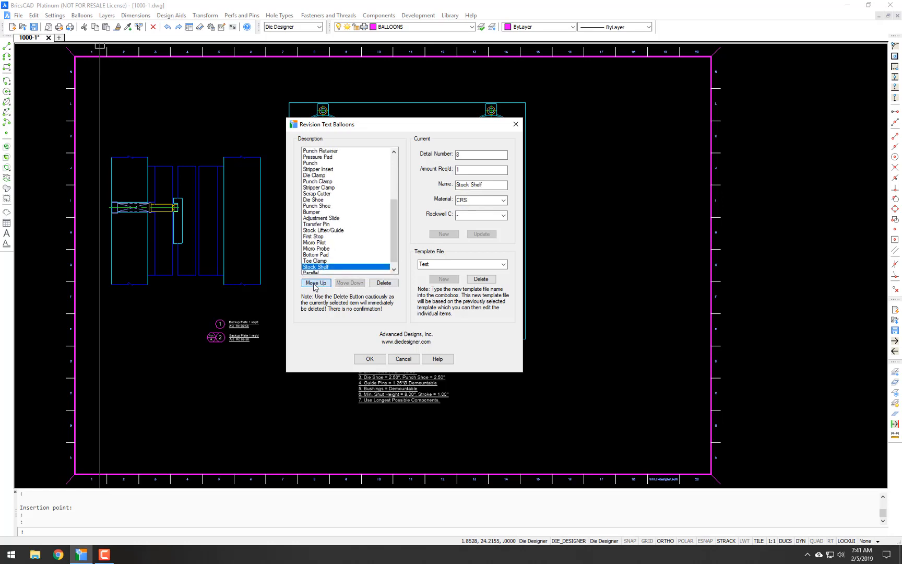
left_click(344, 283)
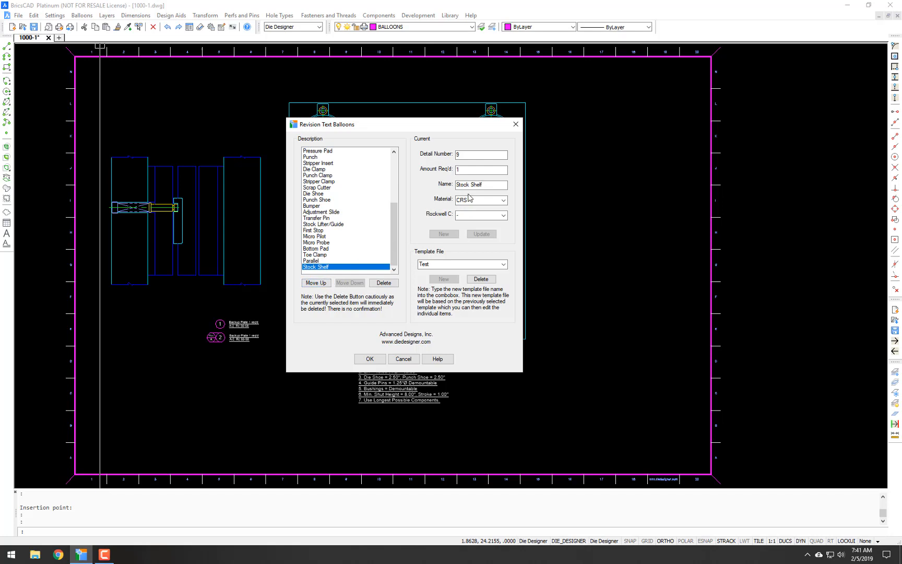
- Set the Stock Shelf entry's material to HRS, update the template and reselect the entry to check it
left_click(503, 202)
left_click(486, 234)
left_click(481, 234)
left_click(316, 236)
left_click(314, 269)
left_click(317, 248)
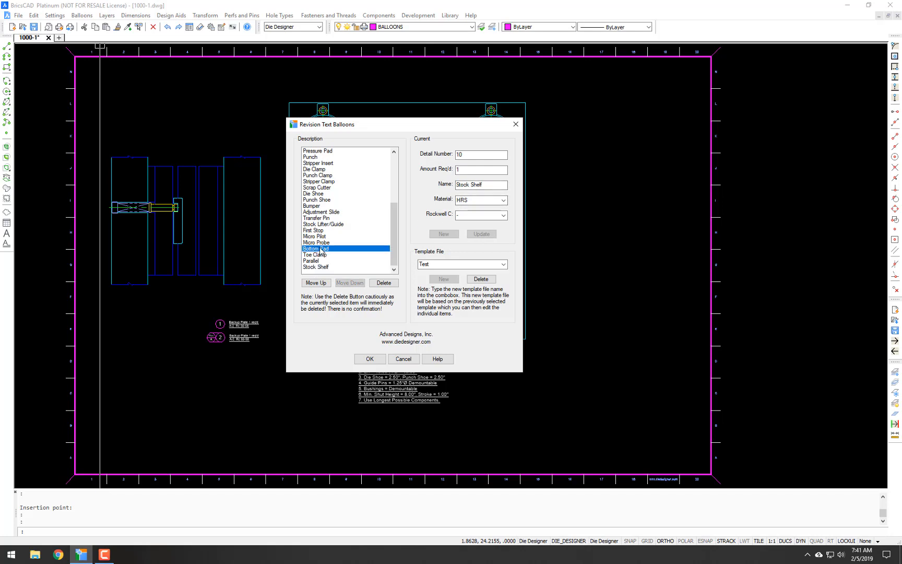
- Set the Parallel entry's material to A-2, update the template and reselect the entry to check it
left_click(313, 261)
left_click(503, 201)
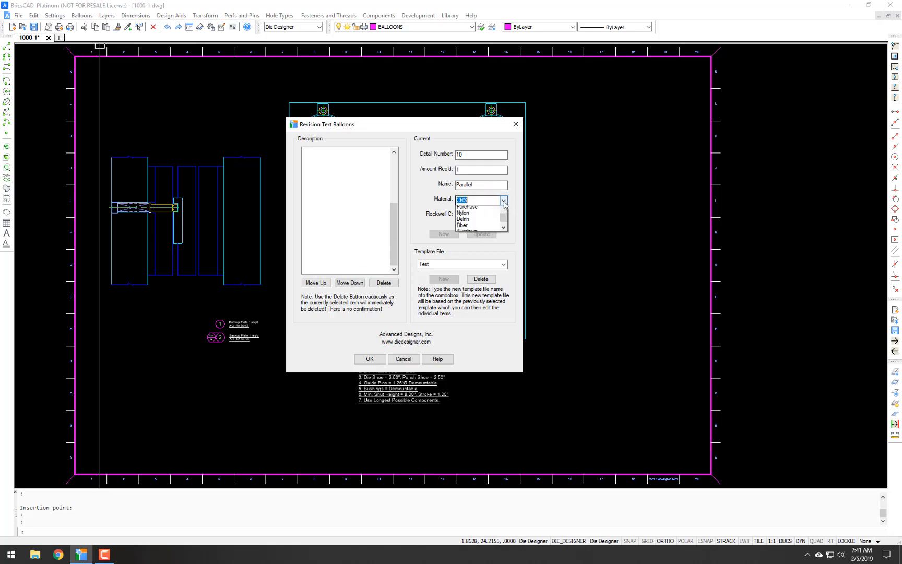
scroll(507, 219, "down", 3)
scroll(507, 219, "up", 3)
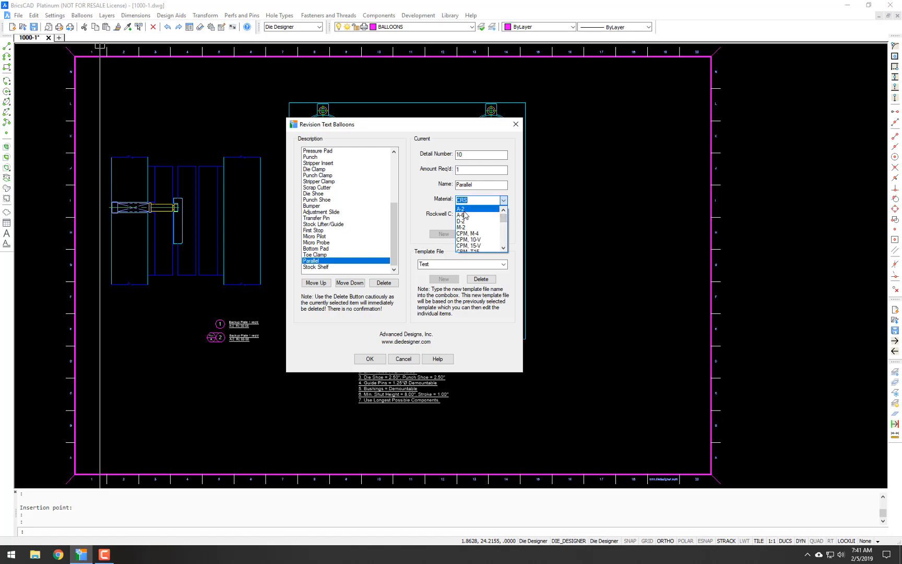
left_click(463, 209)
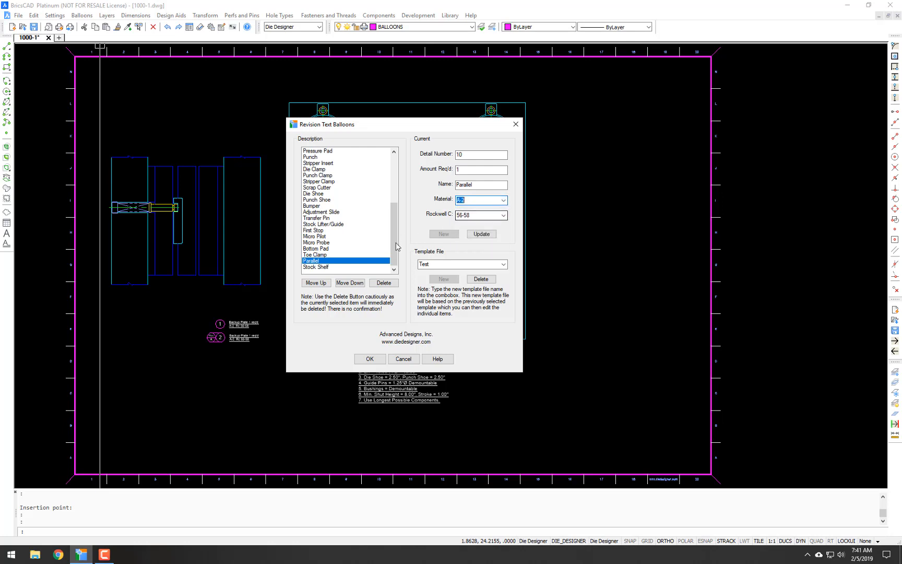
left_click(482, 234)
left_click(314, 207)
scroll(315, 239, "down", 1)
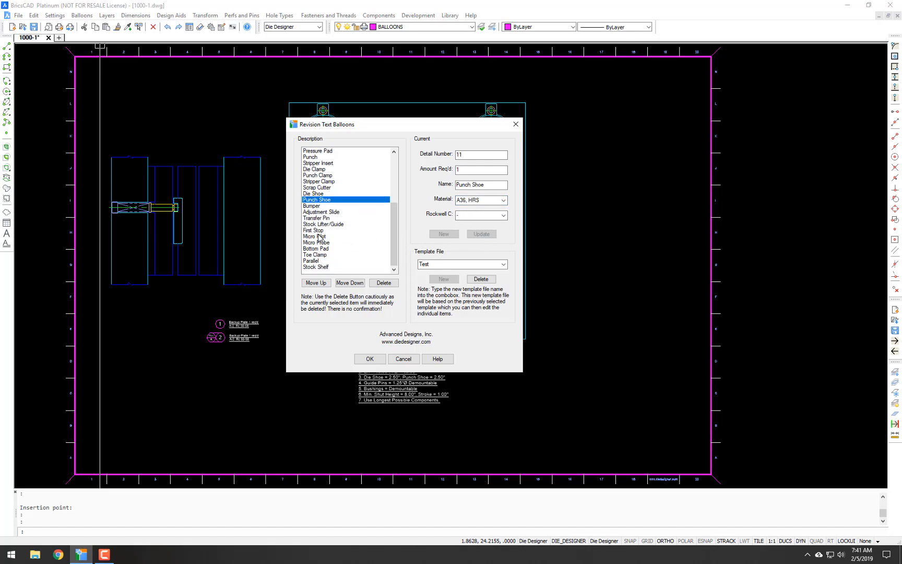
left_click(312, 261)
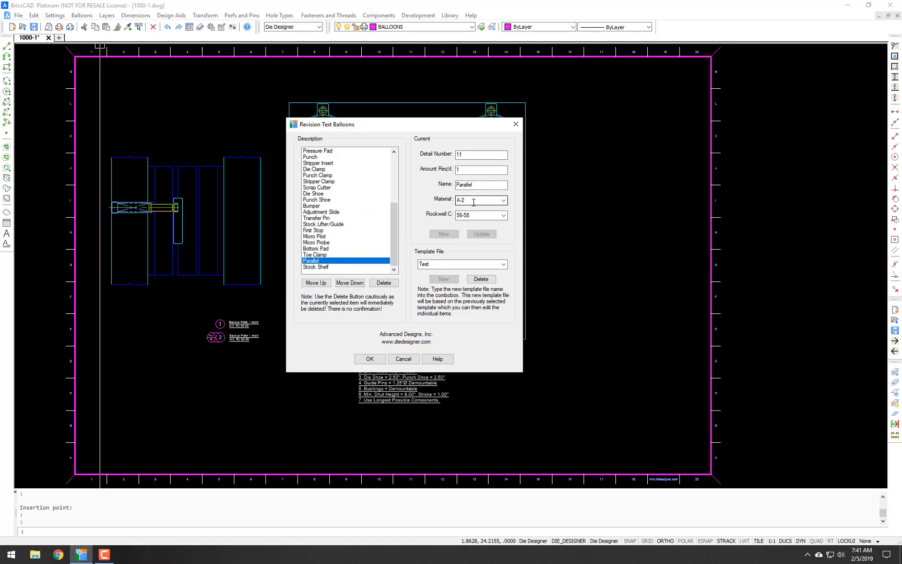
- Set the Parallel entry's material back to CRS, update the template and reselect the entry to check it
left_click(503, 201)
scroll(505, 230, "down", 3)
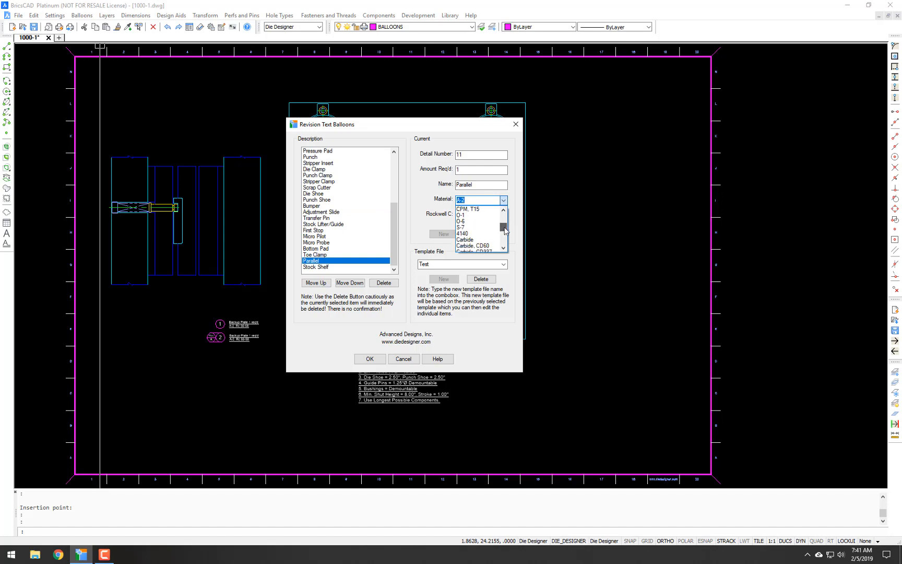
scroll(505, 233, "down", 2)
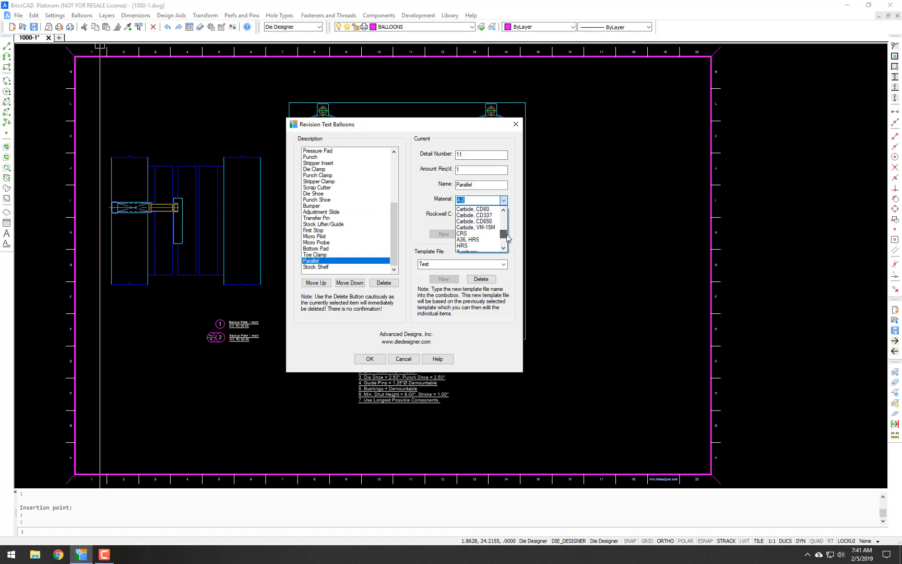
left_click(469, 236)
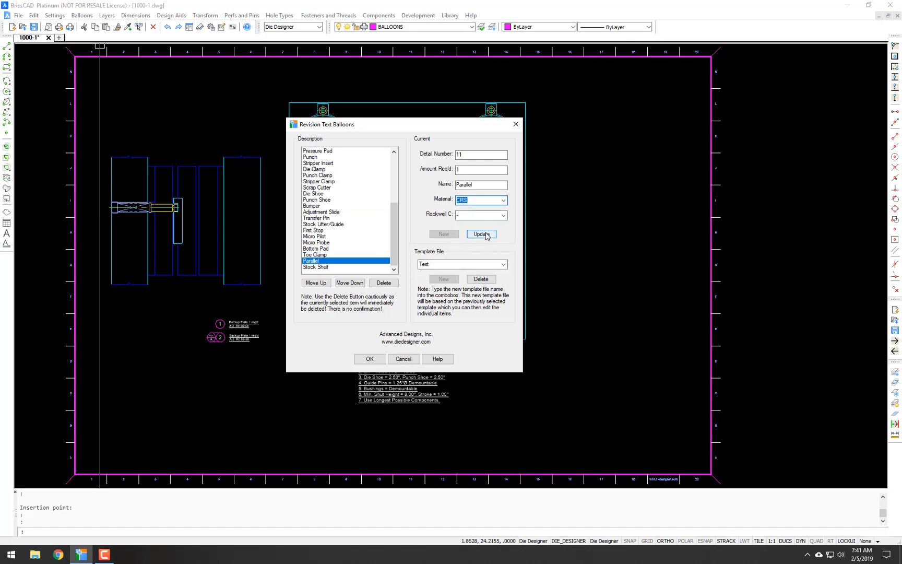
left_click(486, 235)
left_click(315, 237)
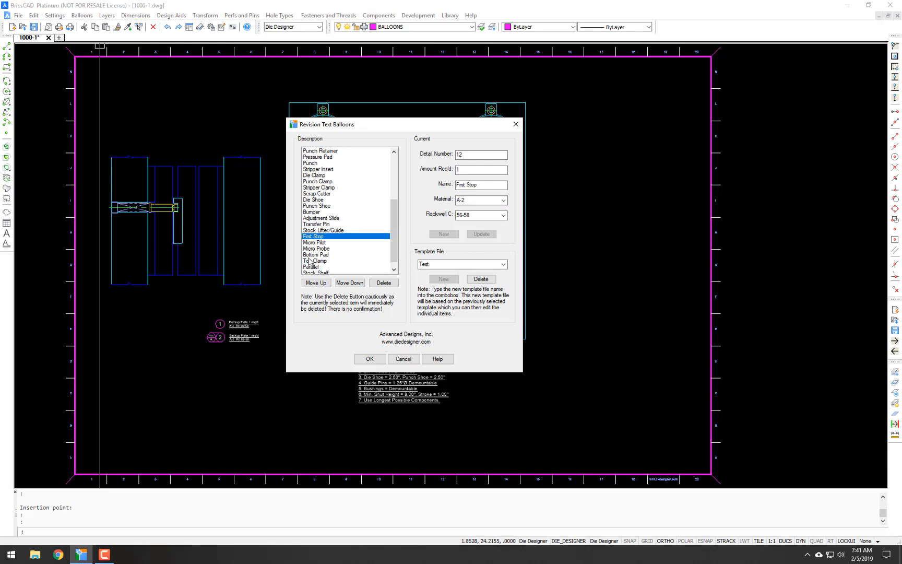
left_click(311, 266)
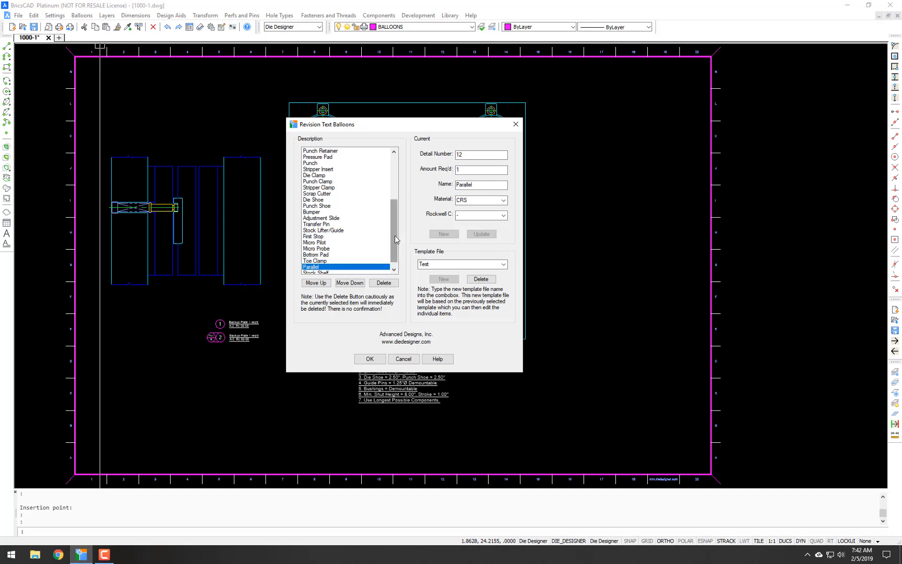
- Select the Die Yoke description and set its material to Aluminum for the revision balloon
left_click_drag(394, 236, 391, 179)
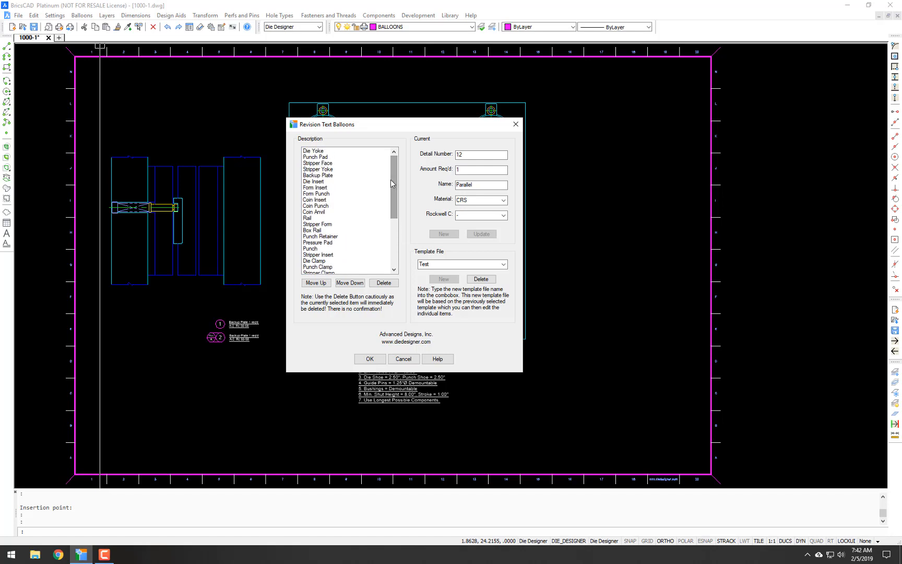
left_click(315, 152)
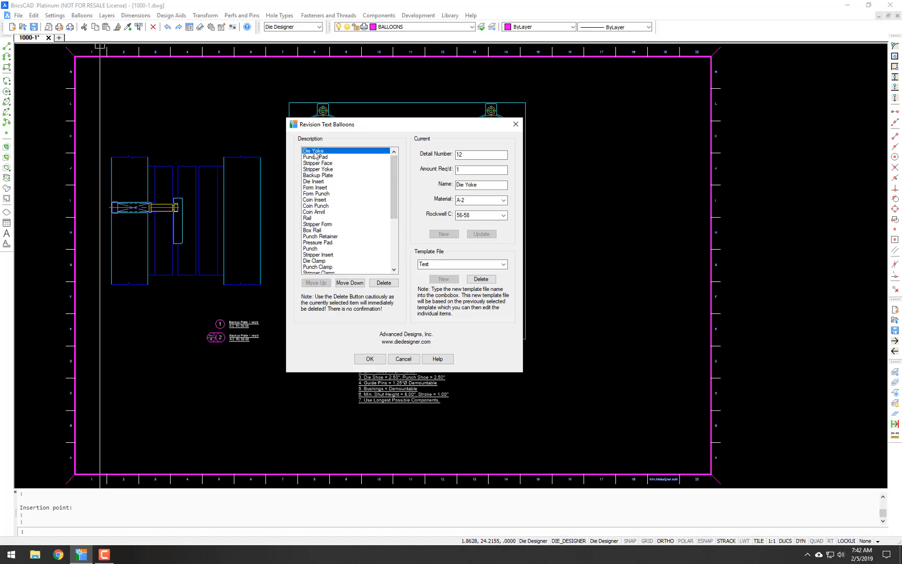
left_click(502, 200)
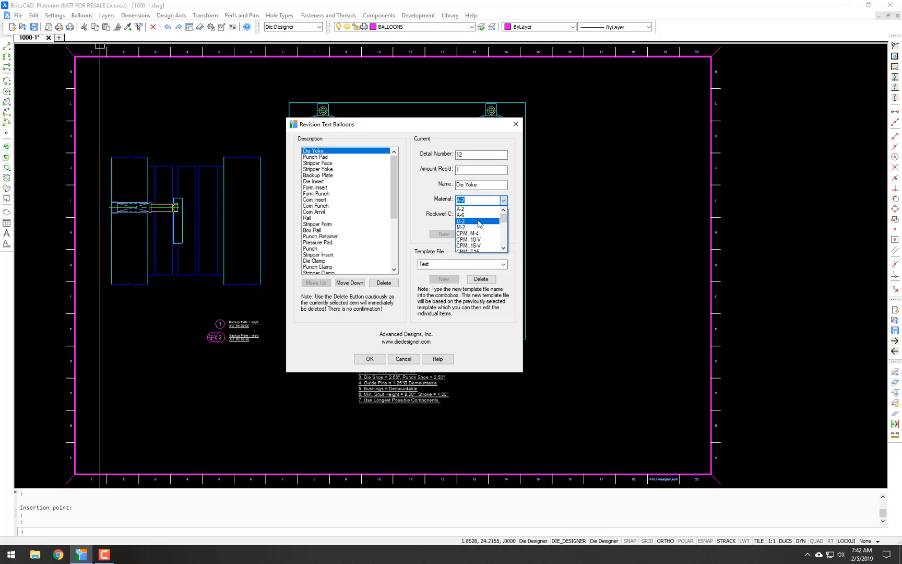
left_click(311, 155)
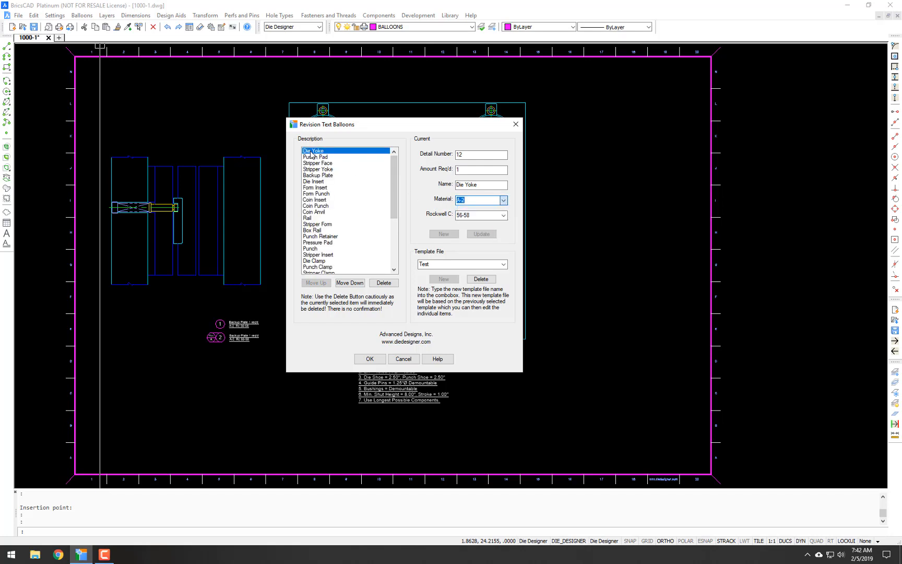
left_click(503, 201)
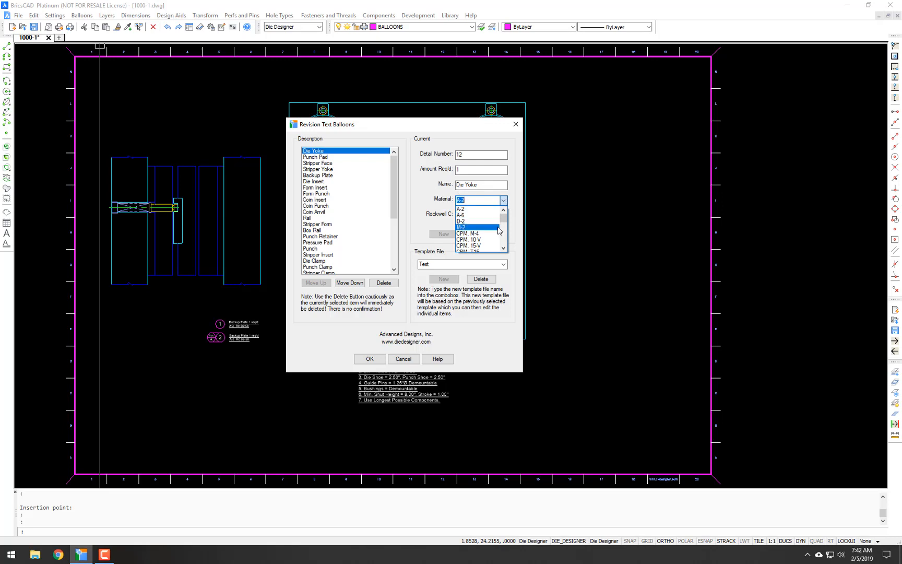
left_click_drag(503, 218, 506, 244)
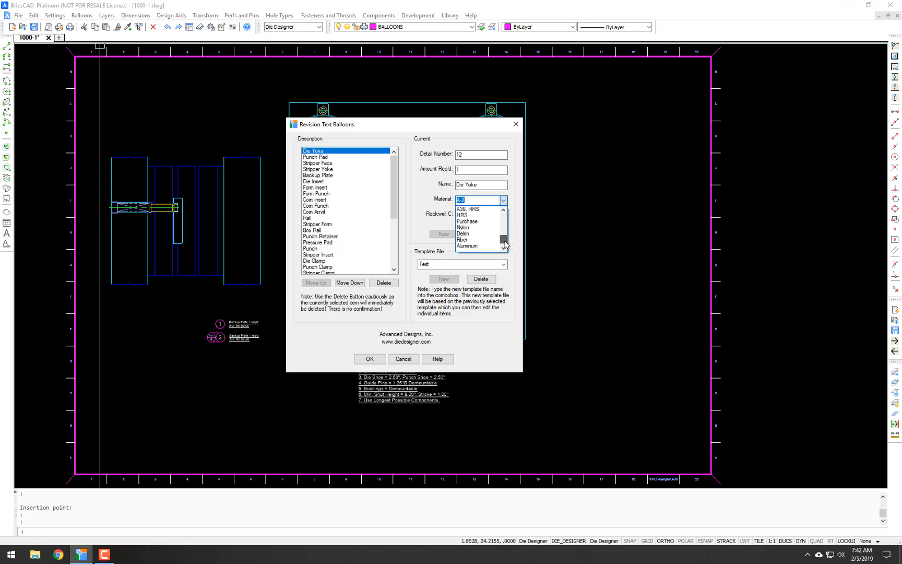
left_click(467, 246)
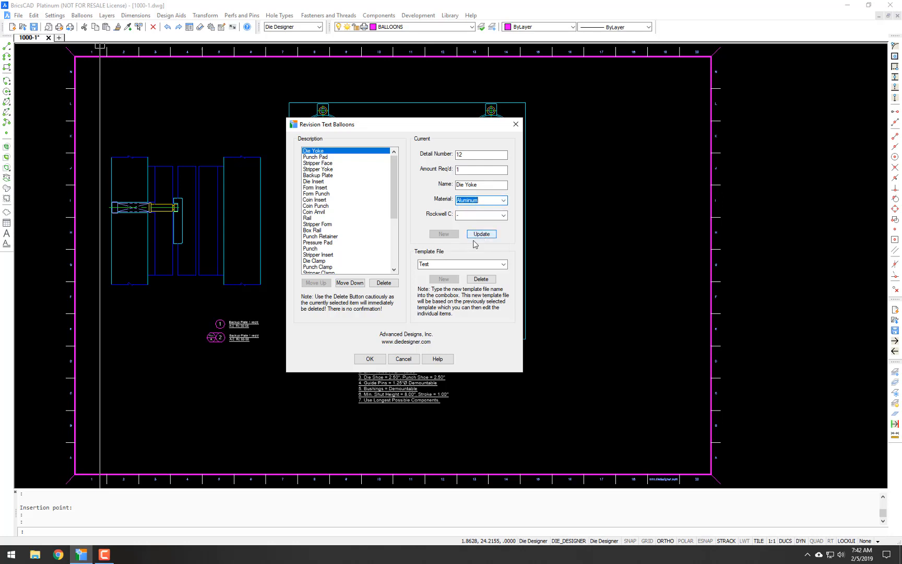
- Accept the Die Yoke settings and place the revision text balloon below the detail 2 balloon
left_click(370, 360)
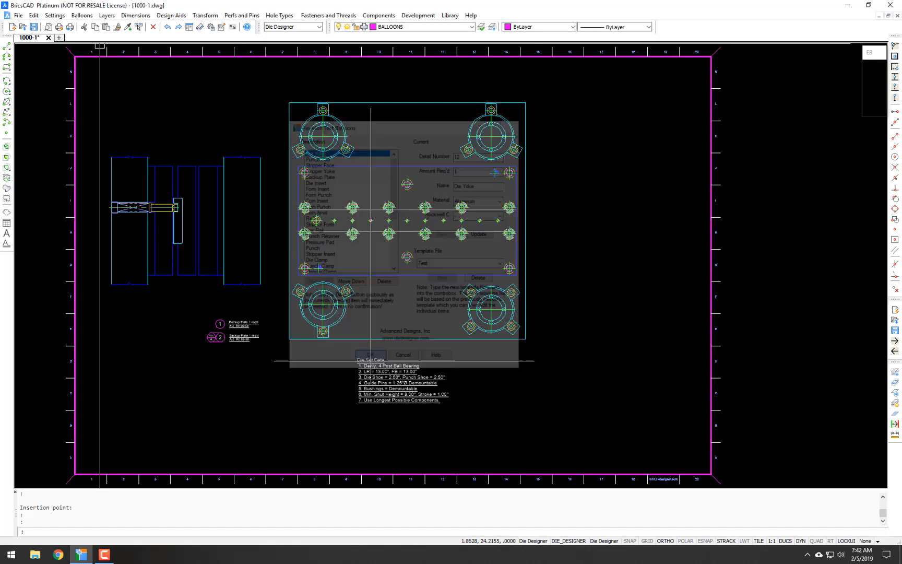
scroll(209, 365, "up", 3)
scroll(205, 366, "up", 3)
left_click(248, 337)
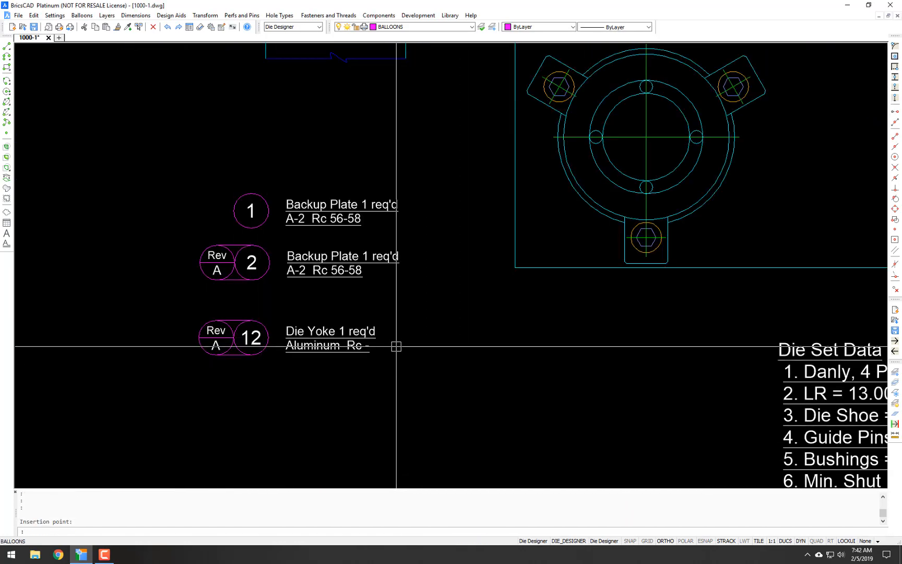
- Insert a revision text balloon below detail 12 from the Backup Plate description, with its name overridden as dwdqweqw
type("EB")
key("Return")
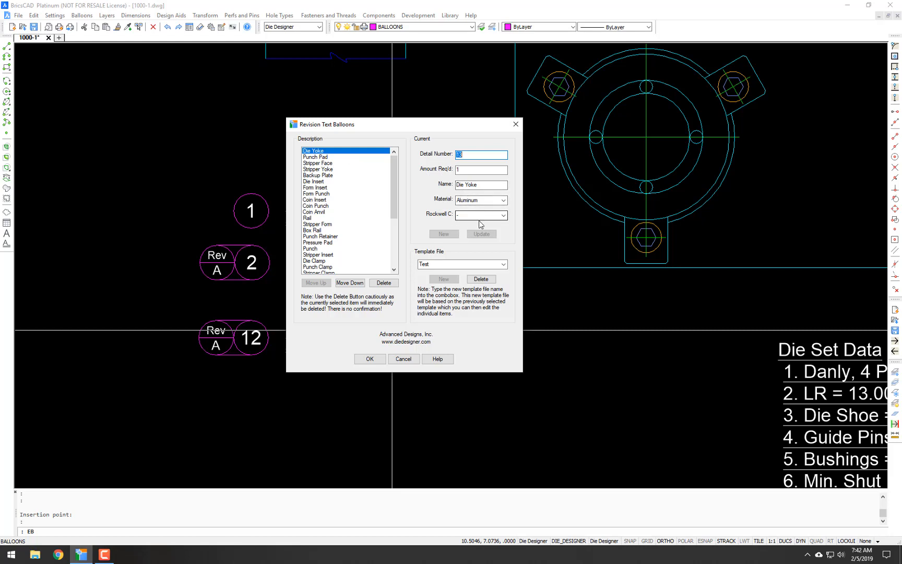
left_click(314, 151)
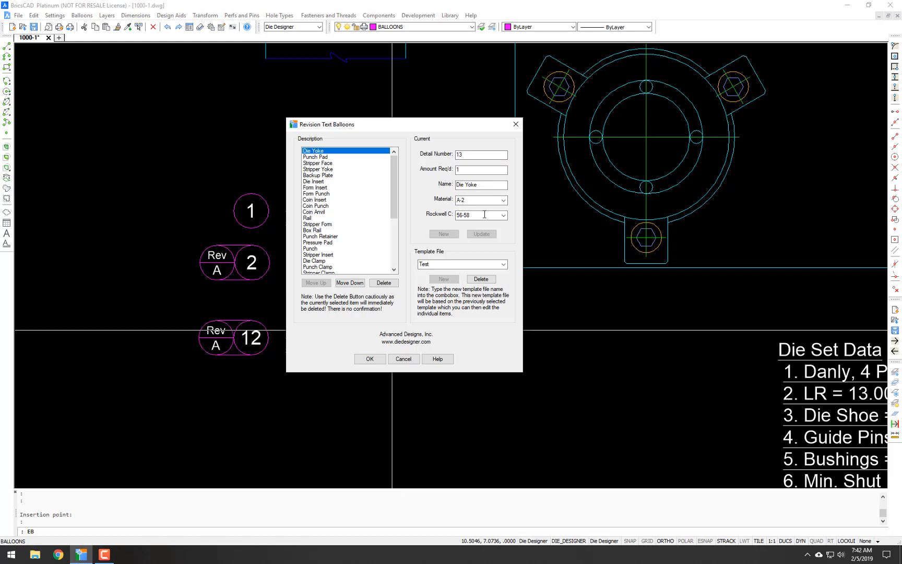
left_click(319, 176)
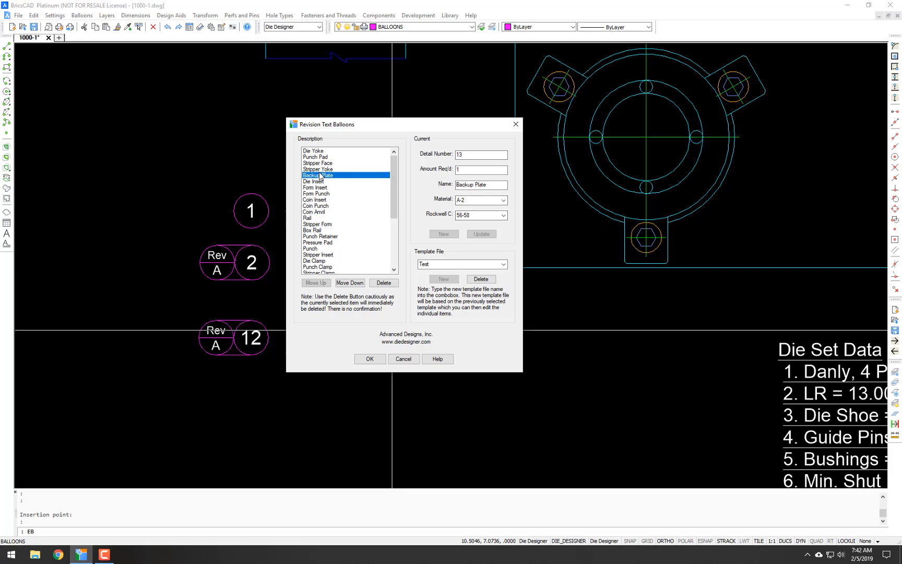
left_click_drag(493, 185, 437, 183)
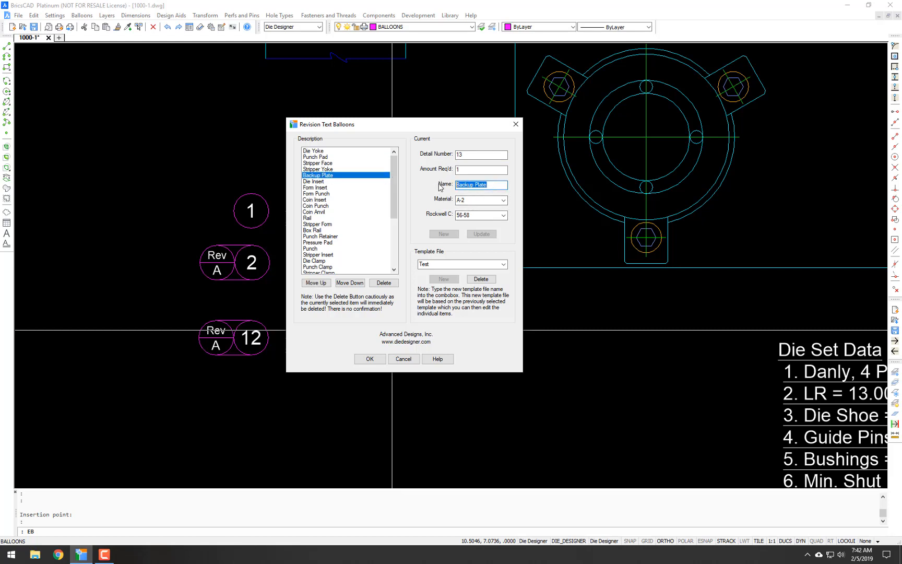
type("dwdqweqw")
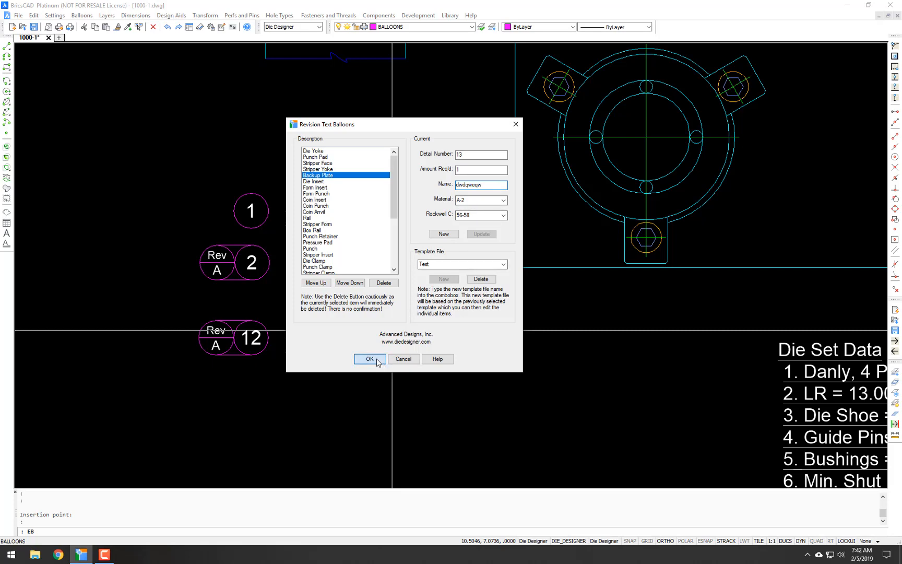
left_click(376, 360)
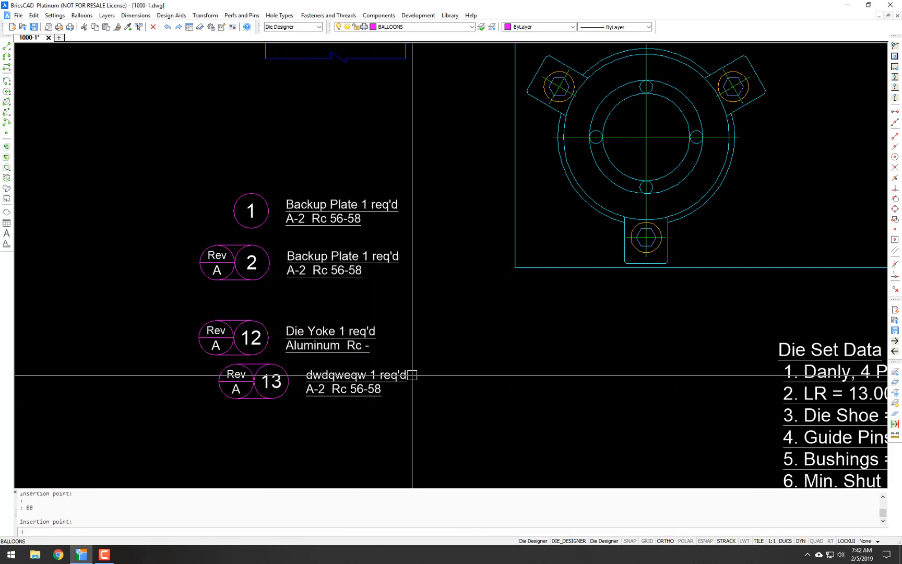
- Reopen the Revision Text Balloons dialog, check the Stripper Yoke, Punch Pad and Die Yoke descriptions, and close it without inserting
key("Return")
left_click(324, 169)
left_click(316, 157)
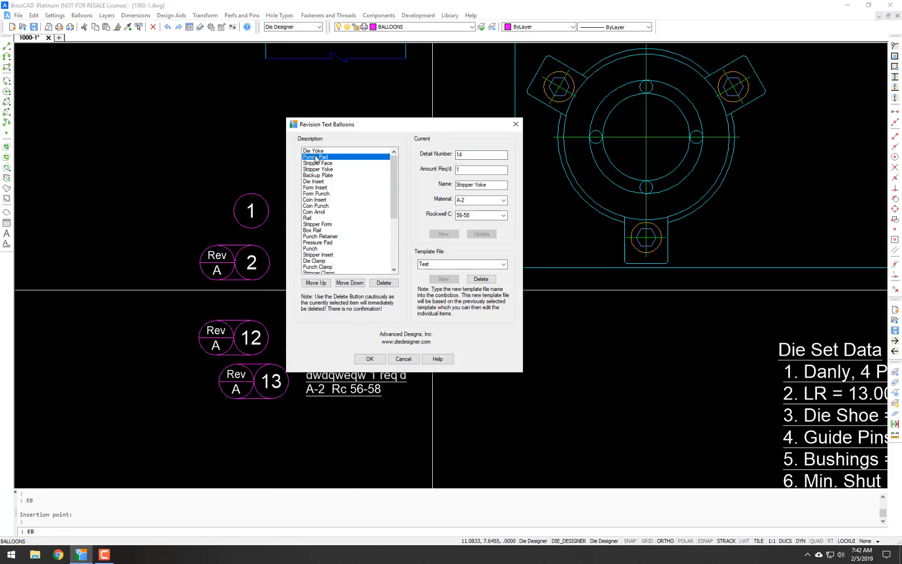
left_click(313, 151)
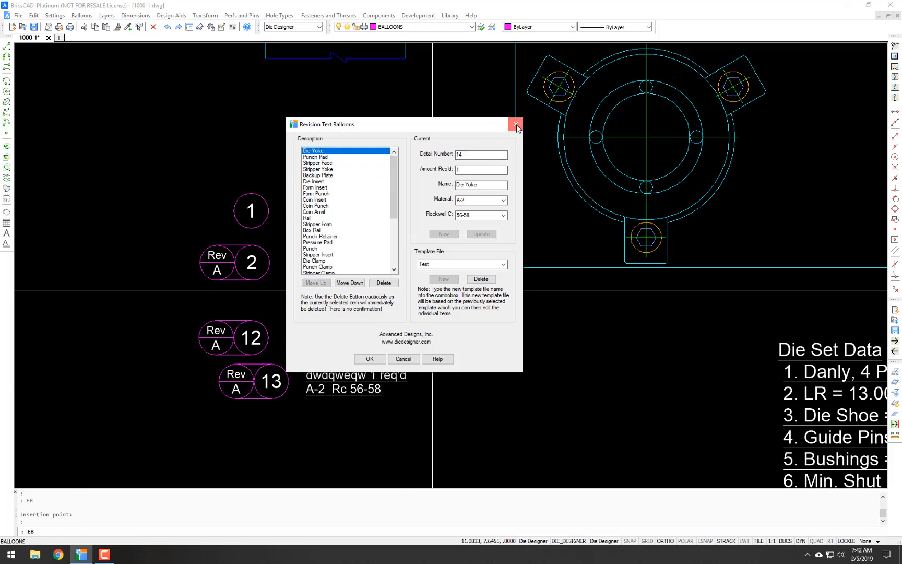
left_click(516, 125)
- Erase all the demonstration text balloons 1, 2, 12 and 13 beneath the side view
scroll(402, 215, "down", 5)
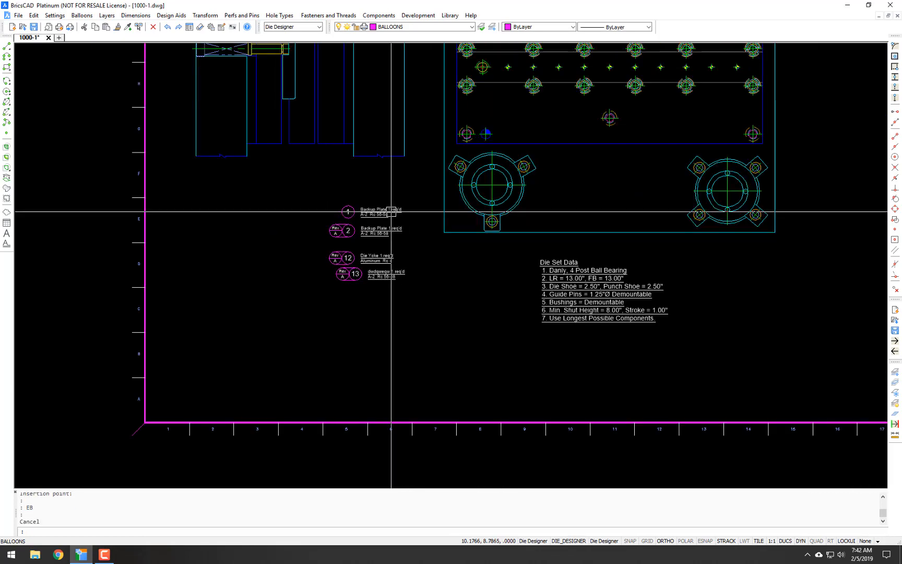
type("e")
key("Return")
left_click(396, 189)
left_click(336, 305)
key("Return")
scroll(423, 233, "down", 2)
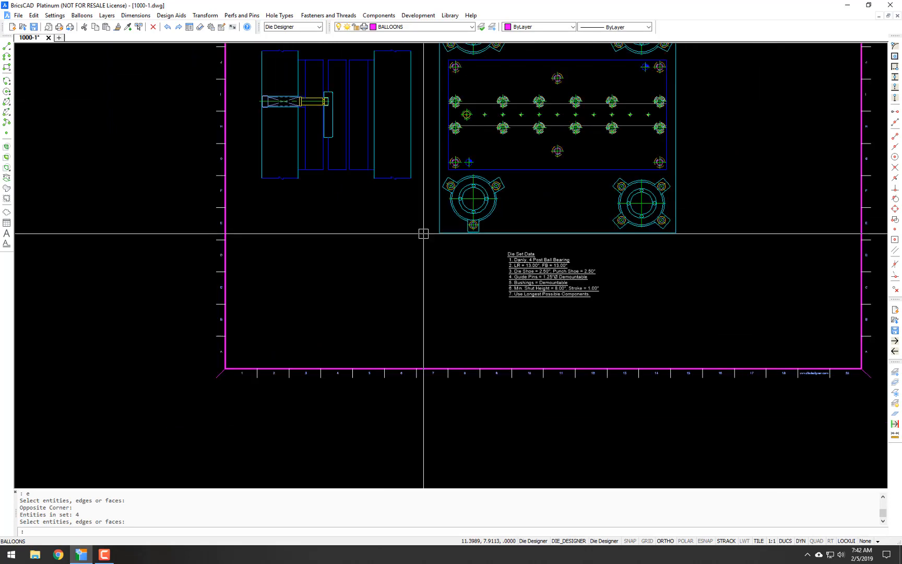
scroll(424, 234, "down", 2)
scroll(394, 231, "up", 5)
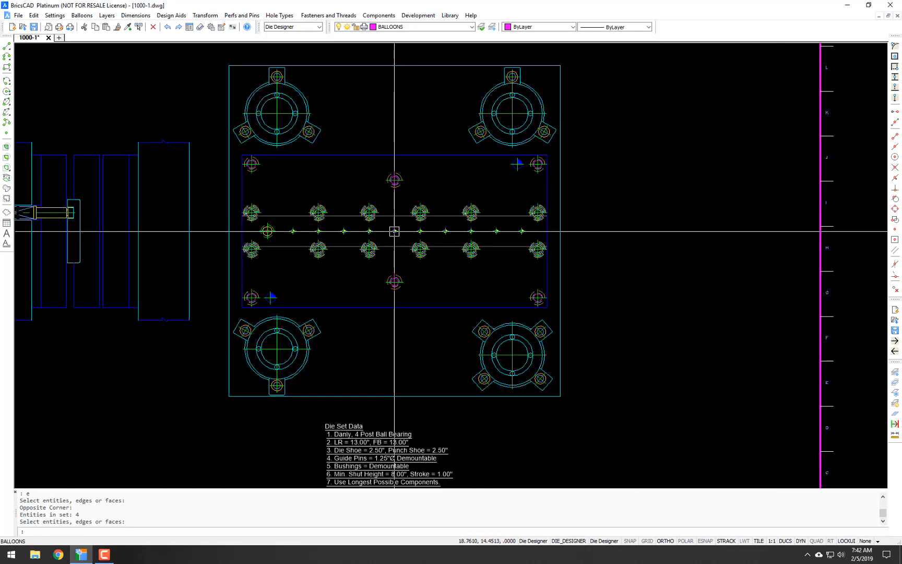
middle_click_drag(394, 231, 423, 255)
key("Return")
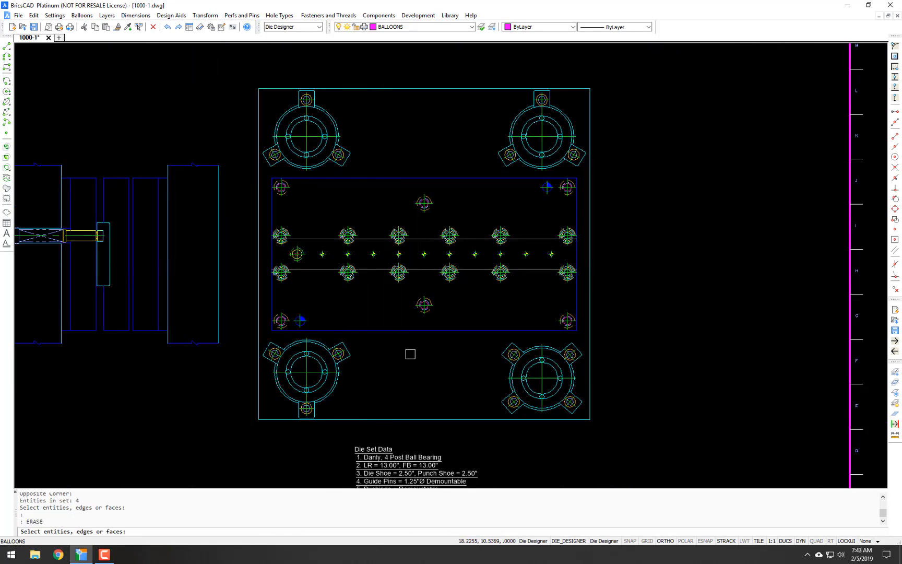
key("Escape")
key("Escape")
- Read the Revision Text Balloons help page through to its notes, then close the help and the dialog
type("eb")
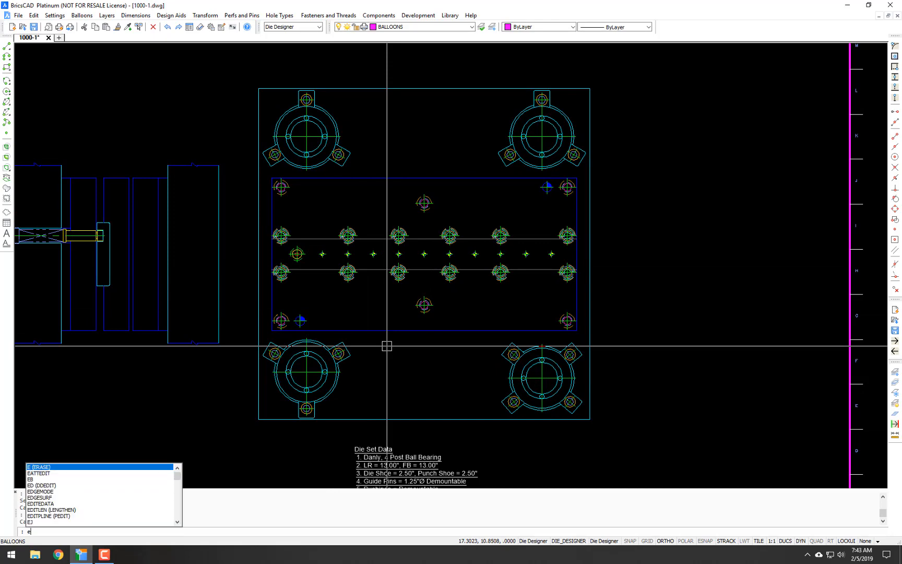
key("Return")
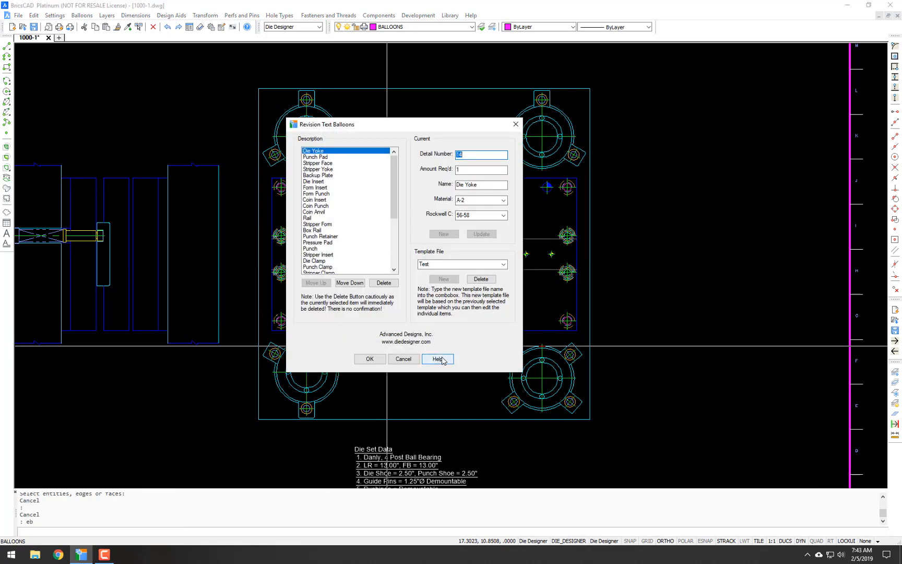
left_click(437, 359)
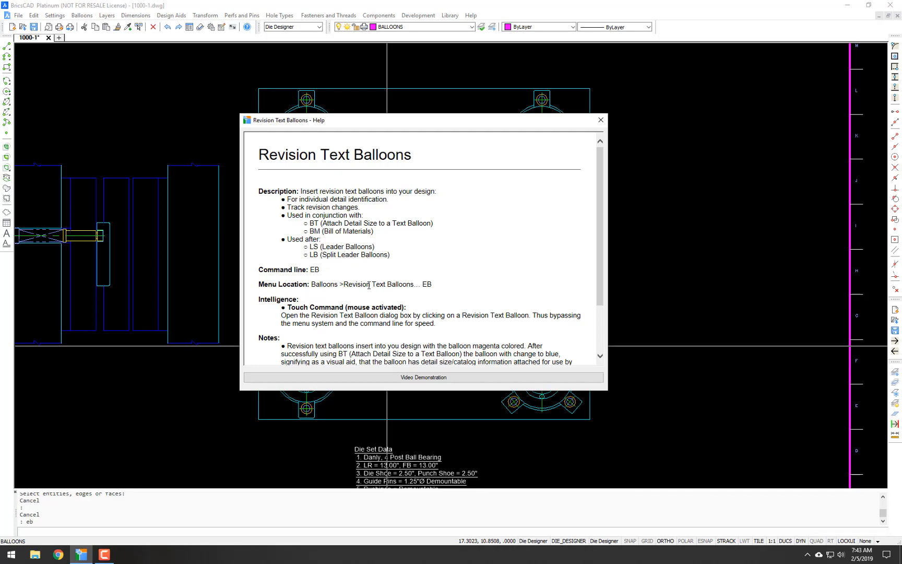
scroll(369, 286, "down", 3)
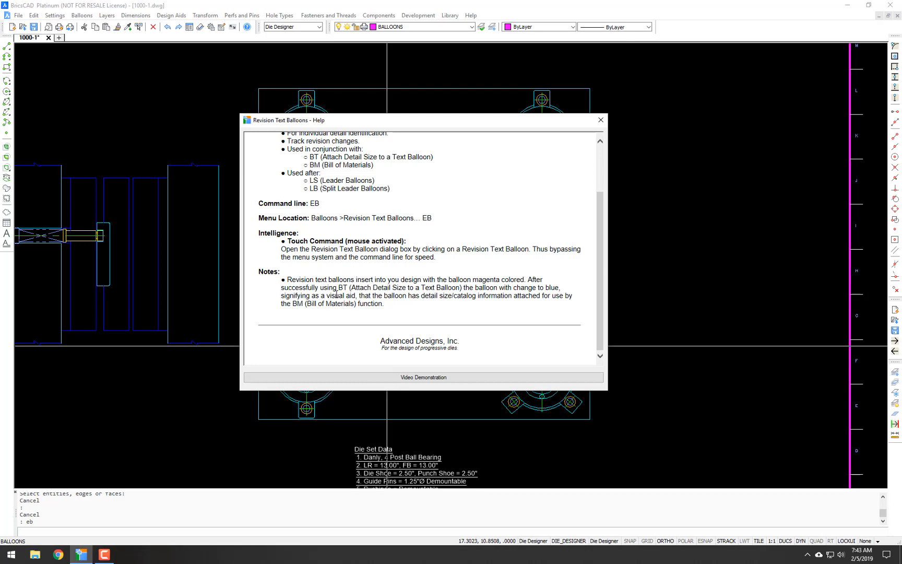
scroll(378, 249, "up", 3)
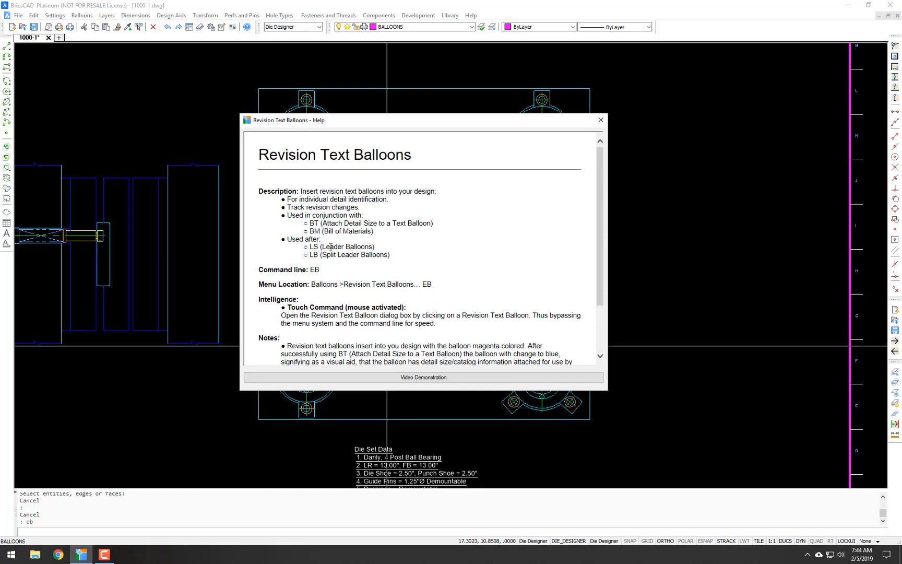
left_click(601, 121)
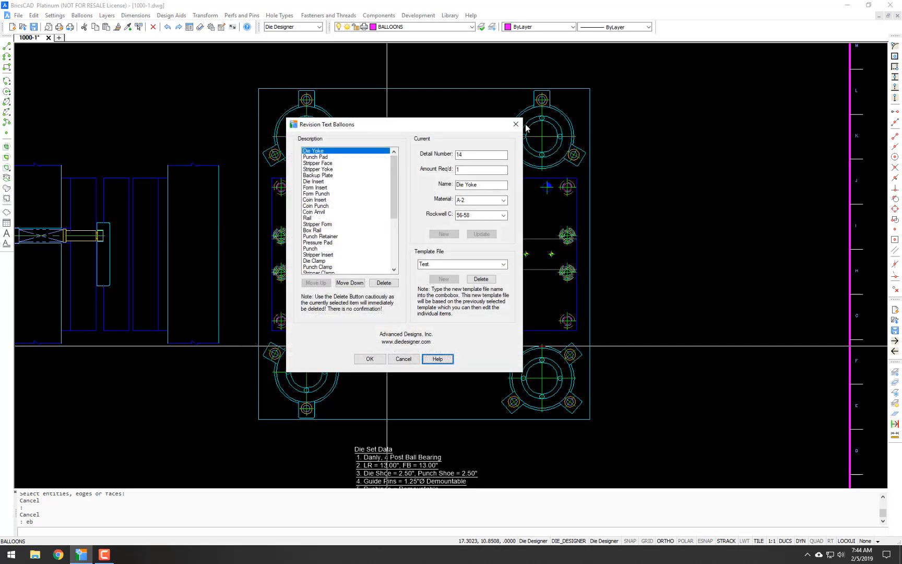
left_click(517, 125)
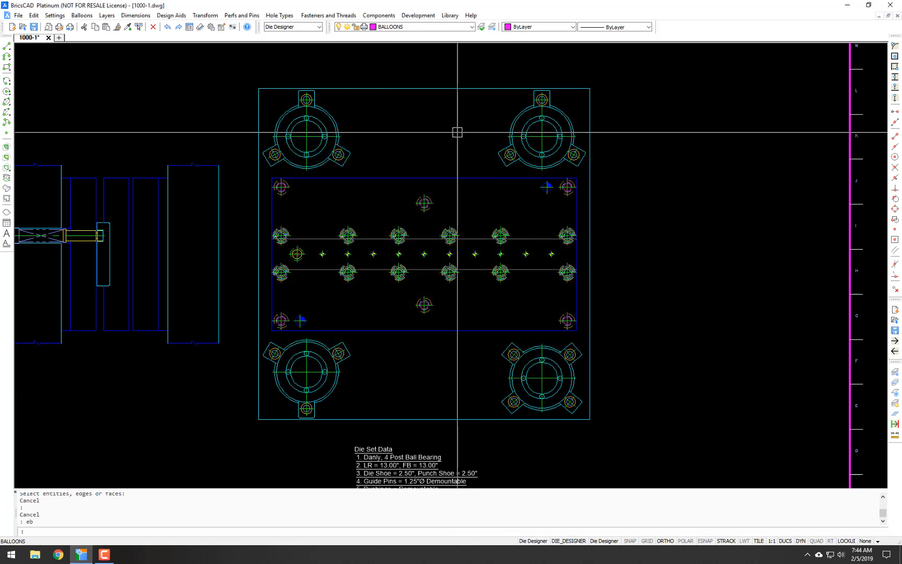
- Save the drawing with the whole die layout in view
middle_click_drag(457, 131, 431, 163)
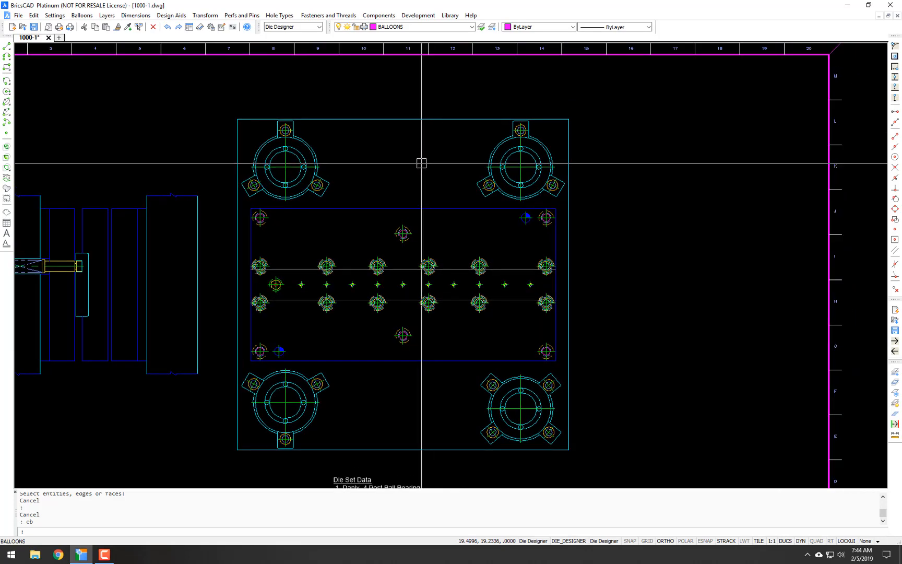
scroll(423, 162, "down", 2)
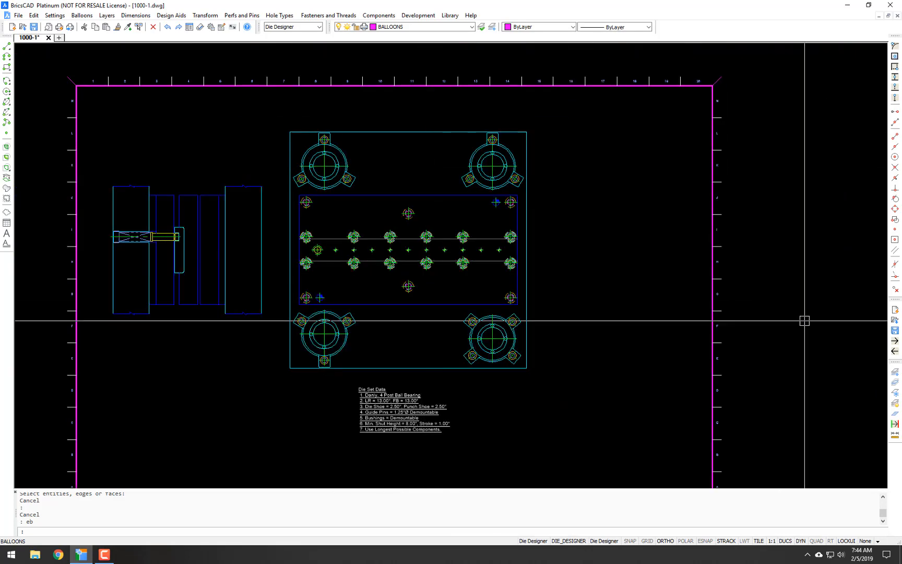
left_click(895, 331)
scroll(547, 245, "up", 3)
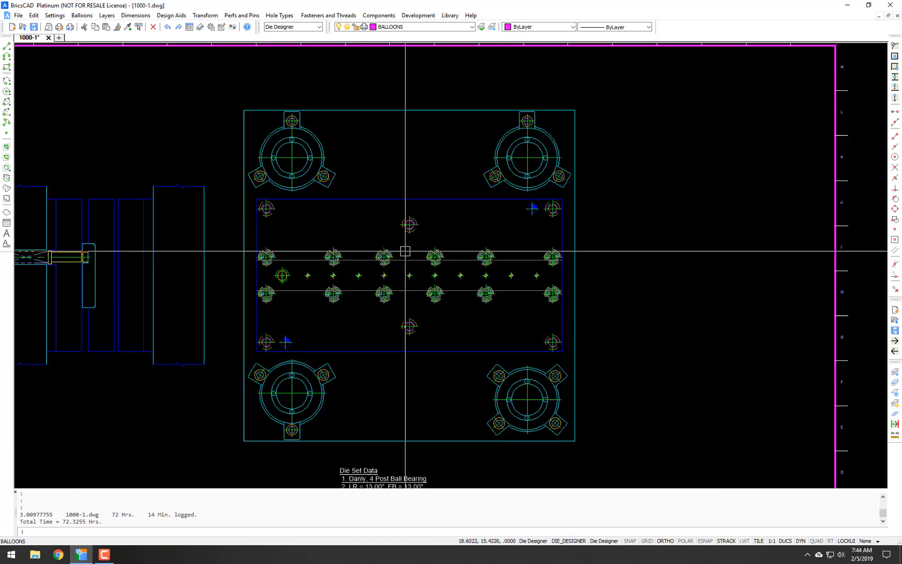
scroll(405, 251, "up", 2)
scroll(387, 246, "down", 2)
middle_click_drag(362, 227, 336, 228)
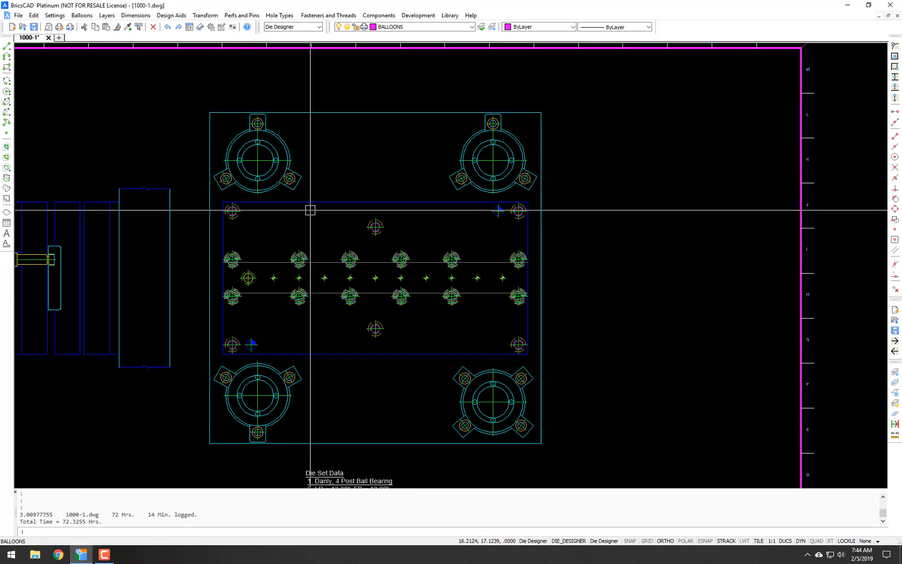
middle_click_drag(25, 341, 204, 316)
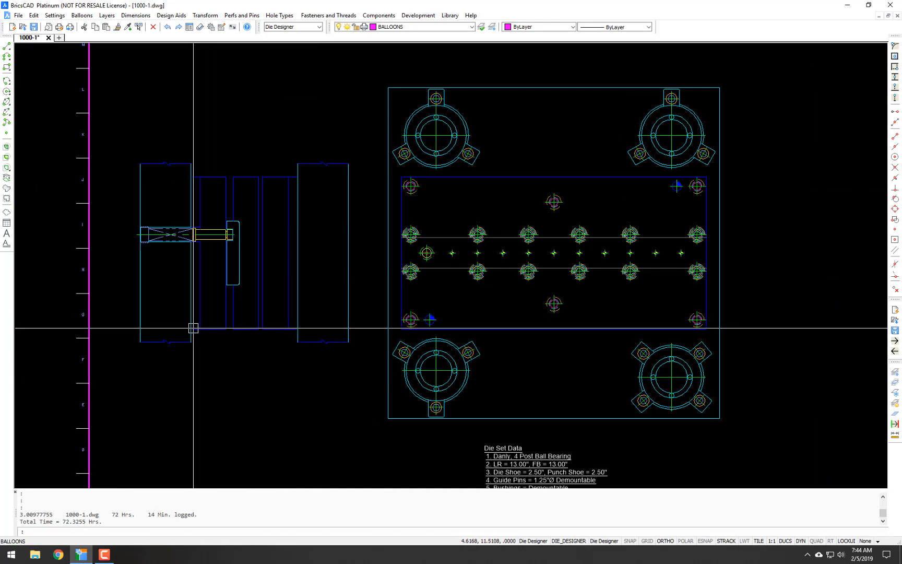
middle_click_drag(543, 296, 424, 307)
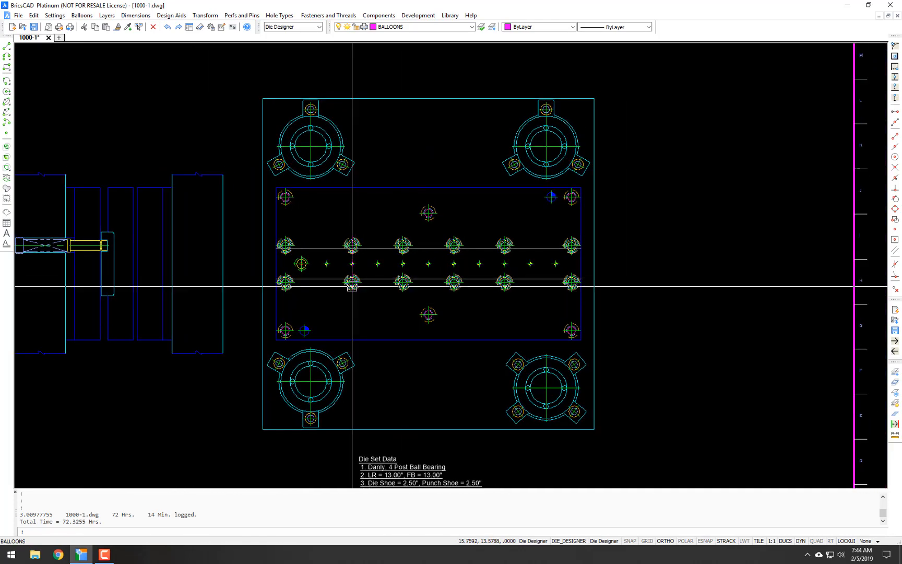
scroll(308, 255, "up", 6)
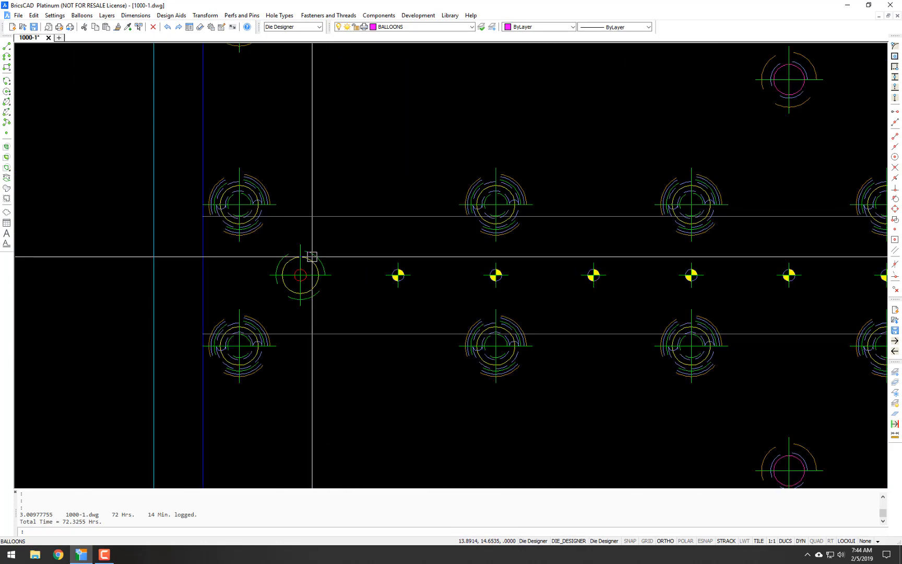
scroll(312, 256, "down", 6)
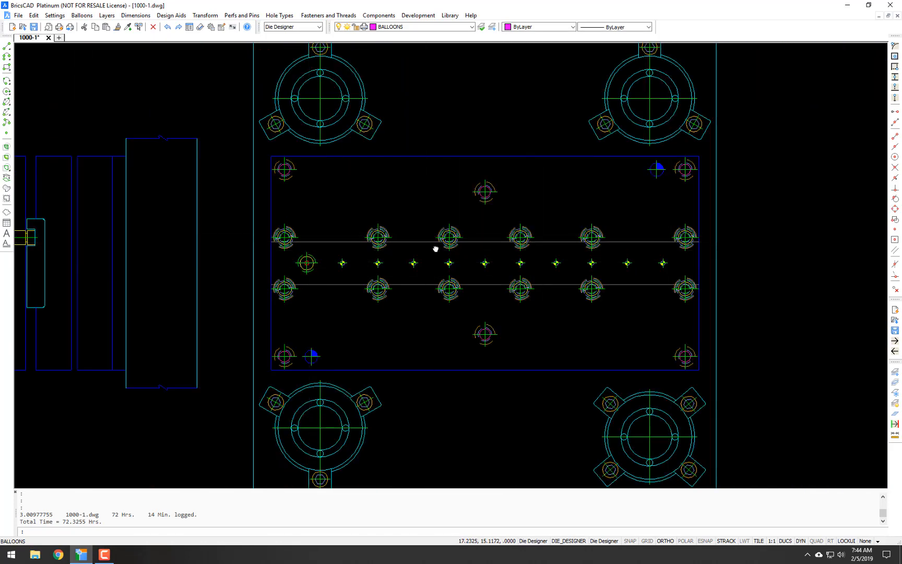
middle_click_drag(436, 248, 403, 257)
scroll(409, 244, "down", 1)
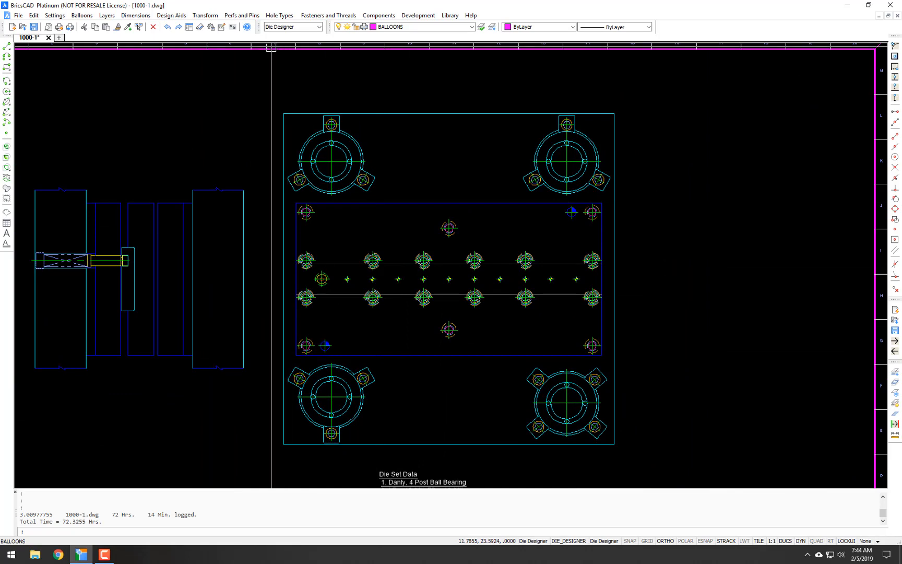
- Insert split leader balloon 1 above and outside the die set plan view, pointing at its left edge, without linking an object
left_click(80, 15)
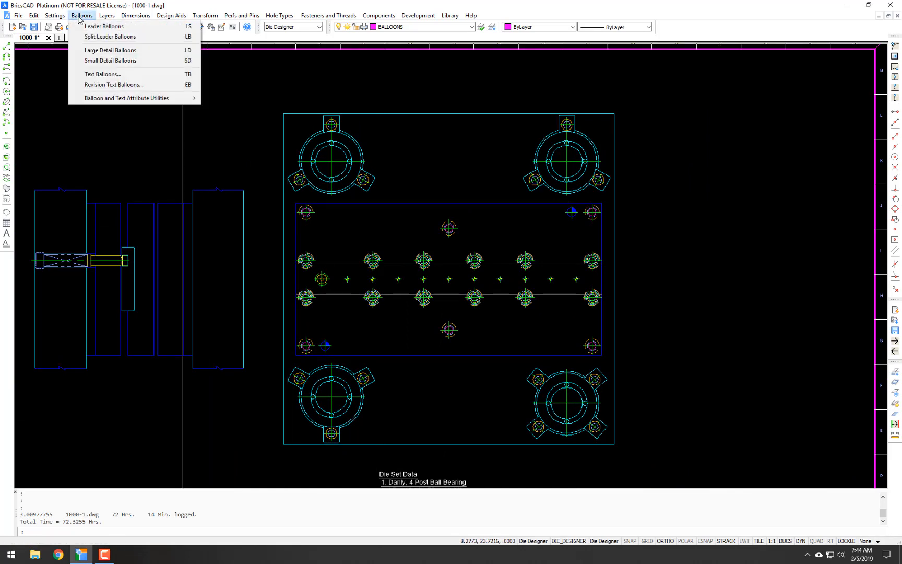
left_click(101, 37)
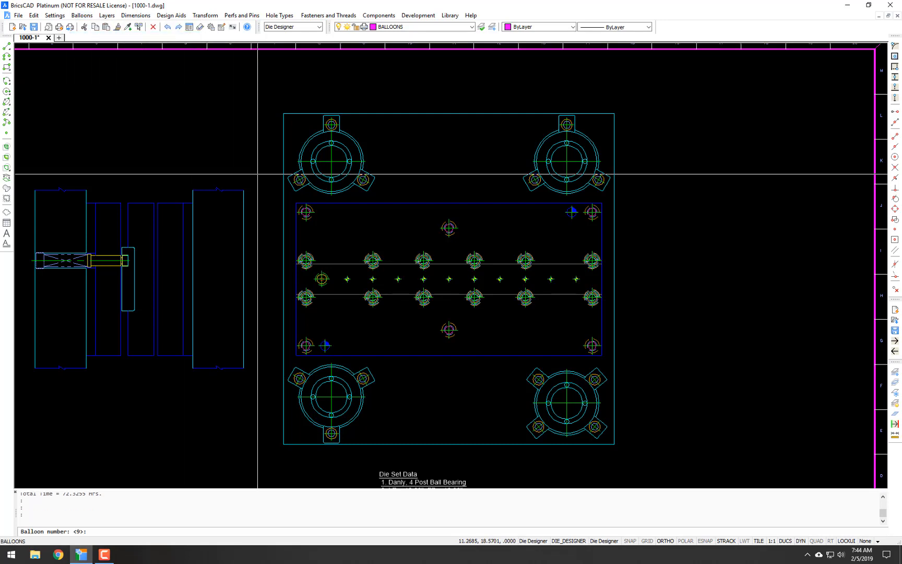
type("1")
key("Return")
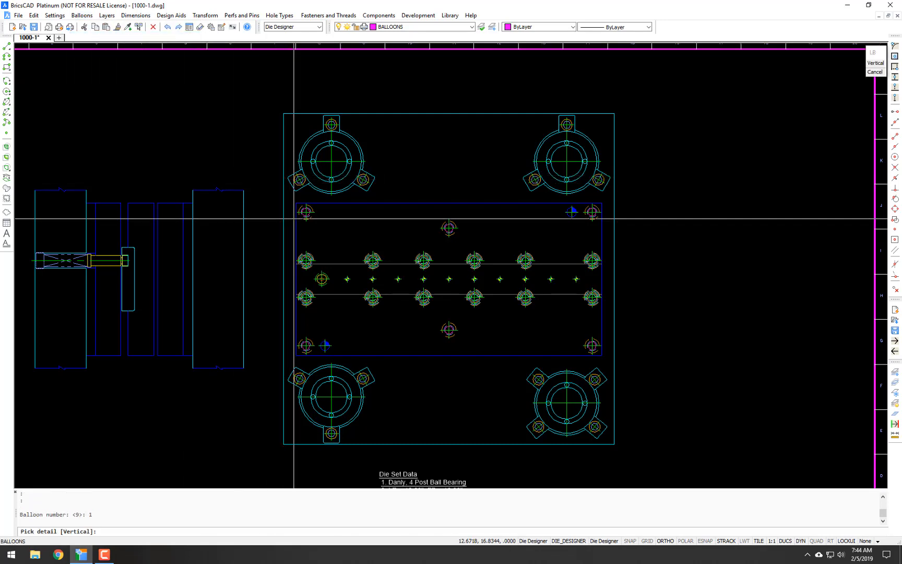
left_click(283, 233)
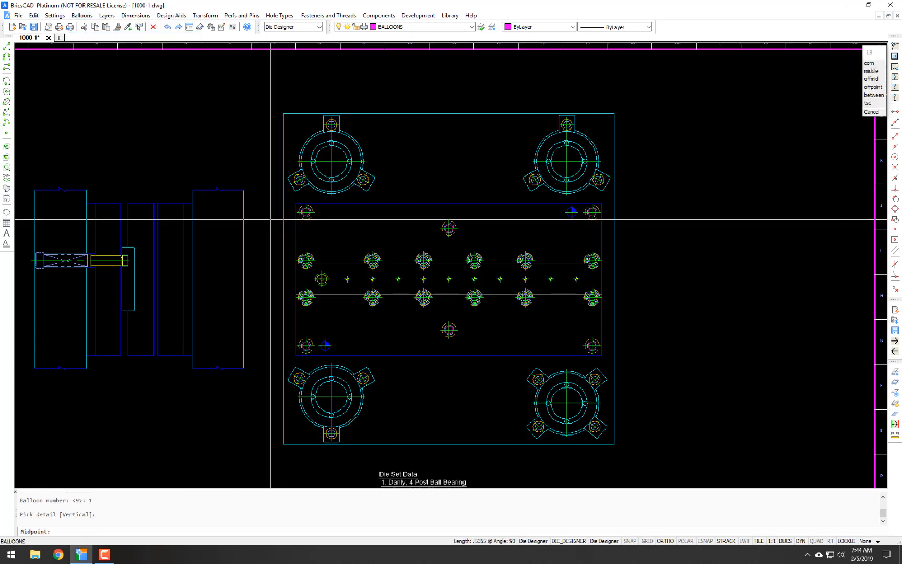
key("F8")
left_click(263, 229)
key("F8")
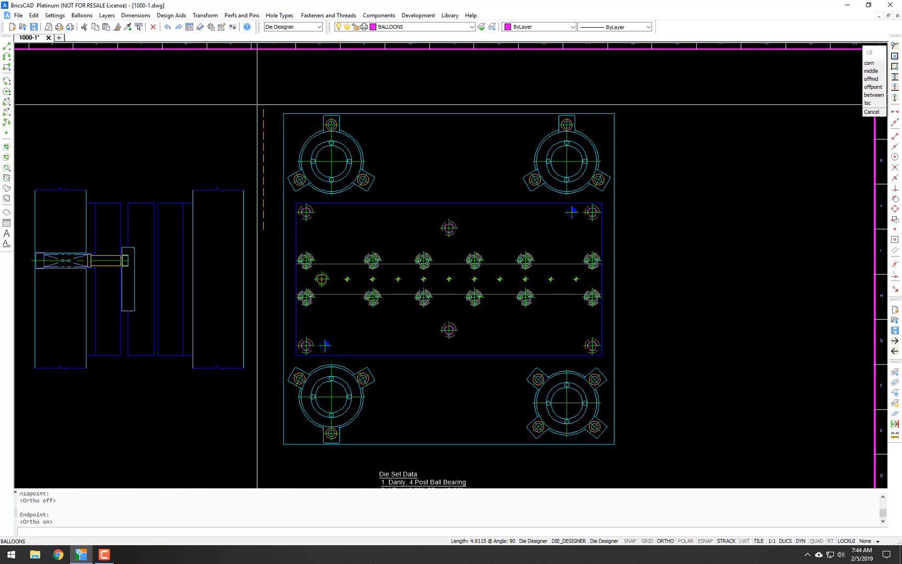
left_click(259, 99)
key("Return")
- Insert split leader balloon 2 beside balloon 1, pointing at the edge of the inner die block, without linking an object
key("Return")
key("Return")
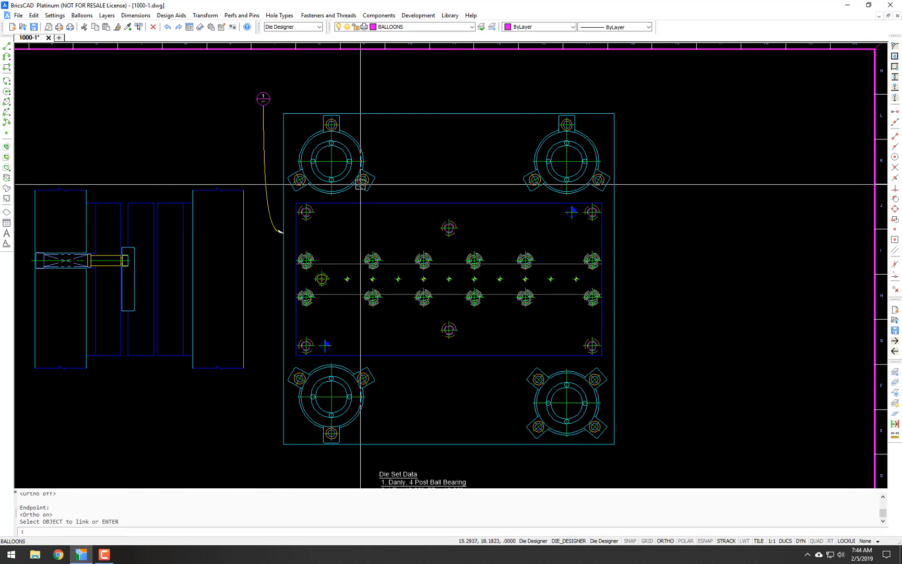
left_click(298, 218)
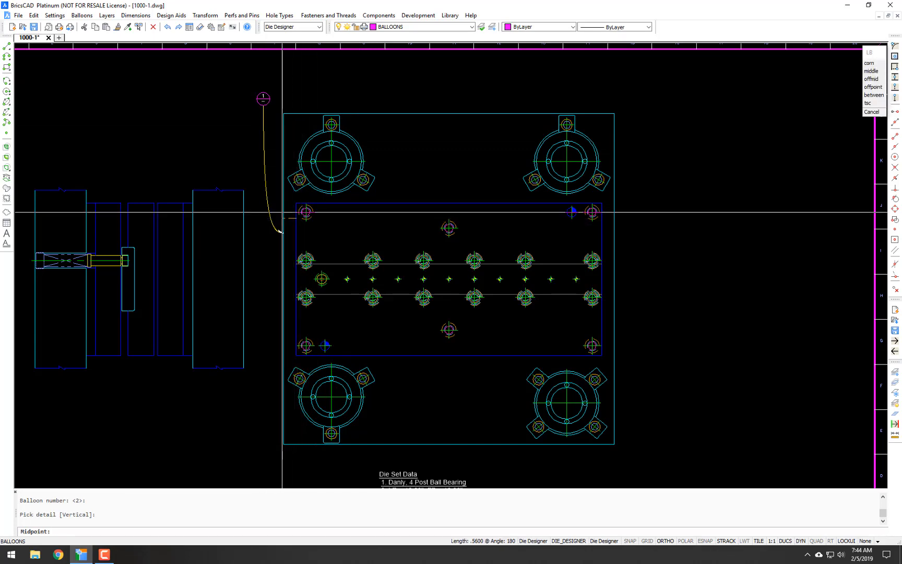
key("F8")
left_click(282, 201)
key("F8")
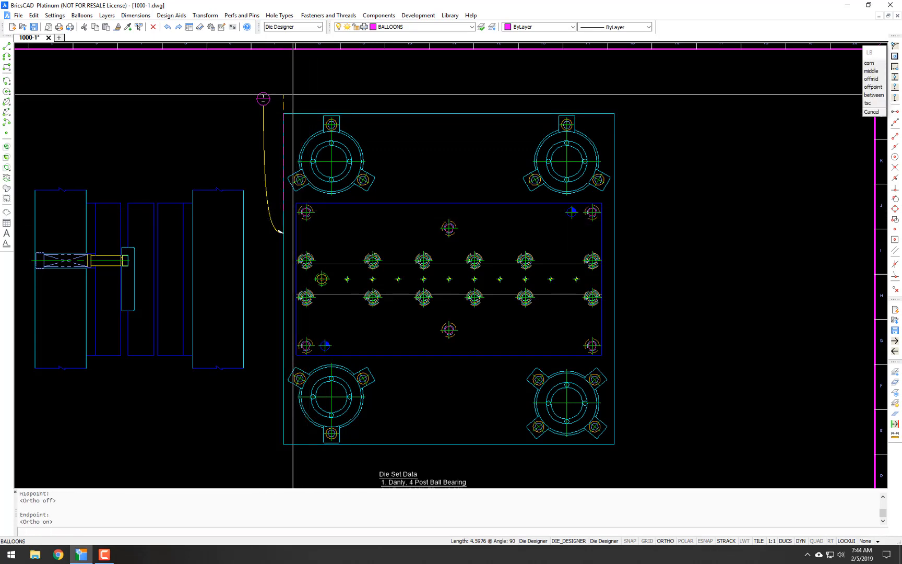
left_click(292, 98)
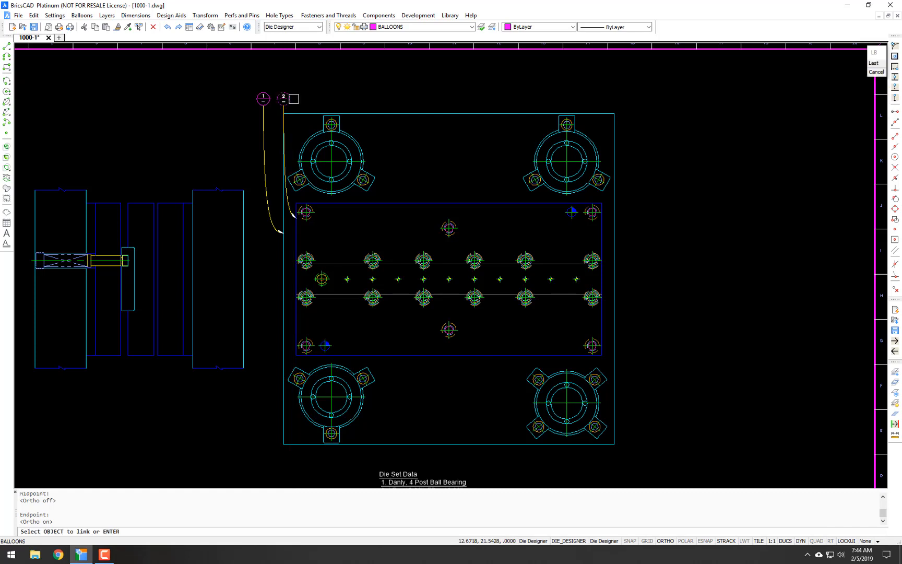
key("Return")
- Stack balloon 3 directly above balloon 2 with the Vertical option, without linking an object
key("Return")
key("Return")
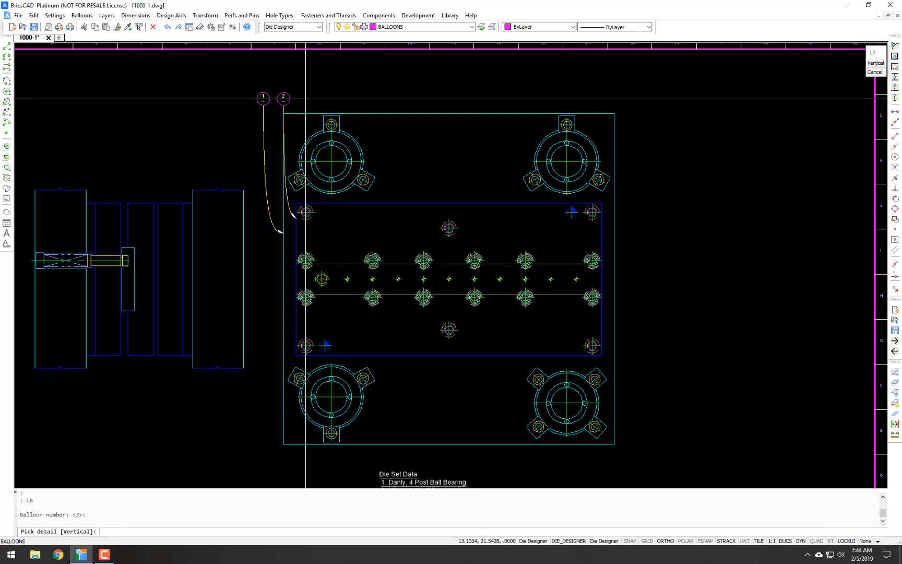
type("v")
key("Return")
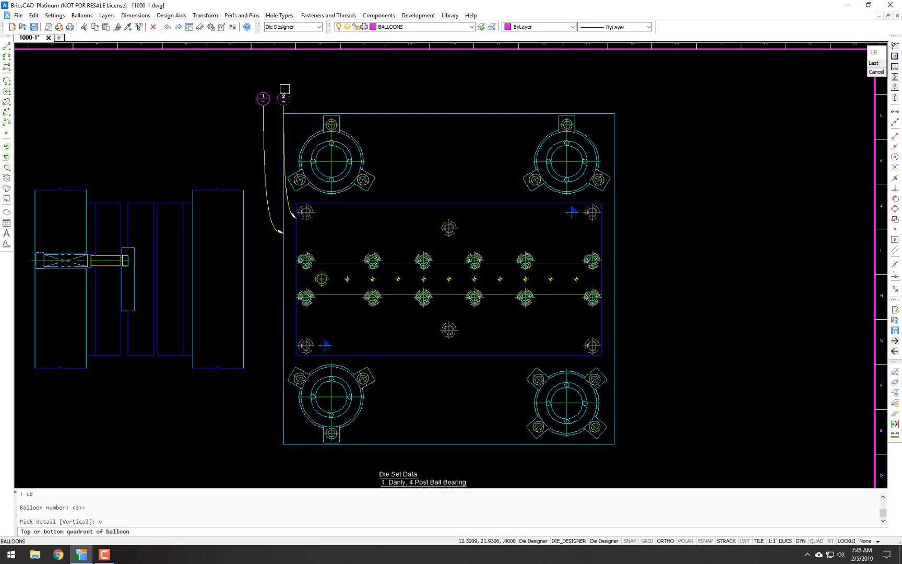
left_click(284, 88)
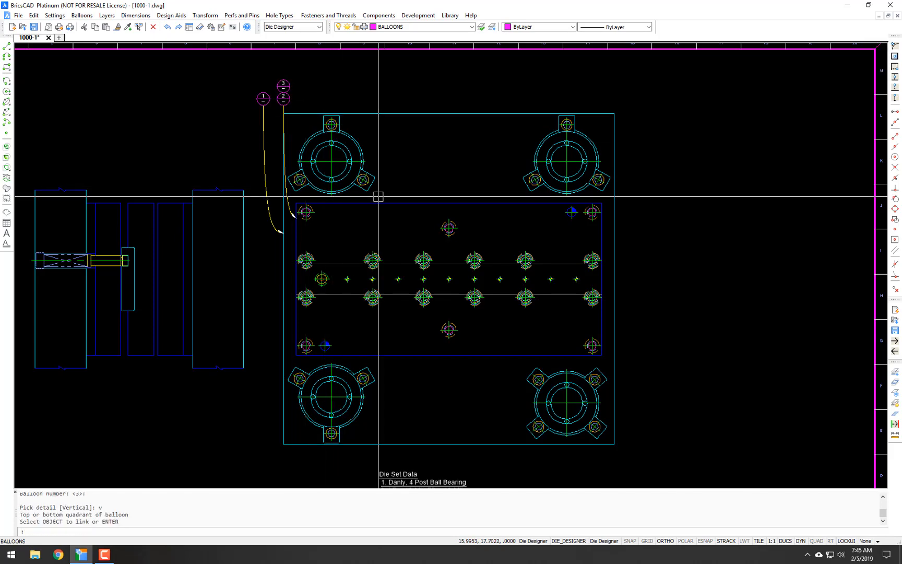
key("Return")
- Insert split leader balloon 4 above the plan view, level with balloon 2, pointing at the round component at the left end of the centre row
key("Return")
key("Return")
scroll(314, 258, "up", 3)
scroll(348, 305, "up", 2)
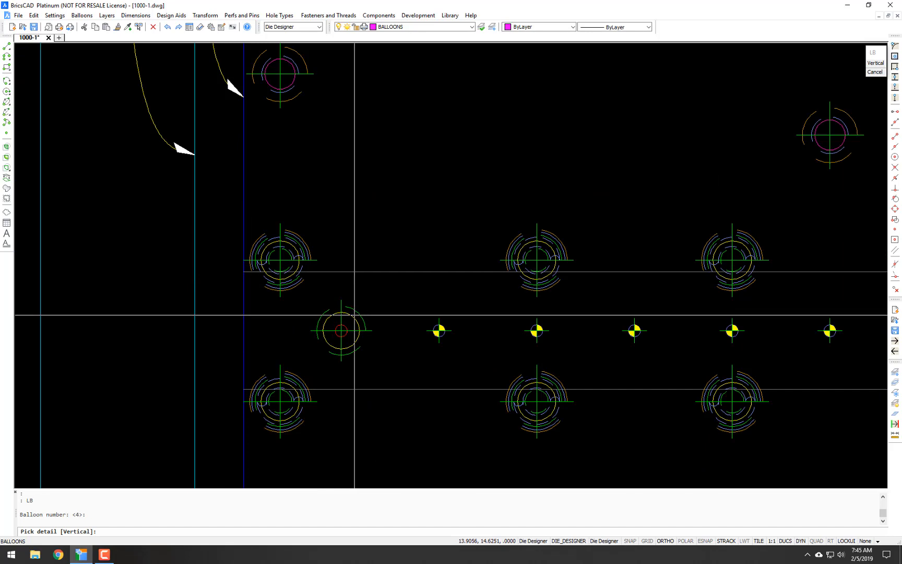
scroll(360, 300, "down", 6)
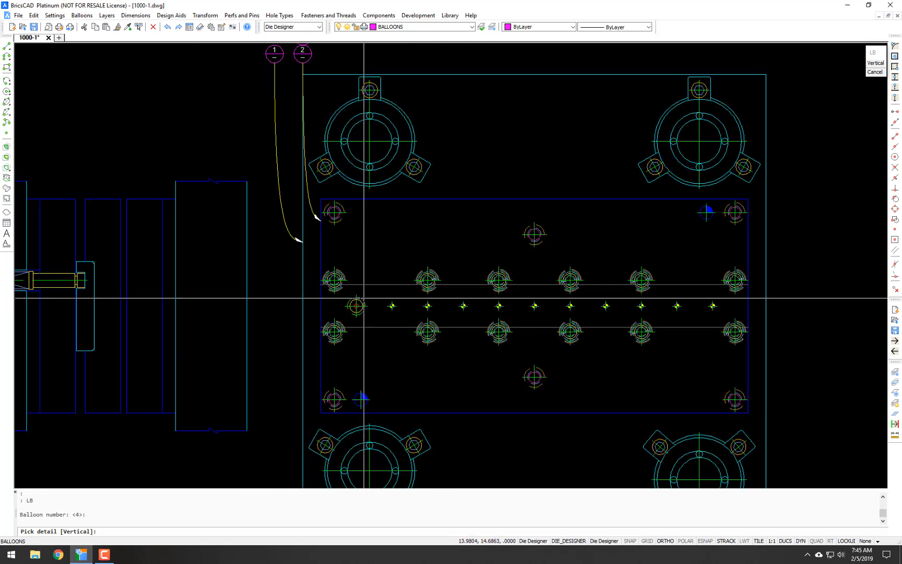
left_click(357, 304)
key("F8")
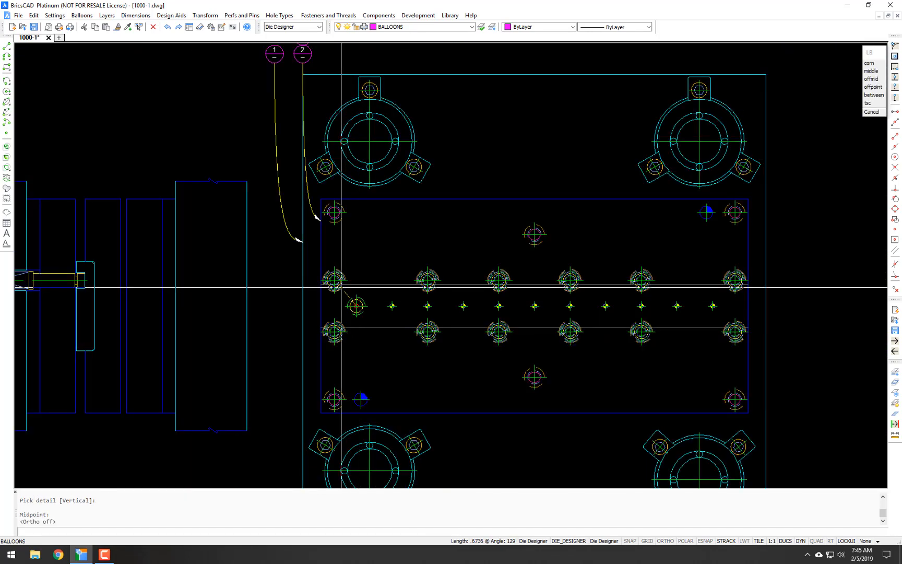
left_click(341, 269)
key("F8")
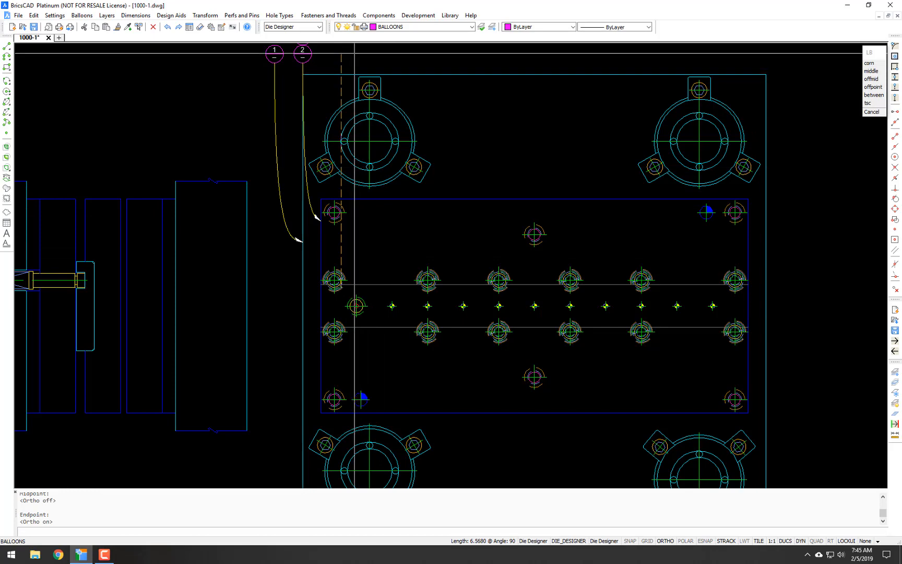
left_click(355, 53)
- Link balloon 4 to the component under its arrow, accepting the relink of its existing balloon information
scroll(358, 322, "up", 7)
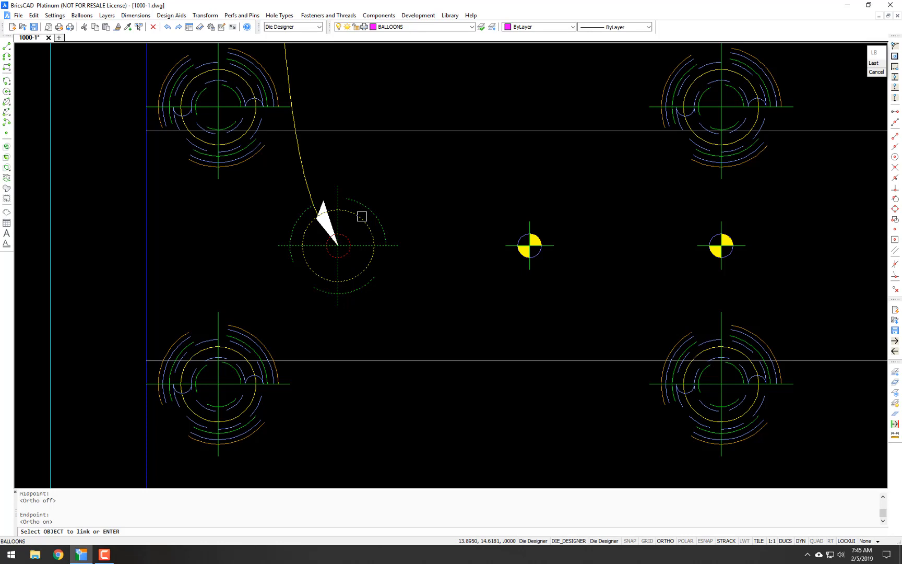
left_click(362, 216)
key("Return")
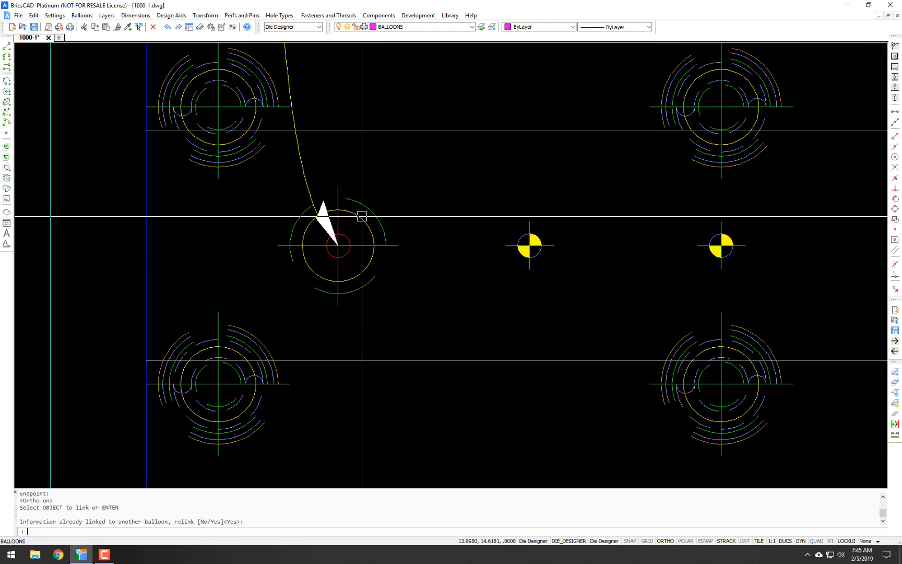
- Insert split leader balloon 5 above the plan view, level with balloon 4, pointing at the fifth component in the upper row of the die block
scroll(361, 216, "down", 9)
mouse_move(427, 194)
middle_mouse_down()
mouse_move(412, 243)
mouse_move(329, 287)
middle_mouse_up()
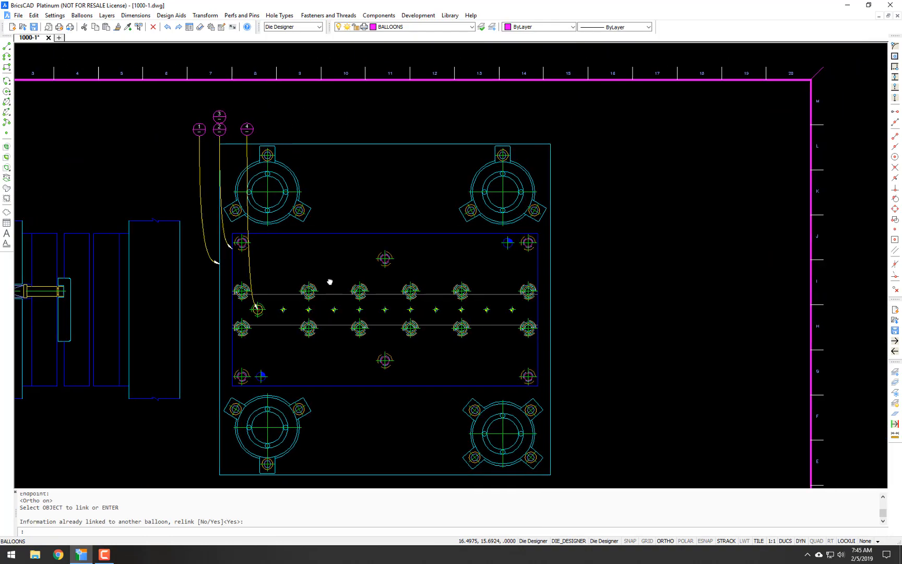
middle_click_drag(470, 294, 358, 296)
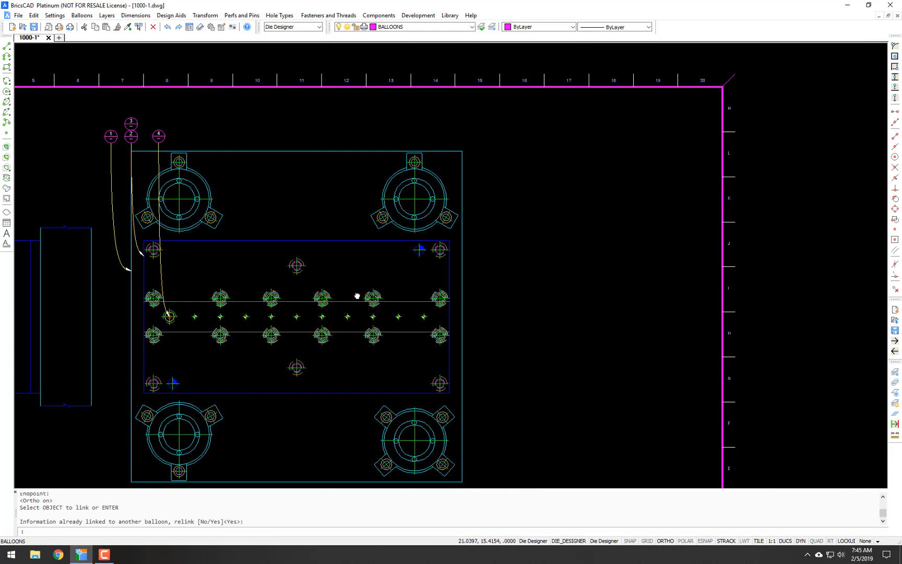
scroll(364, 288, "up", 9)
key("Return")
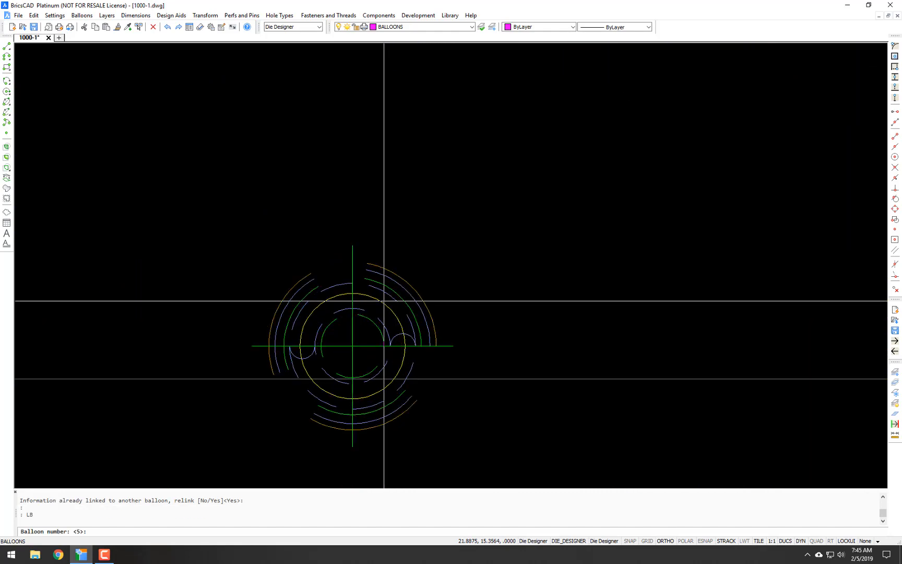
left_click(383, 303)
scroll(400, 285, "down", 2)
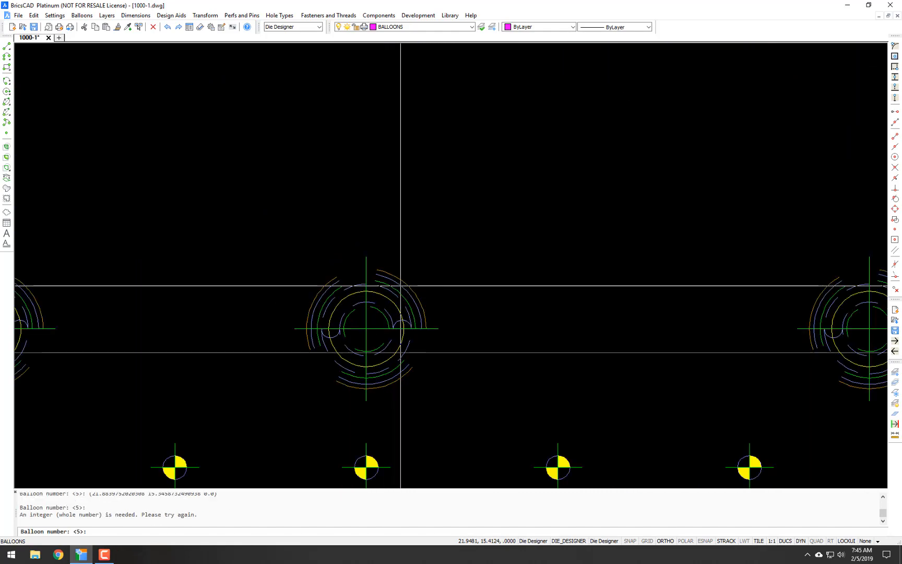
key("Return")
left_click(383, 298)
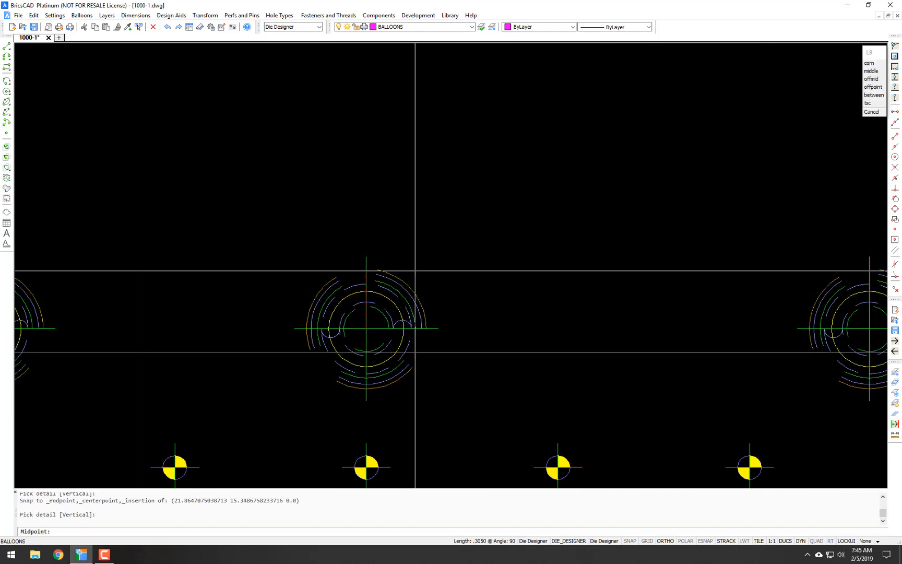
scroll(427, 254, "down", 7)
key("F8")
left_click(429, 243)
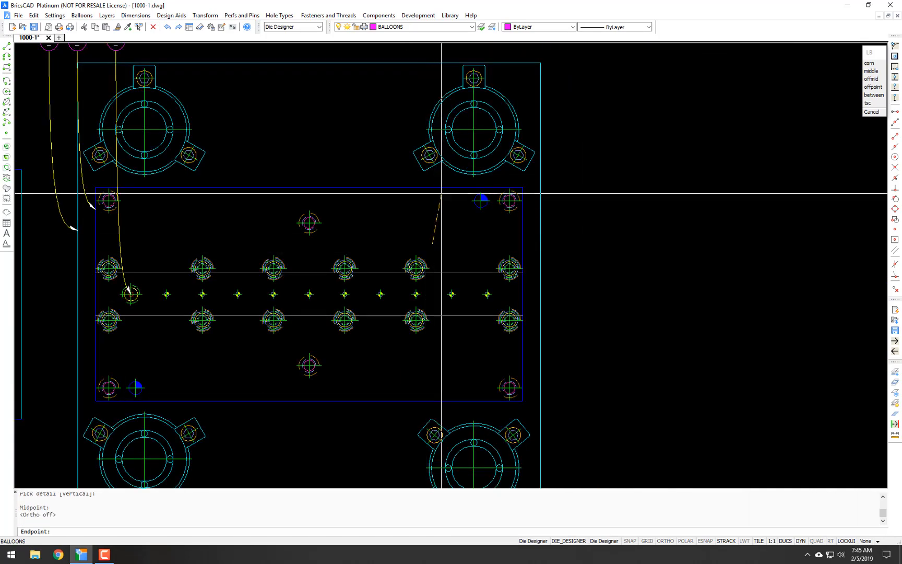
key("F8")
scroll(423, 140, "down", 3)
left_click(433, 91)
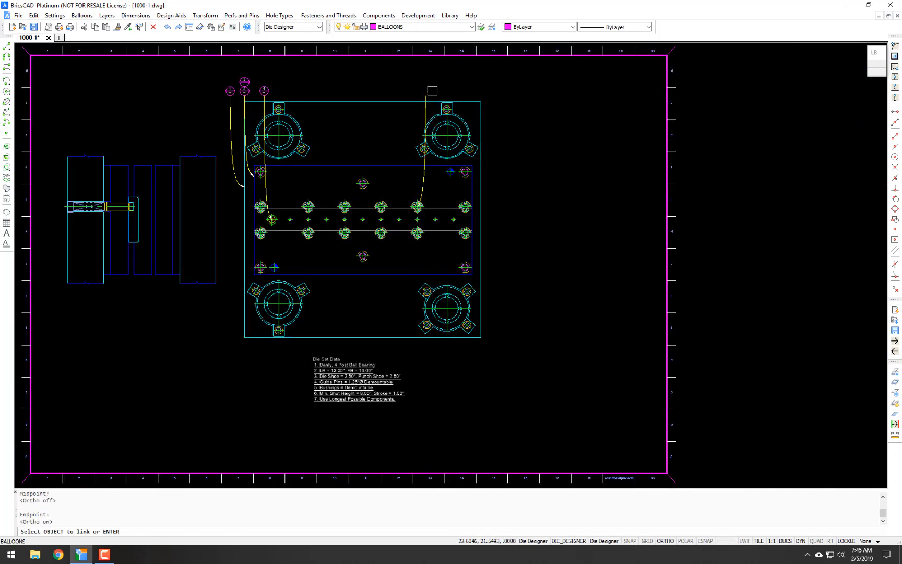
- Link balloon 5 to the yellow circular component under its arrow, accepting the relink
scroll(422, 208, "up", 13)
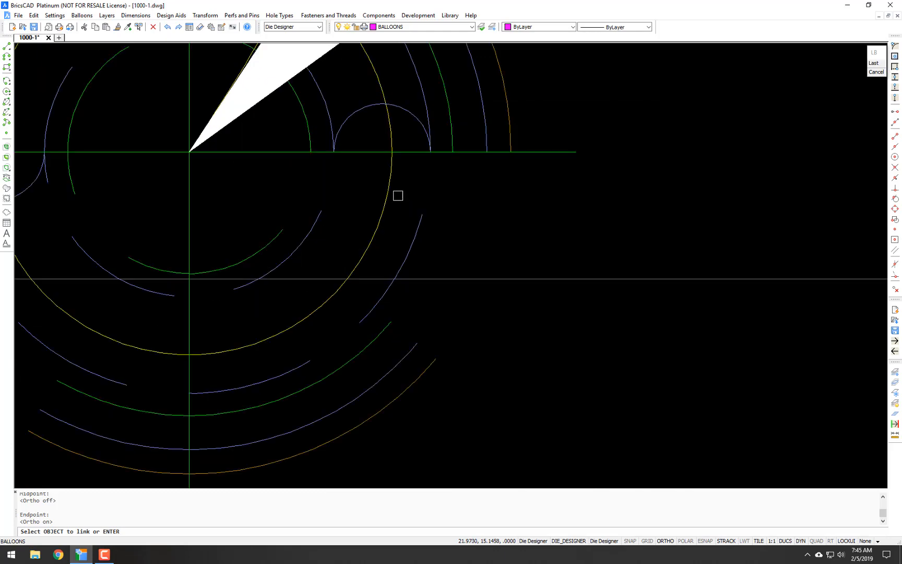
left_click(384, 203)
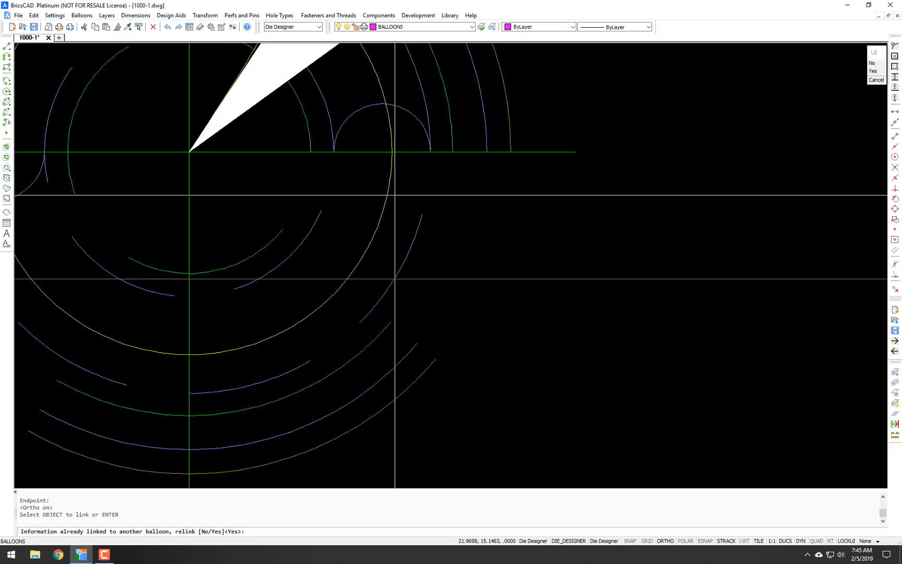
scroll(397, 195, "down", 9)
scroll(410, 193, "down", 3)
middle_click_drag(442, 190, 443, 352)
scroll(437, 300, "down", 1)
key("Return")
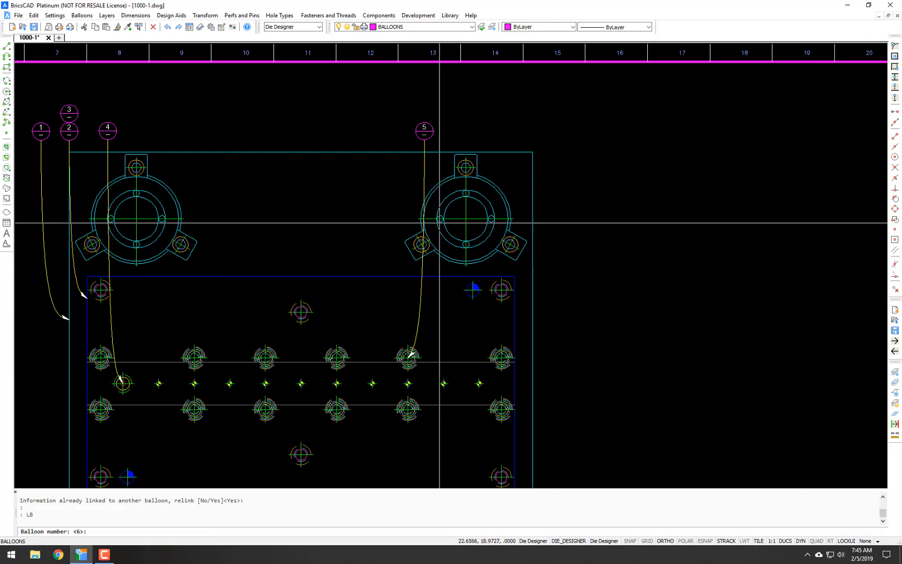
- Stack balloon 6 above balloon 5 with the Vertical option and link it to another component at balloon 5's arrow, accepting the relink
key("Return")
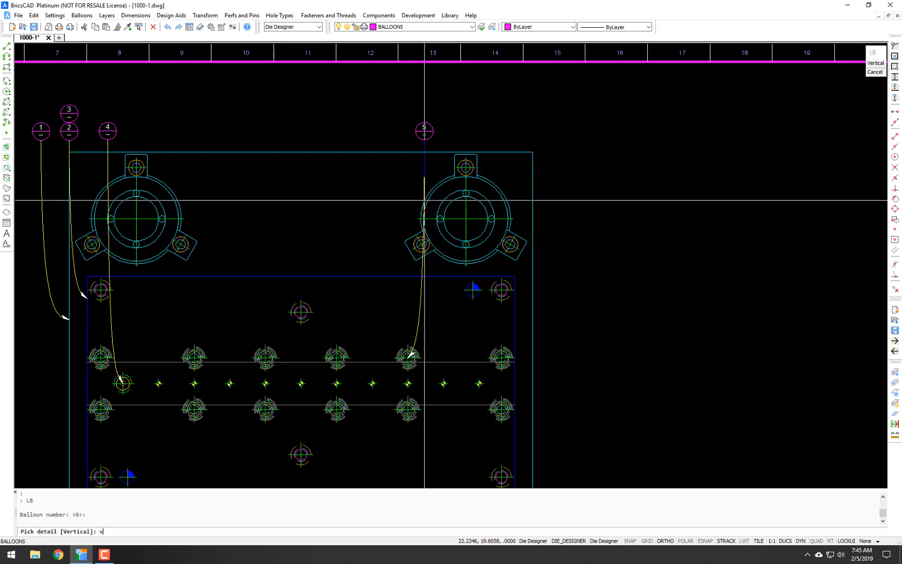
type("v")
key("Return")
left_click(425, 121)
scroll(429, 313, "up", 6)
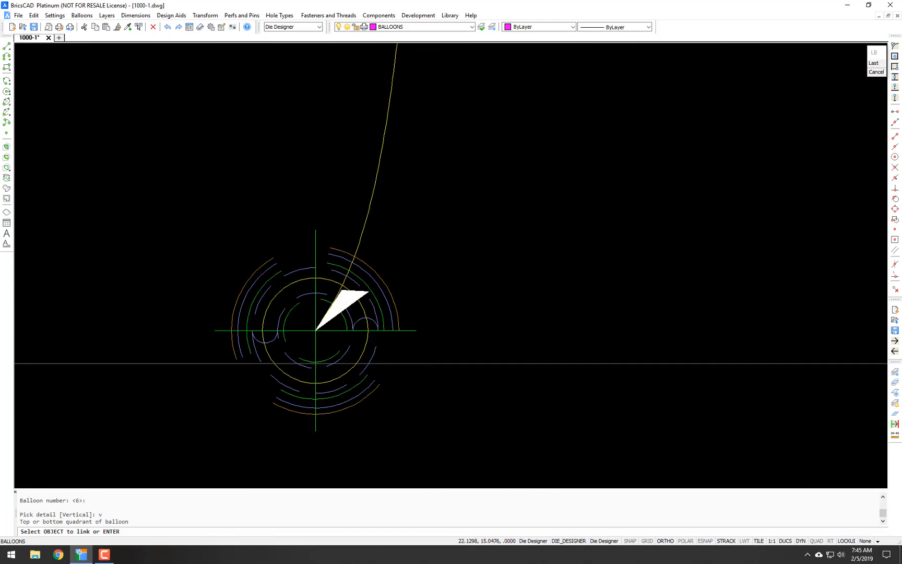
left_click(367, 339)
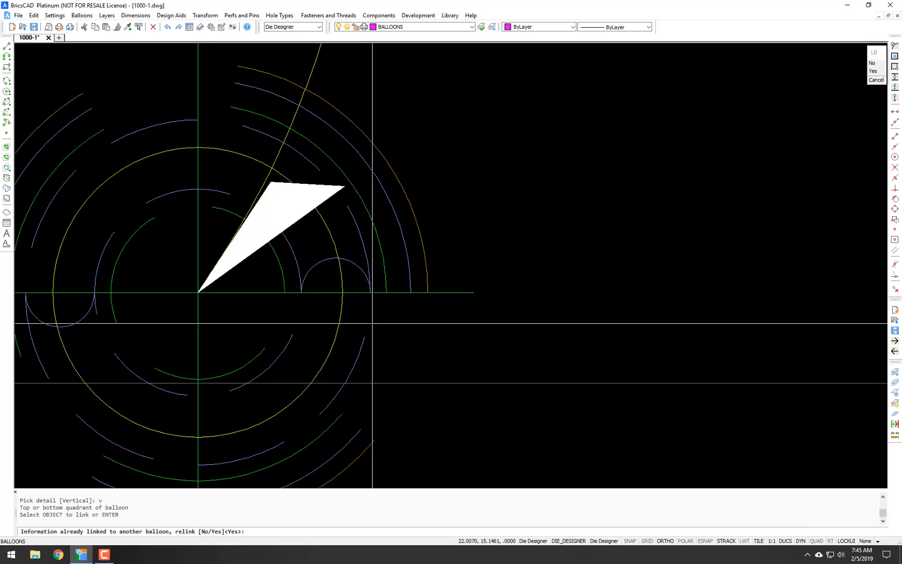
scroll(401, 309, "down", 6)
scroll(401, 308, "down", 6)
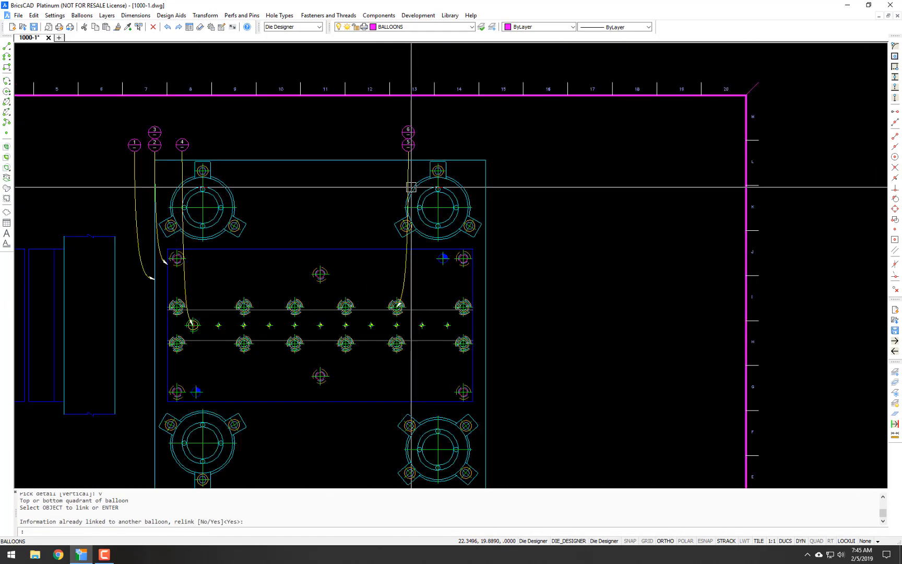
- Stack balloon 7 above balloon 6 with the Vertical option and link it to an outer-ring component at the same leader arrow, accepting the relink
key("Return")
key("Return")
type("v")
key("Return")
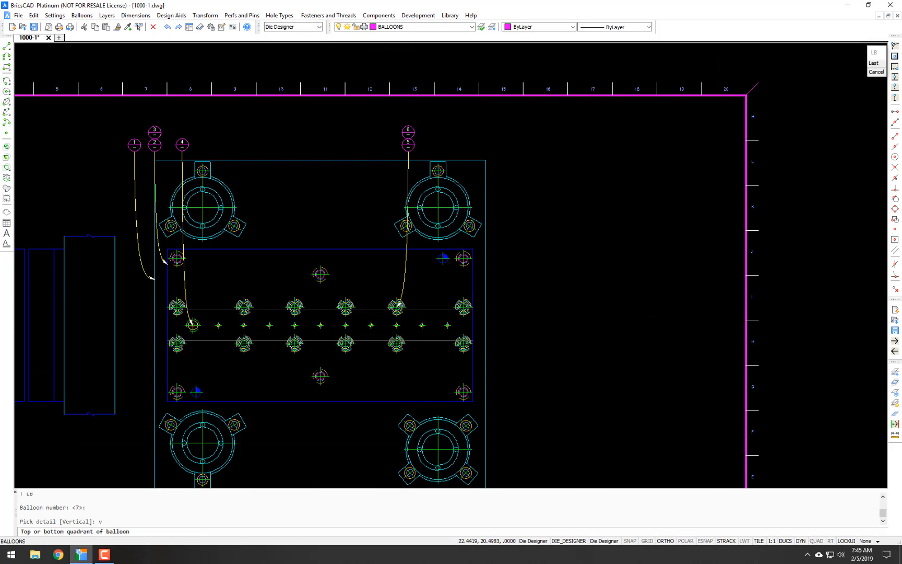
left_click(409, 124)
scroll(403, 305, "up", 10)
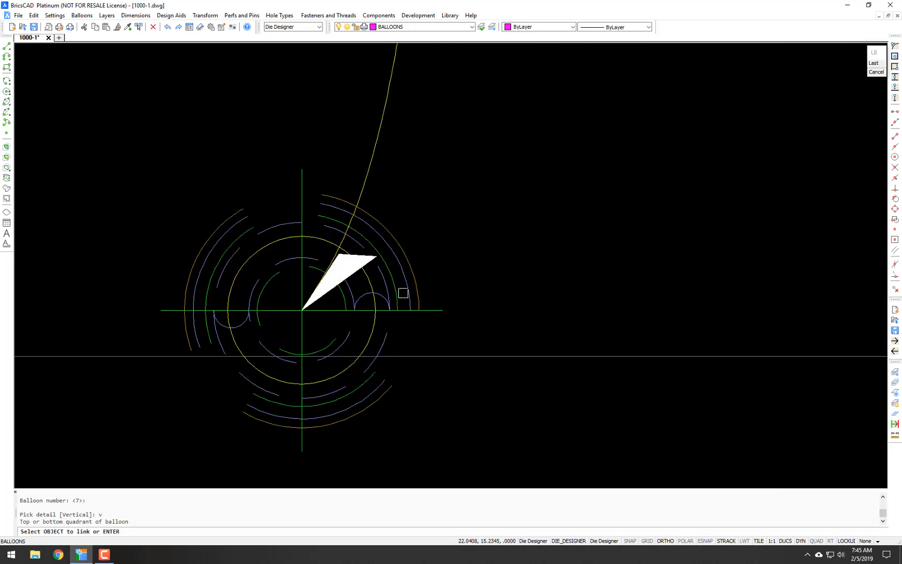
left_click(404, 261)
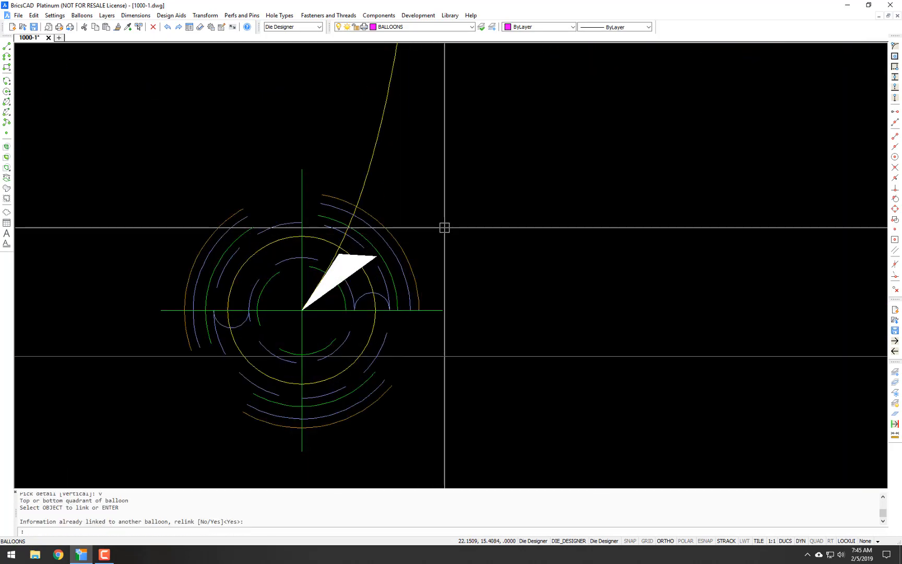
- Insert split leader balloon 8 above the plan view, level with balloon 5, pointing at the centre of the upper-right guide post bushing
scroll(443, 225, "down", 6)
mouse_move(536, 189)
middle_mouse_down()
mouse_move(465, 276)
mouse_move(461, 302)
middle_mouse_up()
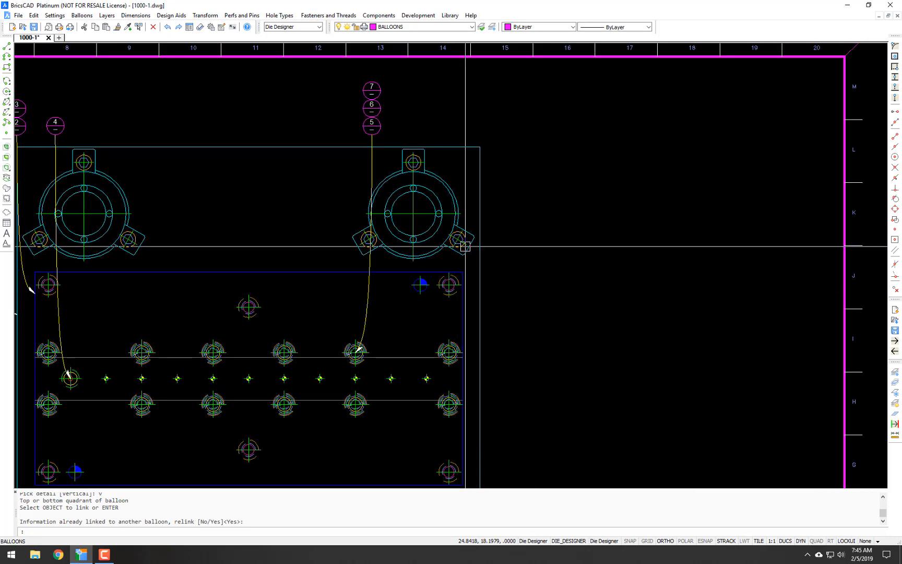
middle_click_drag(459, 201, 479, 261)
key("Return")
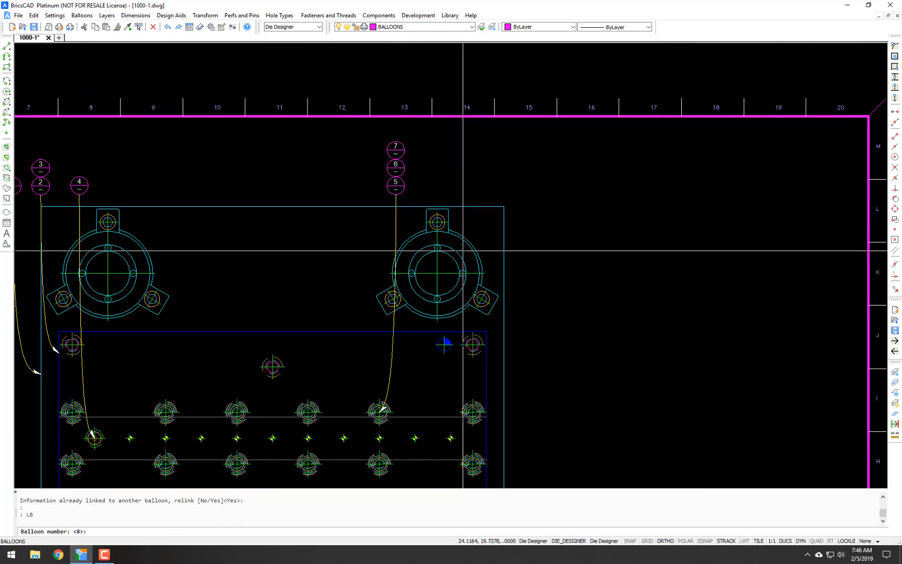
left_click(459, 254)
key("Return")
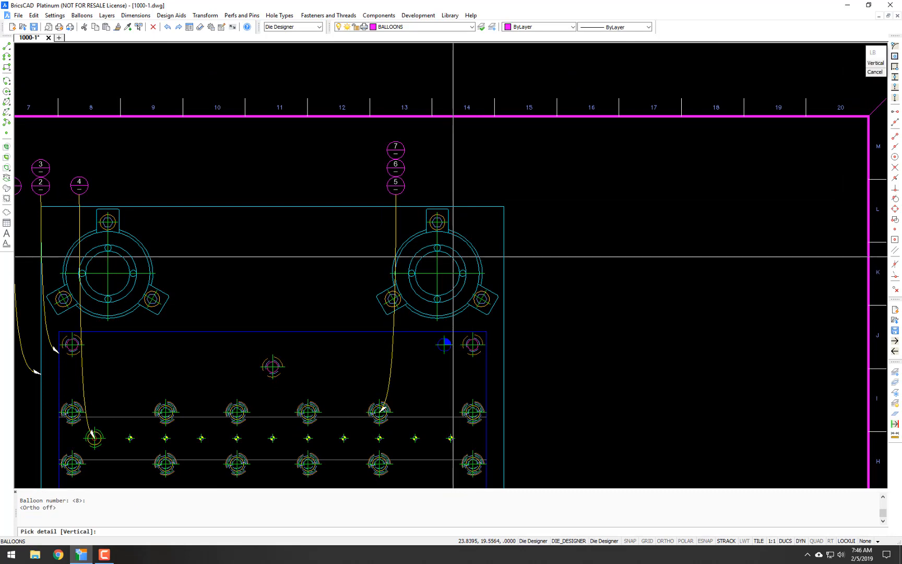
left_click(453, 256)
left_click(449, 250)
key("F8")
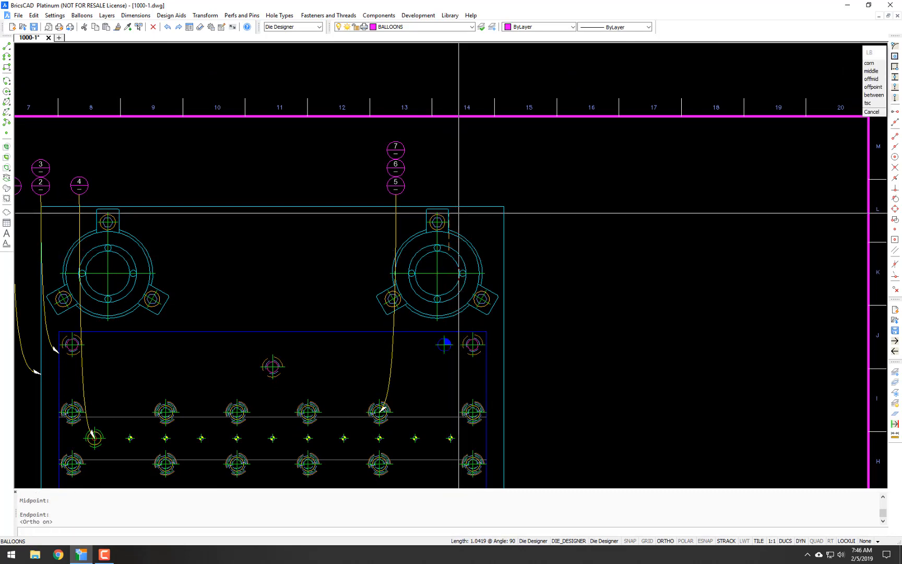
left_click(449, 184)
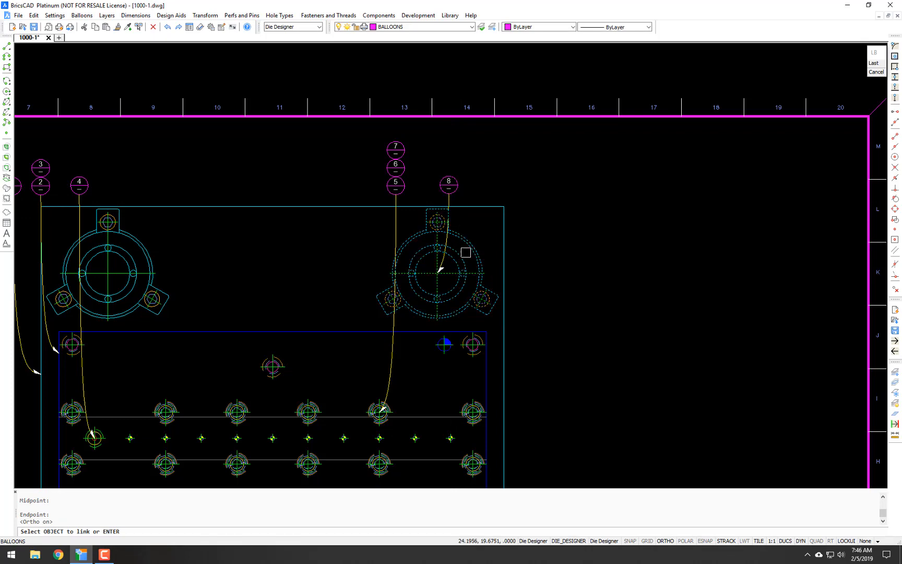
- Finish inserting balloon 8 by ending its component link selection
key("Return")
scroll(459, 252, "down", 5)
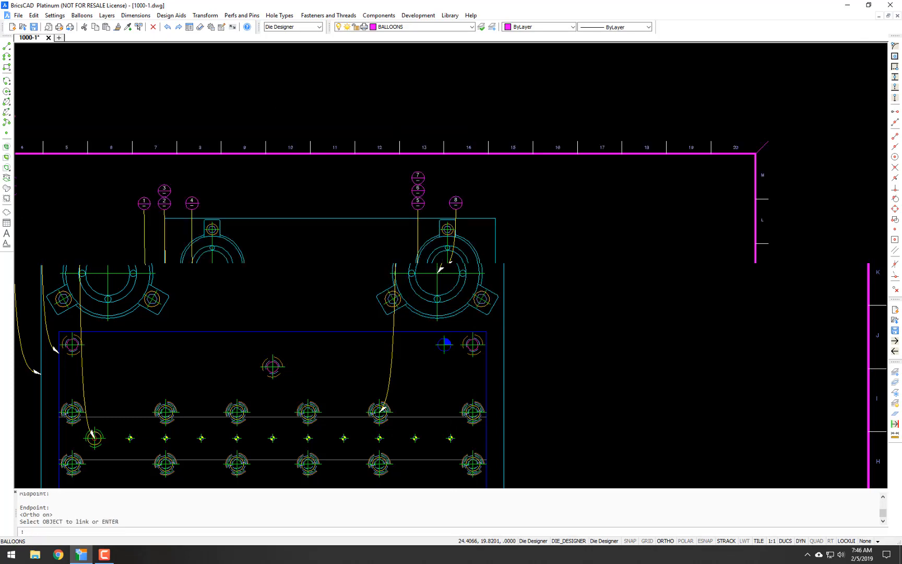
scroll(429, 191, "up", 2)
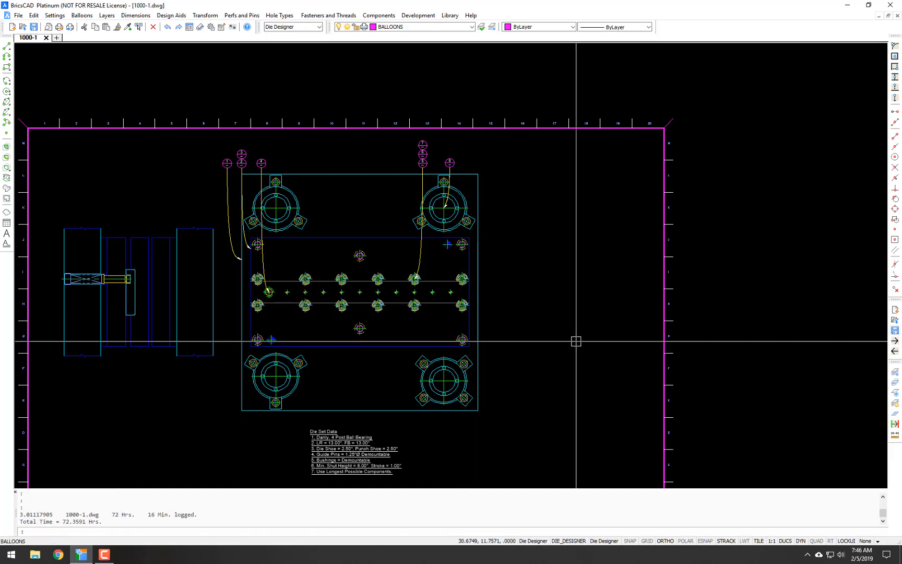
- Create the new drawing 1000-2 using 1000-1.dwg as the prototype file
type("z")
key("Return")
type("e")
key("Return")
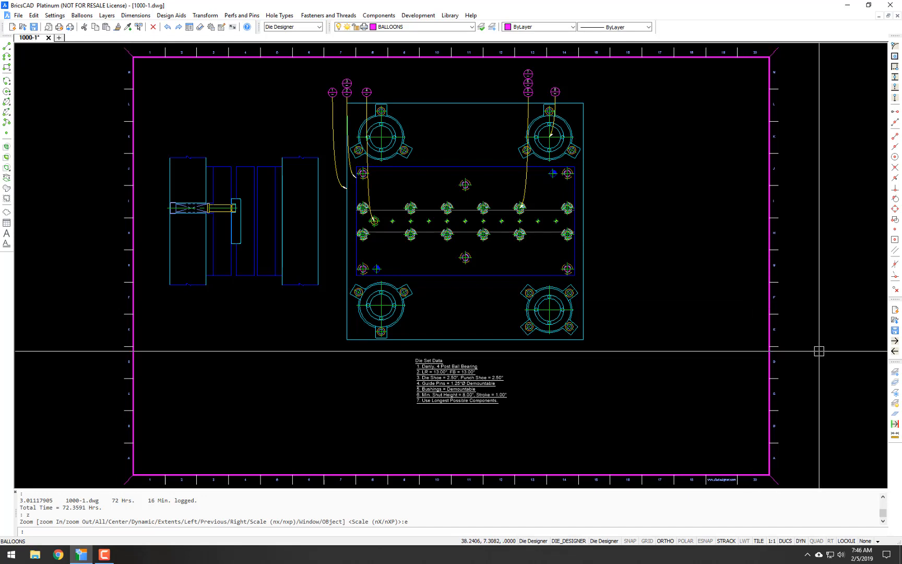
left_click(896, 342)
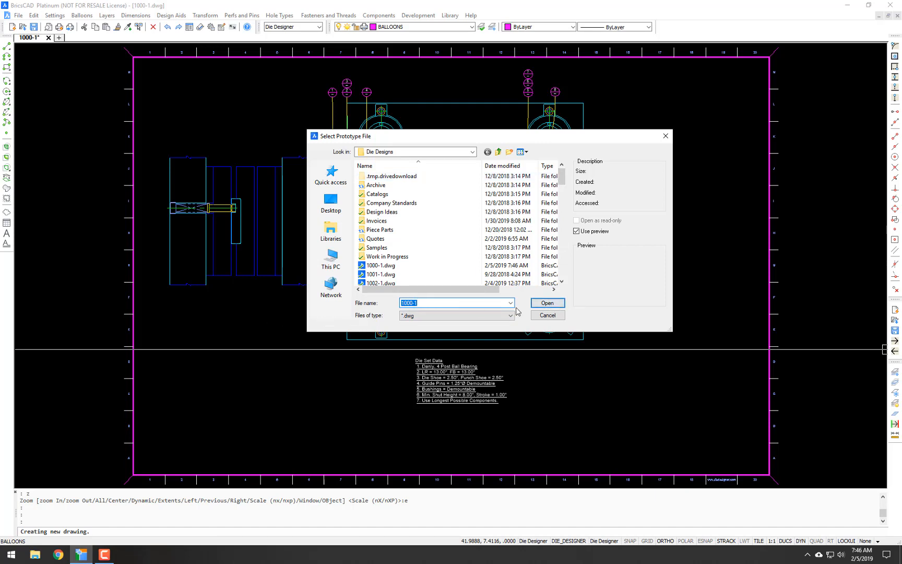
left_click(547, 303)
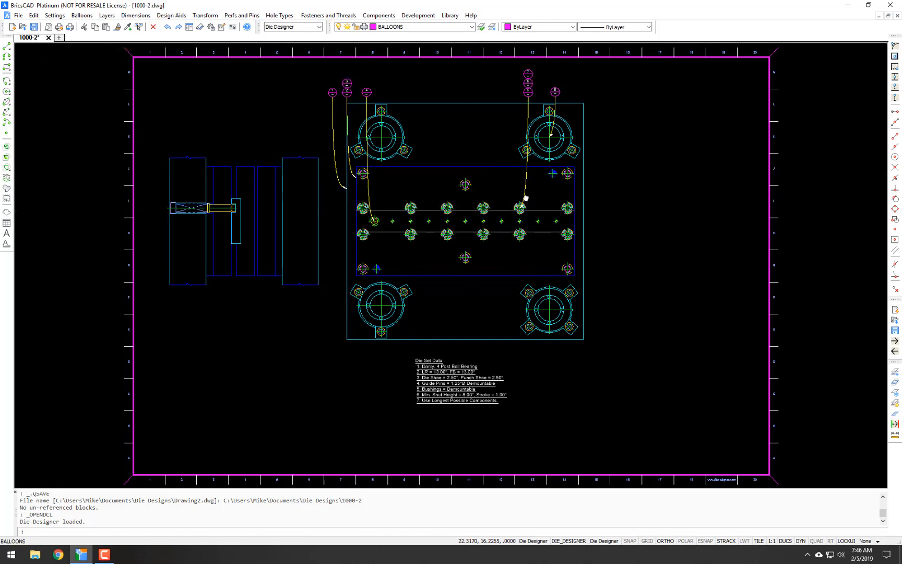
- Erase the Die Set Data notes below the plan view
middle_click_drag(525, 198, 507, 216)
type("e")
key("Return")
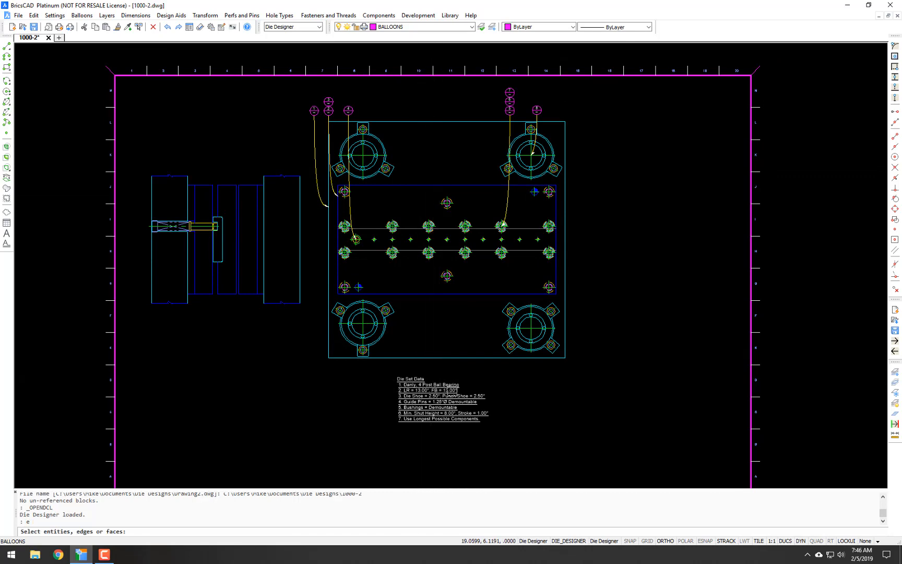
left_click(474, 370)
left_click(373, 444)
key("Return")
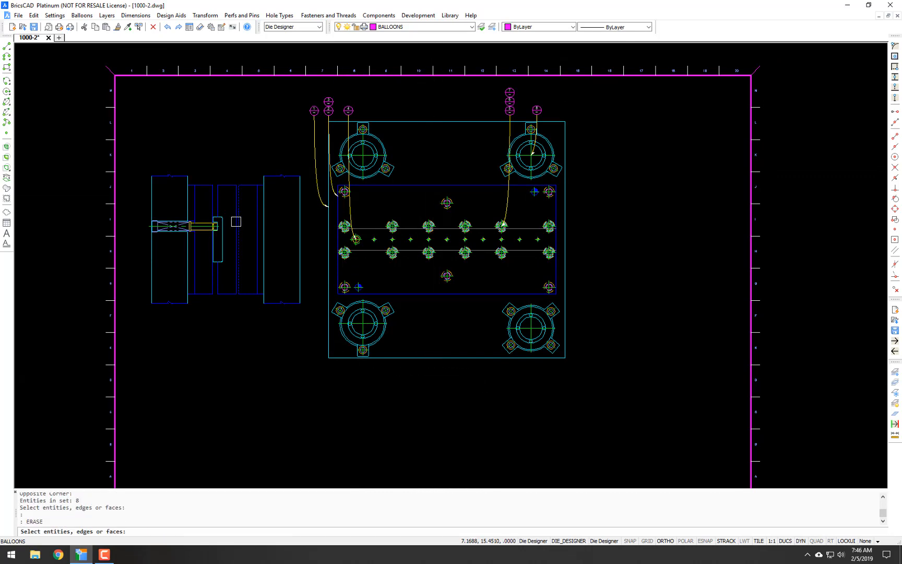
- Erase the entire side section view beside the plan view
left_click(303, 172)
left_click(146, 318)
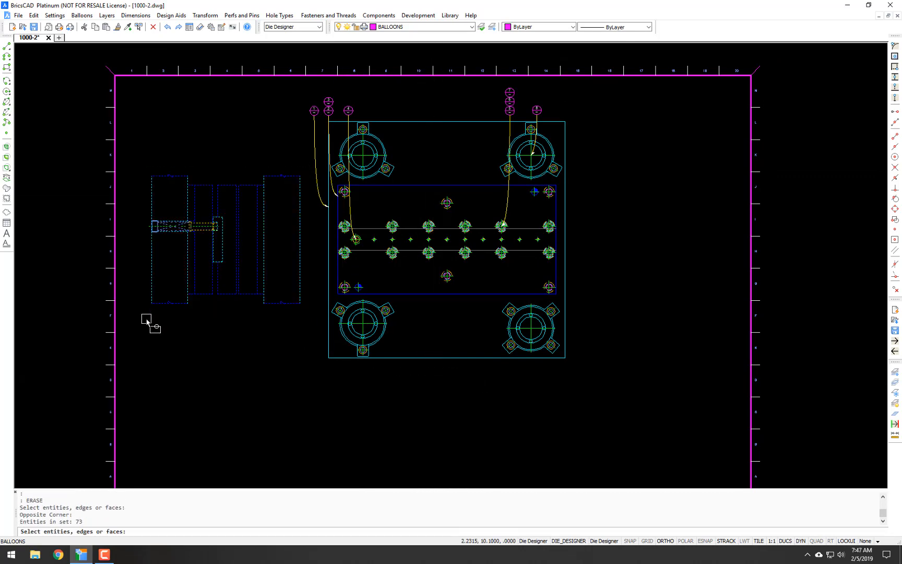
key("Return")
- Isolate the balloon and leader layers, erase all balloons with their leaders, and thaw the other layers
middle_click_drag(334, 244, 316, 267)
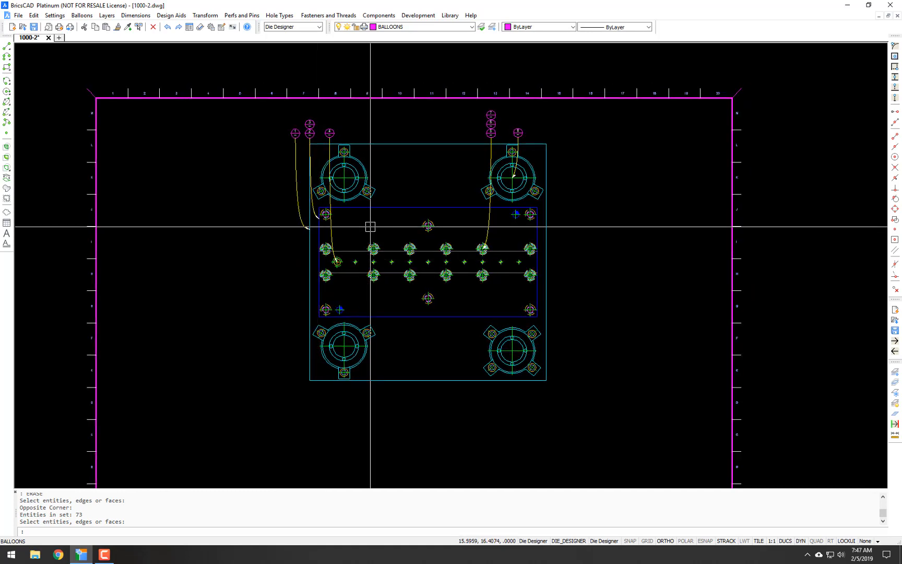
type("li")
key("Return")
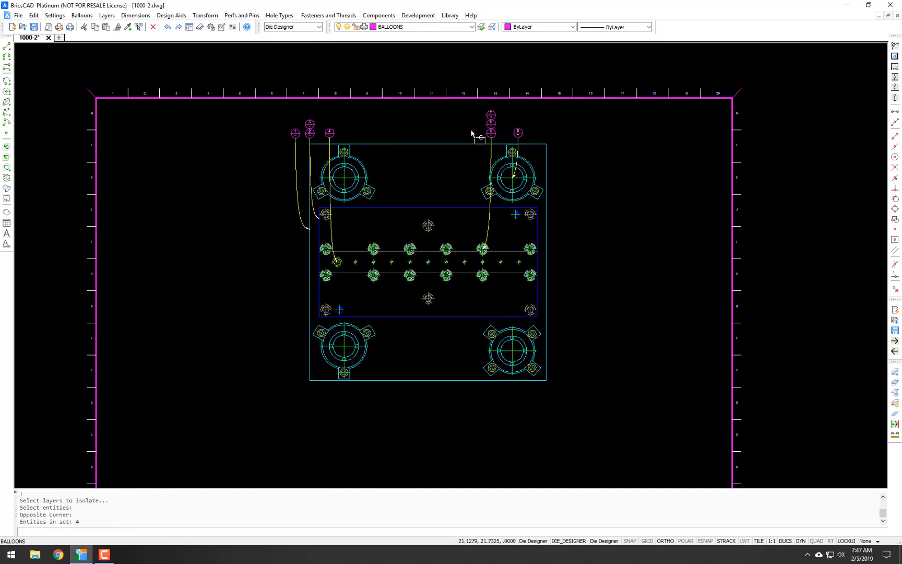
key("Return")
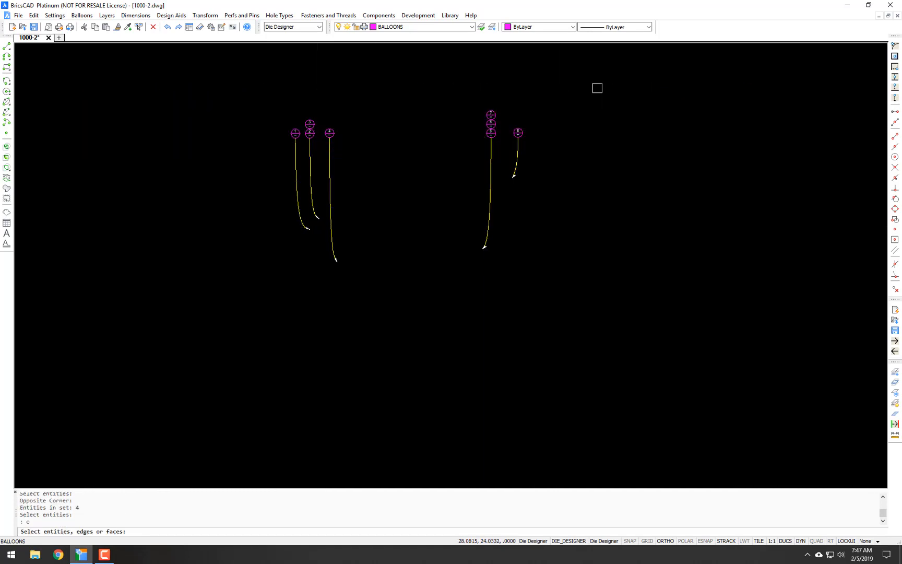
left_click(599, 88)
left_click(251, 284)
key("Return")
key("Return")
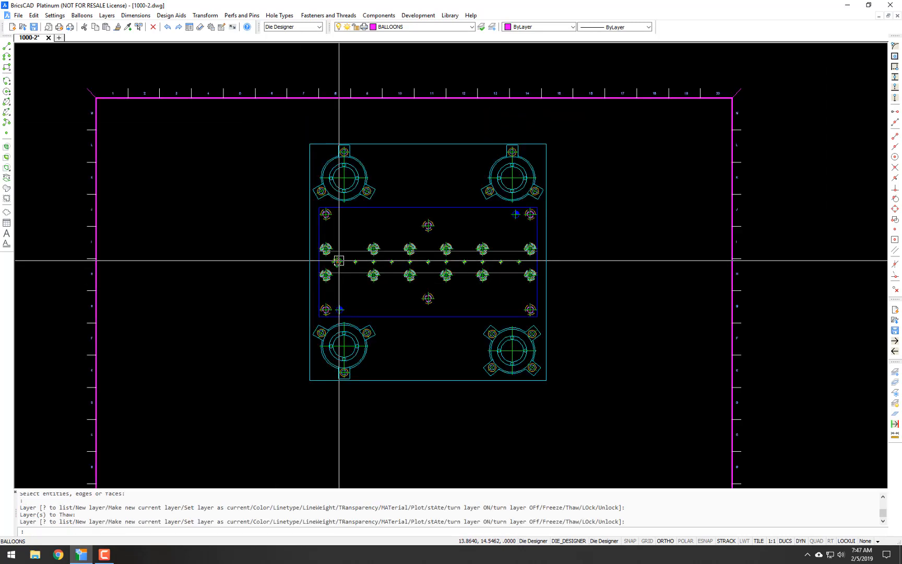
- Isolate the STRIP layer, erase the two horizontal strip lines, and thaw the other layers
key("Return")
left_click(352, 250)
key("Return")
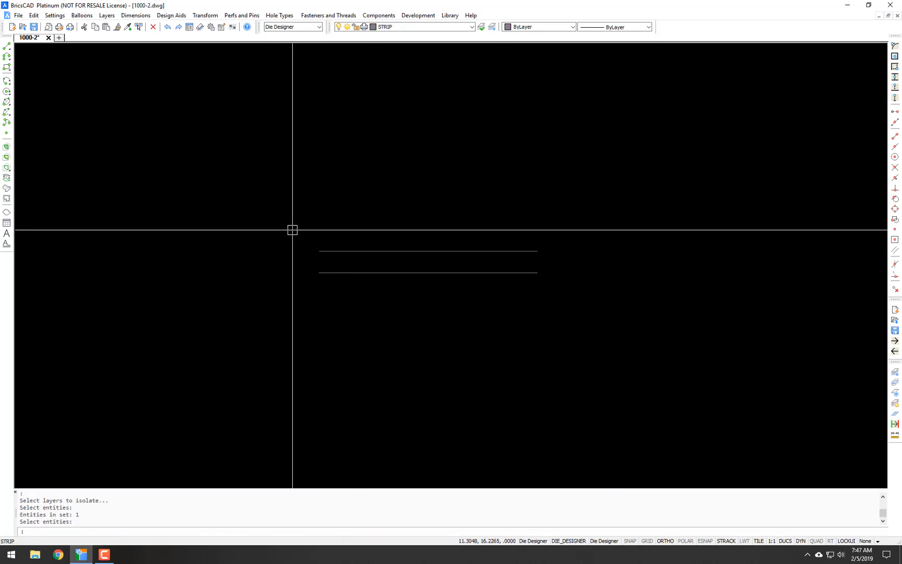
type("e")
key("Return")
left_click(286, 225)
left_click(608, 318)
key("Return")
key("Return")
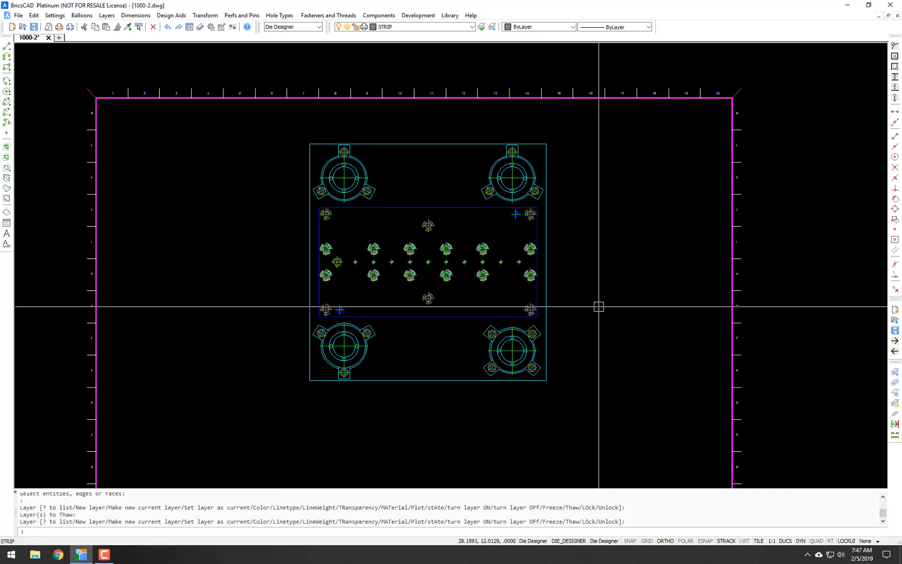
- Move the complete plan view horizontally to the left side of the drawing border
scroll(561, 296, "down", 2)
scroll(557, 296, "down", 3)
key("Escape")
key("Escape")
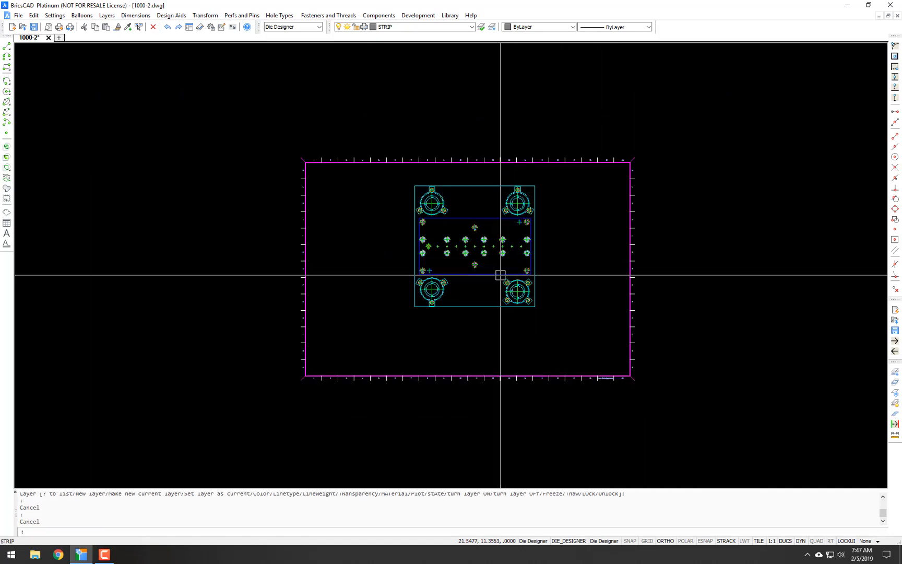
type("2")
key("Return")
left_click(379, 340)
left_click(561, 180)
key("Return")
left_click(572, 224)
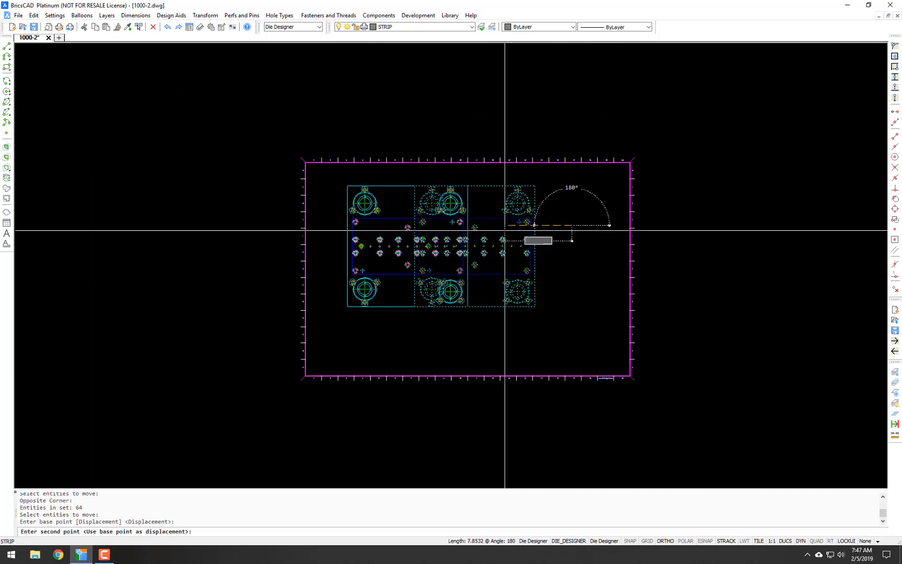
left_click(475, 232)
- Copy the complete plan view horizontally about 17 units into the right half of the border
scroll(390, 235, "up", 2)
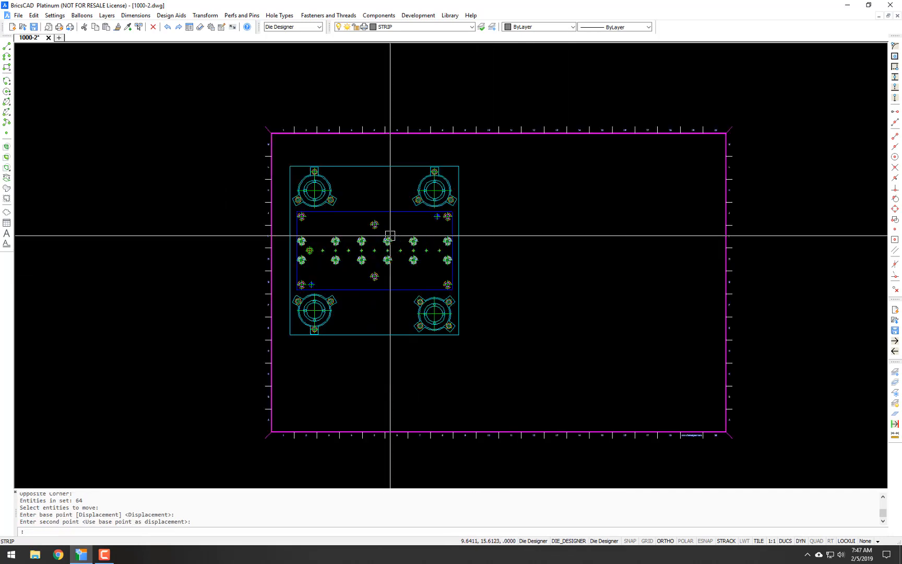
type("c")
key("Return")
left_click(477, 158)
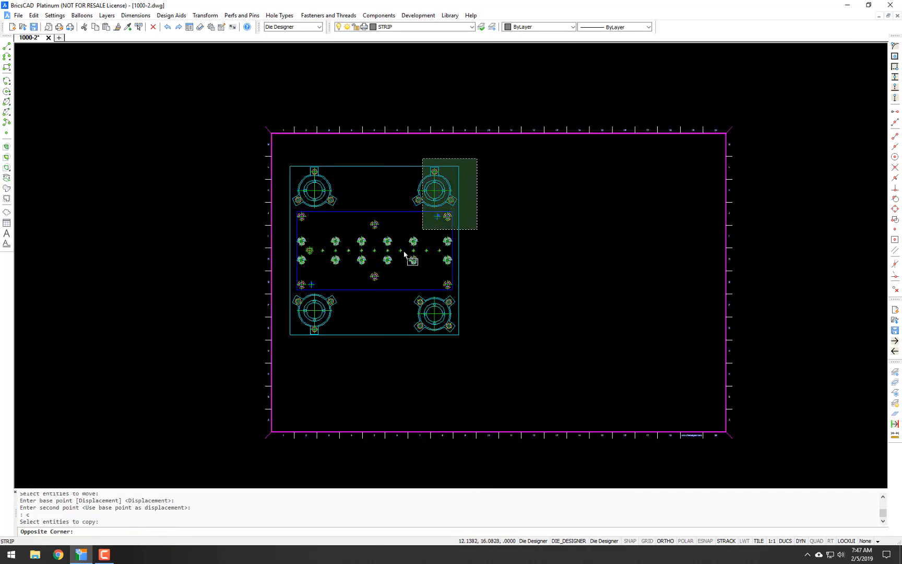
left_click(283, 353)
key("Return")
left_click(358, 310)
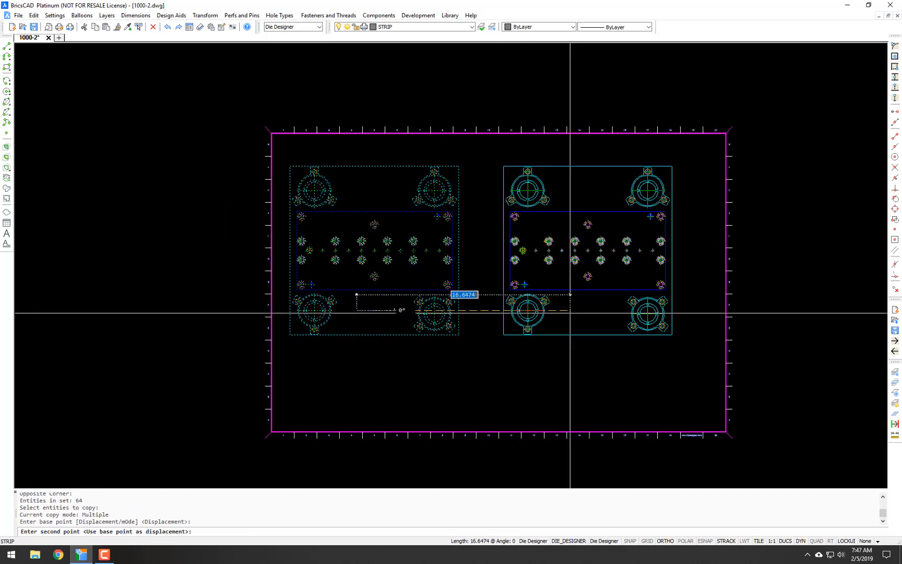
left_click(579, 313)
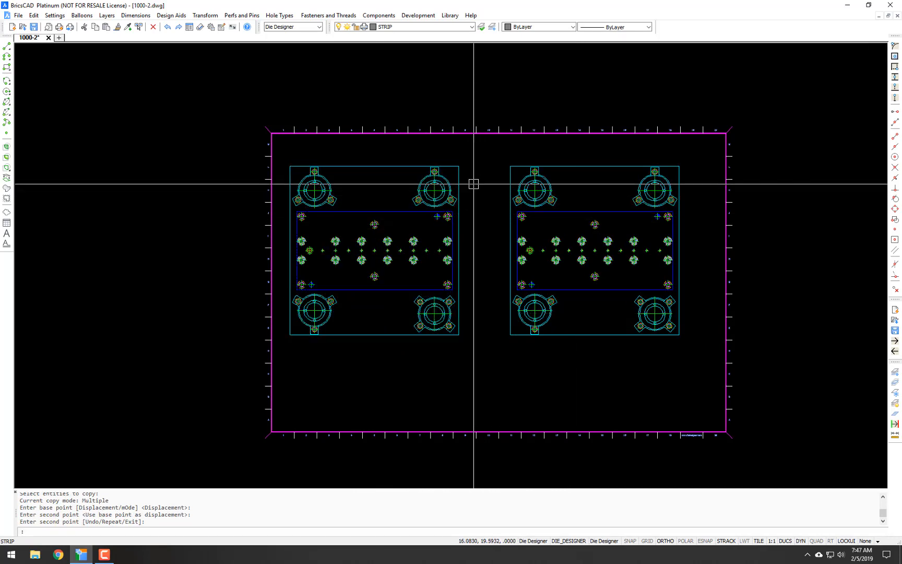
- Erase the die shoe outline and its four guide post bushings from the left plan view
type("e")
key("Return")
left_click(478, 160)
left_click(290, 193)
key("Return")
key("Return")
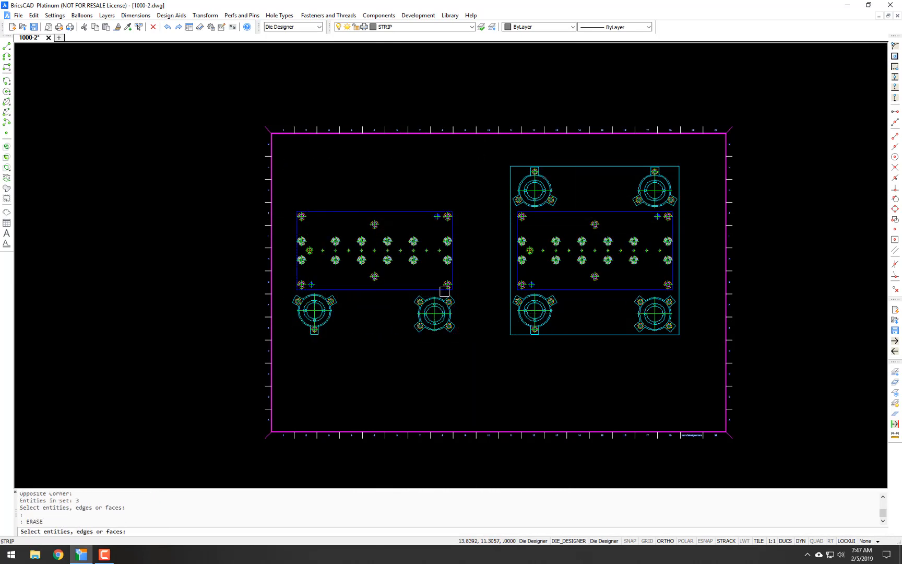
left_click(293, 365)
key("Return")
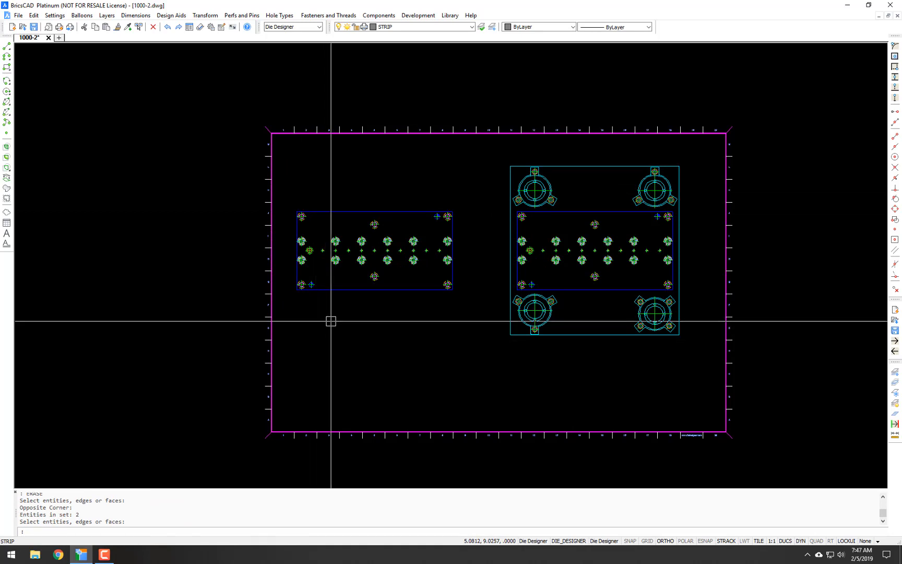
- Move the remaining left plate with its components straight up about 2.9 units
type("2")
key("Return")
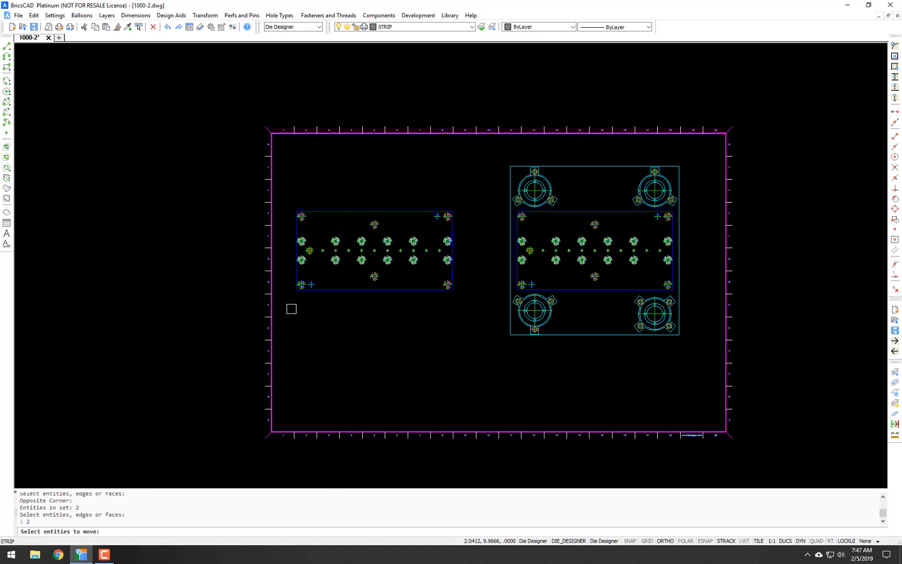
left_click(291, 309)
left_click(458, 210)
key("Return")
left_click(414, 290)
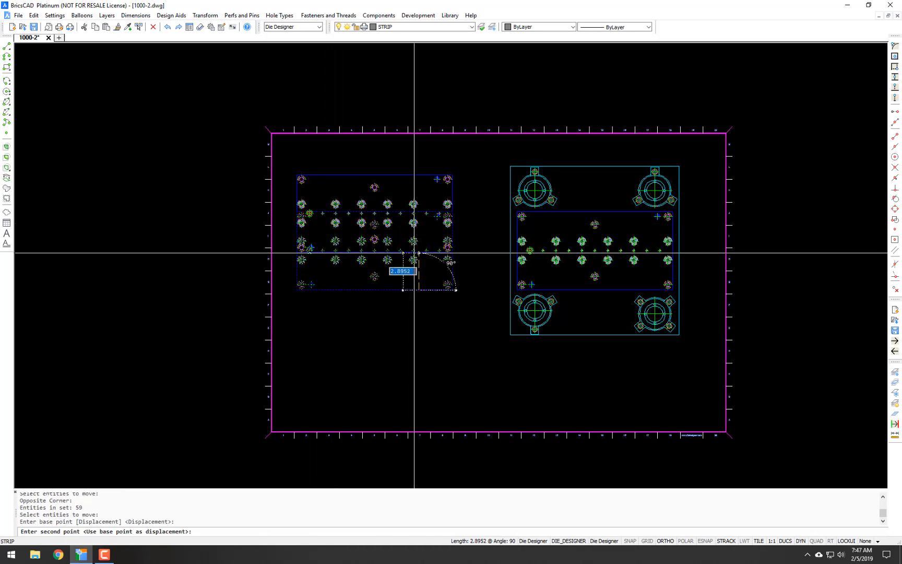
- Copy the left plate with its components straight down about 7.7 units to form a second plate below it
scroll(359, 195, "up", 3)
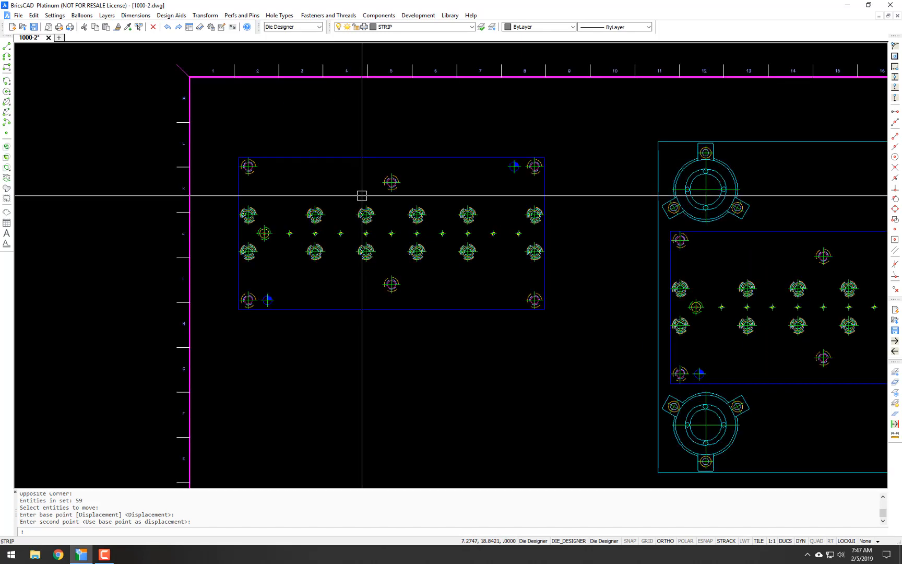
mouse_move(407, 188)
middle_mouse_down()
mouse_move(418, 202)
mouse_move(365, 189)
middle_mouse_up()
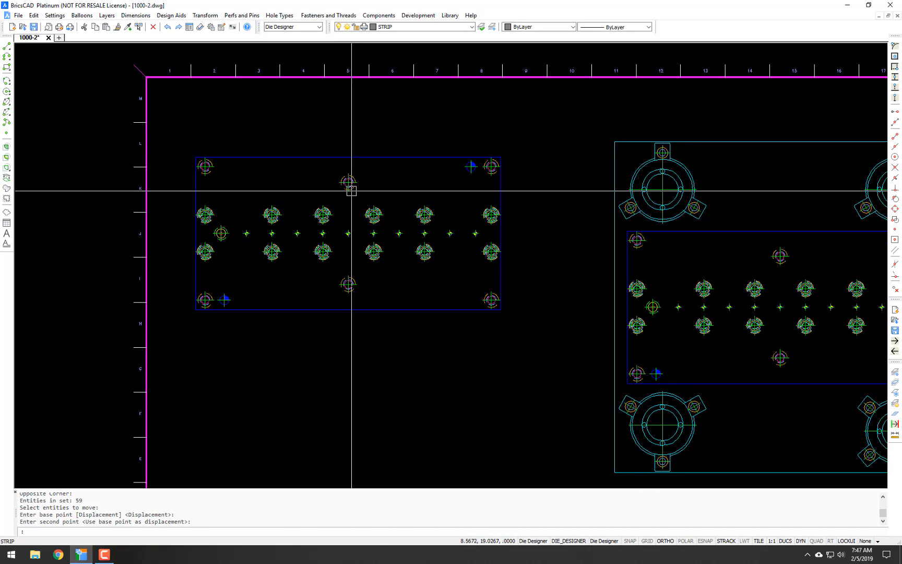
type("c")
key("Return")
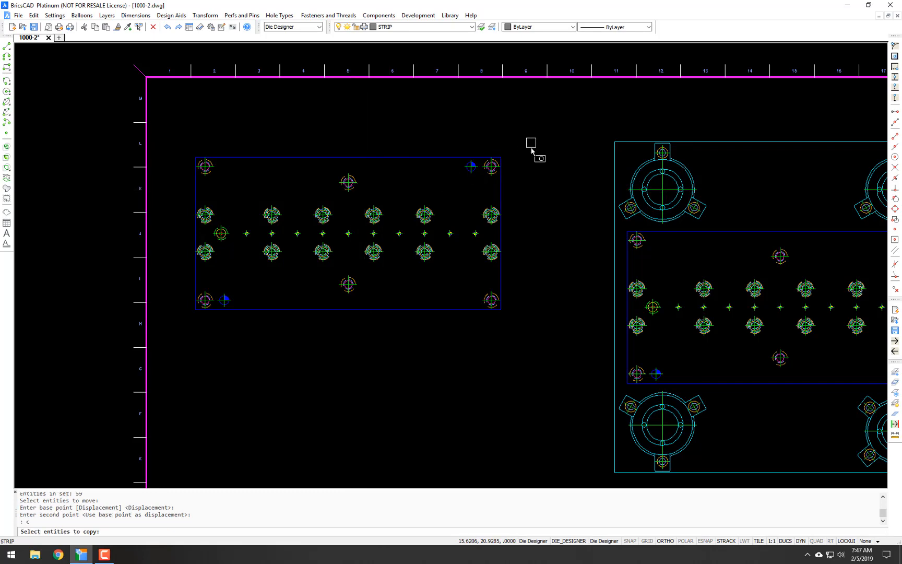
left_click(531, 142)
left_click(168, 357)
key("Return")
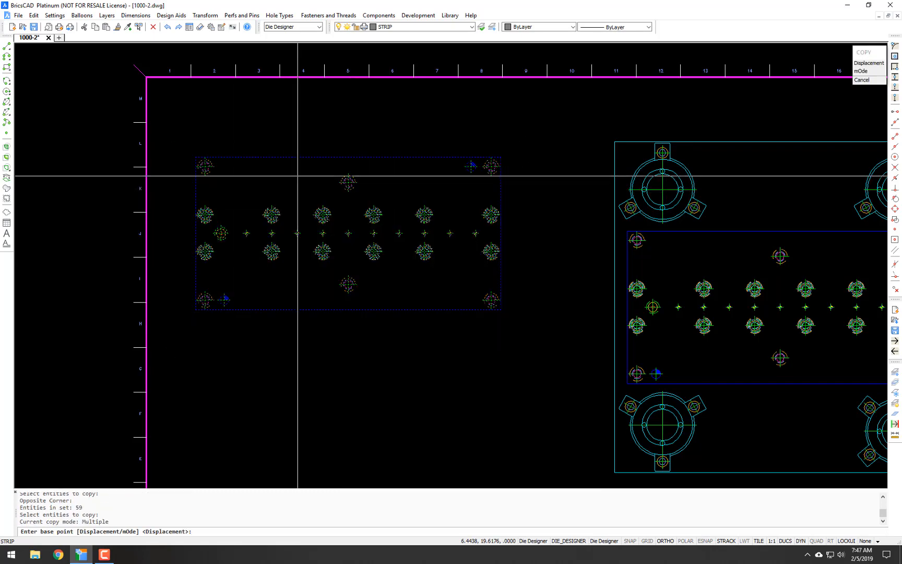
left_click(305, 148)
left_click(282, 344)
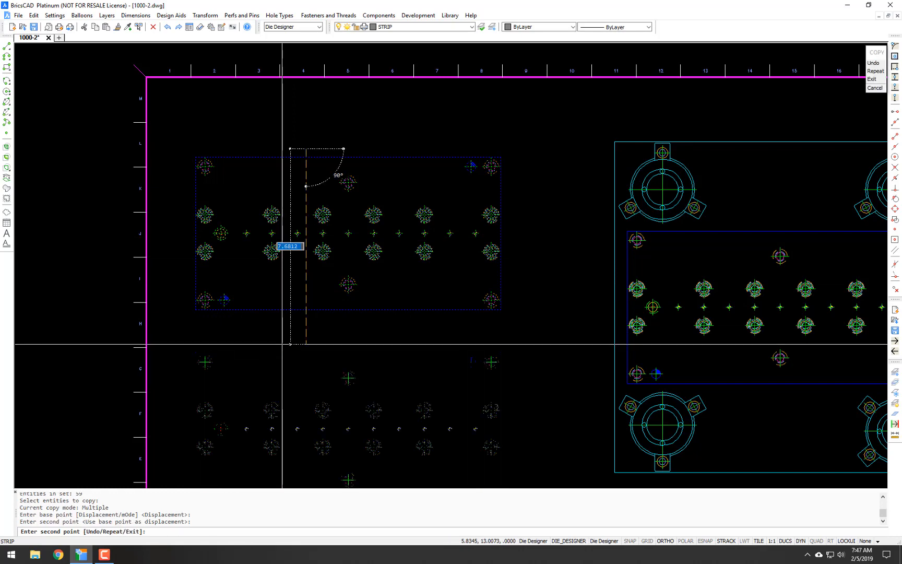
key("Return")
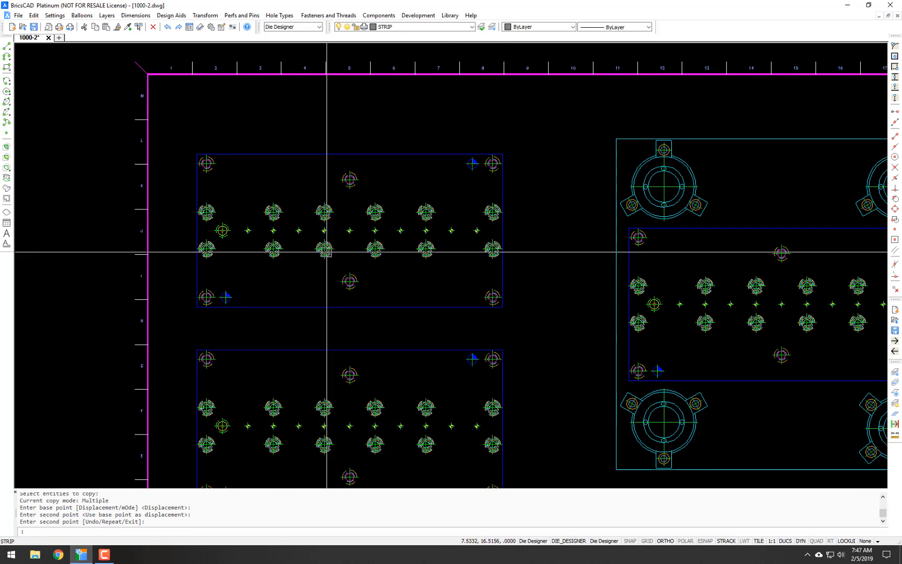
- Transform the outer fasteners along the upper and lower edges of the upper left plate with the tt command
scroll(330, 190, "up", 2)
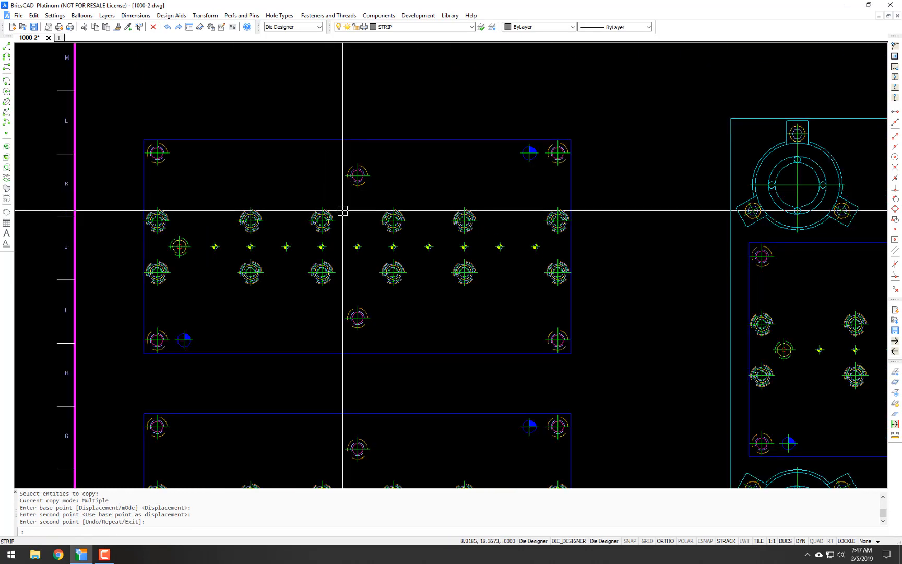
type("tt")
key("Return")
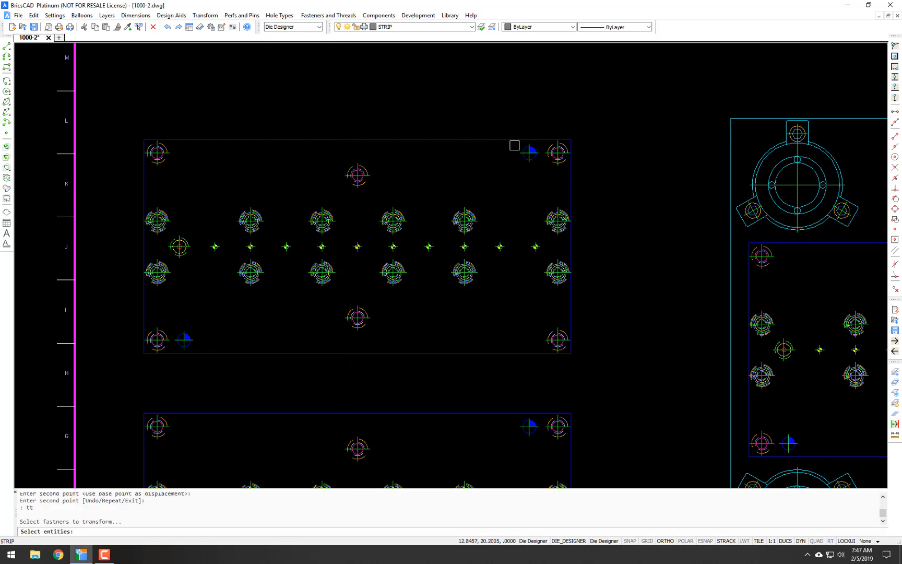
left_click(605, 119)
left_click(122, 197)
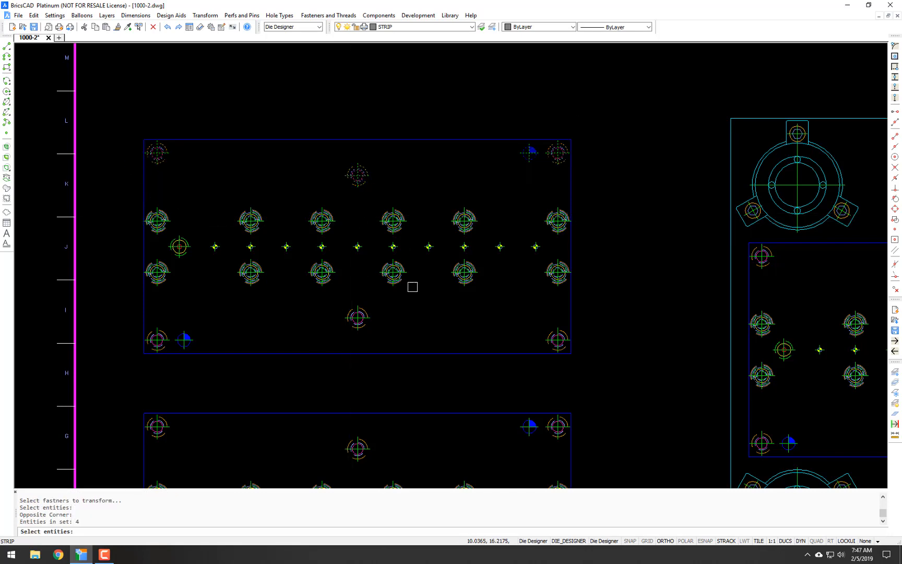
left_click(601, 308)
left_click(139, 370)
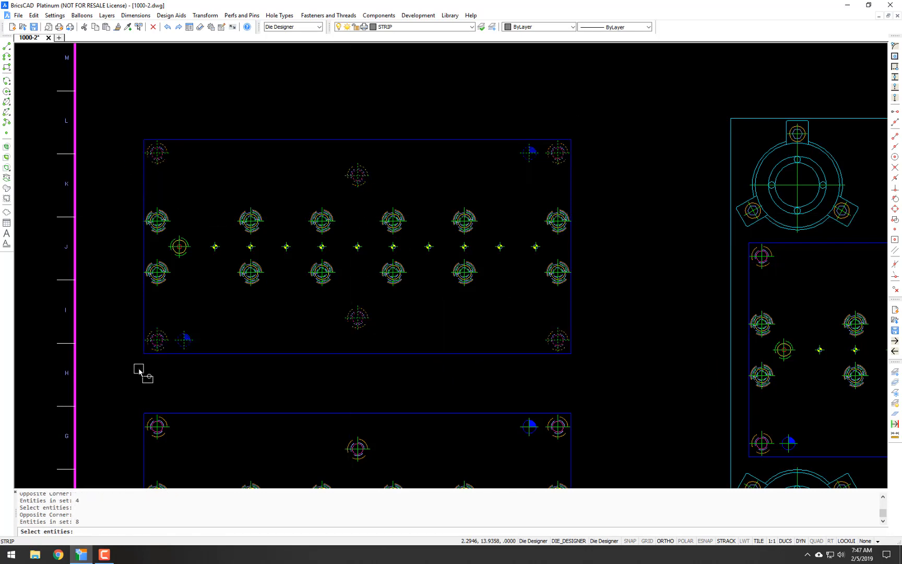
key("Return")
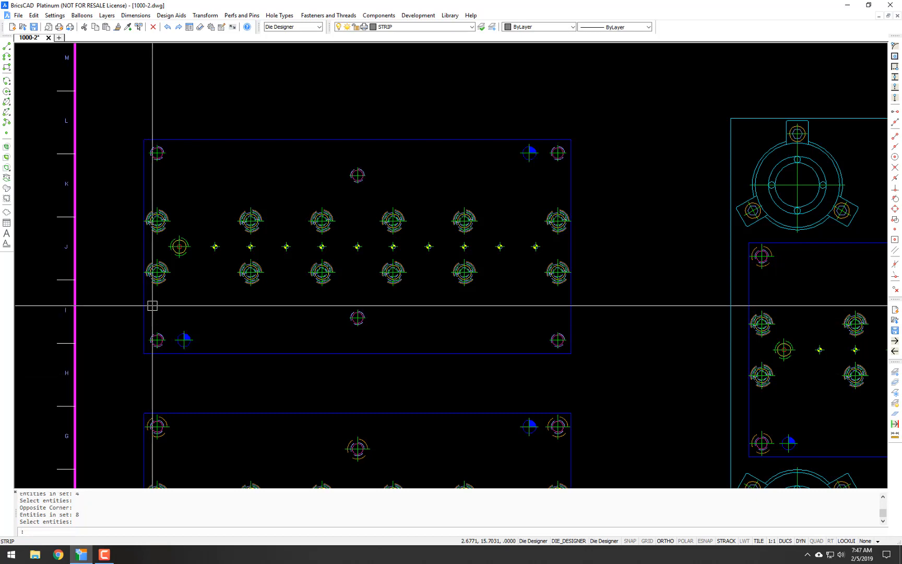
- Apply Object Transform (ot) to the round component at the left end of the upper left plate's center row
scroll(183, 235, "up", 5)
type("o")
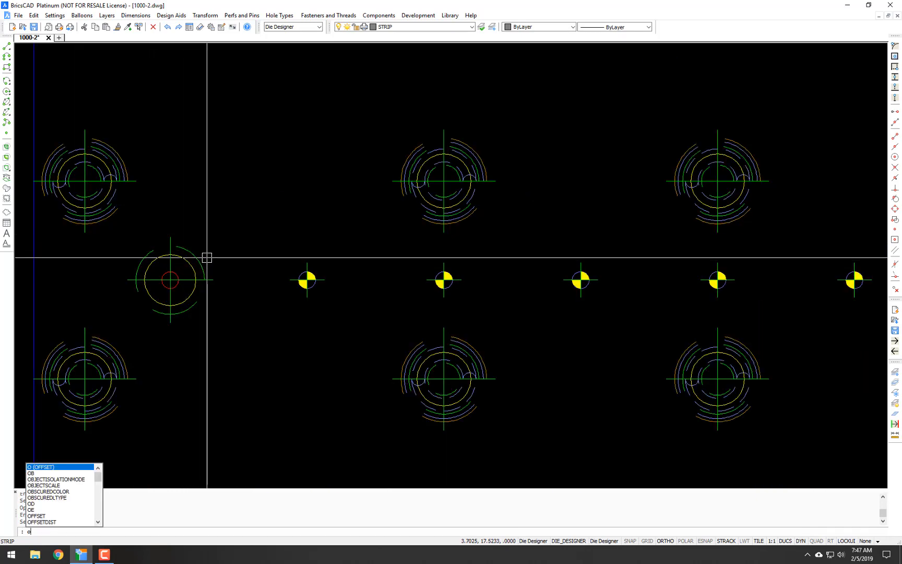
type("t")
key("Return")
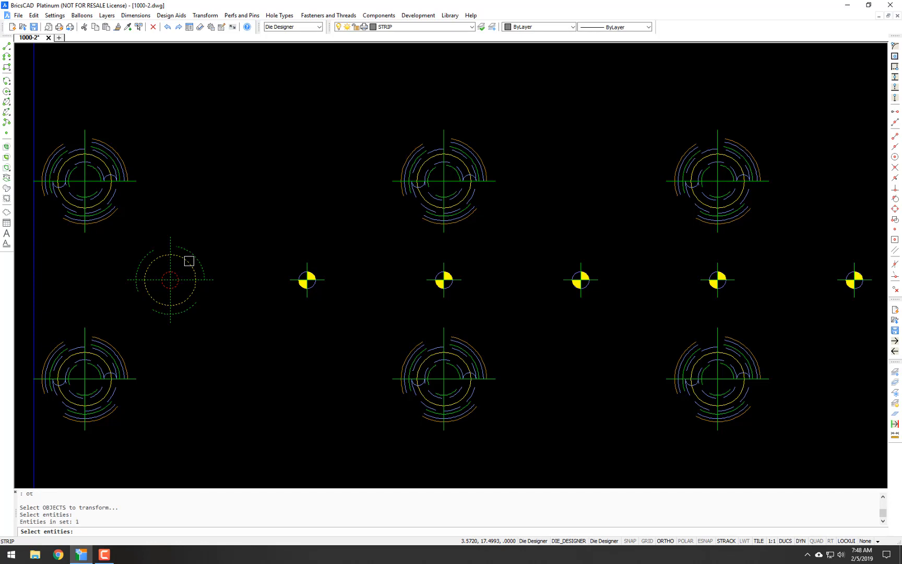
key("Return")
scroll(222, 235, "down", 4)
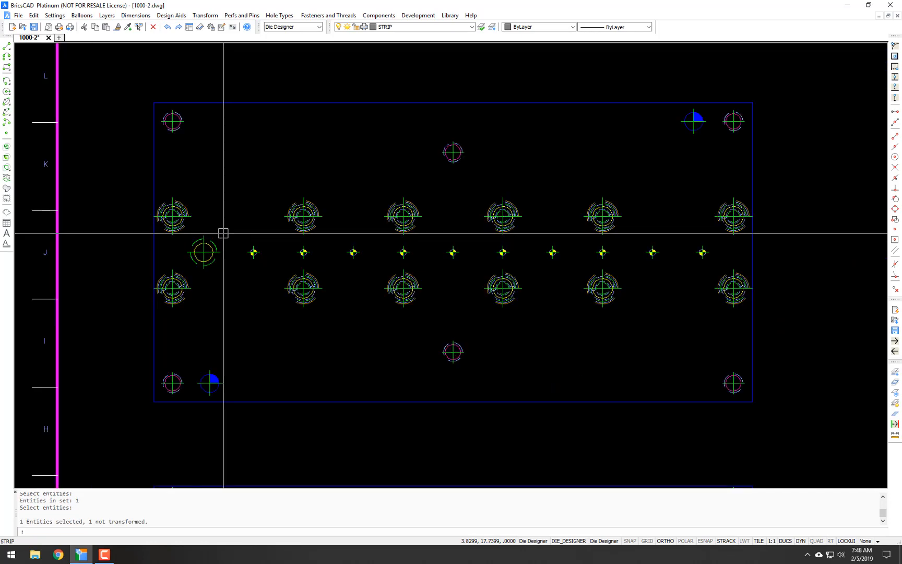
- Erase the outermost overlapping component from the first concentric assembly in the upper left plate's upper row
scroll(161, 203, "up", 8)
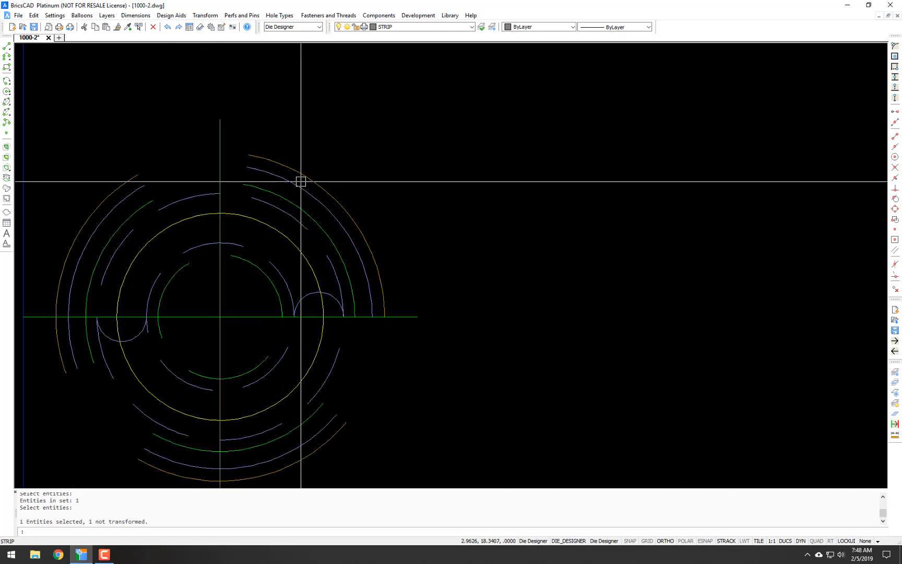
left_click(302, 182)
key("Delete")
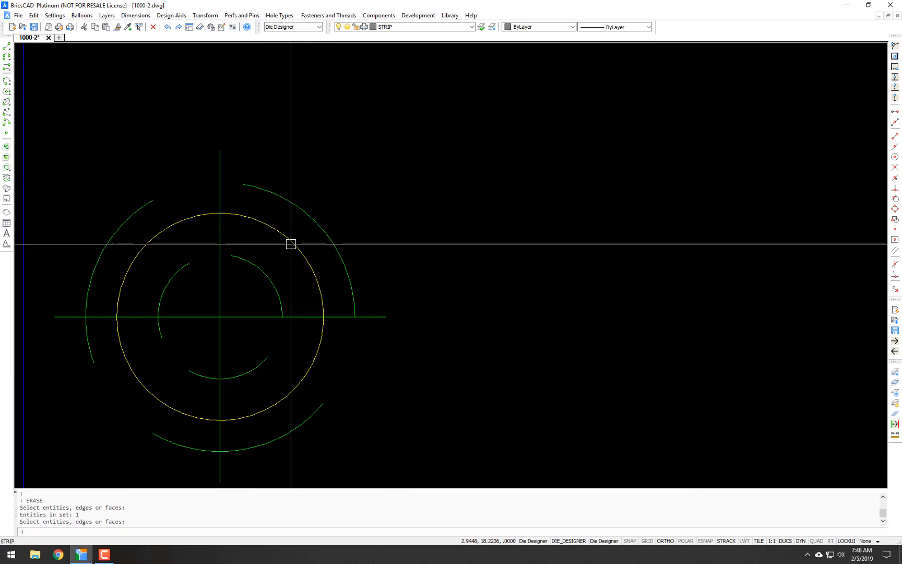
- Apply Object Transform (ot) to the component remaining at that first upper-row location
scroll(291, 244, "down", 4)
type("o")
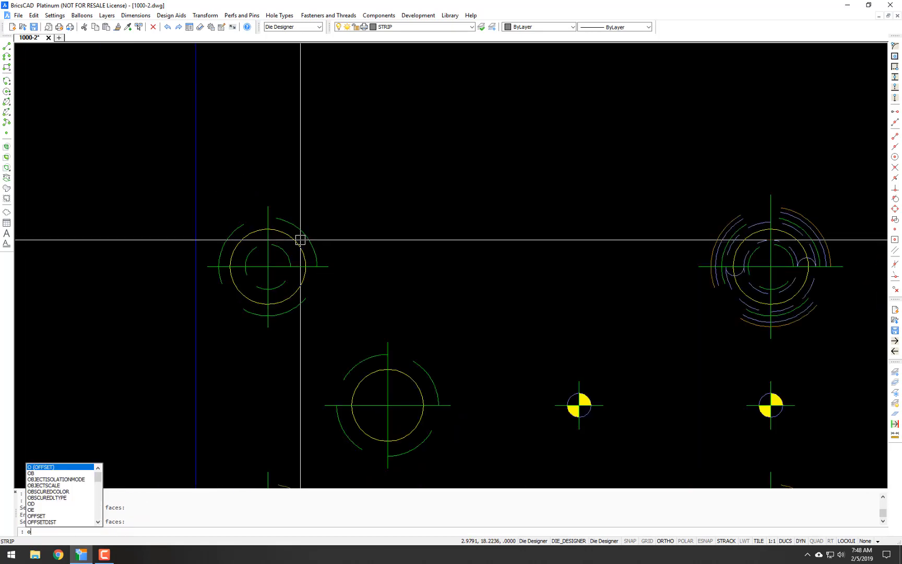
type("t")
key("Return")
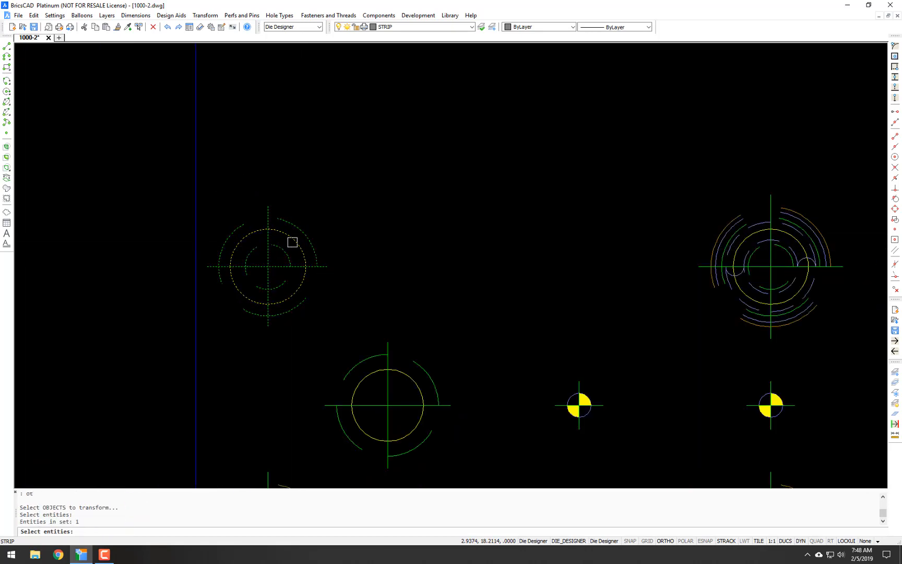
key("Return")
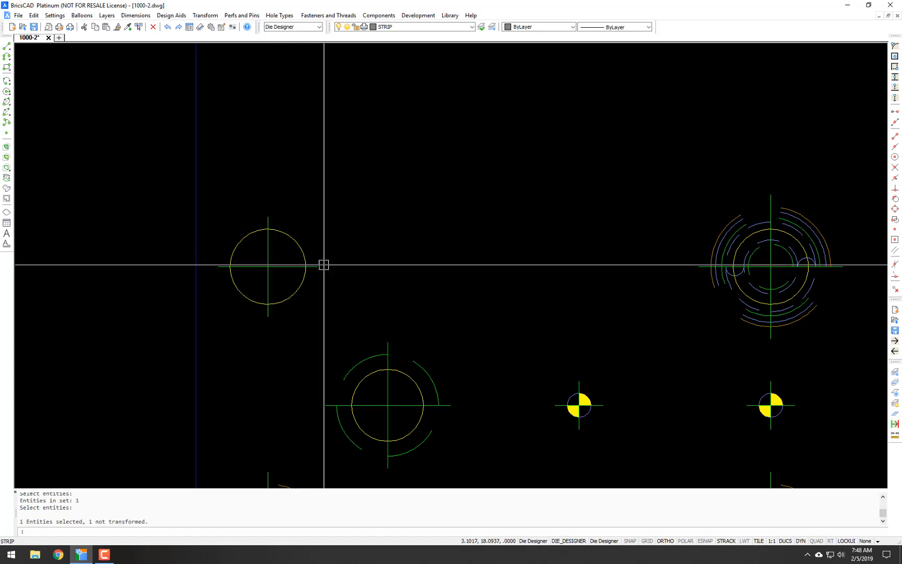
- Set the transformed hole and its center as the replacement object and base point for Search and Replace (sr)
type("sr")
key("Return")
left_click(303, 245)
key("Return")
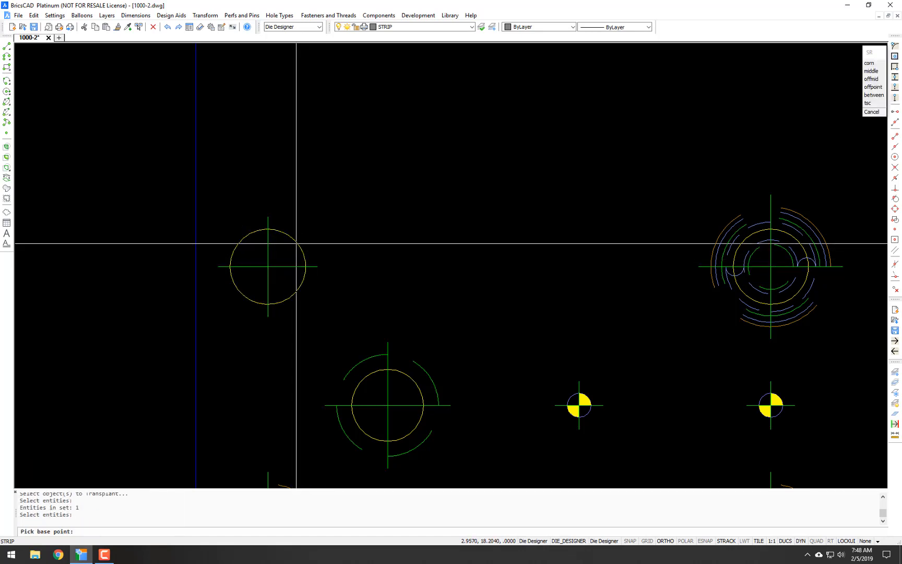
left_click(296, 242)
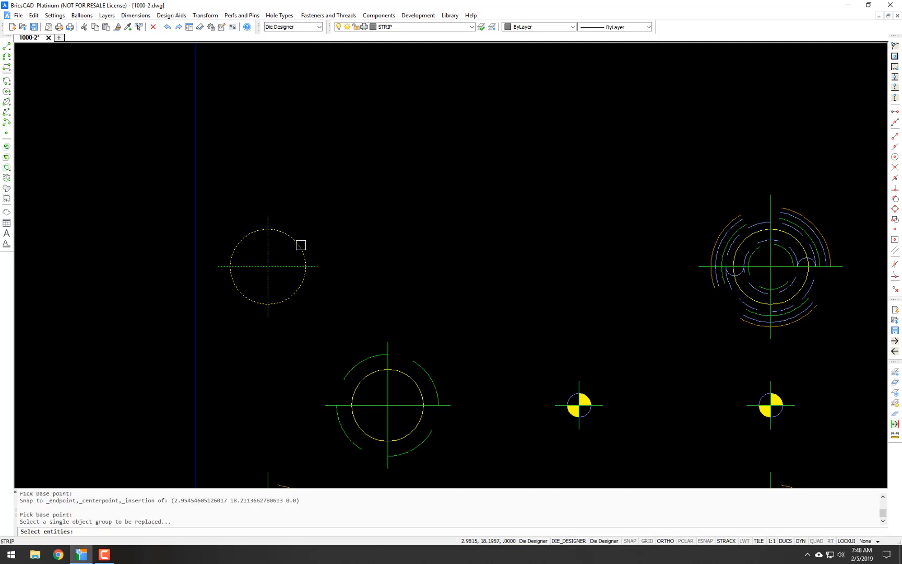
- Replace all remaining concentric assemblies in both rows of the upper left plate, using the second upper-row assembly as the search sample
scroll(325, 246, "down", 4)
left_click(508, 216)
left_click(472, 263)
key("Return")
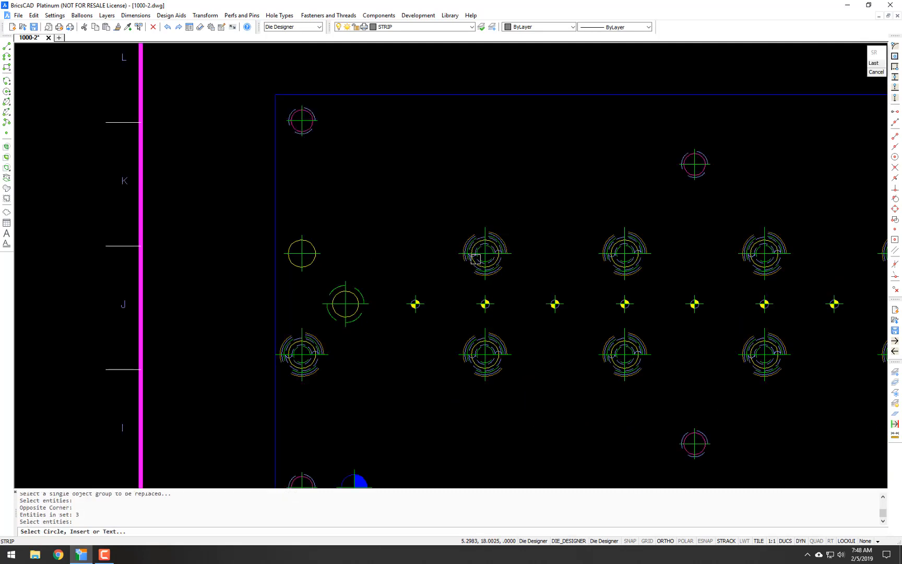
scroll(489, 248, "up", 4)
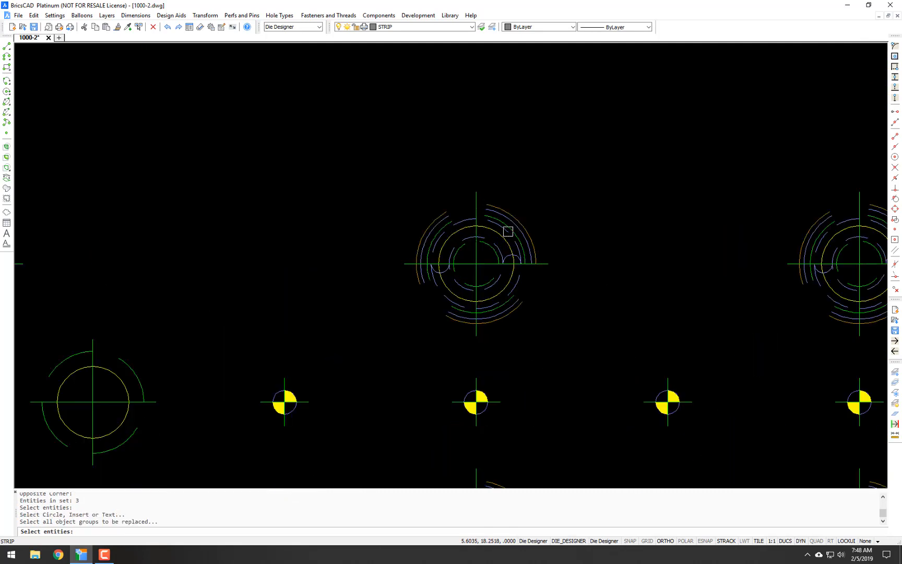
left_click(547, 195)
left_click(431, 284)
scroll(454, 260, "down", 8)
left_click(731, 251)
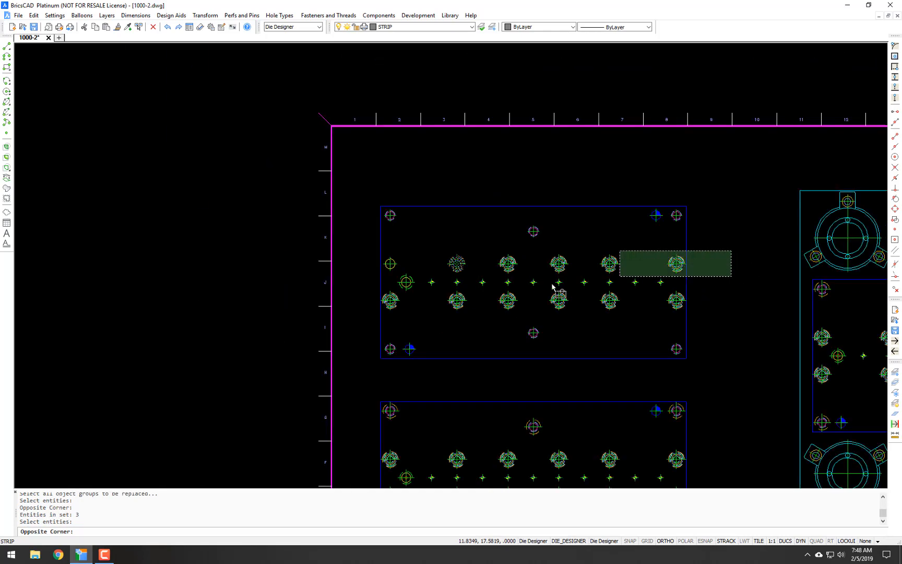
left_click(344, 315)
key("Return")
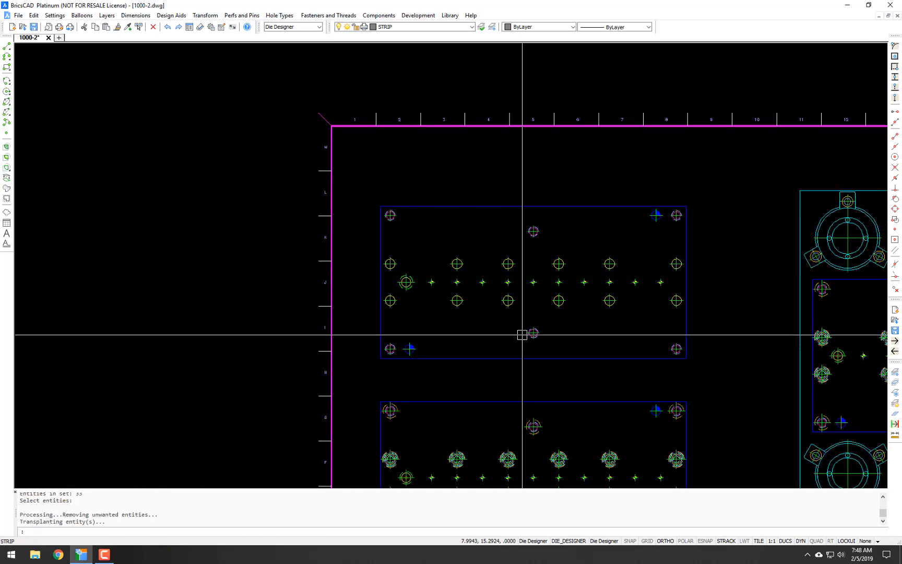
- Transform the outer fasteners along the upper and lower edges of the lower left plate to clearance holes
mouse_move(522, 334)
middle_mouse_down()
mouse_move(396, 289)
mouse_move(438, 188)
middle_mouse_up()
scroll(523, 254, "up", 2)
middle_click_drag(470, 293, 466, 244)
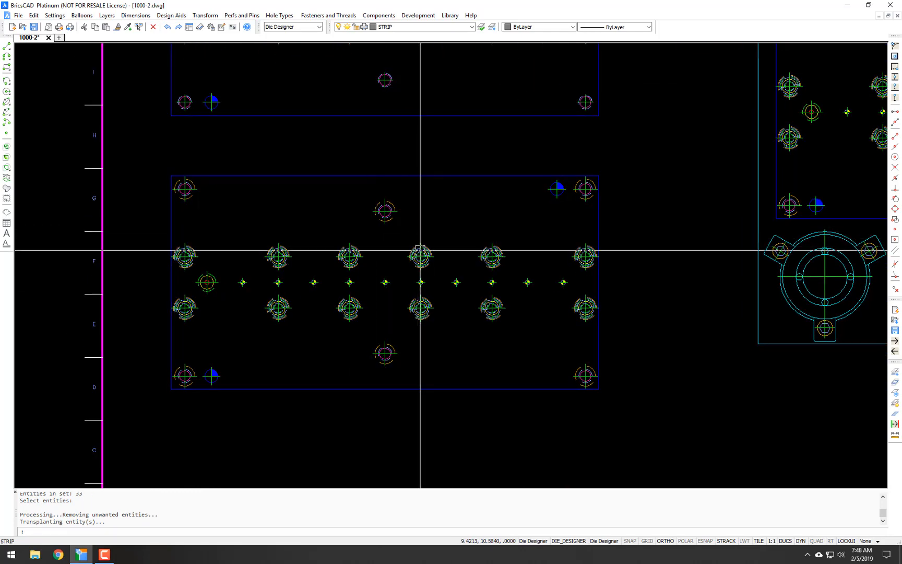
left_click(201, 17)
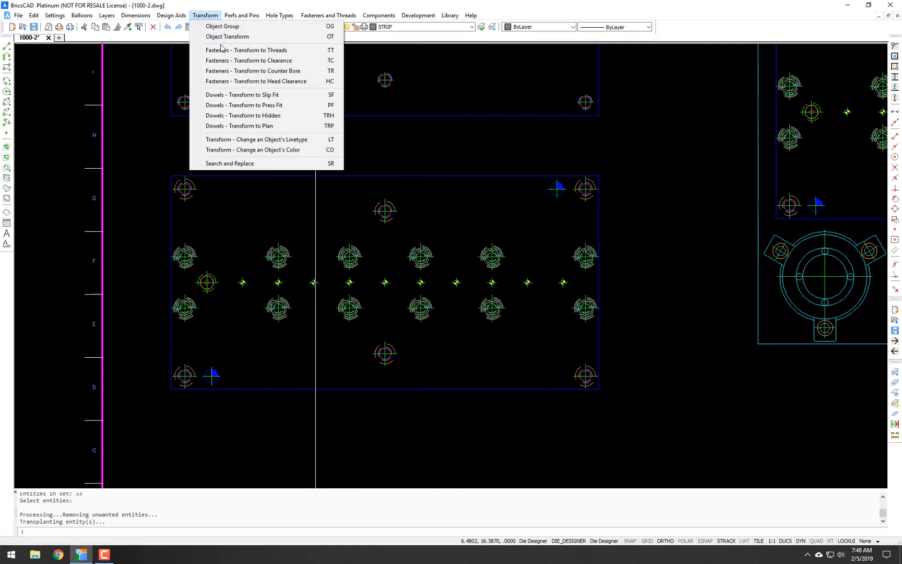
left_click(225, 61)
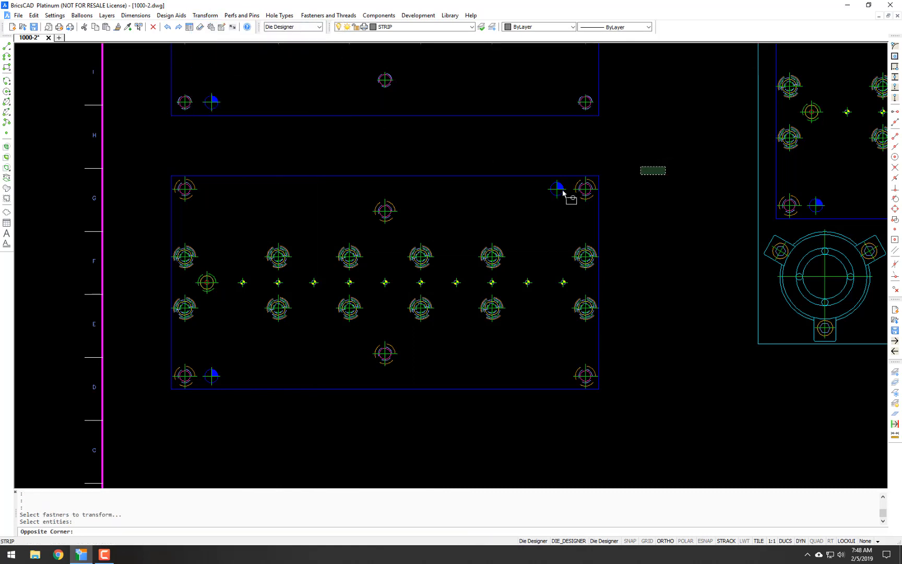
left_click(113, 235)
left_click(626, 345)
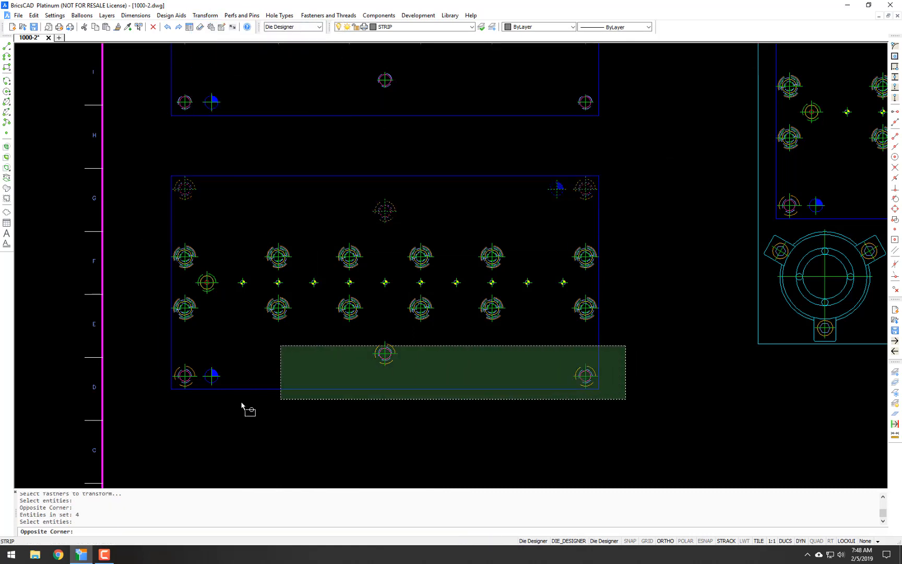
left_click(172, 418)
key("Return")
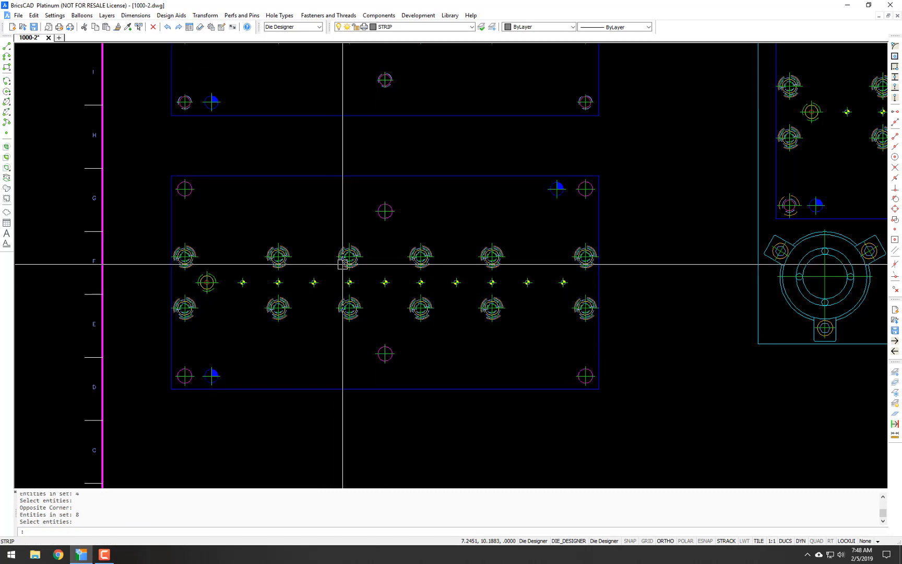
- Apply Object Transform (ot) to the ten small components in the lower left plate's center row
type("ot")
key("Return")
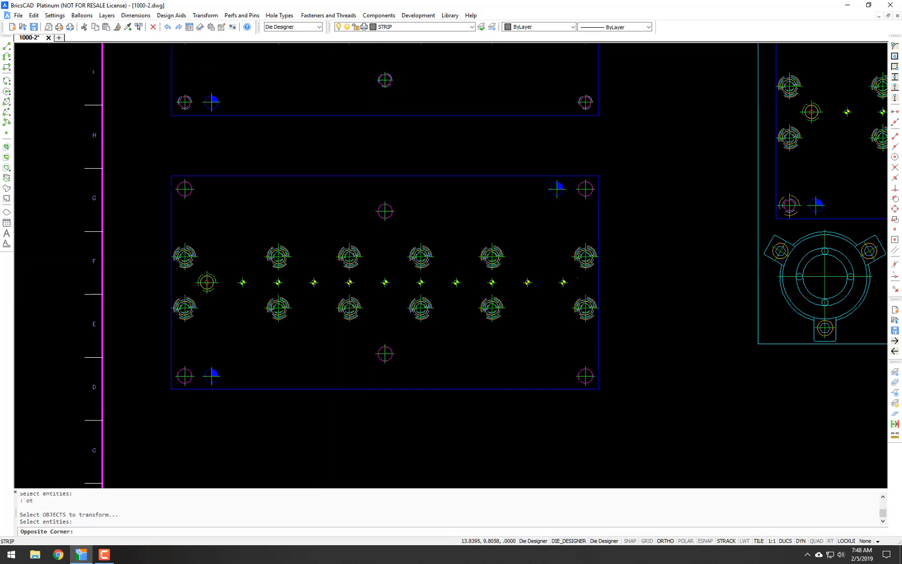
left_click(242, 287)
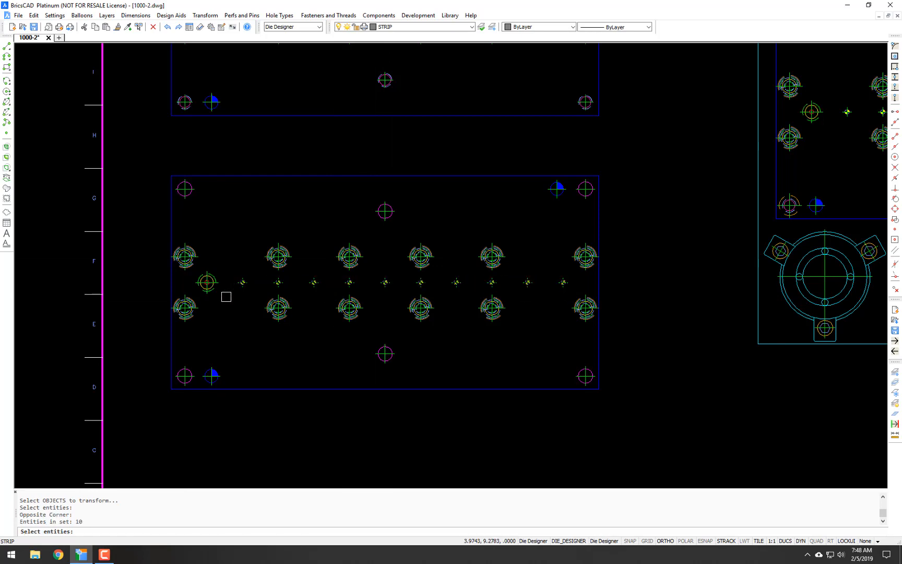
key("Return")
- Insert a .25 diameter drilled hole at the center of the leftmost component in the lower left plate's center row
scroll(209, 282, "up", 8)
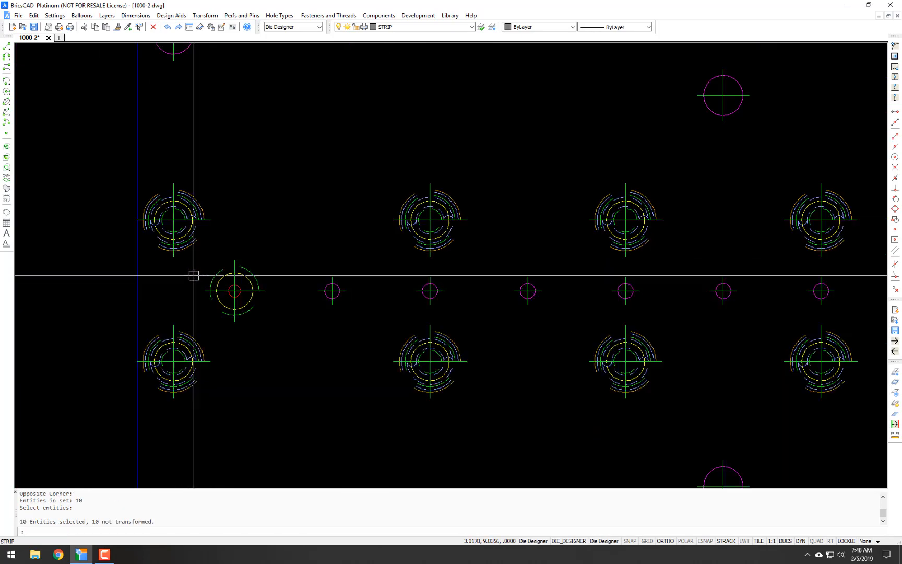
scroll(237, 280, "up", 1)
middle_click_drag(268, 285, 351, 244)
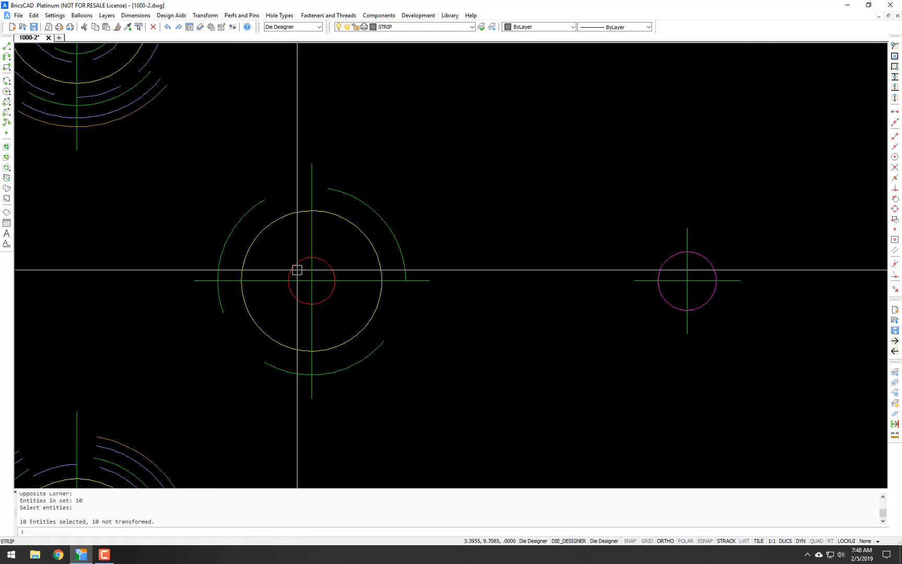
type("dr")
key("Return")
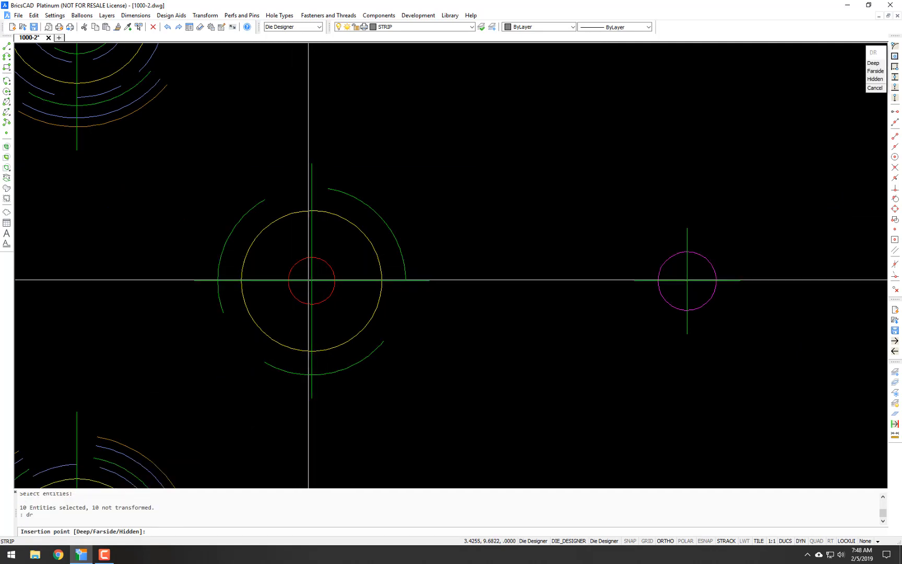
left_click(356, 228)
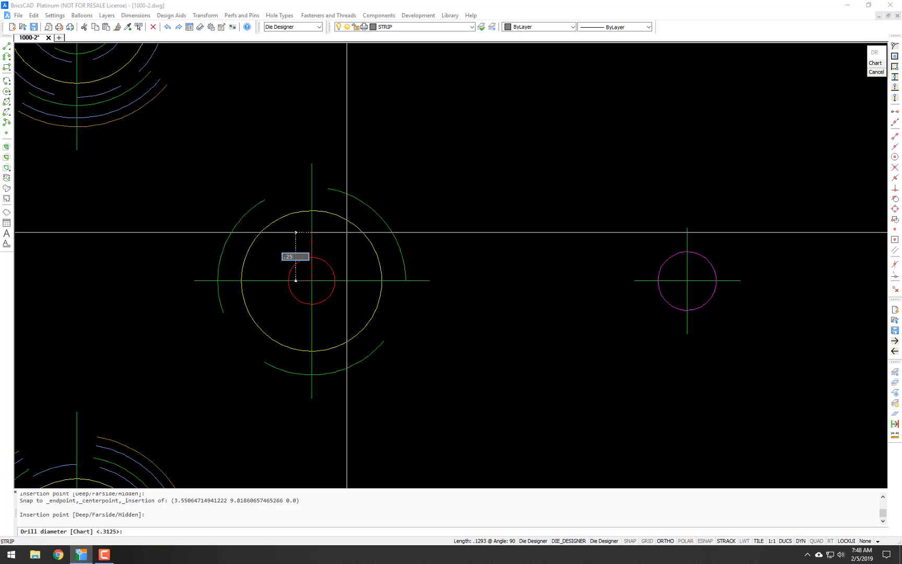
type(".25")
key("Return")
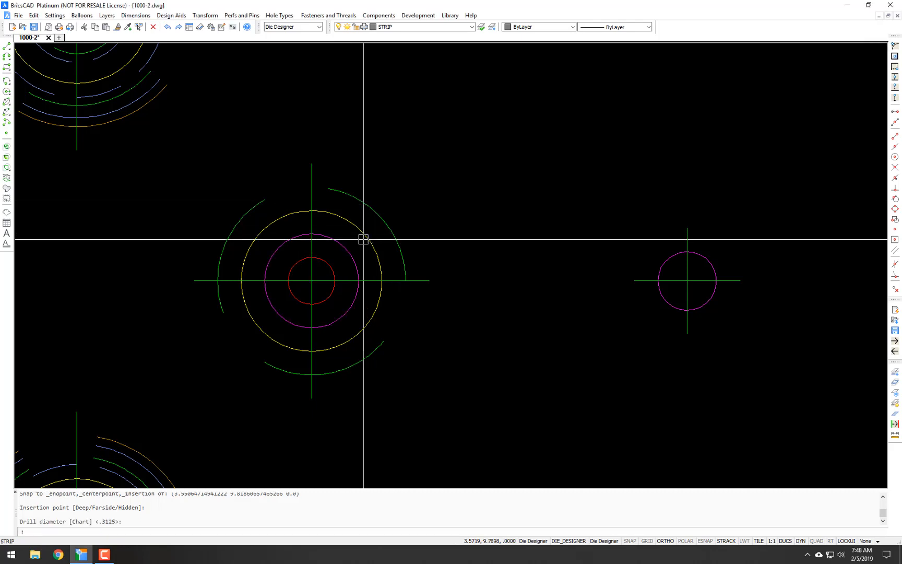
- Erase the original round component surrounding the new .25 drilled hole
type("e")
key("Return")
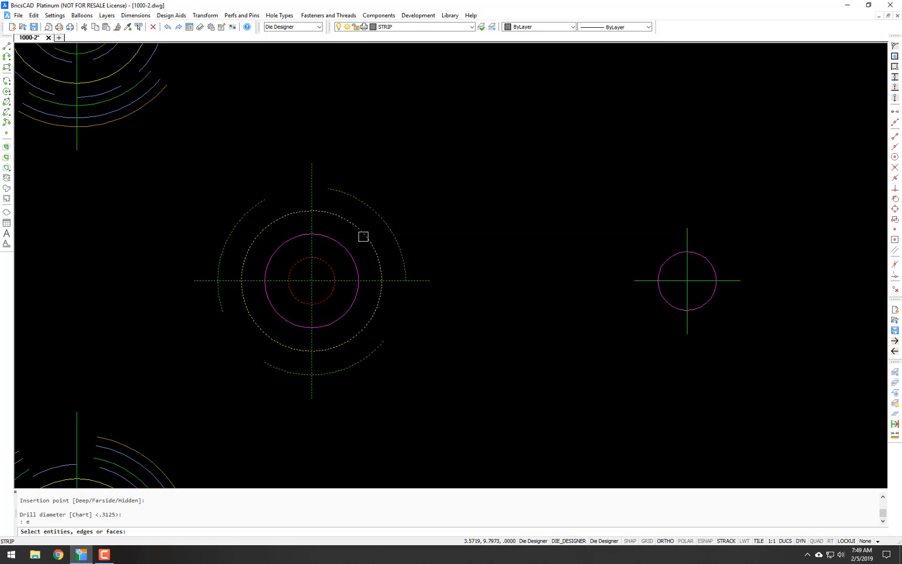
left_click(363, 236)
scroll(433, 266, "down", 6)
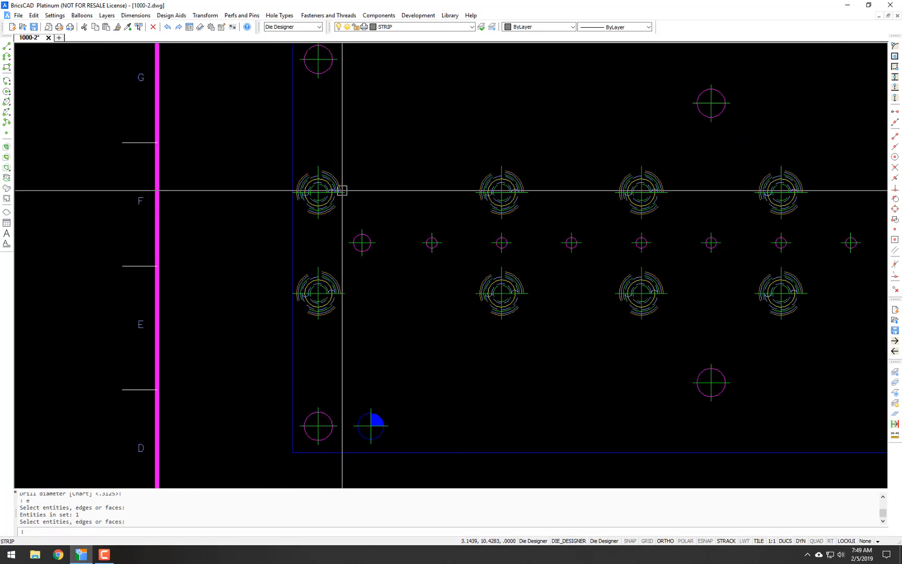
- Place a 9/16 (.5625) drilled hole from the drill chart at the centre of the lower plate's upper-left concentric assembly
scroll(341, 188, "up", 10)
scroll(351, 180, "down", 12)
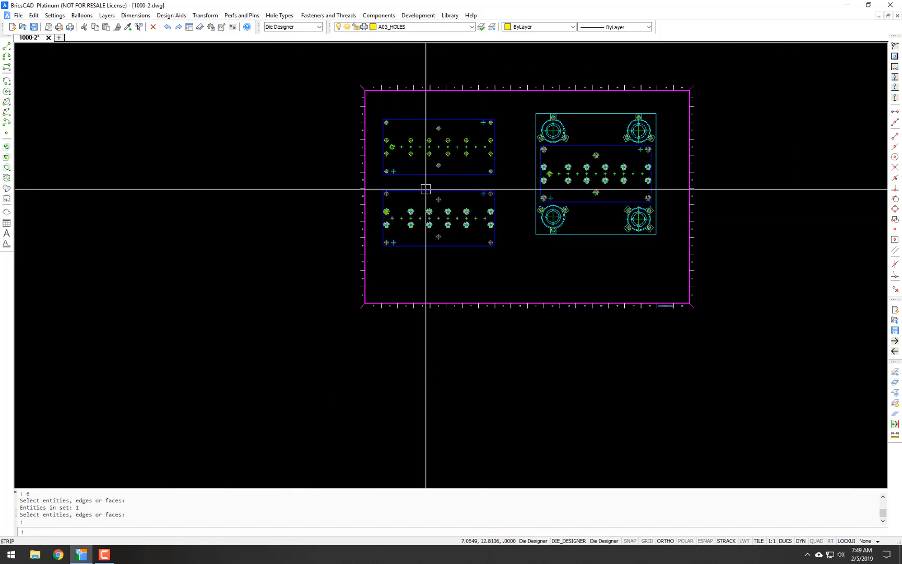
scroll(284, 280, "up", 12)
middle_click_drag(286, 260, 366, 226)
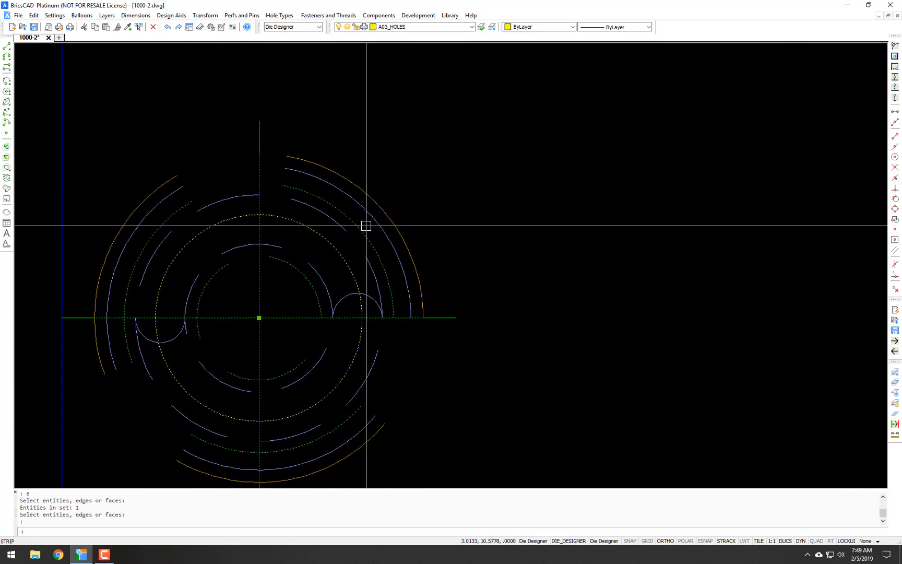
type("r")
key("Return")
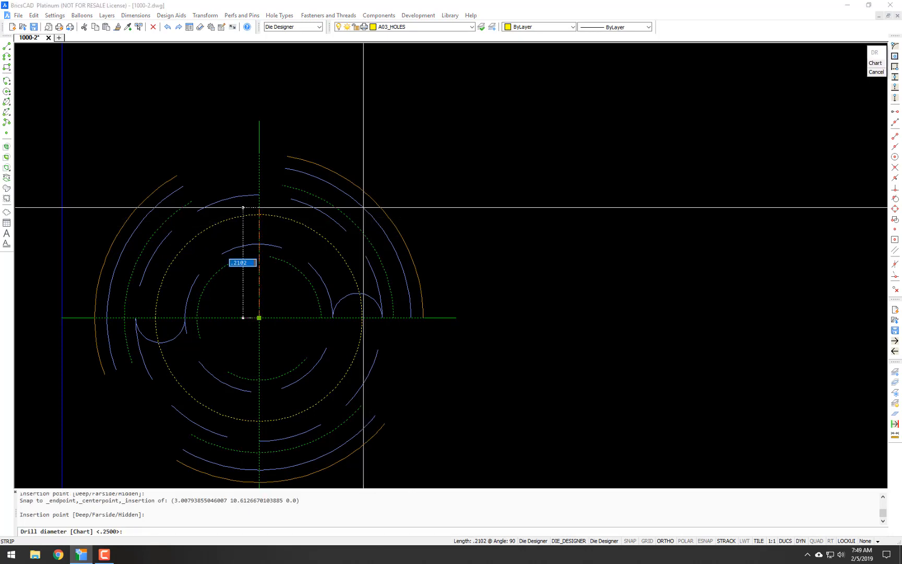
type("c")
key("Return")
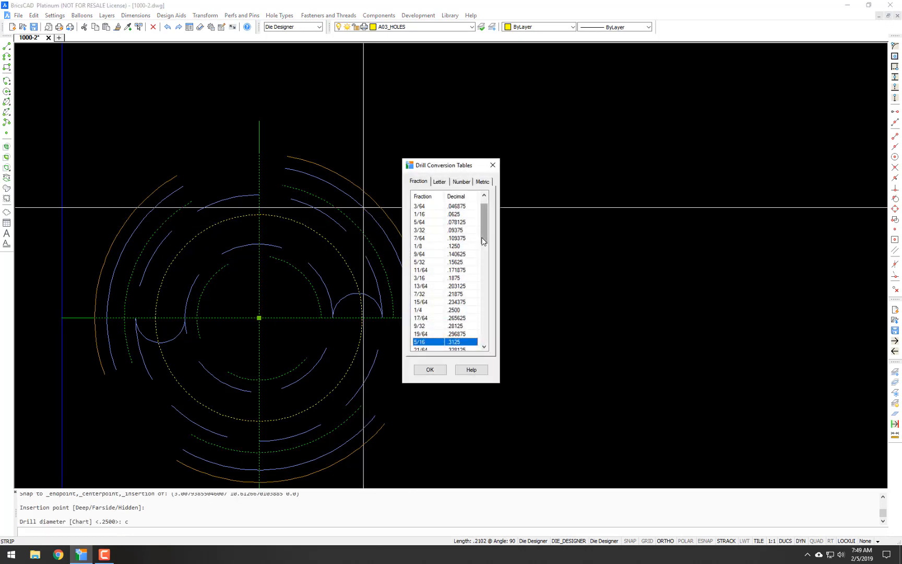
left_click_drag(483, 240, 484, 282)
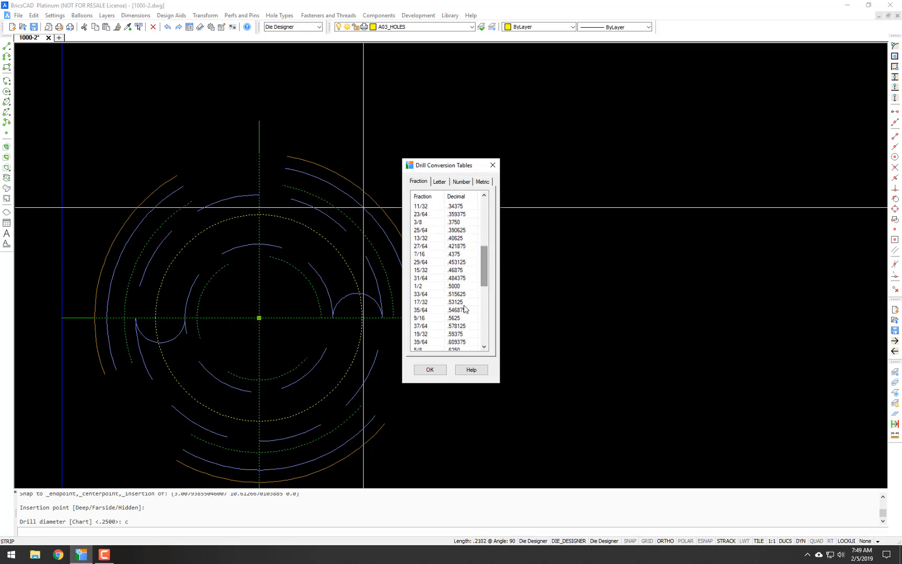
left_click(429, 370)
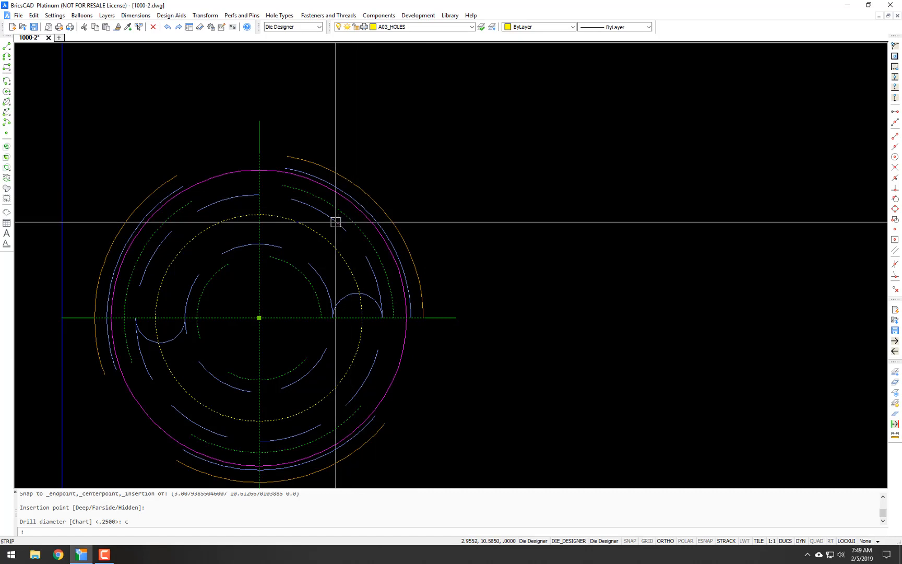
key("Escape")
key("Escape")
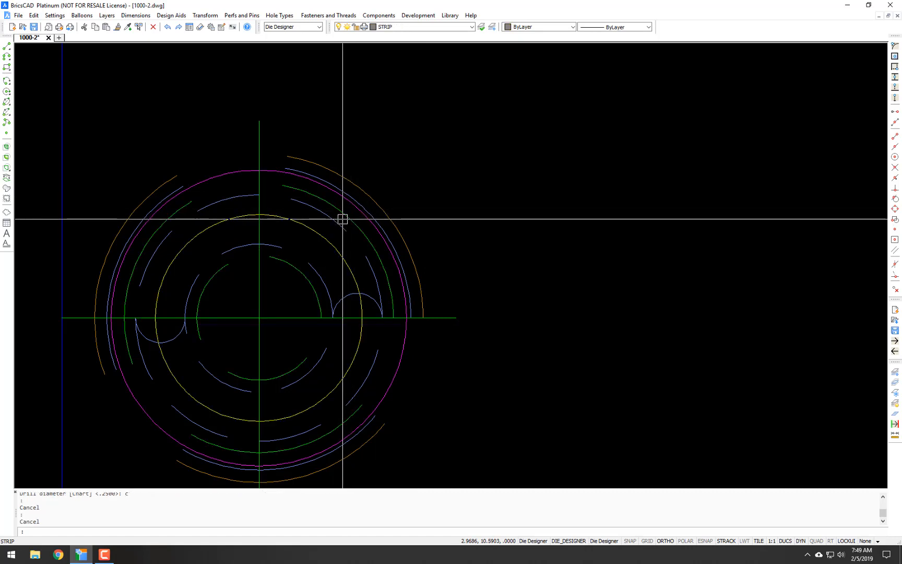
- Erase the original circle and arc groups around that 9/16 hole, keeping only the drilled hole and its centre lines
type("e")
key("Return")
left_click(343, 219)
key("Return")
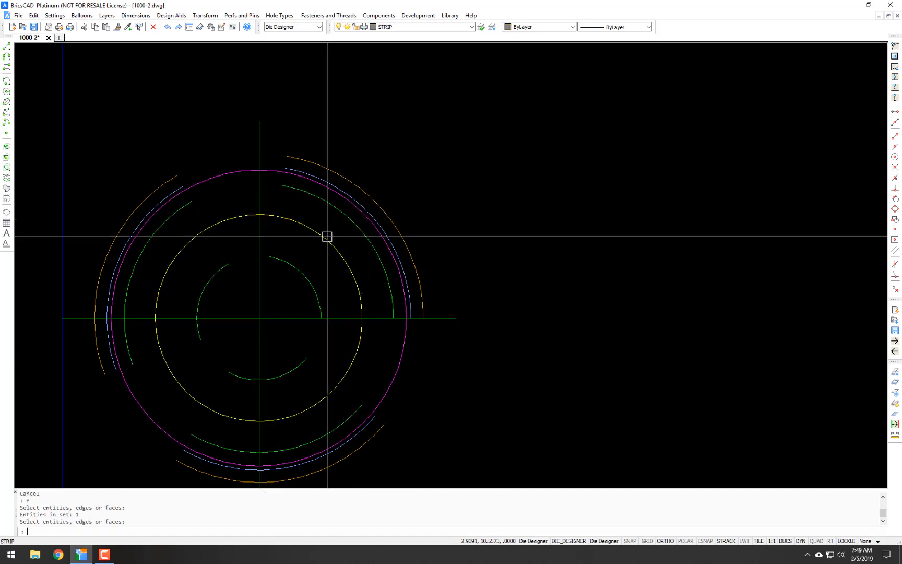
key("Return")
left_click(327, 236)
key("Return")
left_click(367, 197)
key("Return")
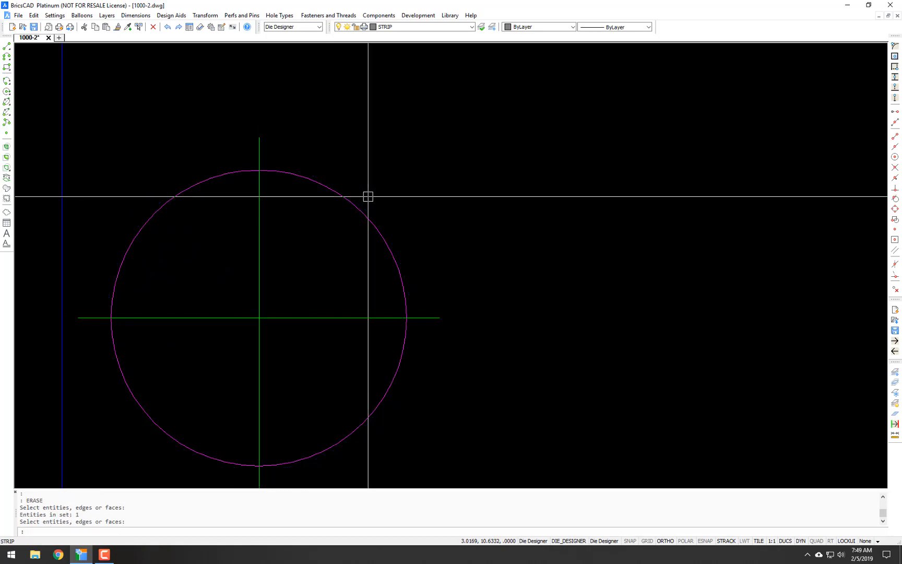
- Use Search and Replace to transplant the 9/16 hole, based at its centre, onto all remaining concentric assemblies in the plate's two rows
scroll(368, 196, "down", 6)
middle_click_drag(379, 202, 305, 210)
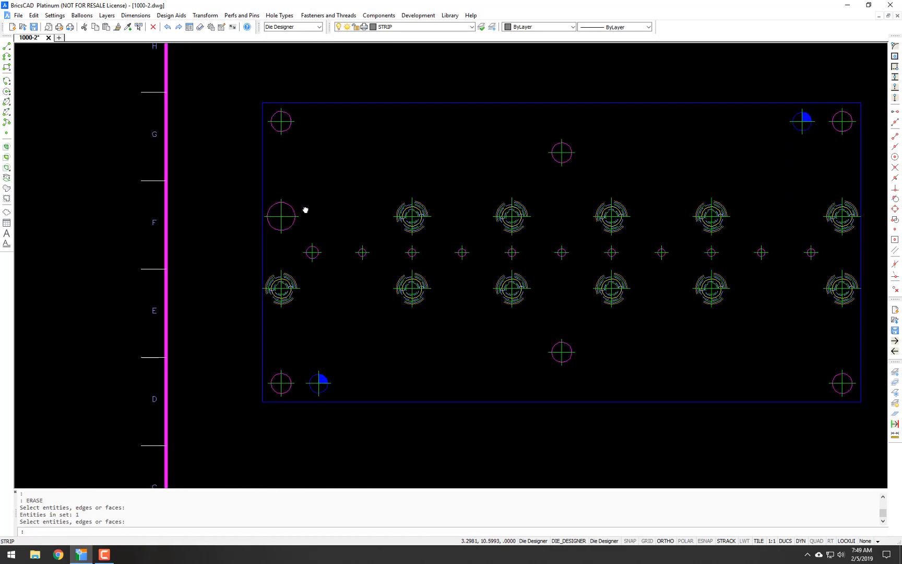
scroll(305, 210, "up", 2)
key("Return")
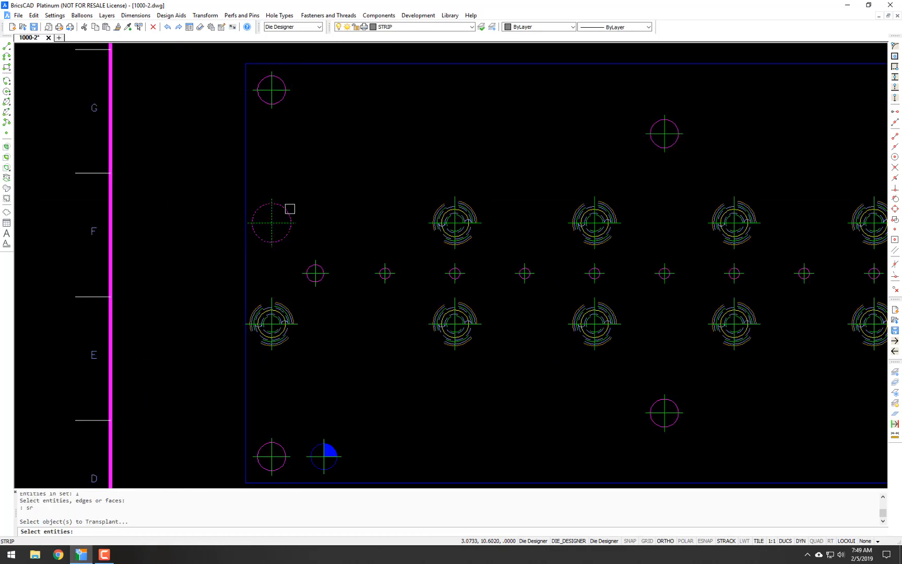
left_click(289, 208)
key("Return")
left_click(286, 209)
left_click(481, 187)
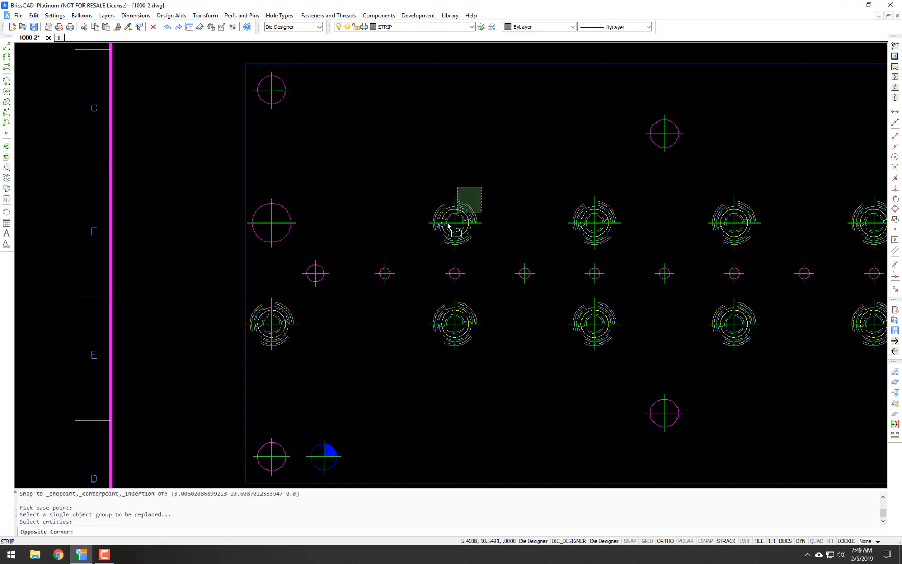
left_click(444, 231)
key("Return")
scroll(452, 221, "down", 3)
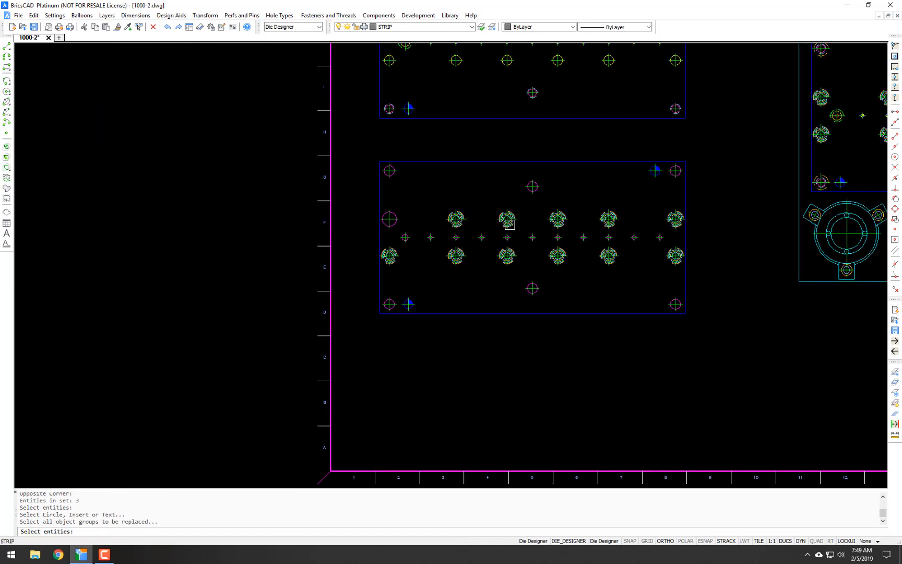
left_click(701, 210)
left_click(368, 255)
key("Return")
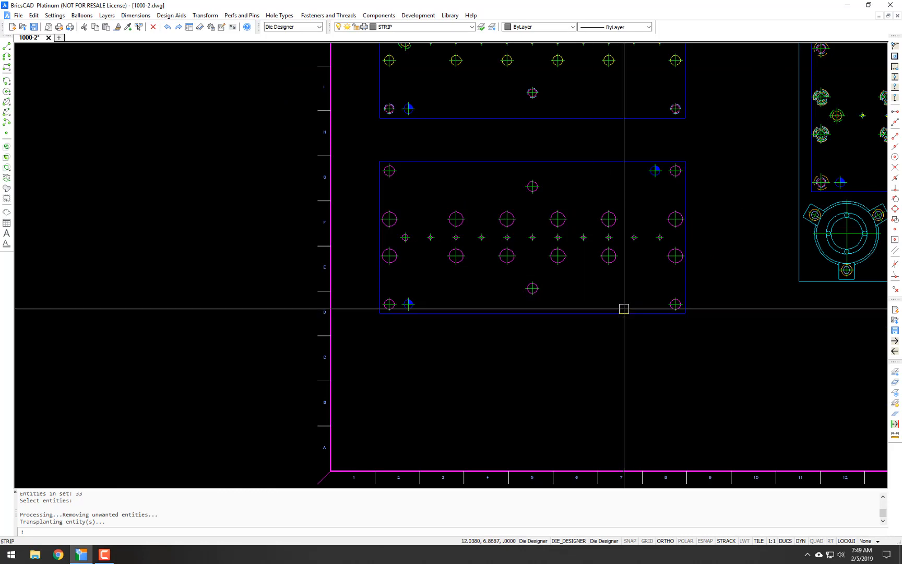
- Make LINE_PHANTOM3 the current layer and change the four outline edges of the inner plate in the die set view to it
middle_click_drag(624, 309, 191, 339)
middle_click_drag(454, 231, 352, 324)
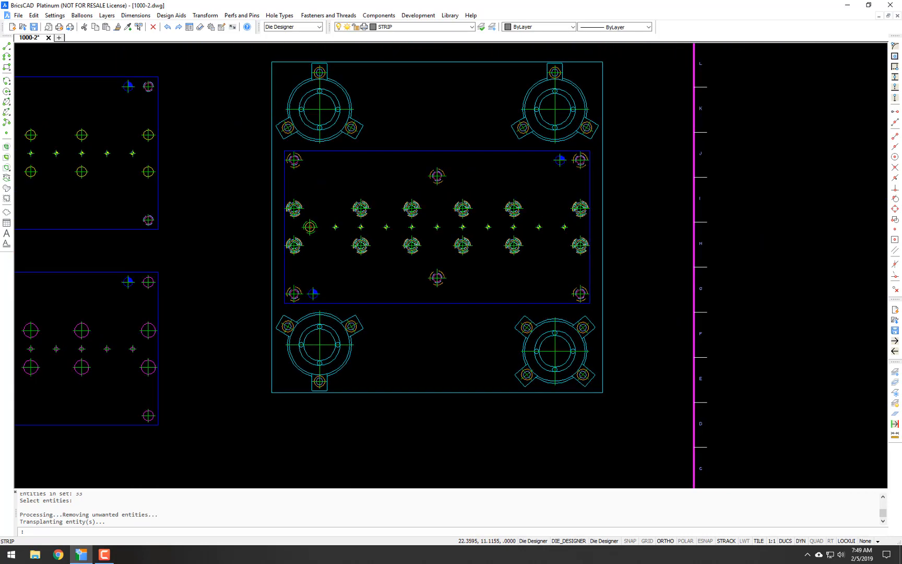
left_click(471, 27)
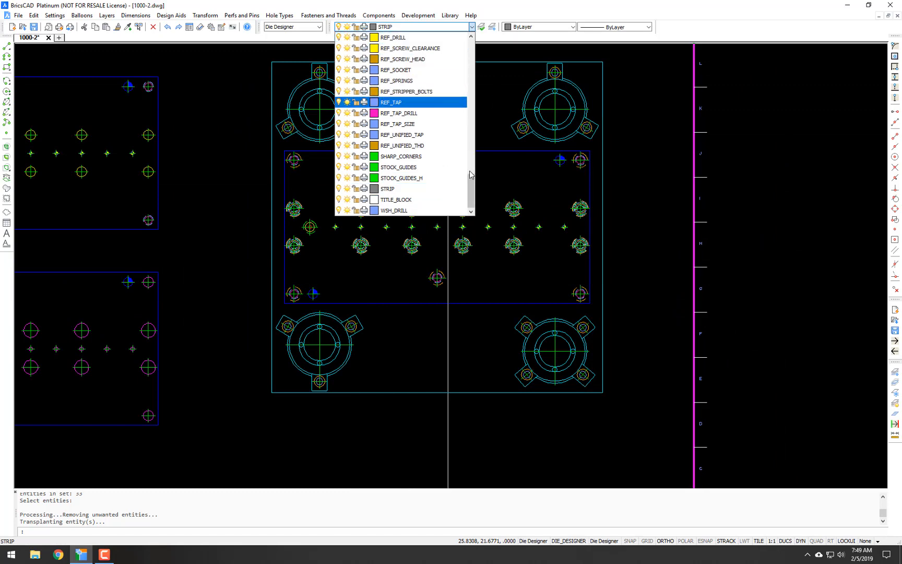
left_click_drag(472, 179, 467, 120)
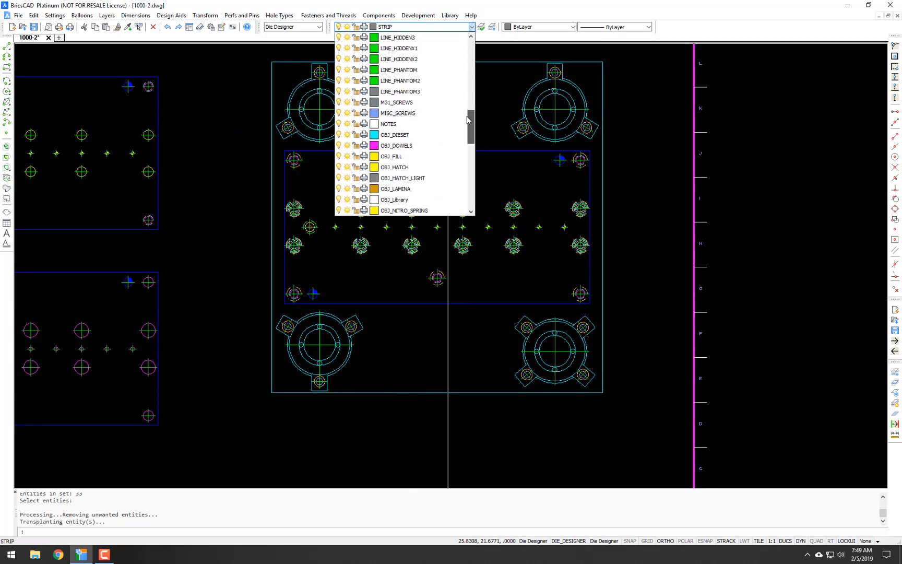
left_click(411, 92)
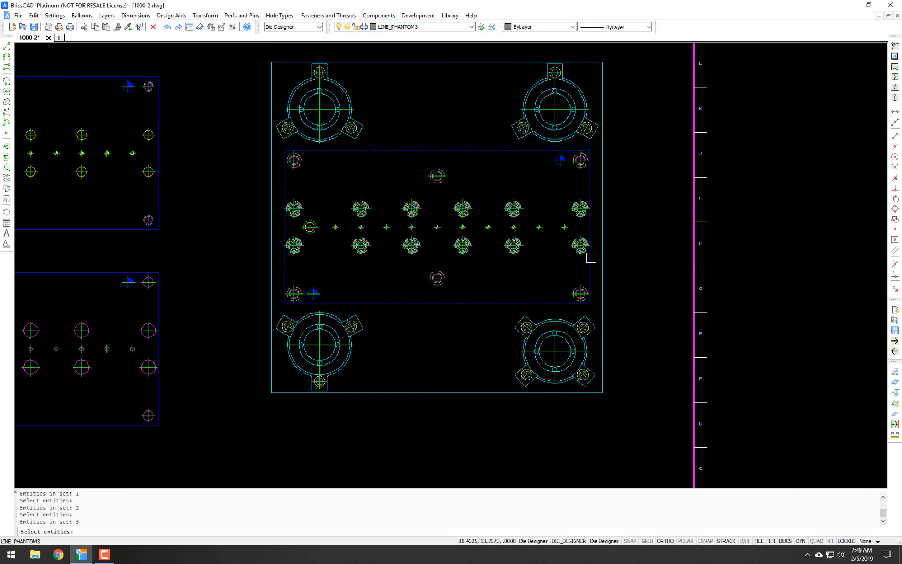
key("Return")
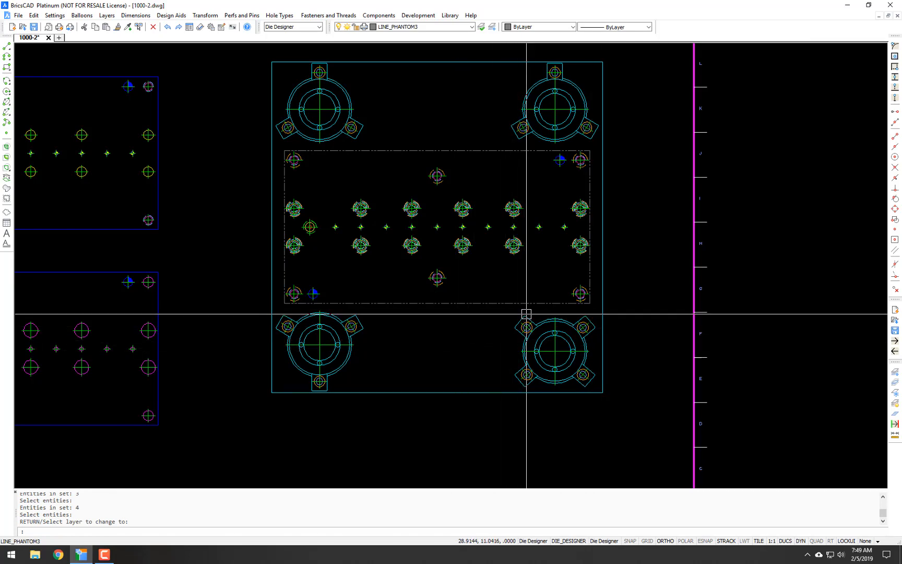
- Transform the six 3/8-16 SHCS fasteners near the inner plate's upper and lower edges to counterbores .5 deep
scroll(449, 261, "up", 3)
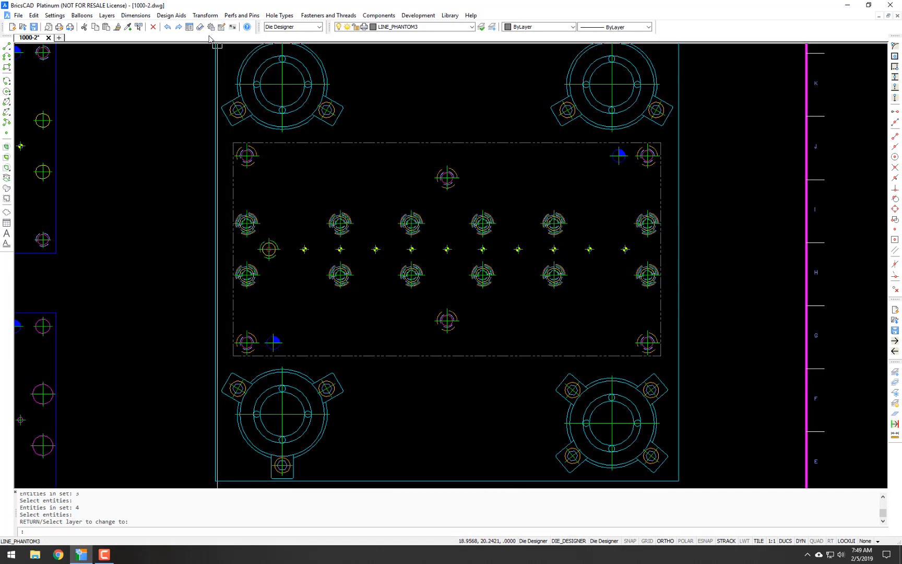
left_click(205, 15)
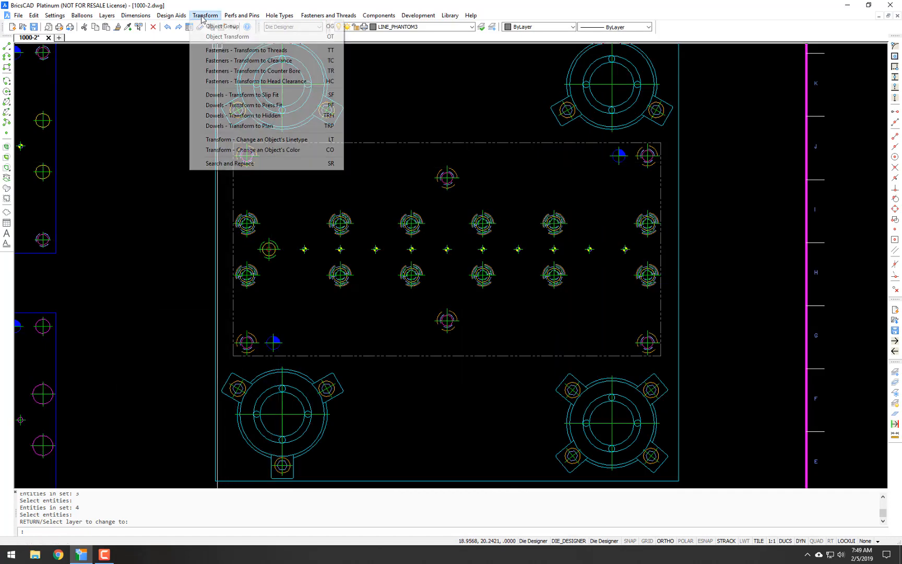
left_click(226, 71)
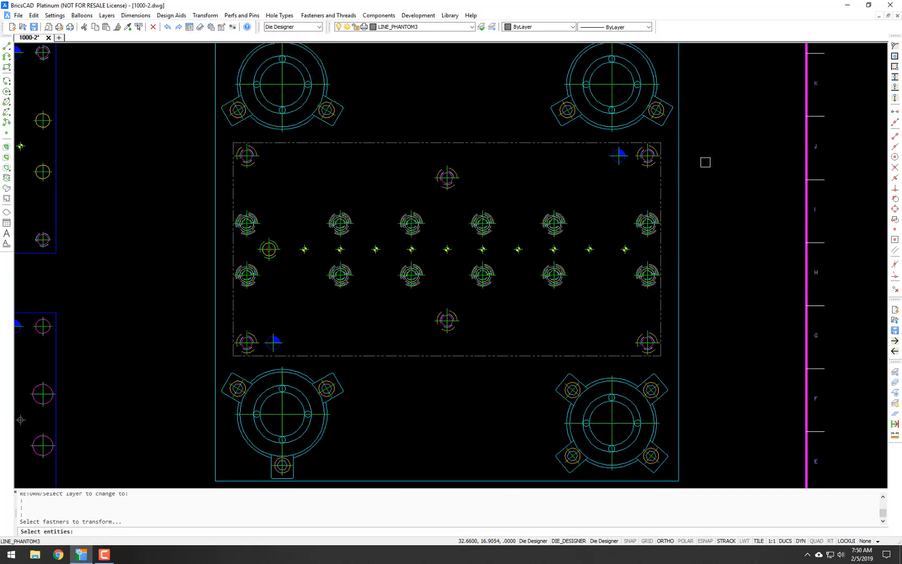
left_click(237, 188)
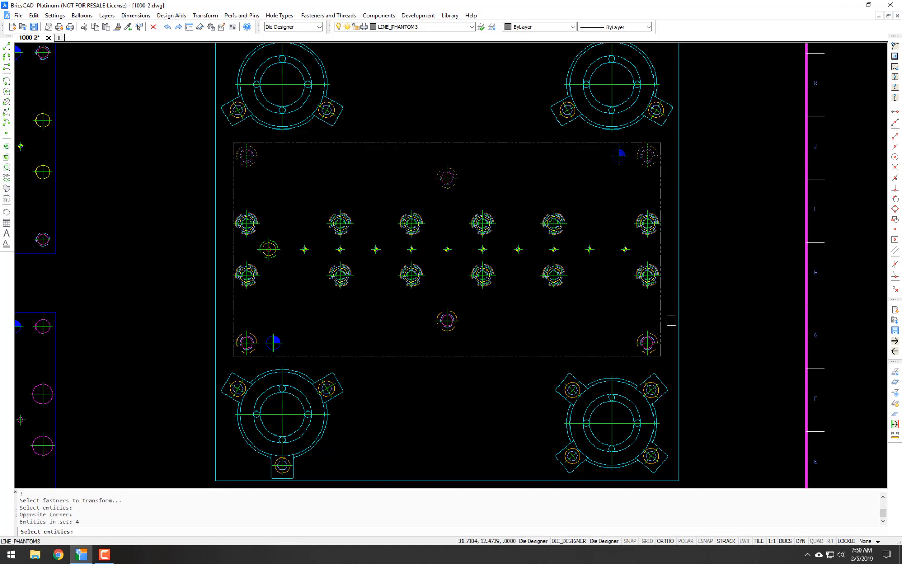
left_click(235, 360)
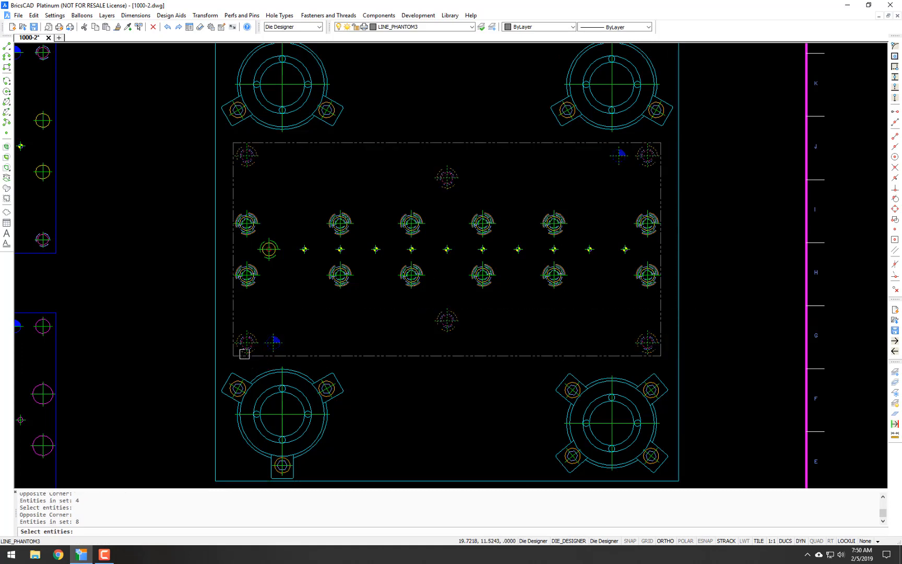
key("Return")
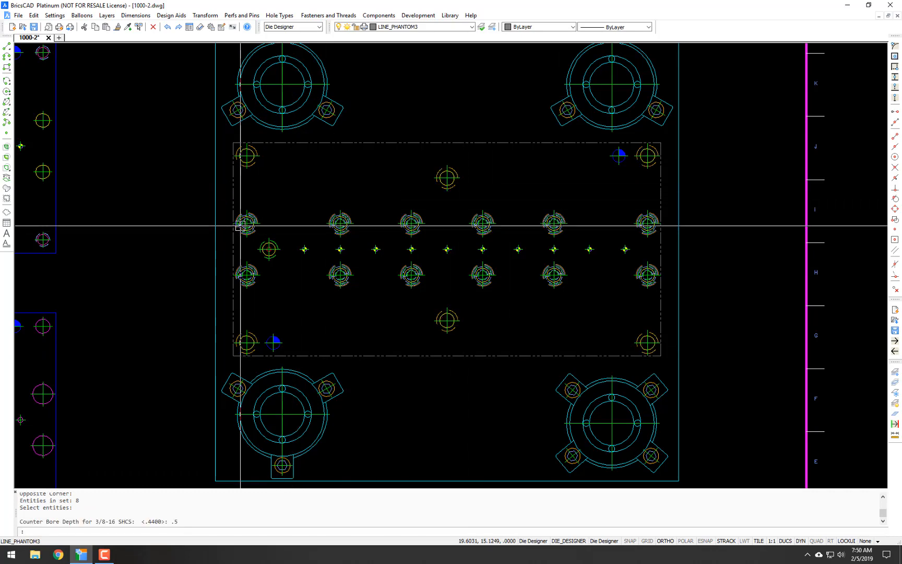
- Place a drilled hole sized from the fraction drill chart at the centre of the leftmost hole in the inner plate's middle row
scroll(240, 226, "up", 10)
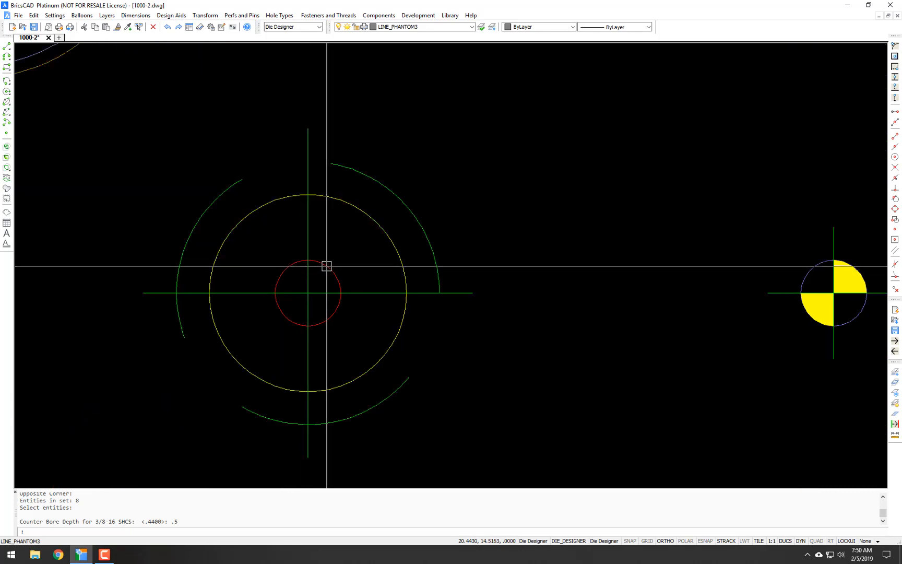
key("Return")
left_click(327, 267)
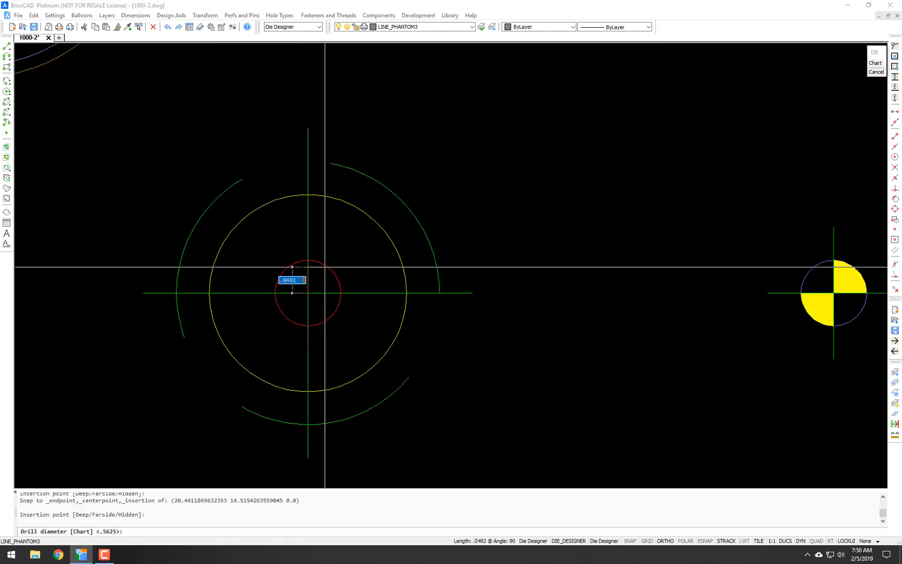
type("c")
key("Return")
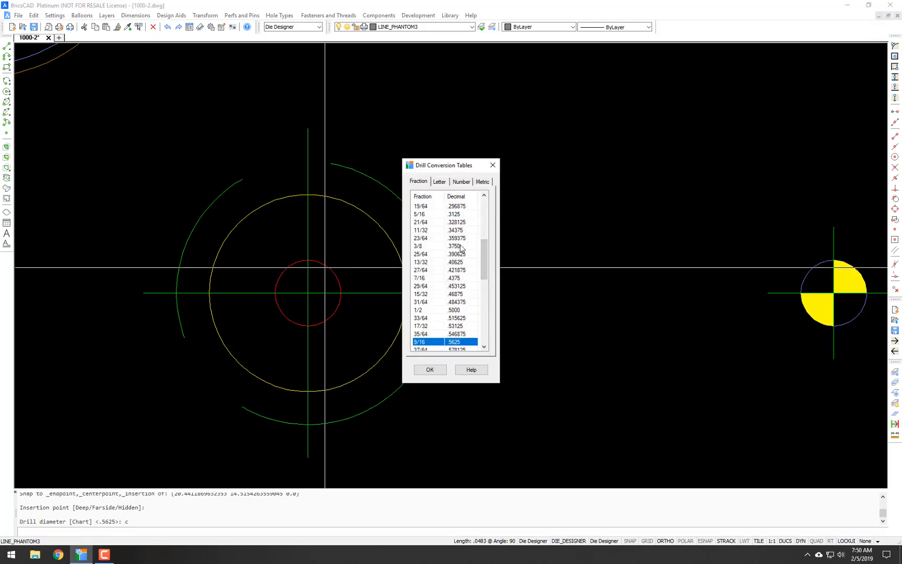
left_click(430, 371)
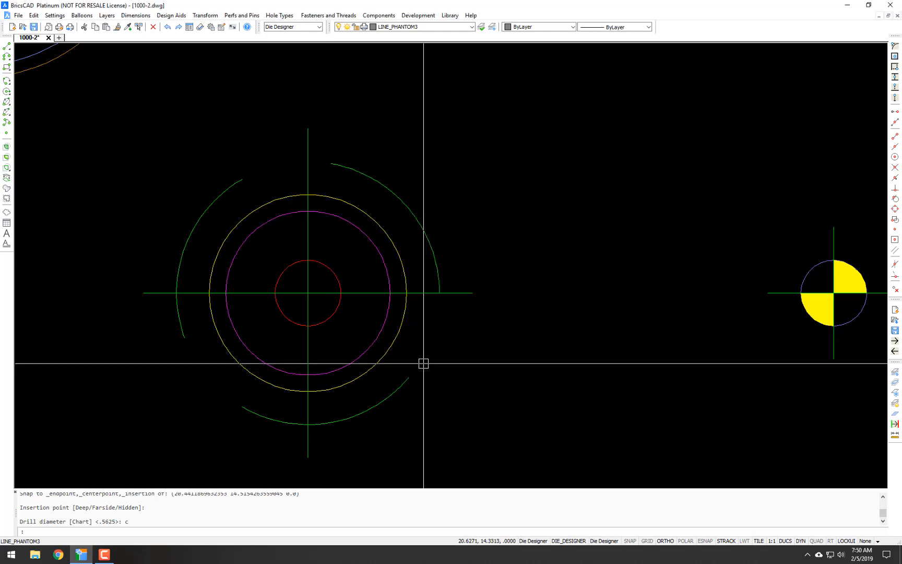
- Erase the original red, yellow and green circle group around the new hole, keeping only the drilled hole
type("e")
key("Return")
left_click(391, 355)
key("Return")
- Apply Object Transform twice to the ten small holes in the inner plate's middle row
scroll(420, 351, "down", 5)
middle_click_drag(543, 383, 358, 345)
type("o")
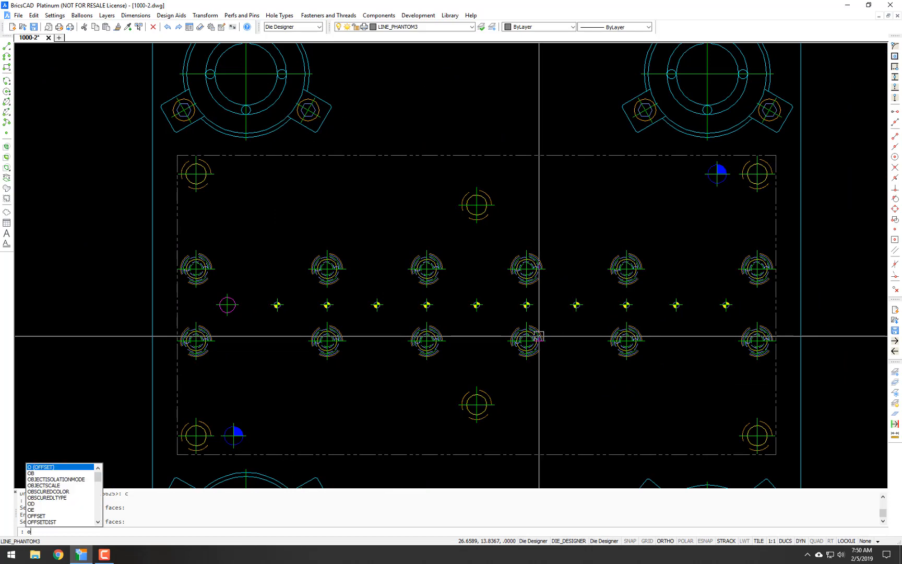
type("t")
key("Return")
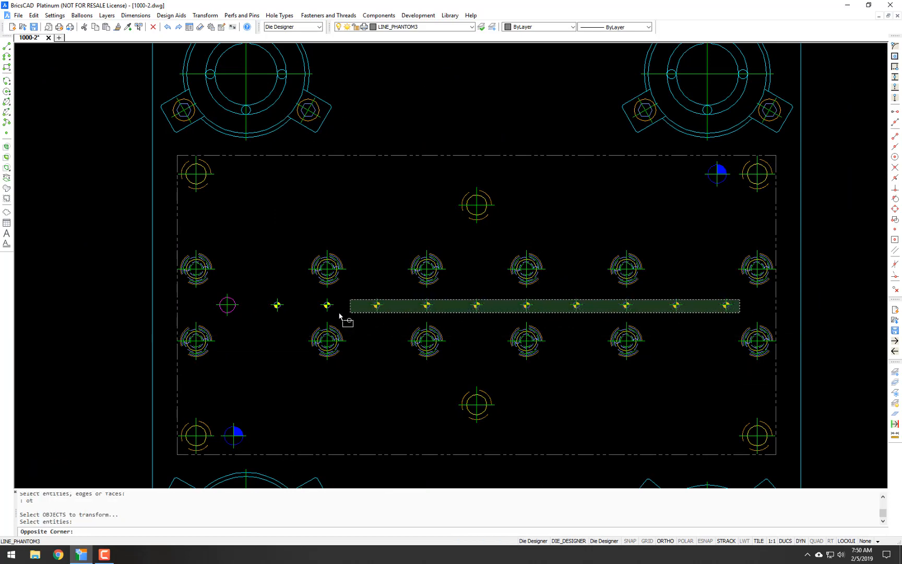
left_click(263, 313)
key("Return")
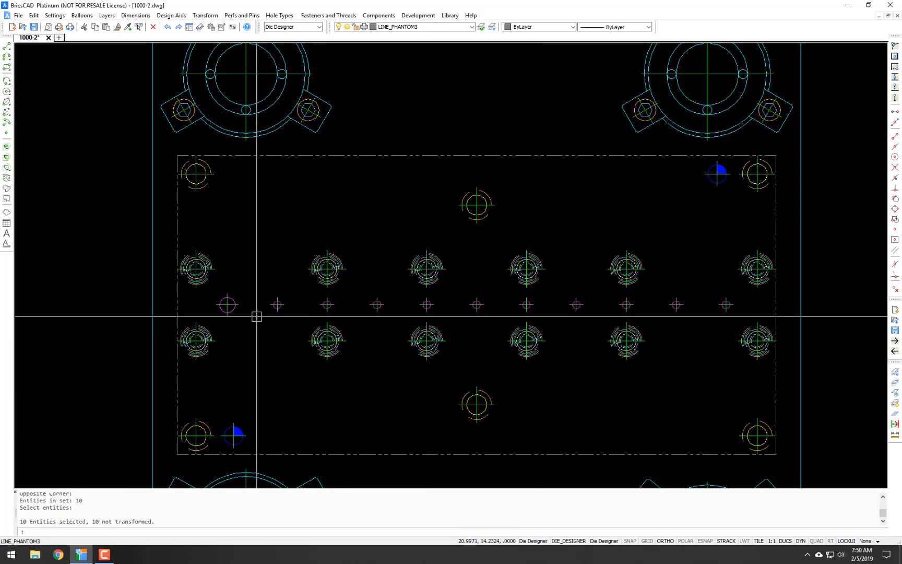
key("Return")
left_click(742, 298)
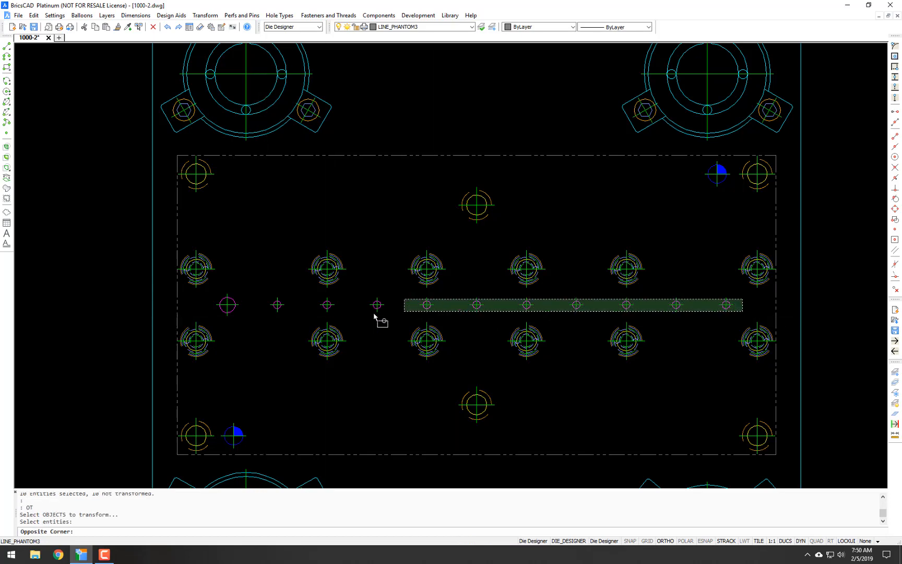
left_click(266, 313)
key("Return")
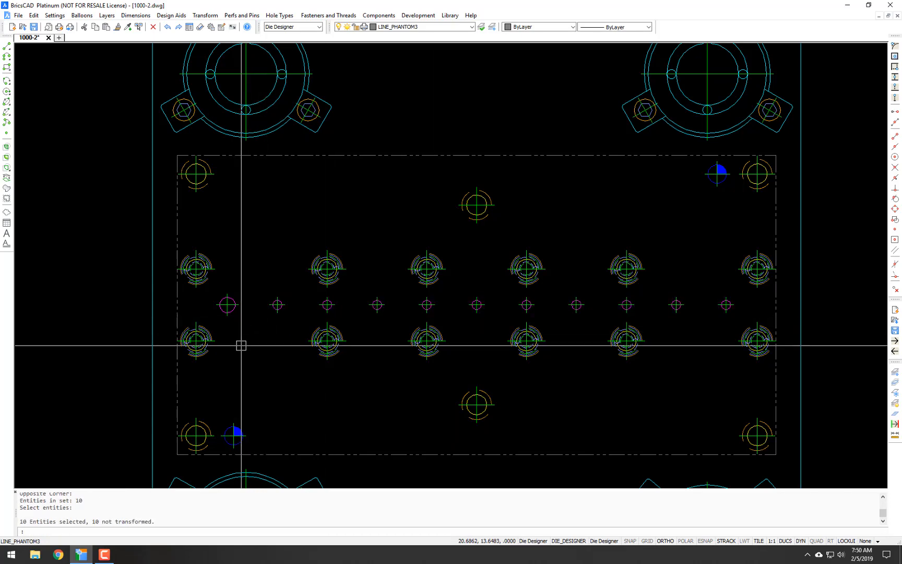
- Filter-select every GLP 10-30-1.6 hole block matching the one at the inner plate's left end and erase them all
scroll(193, 272, "up", 5)
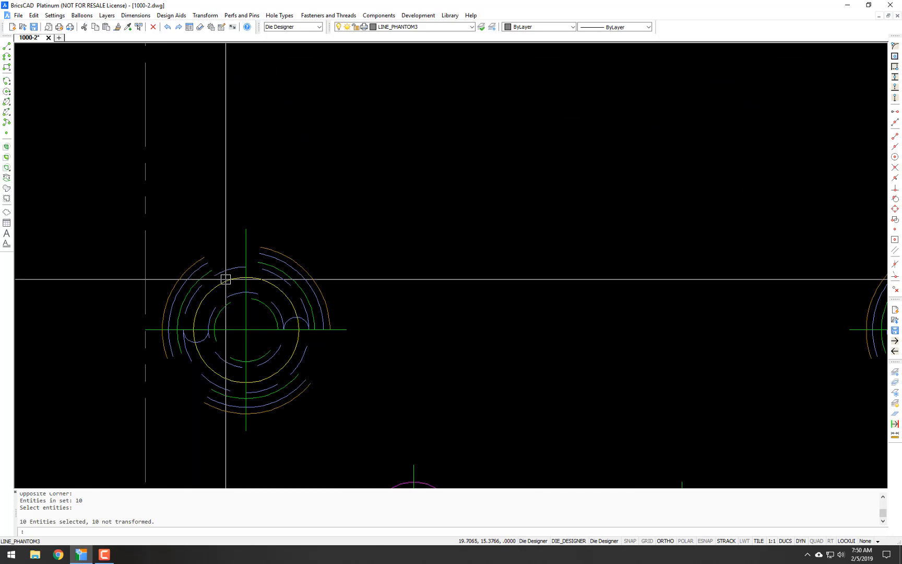
type("ssx")
key("Return")
left_click(225, 280)
key("Return")
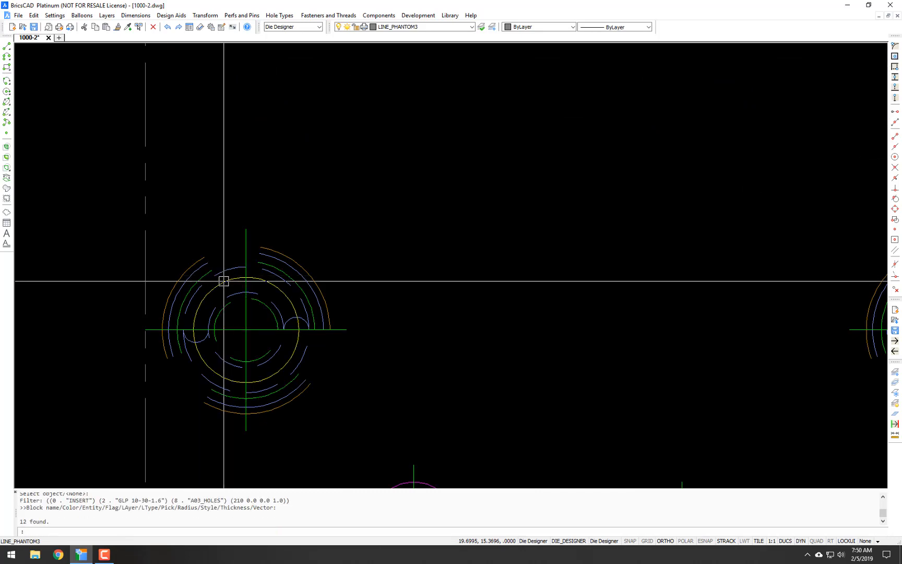
type("e")
key("Return")
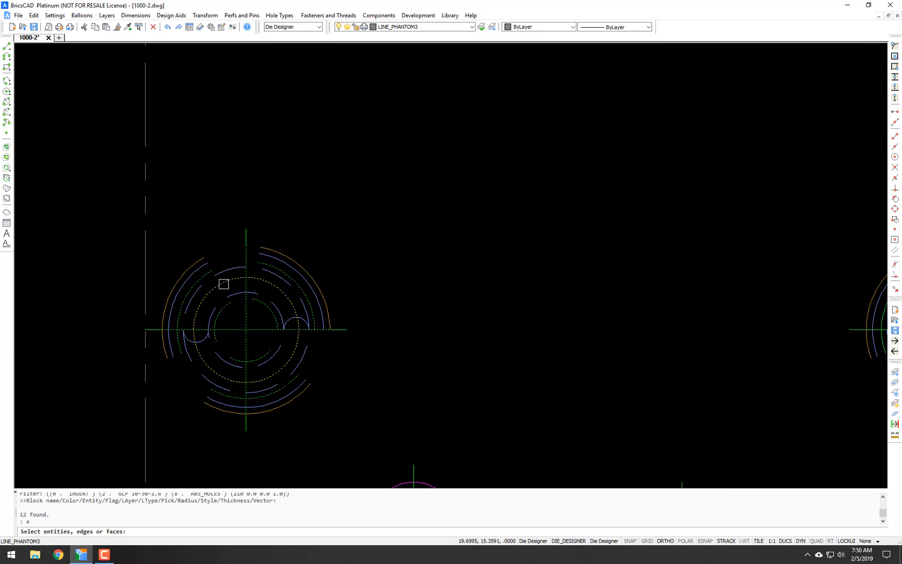
key("Return")
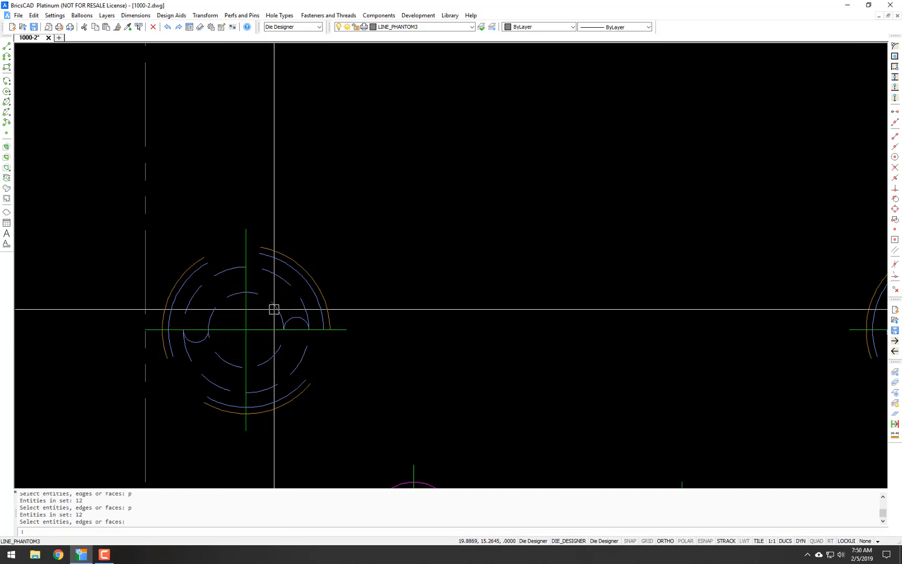
- Filter-select every spring block 9-0808-21 matching the one at the inner plate's left end and erase them all
type("ssx")
key("Return")
left_click(277, 281)
key("Return")
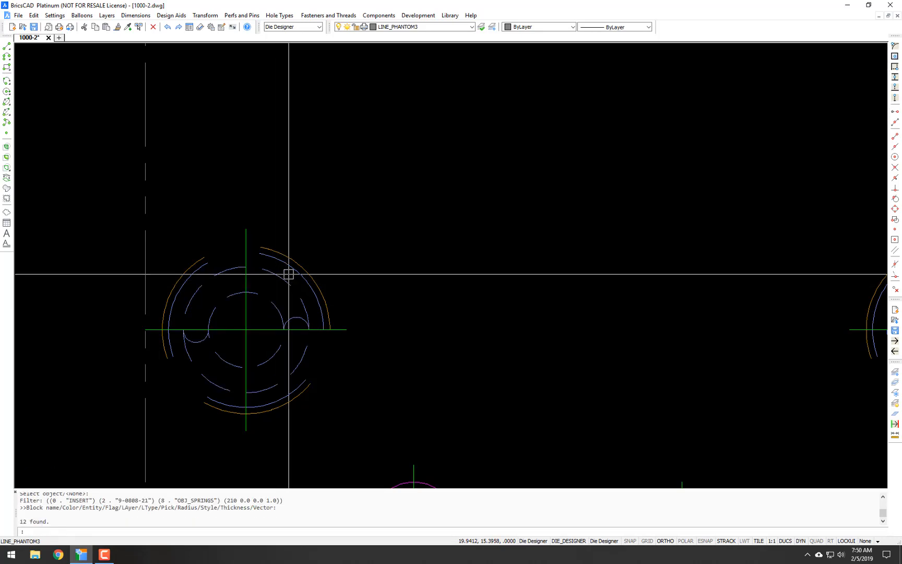
type("e")
key("Return")
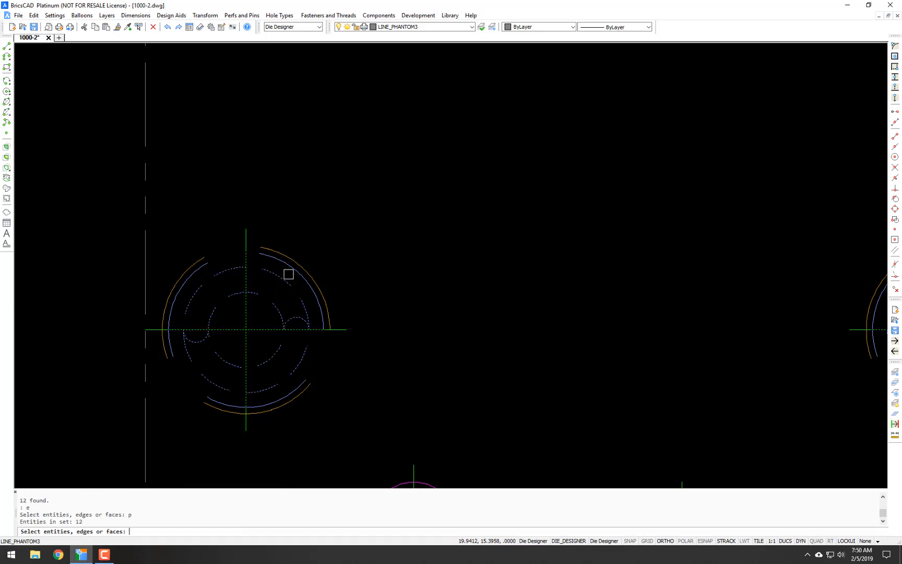
key("Return")
scroll(300, 265, "down", 6)
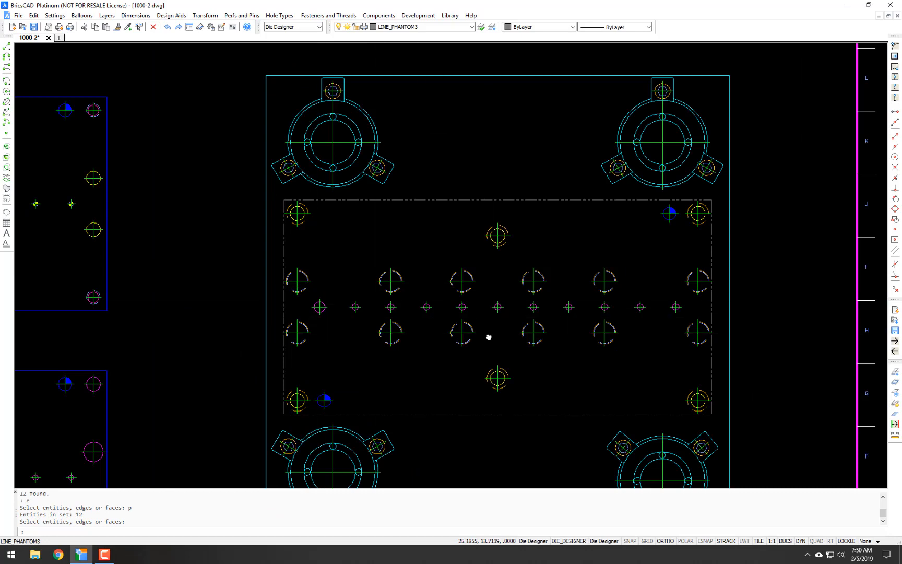
- Apply Object Transform to the four guide bushings at the die set's corners to turn them into their mounting holes
middle_click_drag(489, 337, 373, 314)
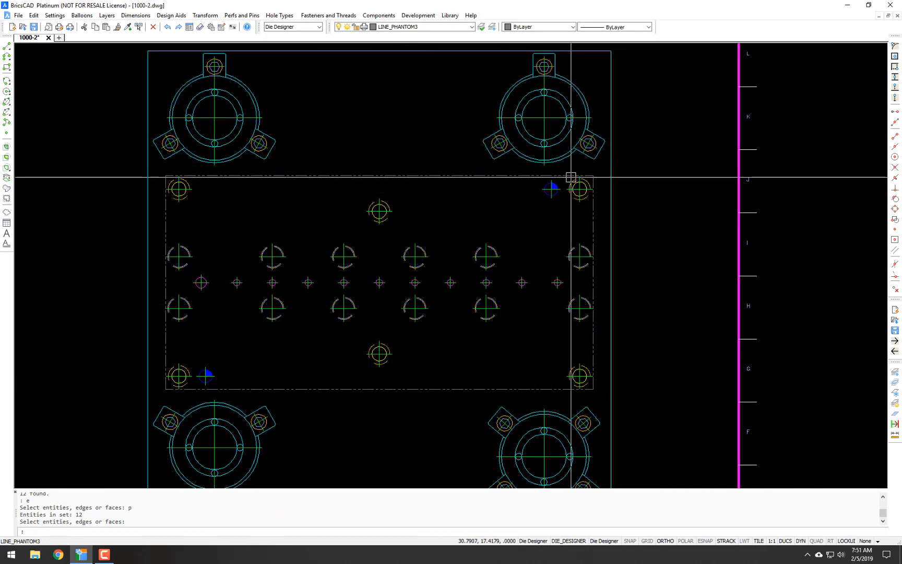
scroll(571, 177, "down", 2)
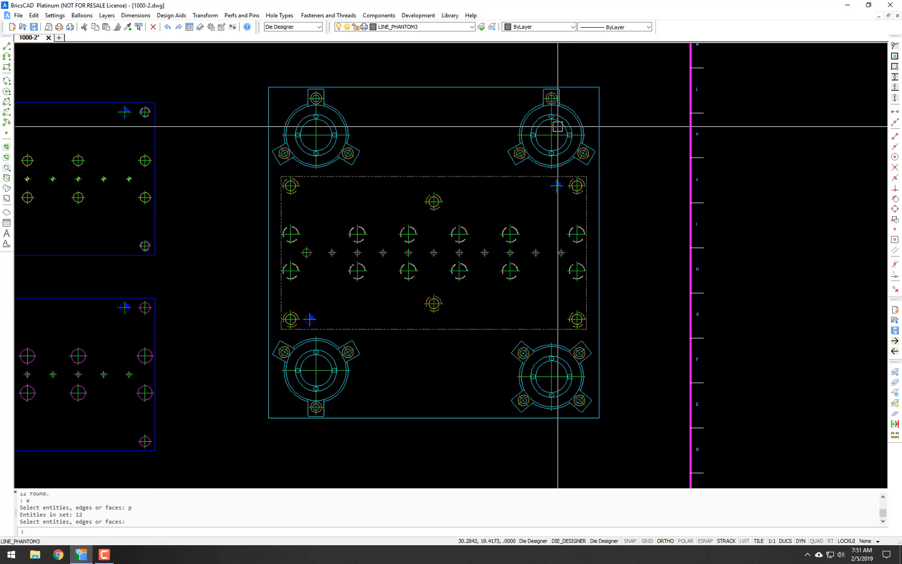
type("t")
key("Return")
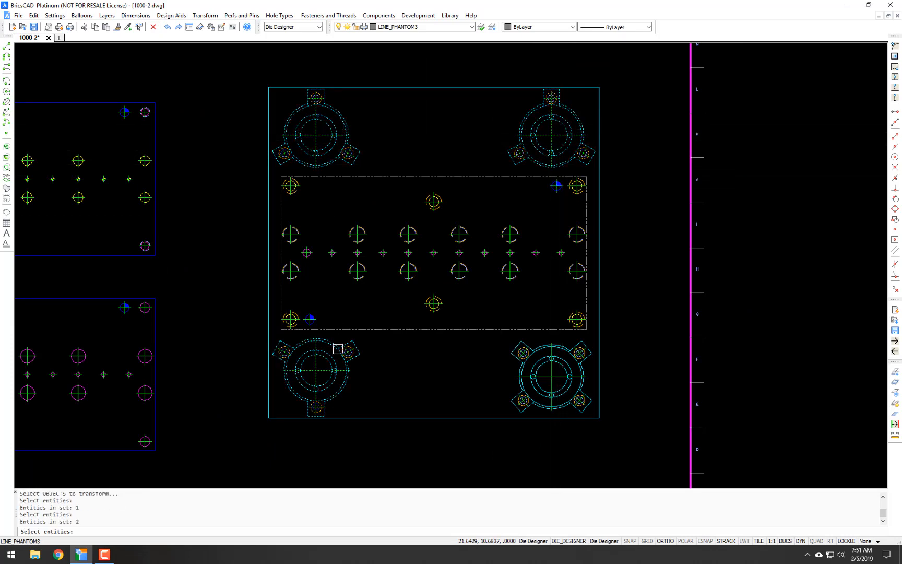
key("Return")
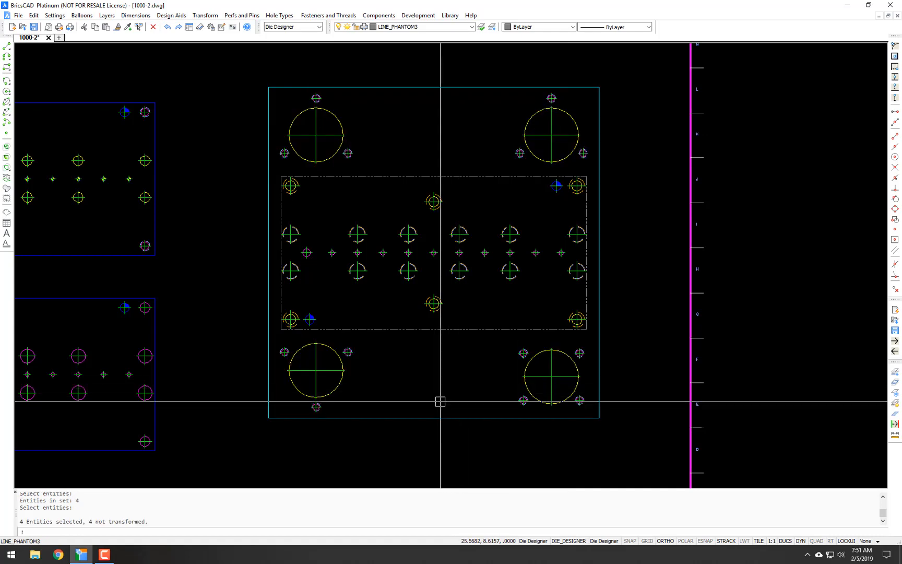
- Move the entire lower-left plate with its holes straight down to widen the gap below the upper plate
scroll(473, 363, "down", 2)
middle_click_drag(463, 373, 560, 344)
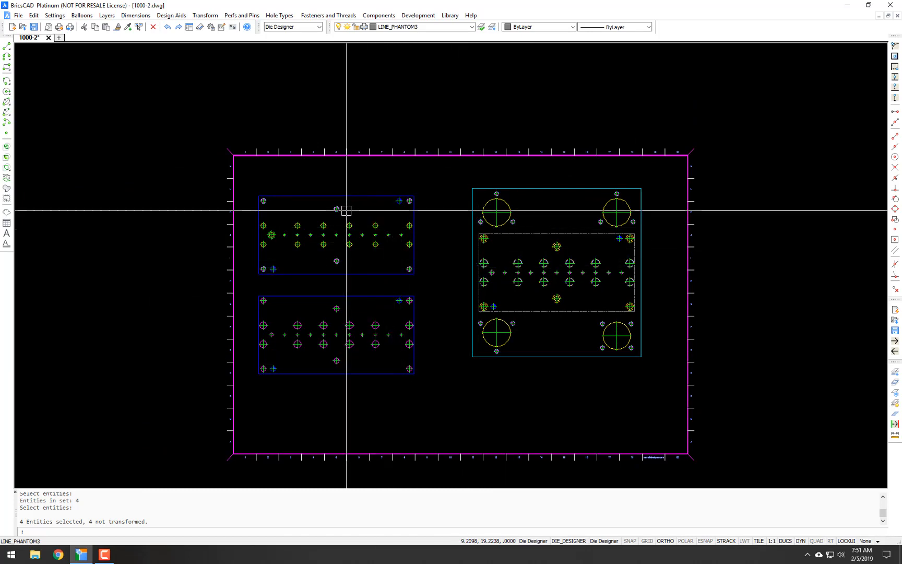
scroll(388, 247, "up", 3)
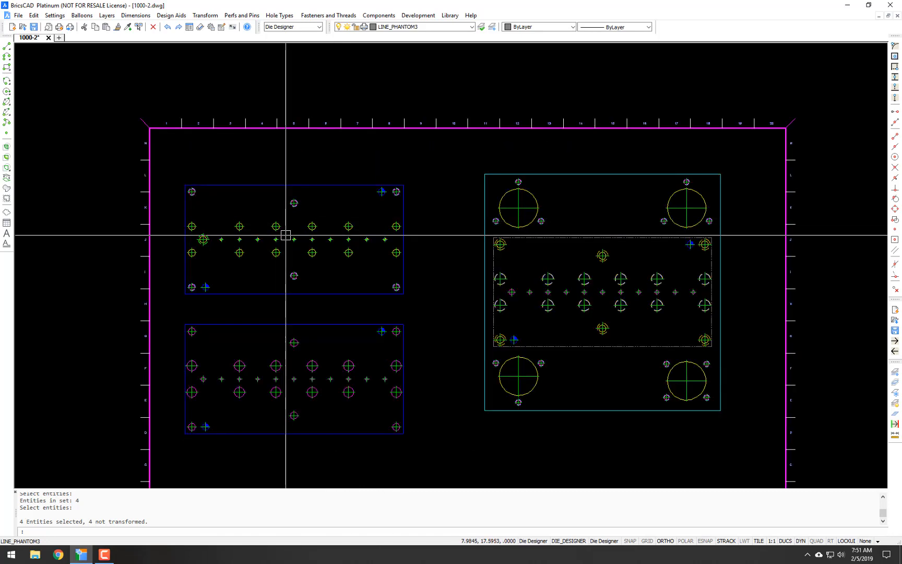
scroll(312, 317, "down", 2)
type("2")
key("Return")
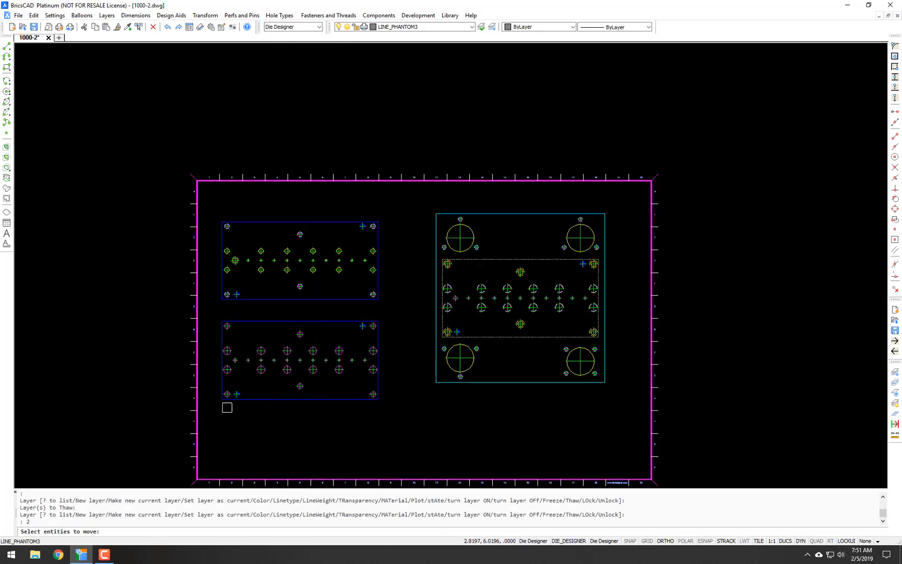
left_click(216, 412)
left_click(413, 310)
key("Return")
left_click(409, 324)
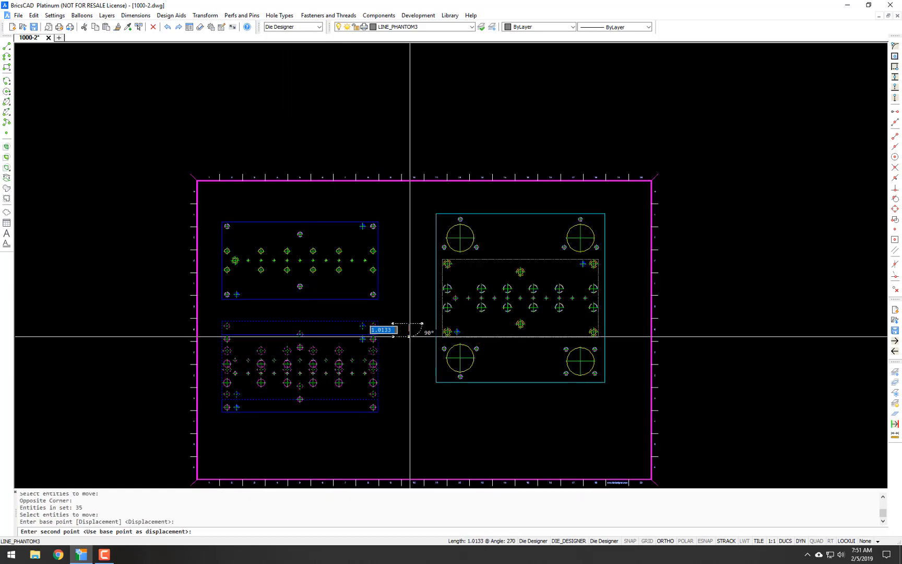
left_click(409, 344)
- Start datum dimensioning with the base point at the upper-left corner of the upper plate
scroll(372, 316, "up", 5)
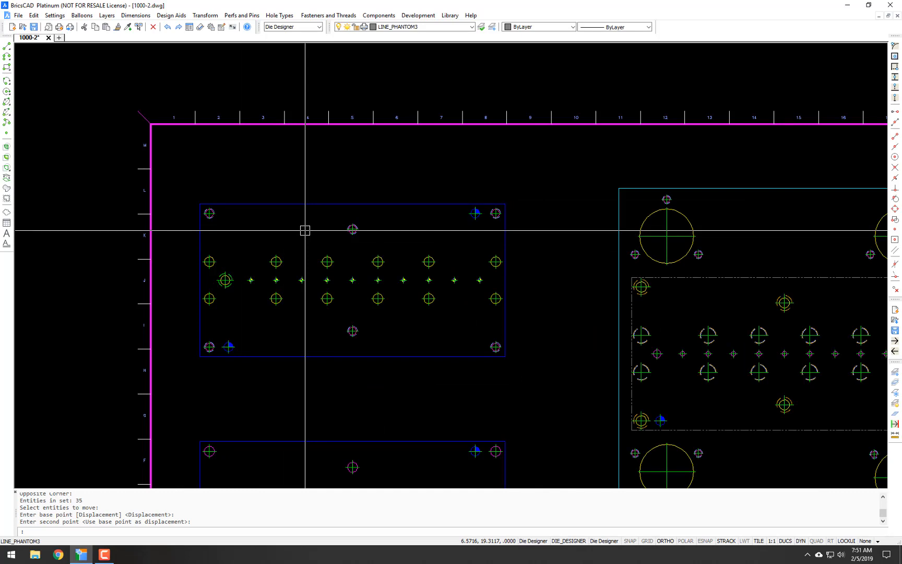
type("dt")
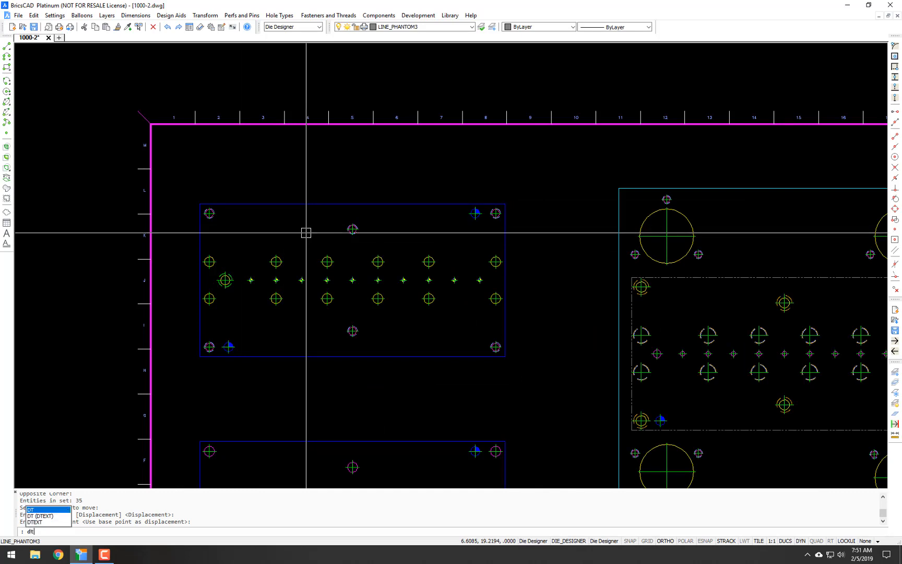
key("Return")
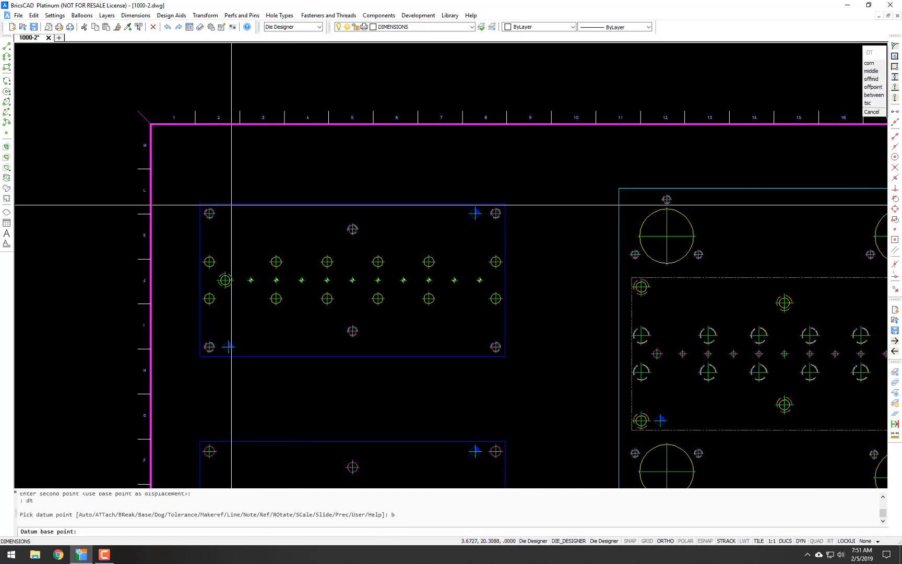
left_click(200, 203)
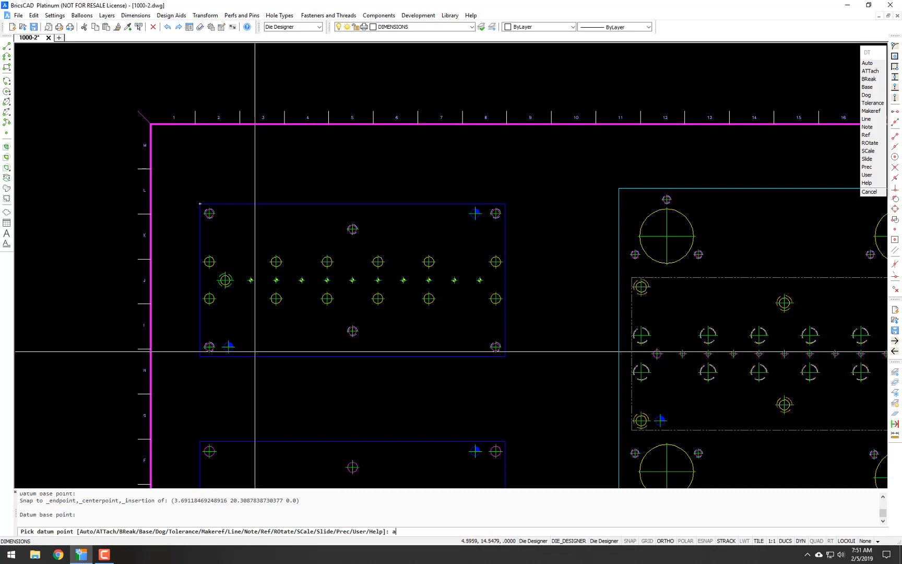
- Auto-dimension all holes of the upper plate, using its lower-left and upper-right corners as the boundary
type("a")
key("Return")
left_click(253, 355)
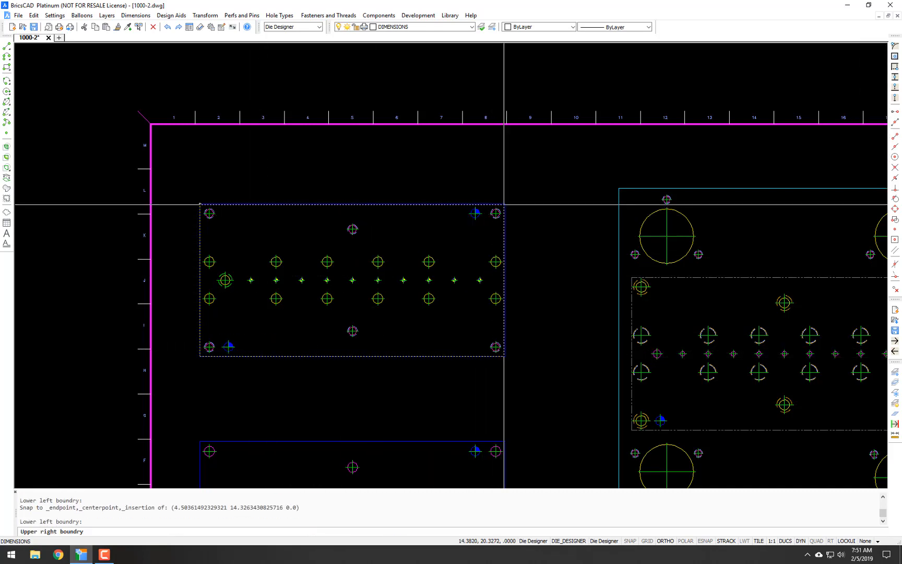
left_click(504, 204)
left_click(522, 194)
left_click(184, 370)
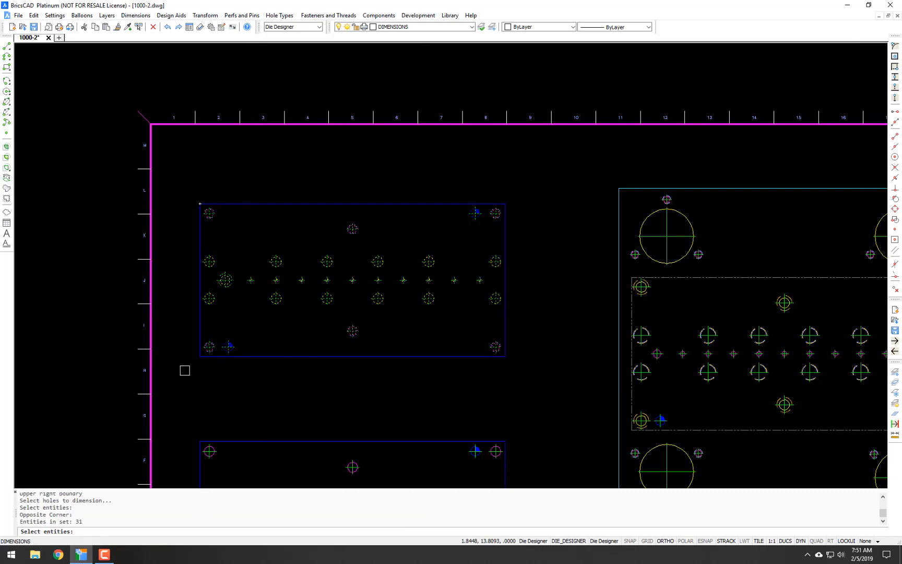
key("Return")
scroll(251, 313, "up", 3)
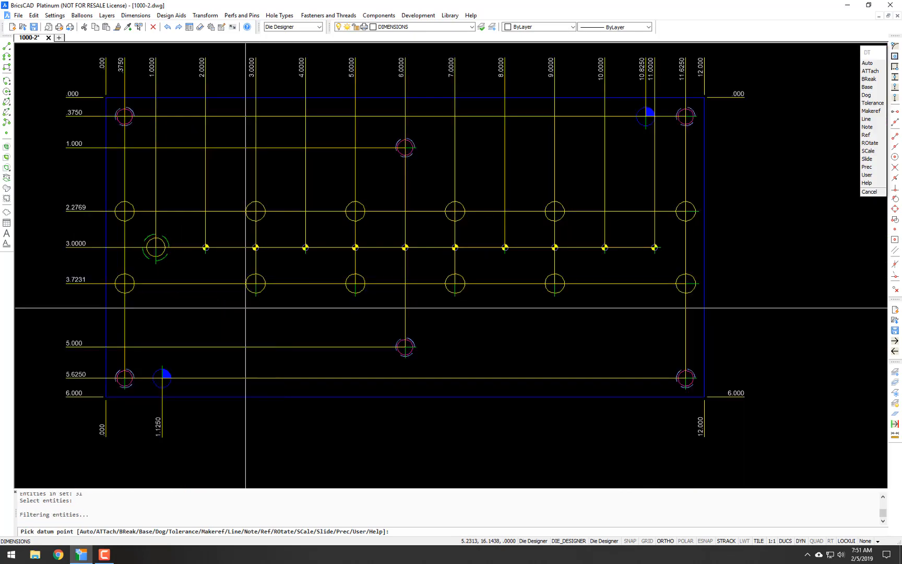
scroll(174, 395, "up", 3)
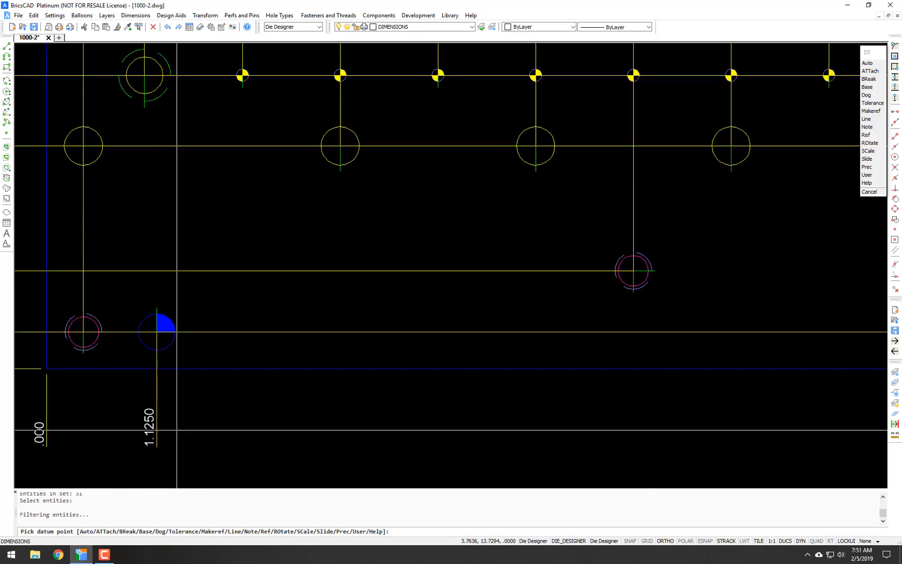
middle_click_drag(115, 381, 279, 421)
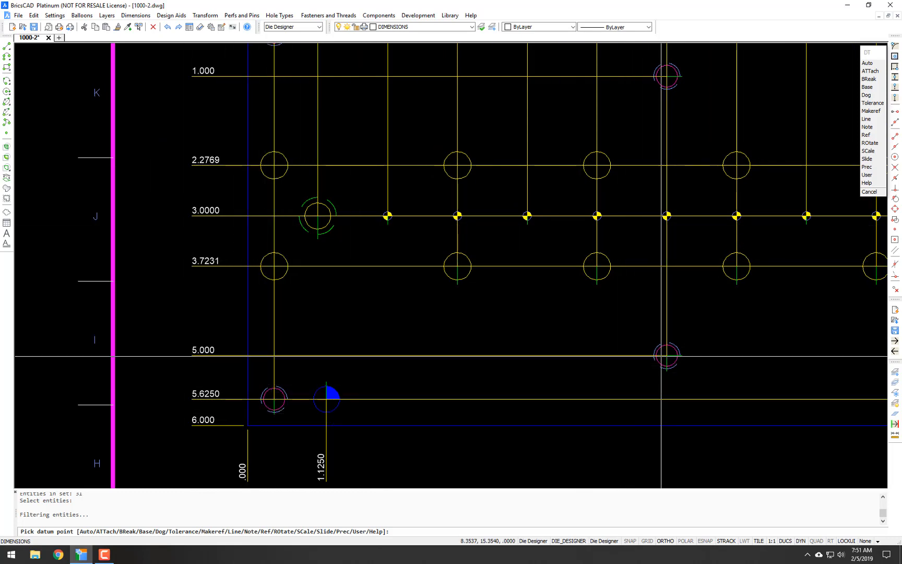
- Set a new datum base point at the upper-left corner of the lower plate
scroll(661, 356, "down", 5)
mouse_move(589, 354)
middle_mouse_down()
mouse_move(580, 364)
mouse_move(388, 262)
middle_mouse_up()
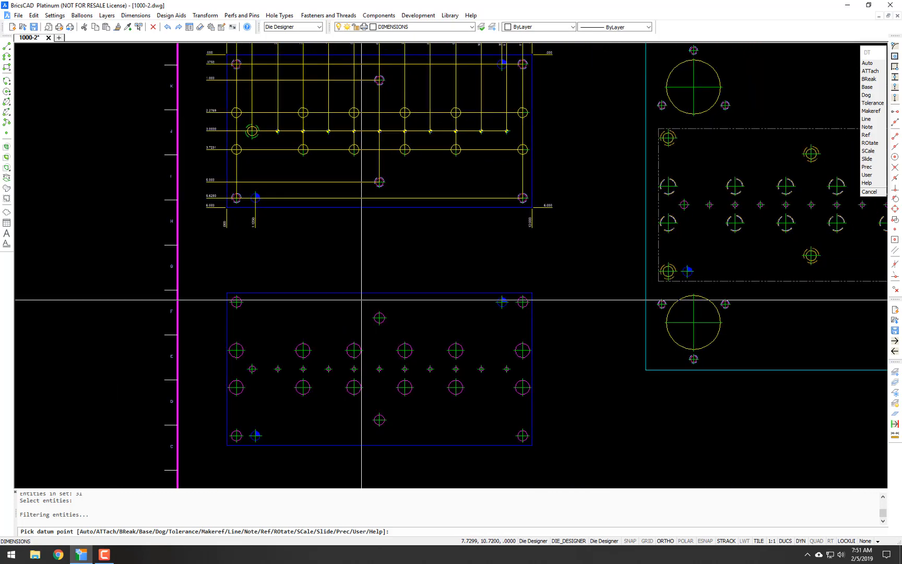
type("b")
key("Return")
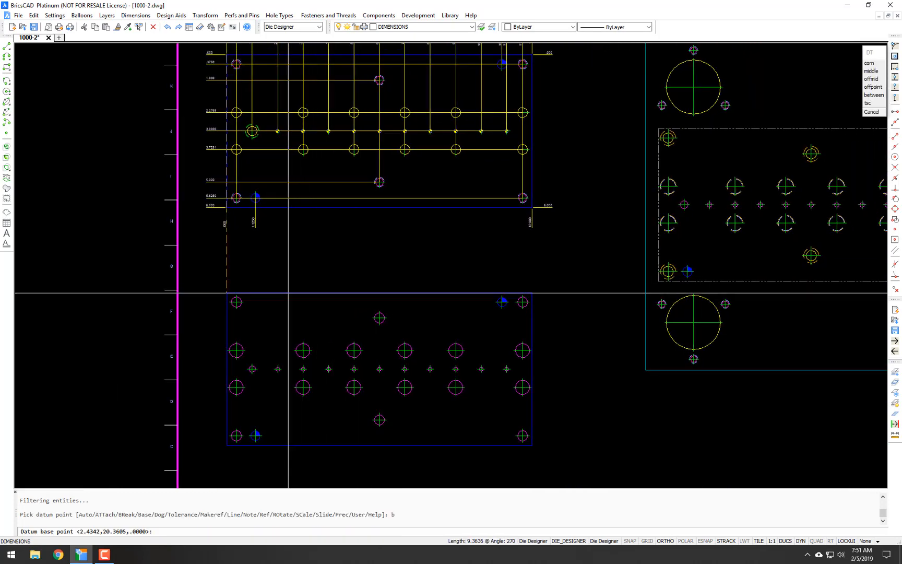
left_click(288, 292)
- Auto-dimension all holes of the lower plate between its lower-left and upper-right boundary corners, and end datum dimensioning
type("a")
key("Return")
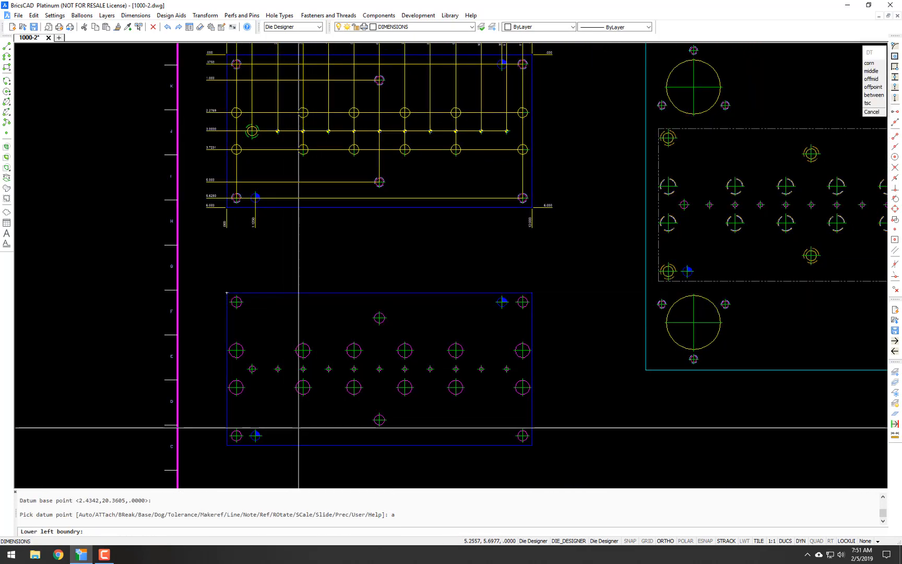
left_click(227, 444)
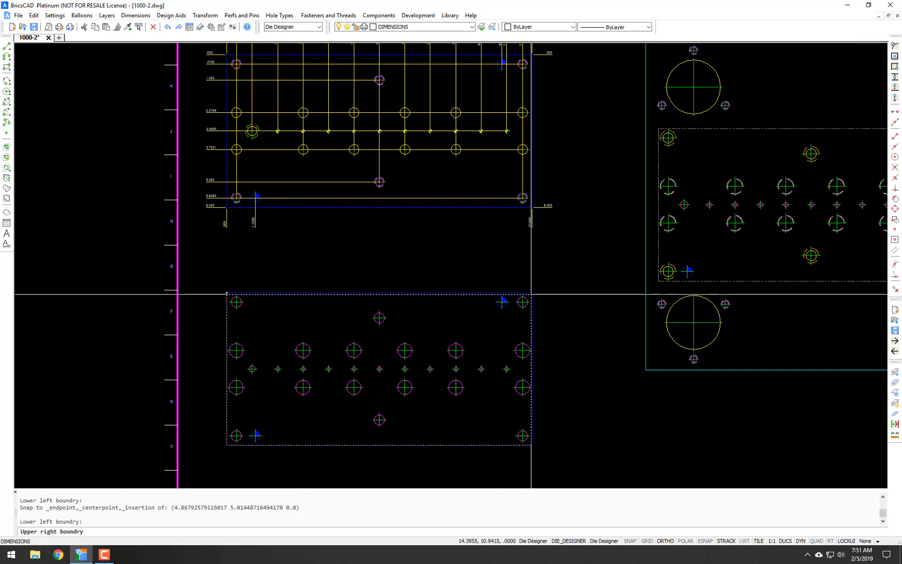
left_click(549, 280)
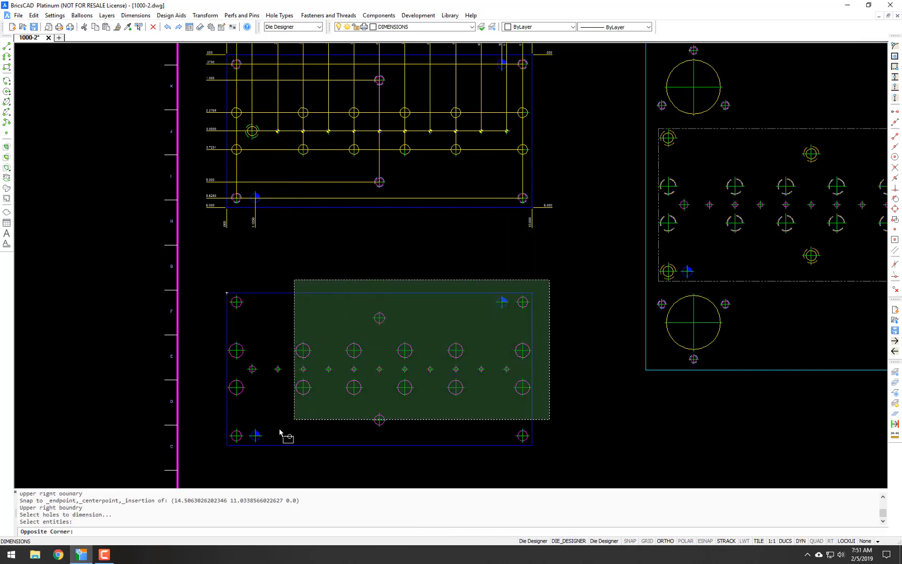
left_click(219, 466)
key("Return")
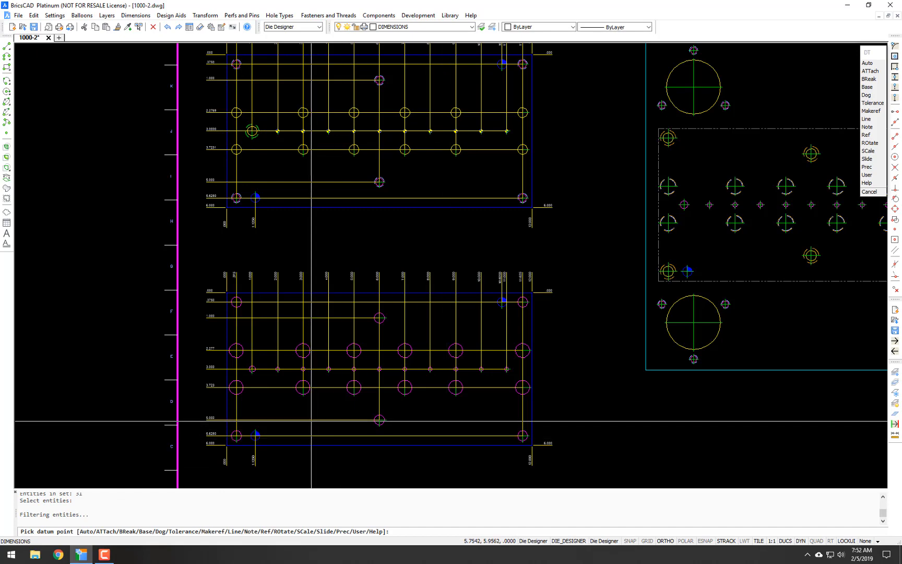
scroll(272, 348, "up", 4)
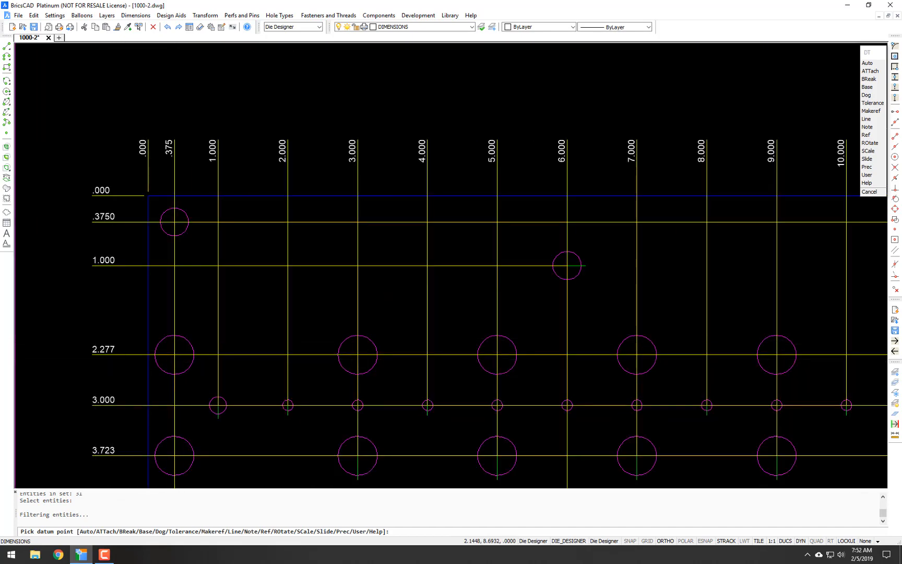
scroll(149, 279, "down", 6)
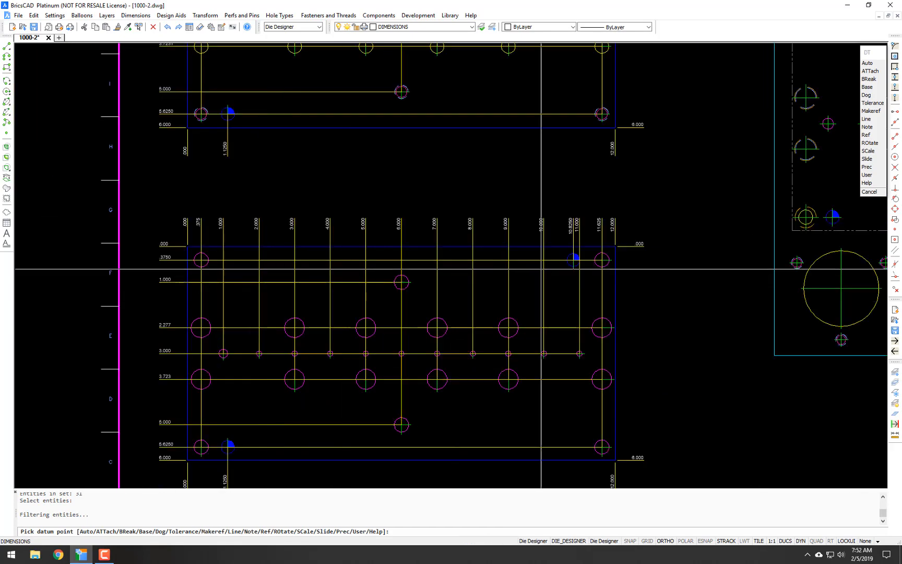
scroll(581, 264, "up", 9)
scroll(584, 199, "down", 6)
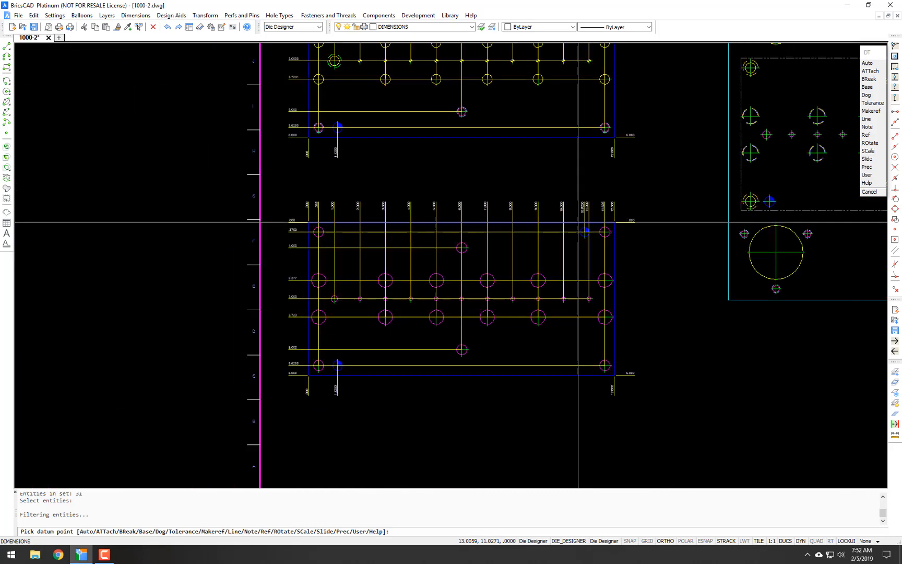
key("Escape")
key("Escape")
mouse_move(636, 197)
middle_mouse_down()
mouse_move(467, 324)
mouse_move(510, 328)
middle_mouse_up()
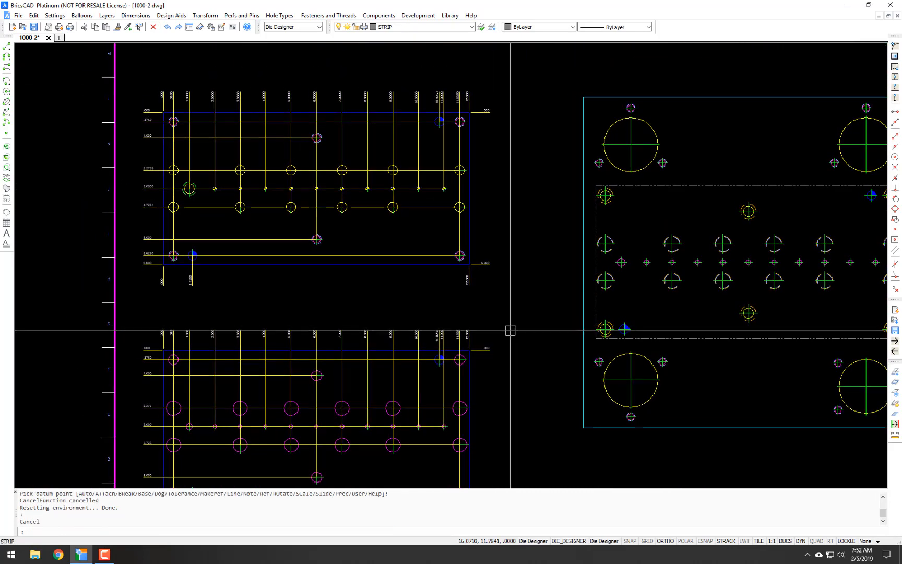
scroll(594, 359, "down", 5)
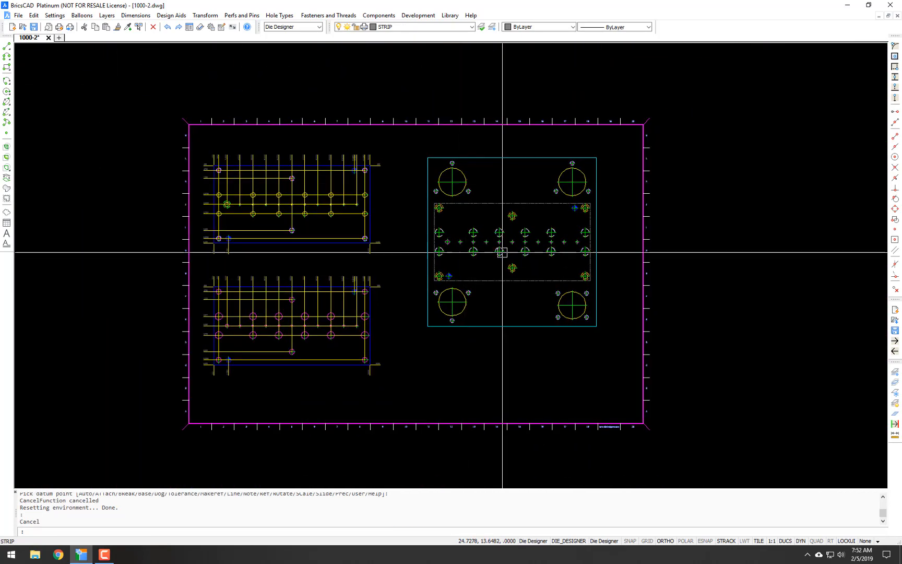
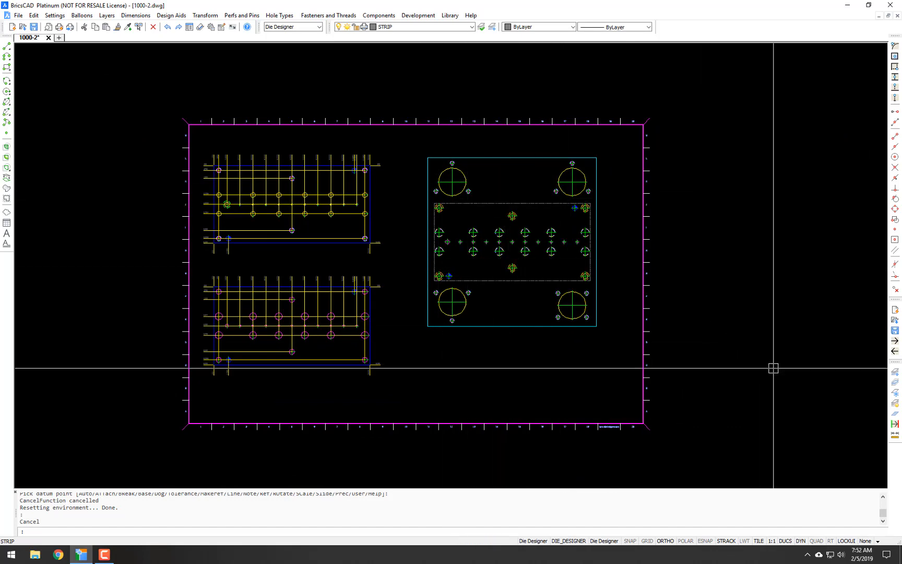
- Create the next sheet, 1000-3, using 1000-2 as the prototype file, and erase the two dimensioned plates from it
left_click(894, 342)
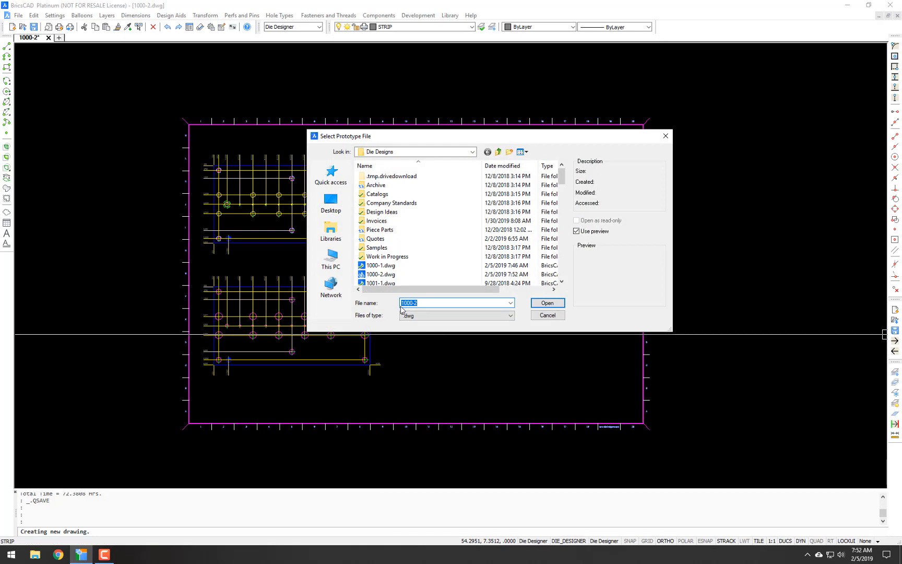
left_click(546, 303)
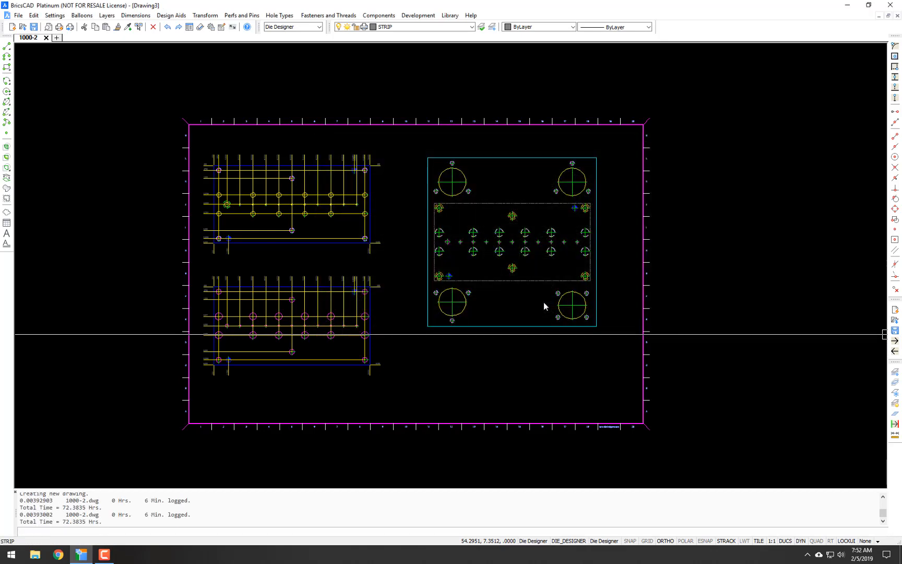
type("e")
key("Return")
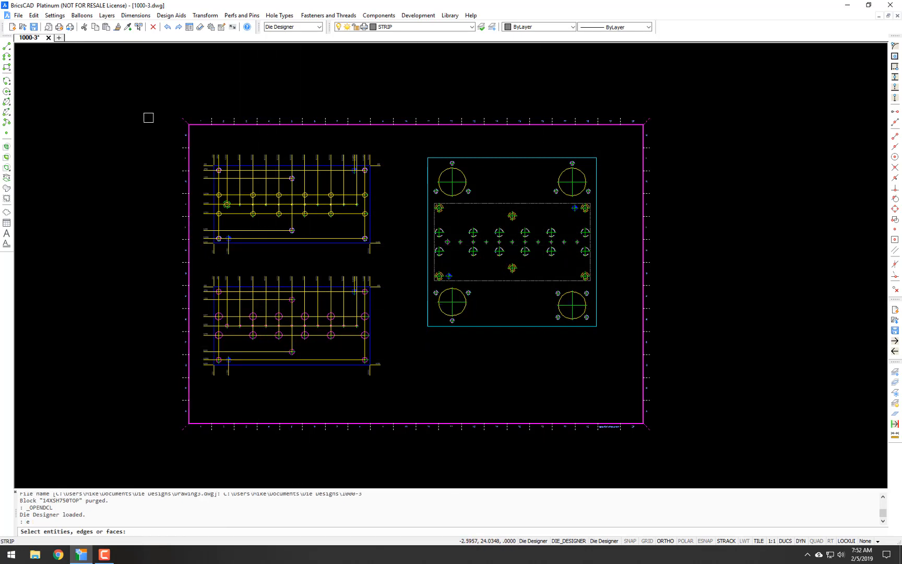
left_click(160, 102)
left_click(387, 389)
key("Return")
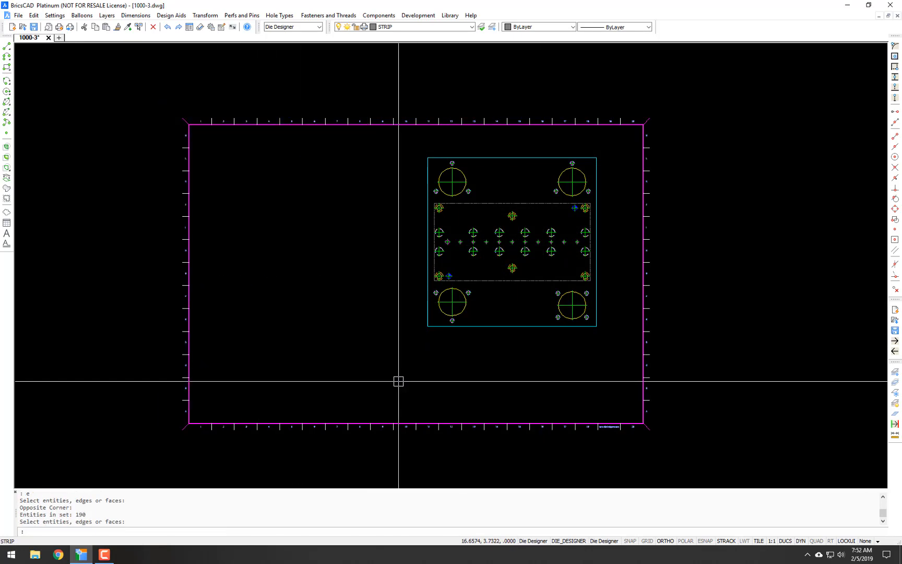
- Move the die set view horizontally into the left half of the sheet border
left_click(607, 158)
key("Return")
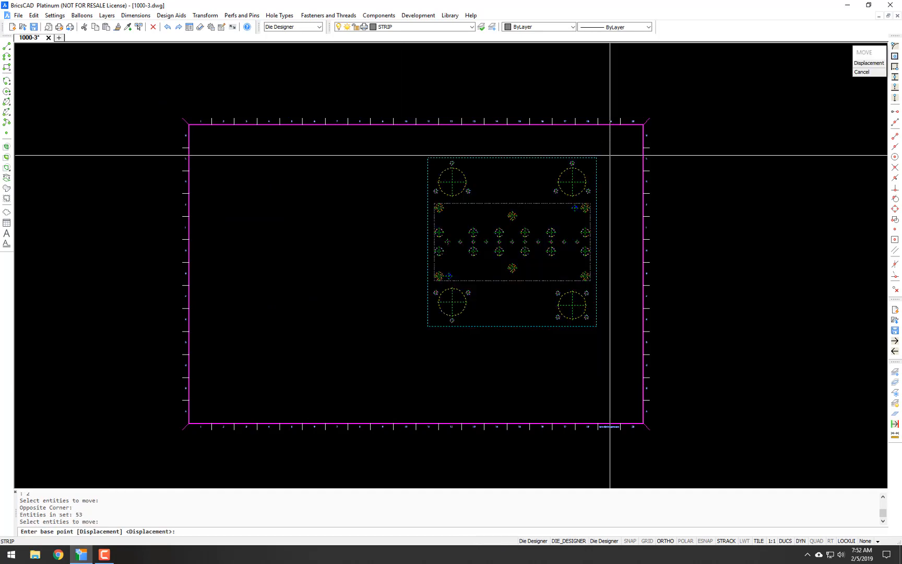
left_click(595, 242)
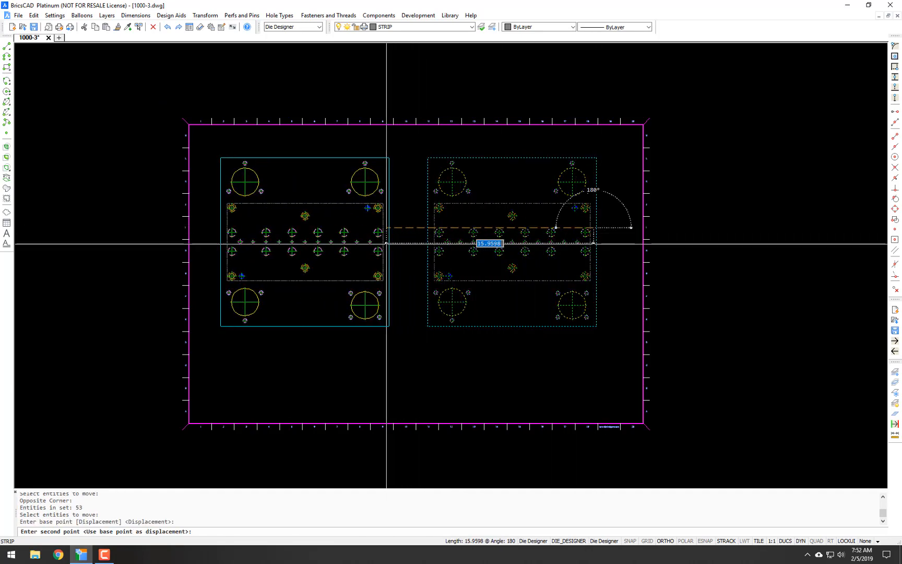
left_click(389, 243)
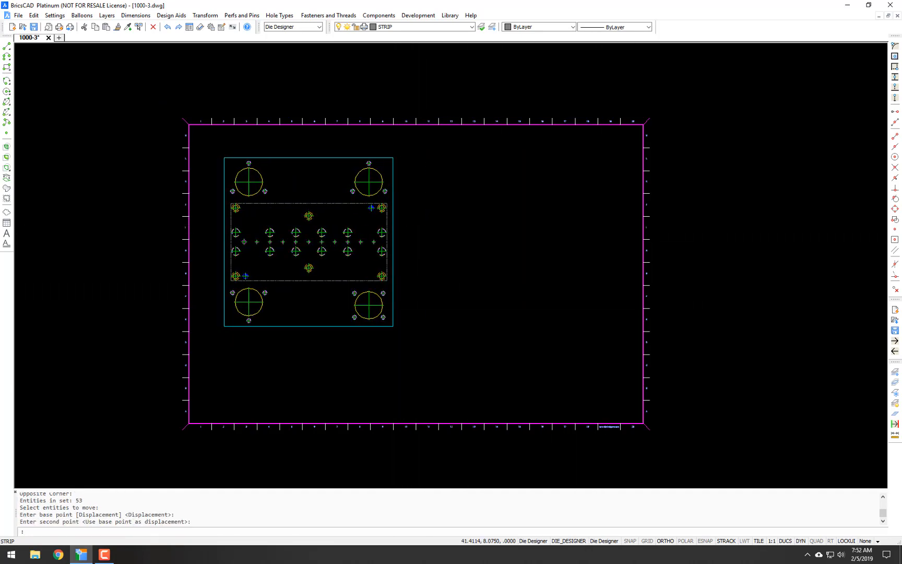
- Return to the previous sheet, 1000-2, and erase the die set view beside the dimensioned plates
left_click(894, 351)
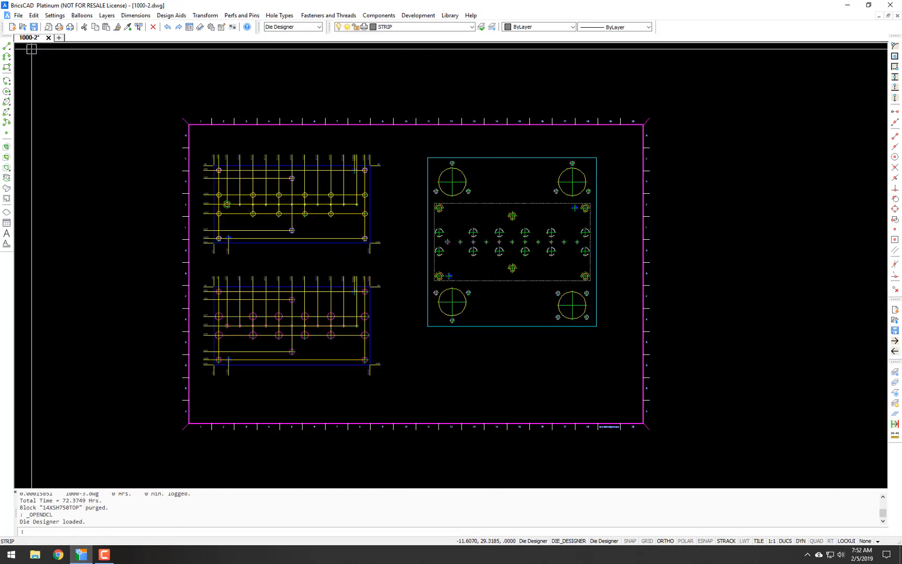
left_click(411, 364)
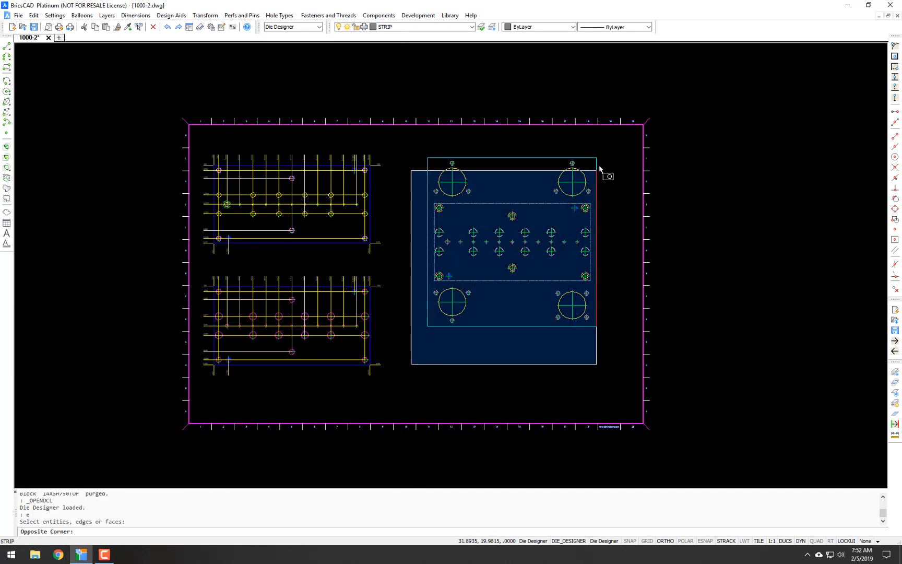
left_click(600, 168)
key("Return")
- Letter the holes of all objects with a hole table and place the hole data list to the right of the plates
middle_click_drag(446, 237, 475, 271)
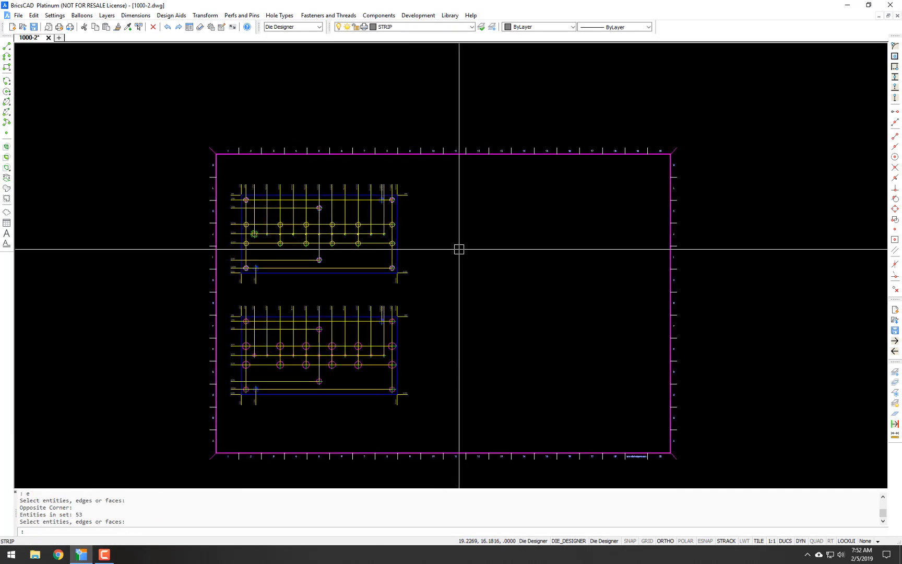
scroll(468, 259, "up", 3)
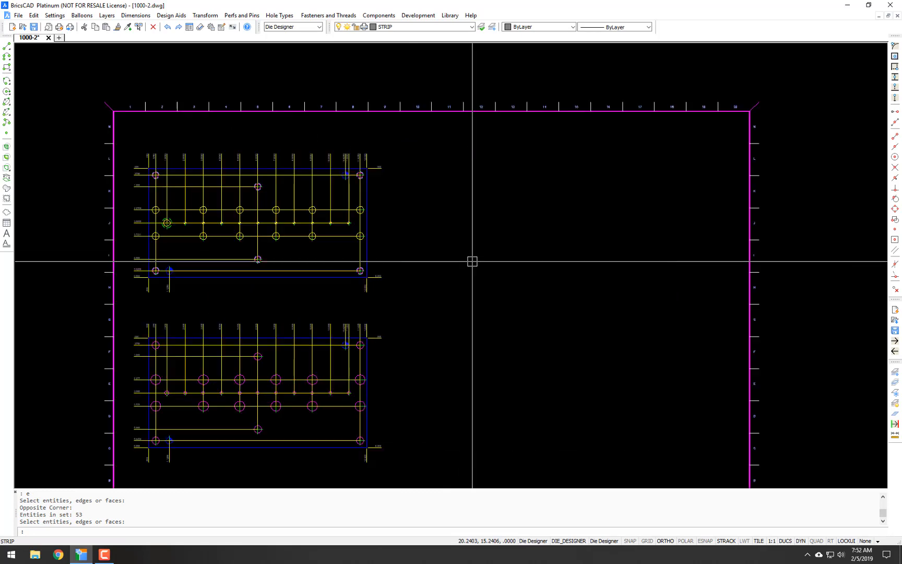
type("hd")
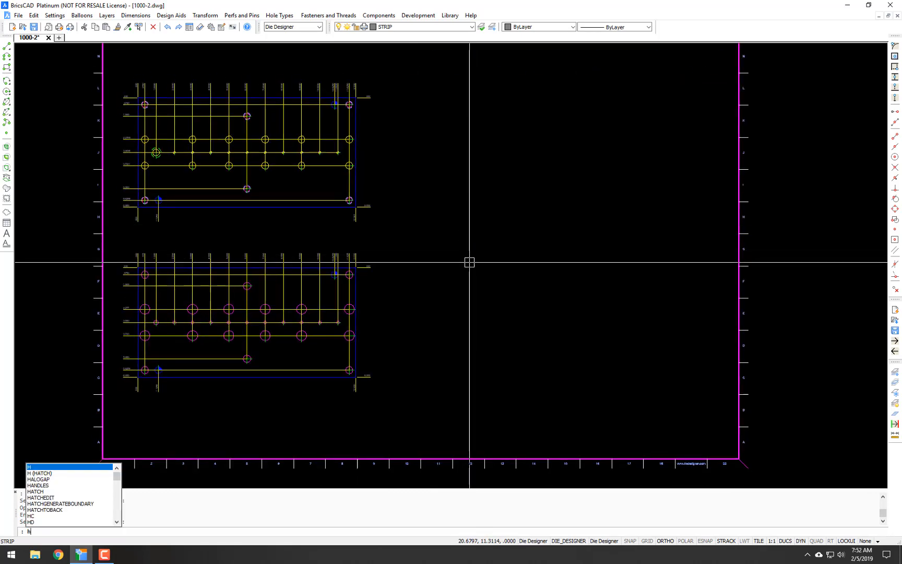
key("Return")
key("Return")
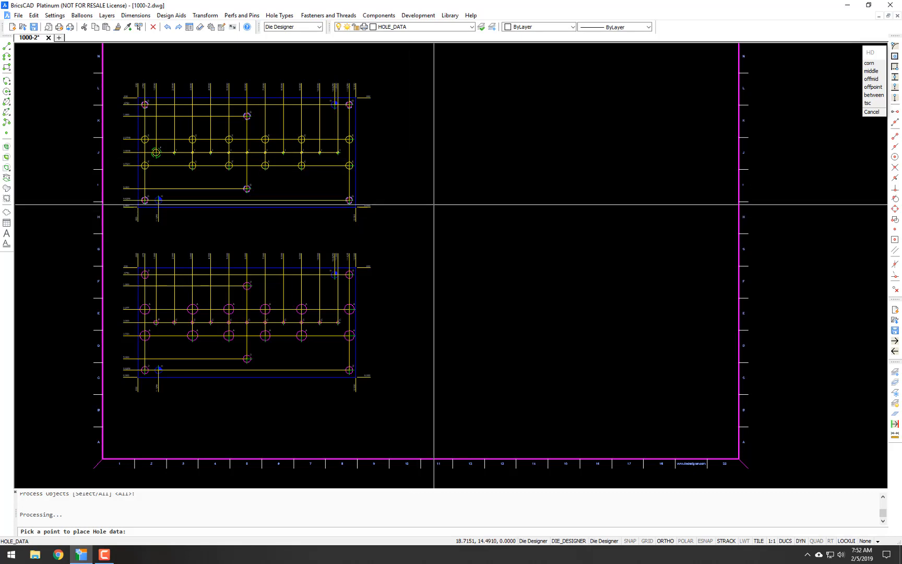
left_click(432, 204)
scroll(263, 129, "up", 5)
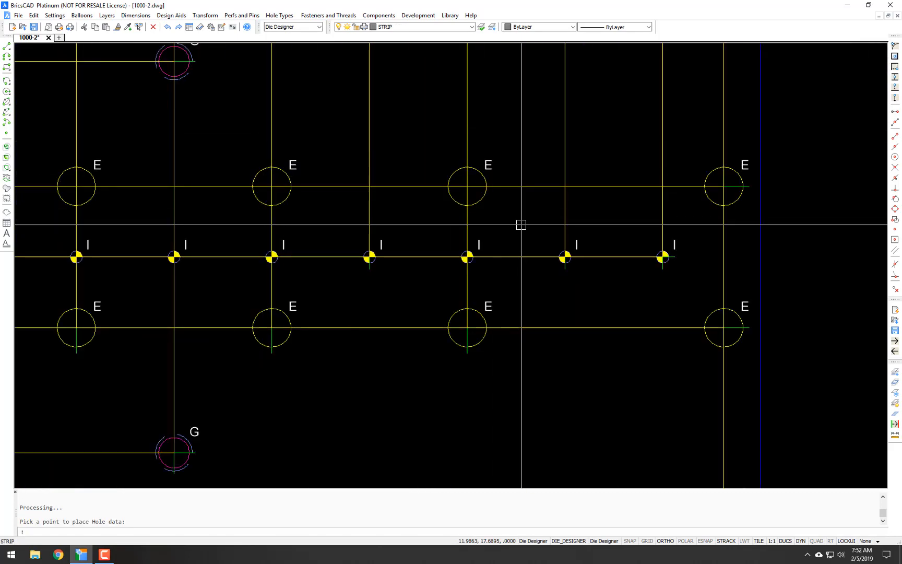
scroll(527, 258, "down", 5)
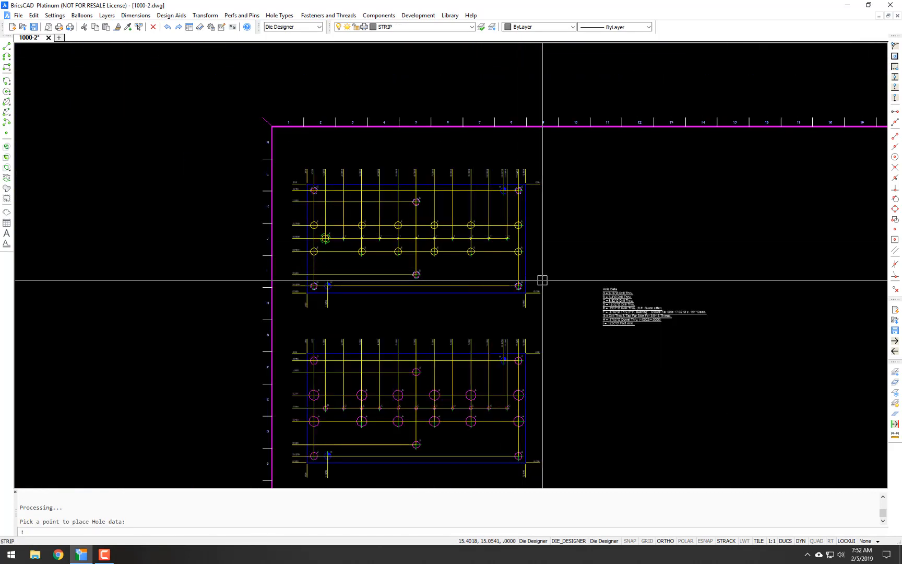
- Erase all hole letters and the hole data list with their layer isolated, and thaw the other layers
left_click(608, 342)
key("Return")
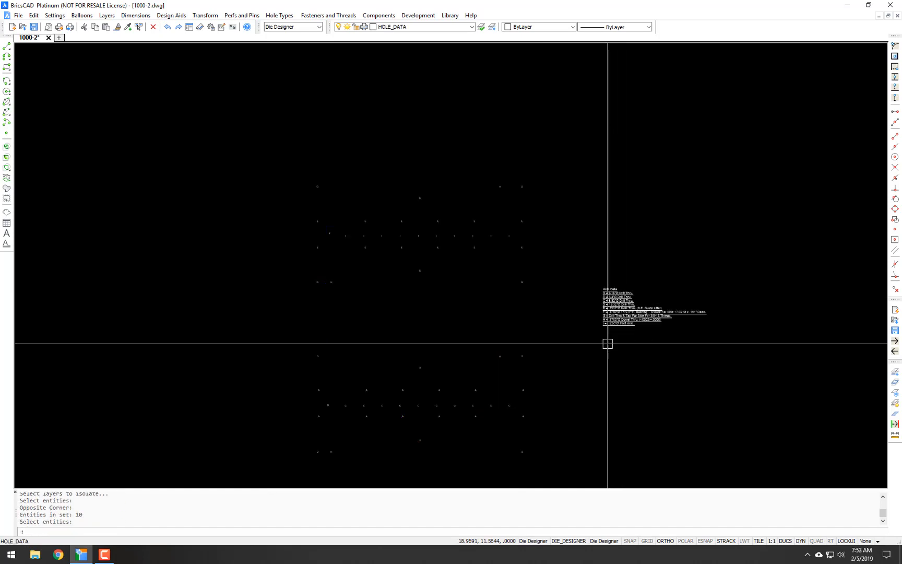
scroll(607, 341, "down", 3)
type("e")
key("Return")
left_click(679, 223)
left_click(431, 417)
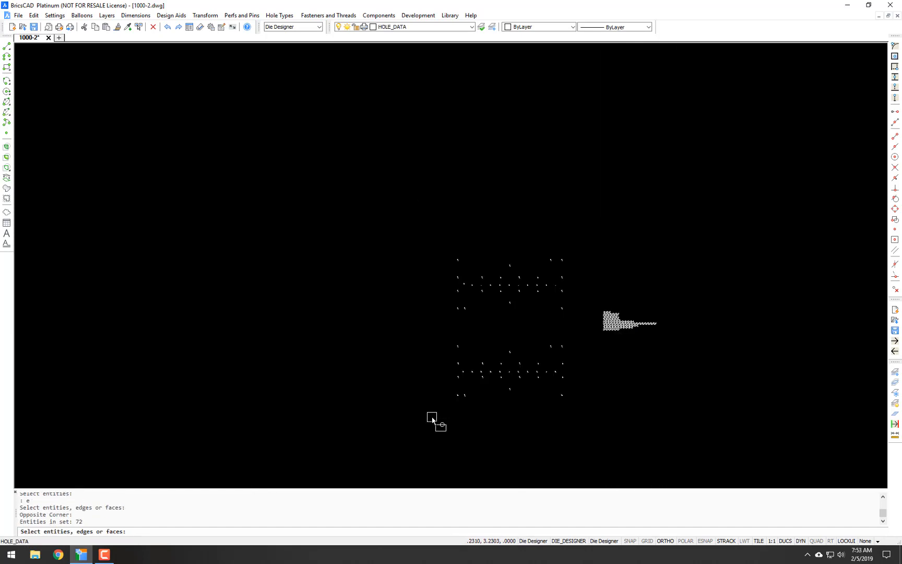
key("Return")
key("F2")
- Generate the hole table again for all objects and place the hole data list beside the upper plate's right edge
scroll(557, 303, "up", 6)
scroll(509, 277, "up", 2)
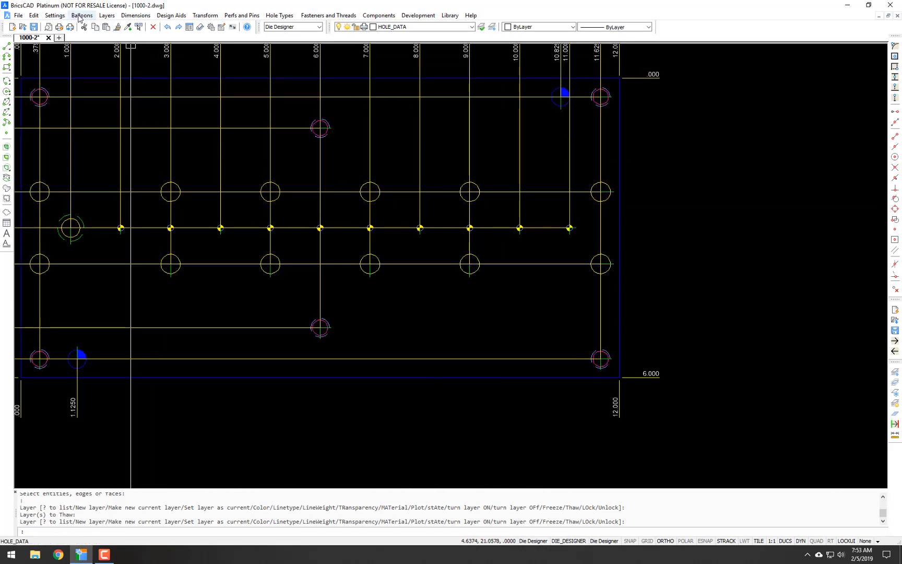
left_click(164, 16)
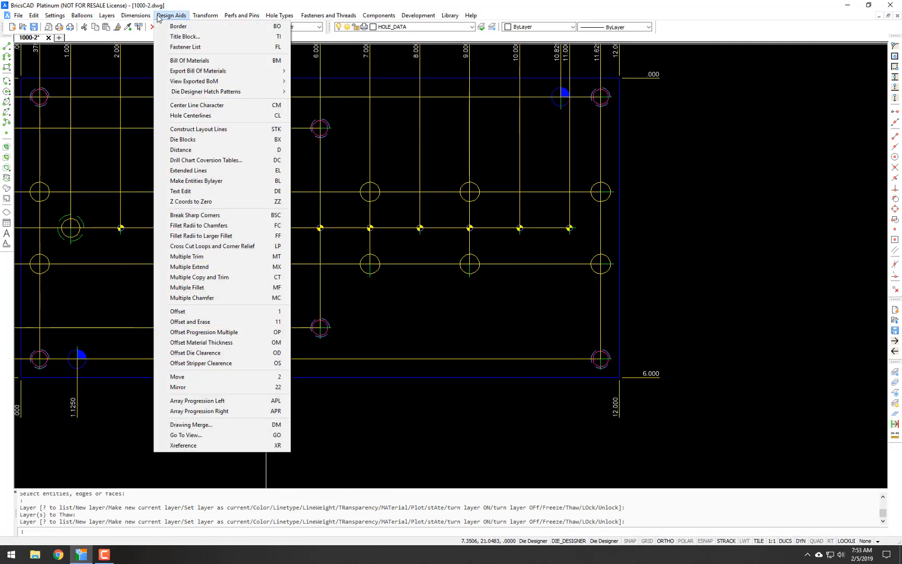
mouse_move(146, 16)
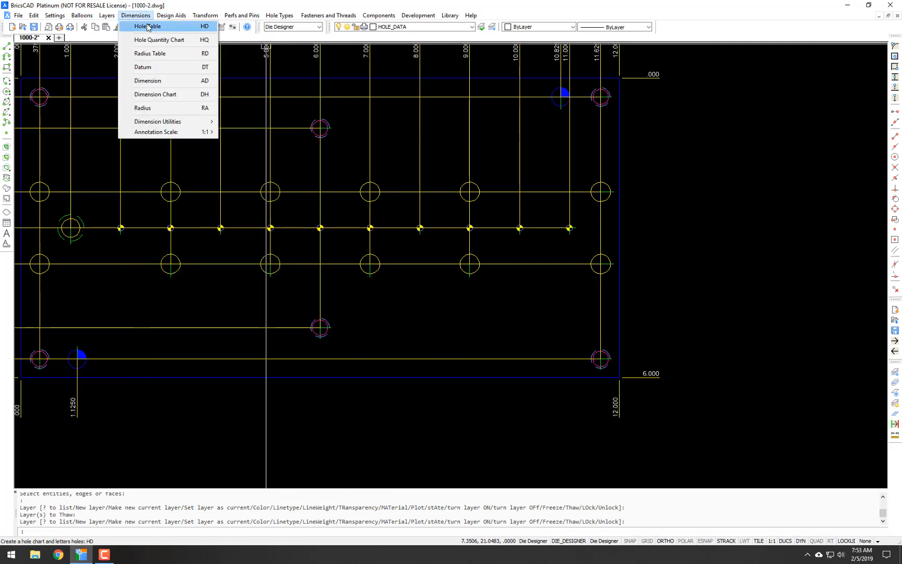
left_click(148, 26)
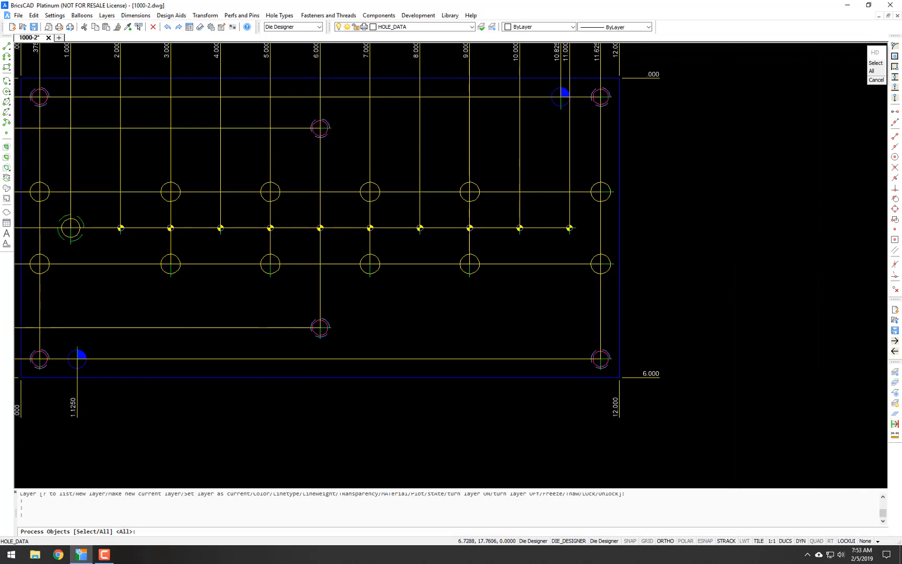
key("Return")
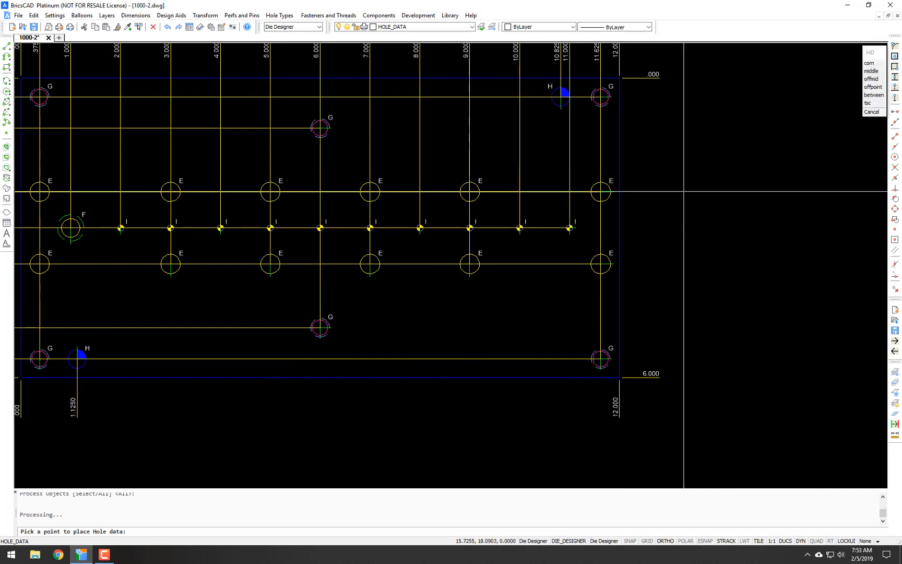
left_click(684, 191)
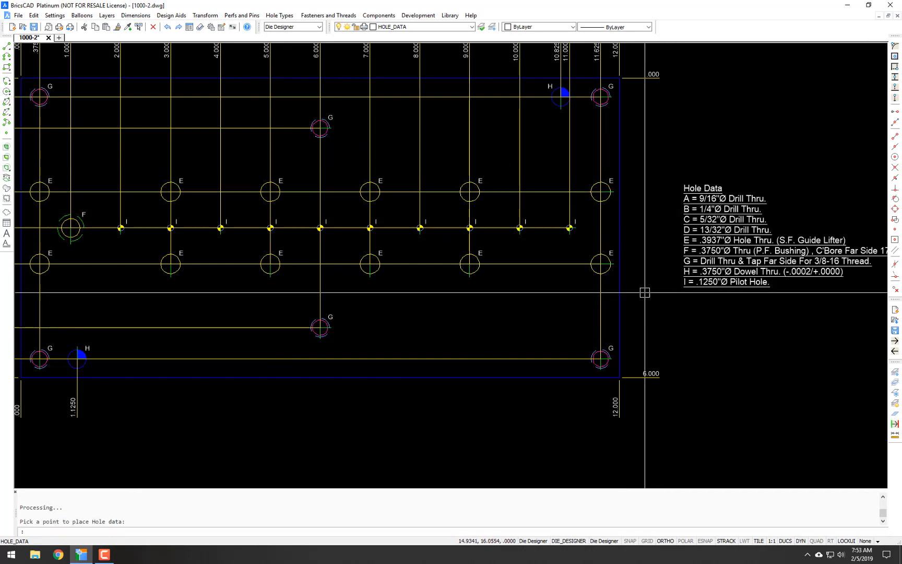
- Examine the hole letters on both plates against the descriptions in the hole data list
middle_click_drag(745, 323, 622, 329)
scroll(518, 231, "up", 5)
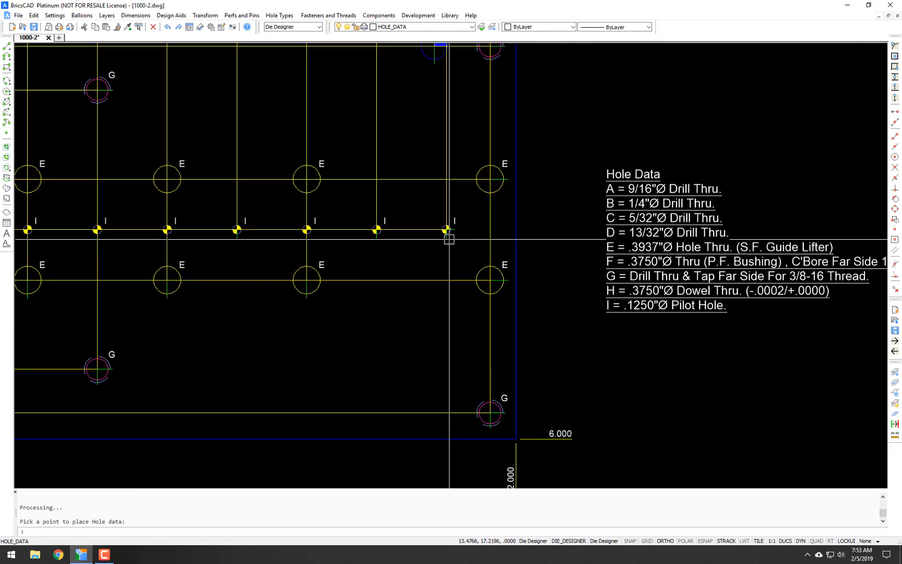
scroll(407, 205, "down", 4)
scroll(481, 302, "up", 3)
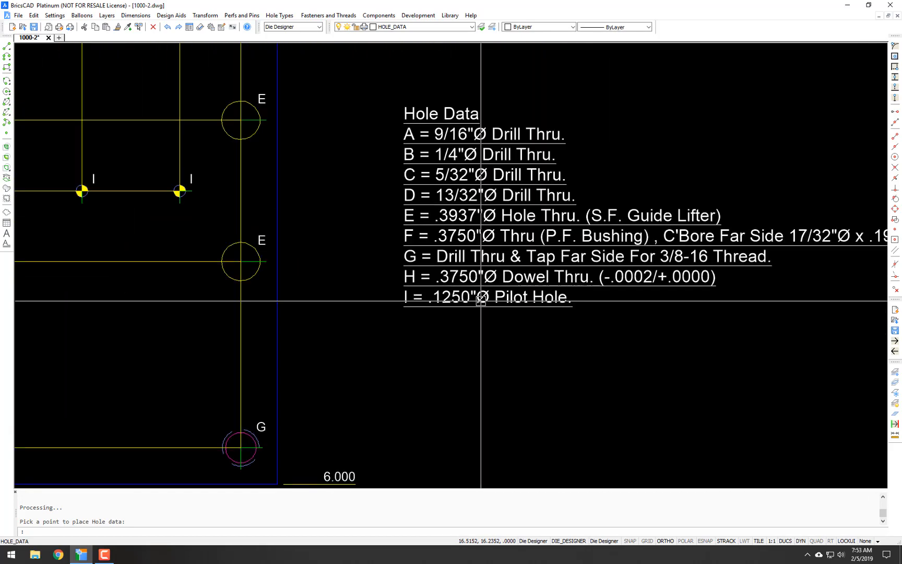
scroll(481, 303, "down", 3)
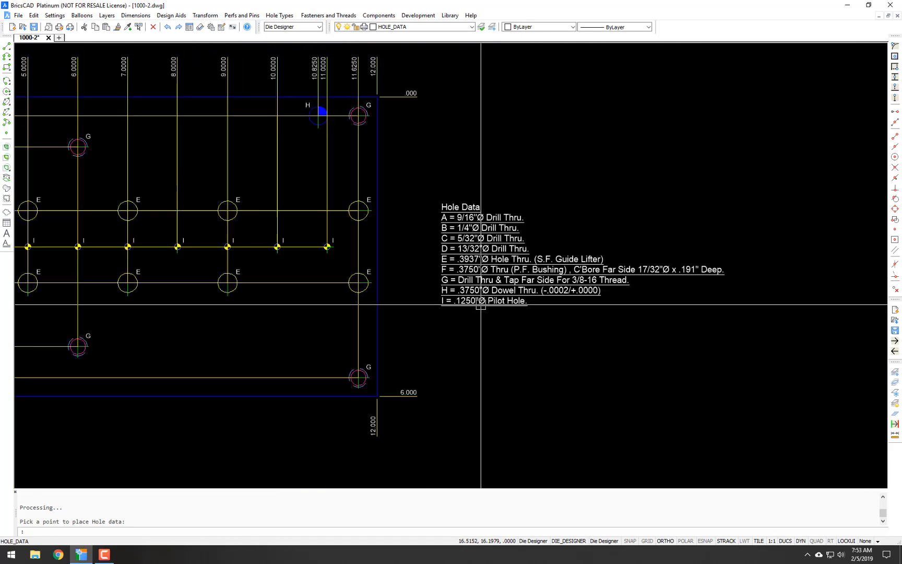
scroll(475, 302, "up", 1)
scroll(475, 211, "up", 4)
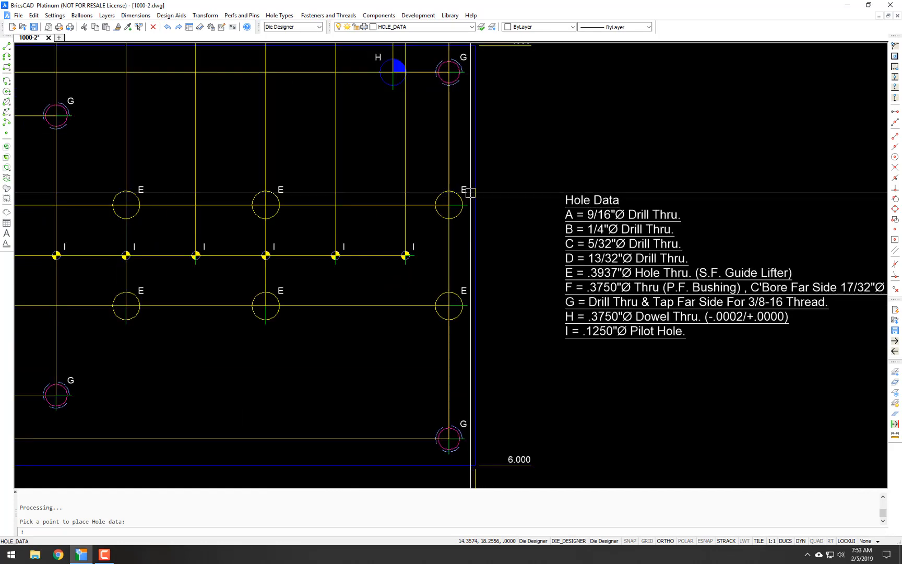
middle_click_drag(642, 285, 407, 181)
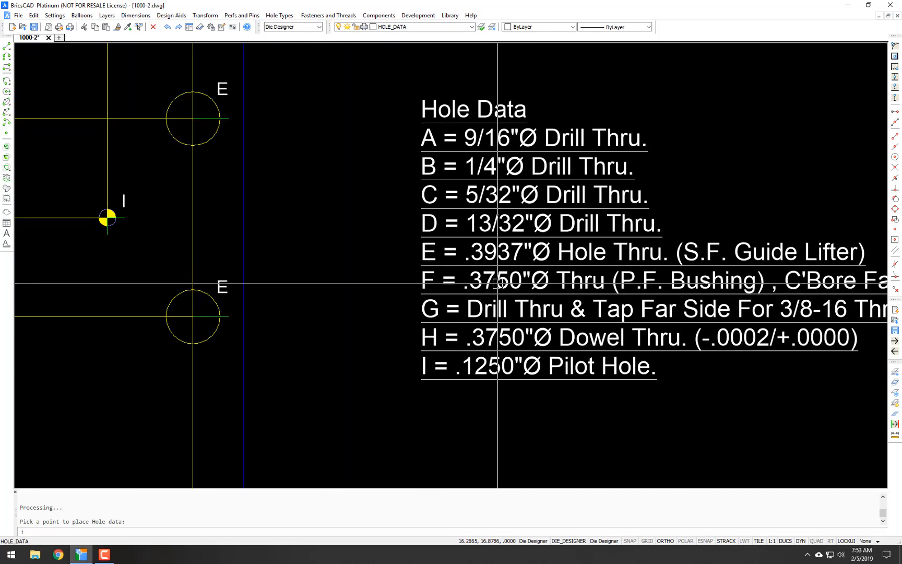
scroll(495, 249, "down", 1)
middle_click_drag(513, 271, 391, 278)
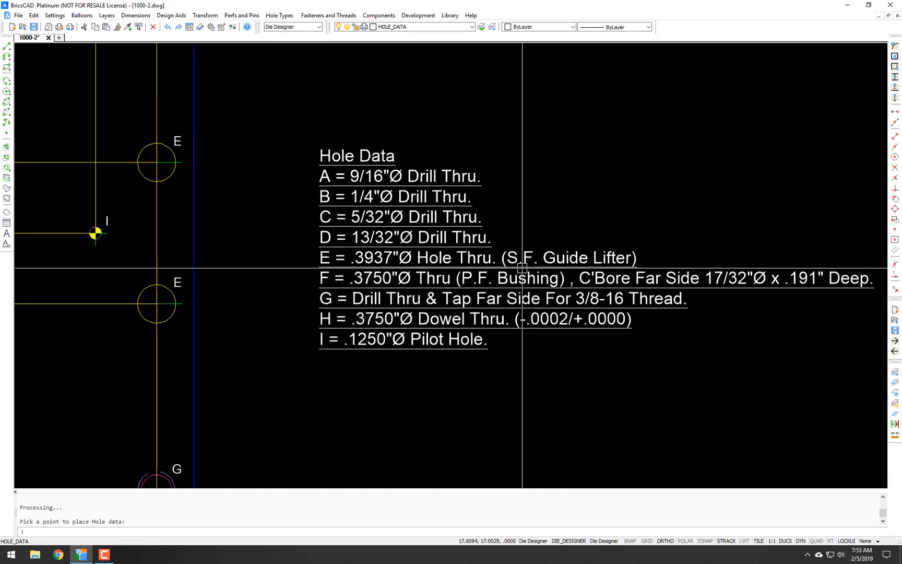
scroll(598, 275, "down", 4)
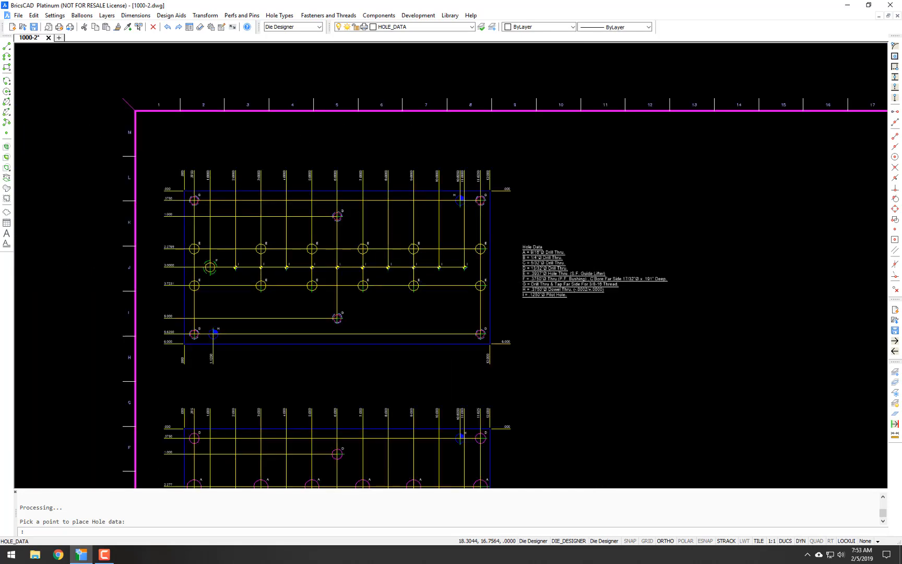
middle_click_drag(478, 309, 532, 139)
scroll(539, 321, "down", 3)
middle_click_drag(565, 266, 499, 298)
middle_click_drag(495, 203, 481, 267)
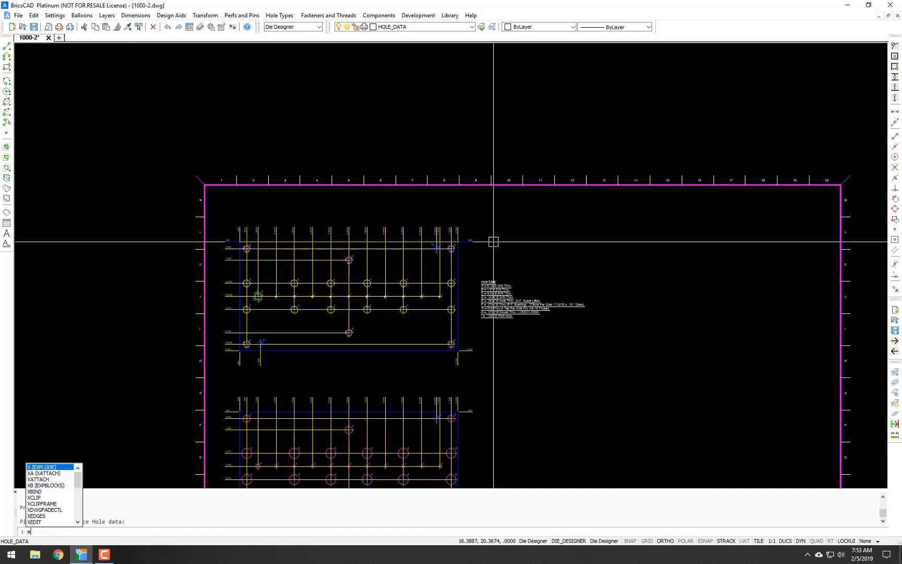
- Attach 1000-1.dwg as a reference at the outer upper-left corner of the sheet border and examine its leader balloon numbers
type("r")
key("Return")
key("Return")
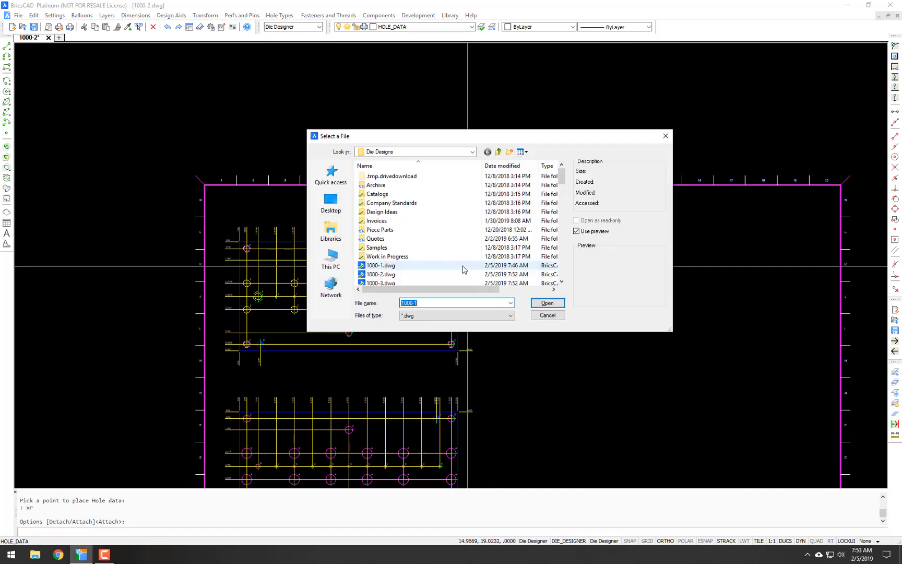
left_click(379, 265)
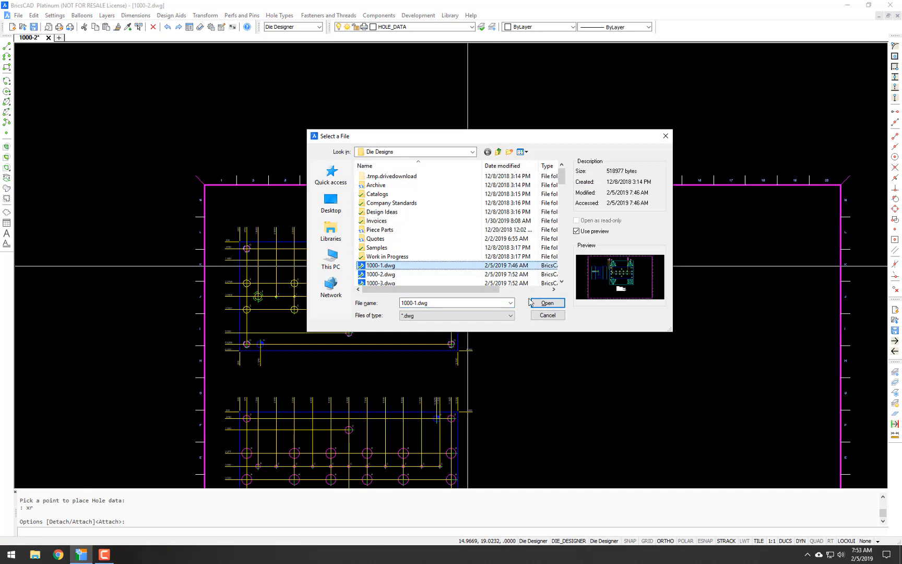
left_click(555, 307)
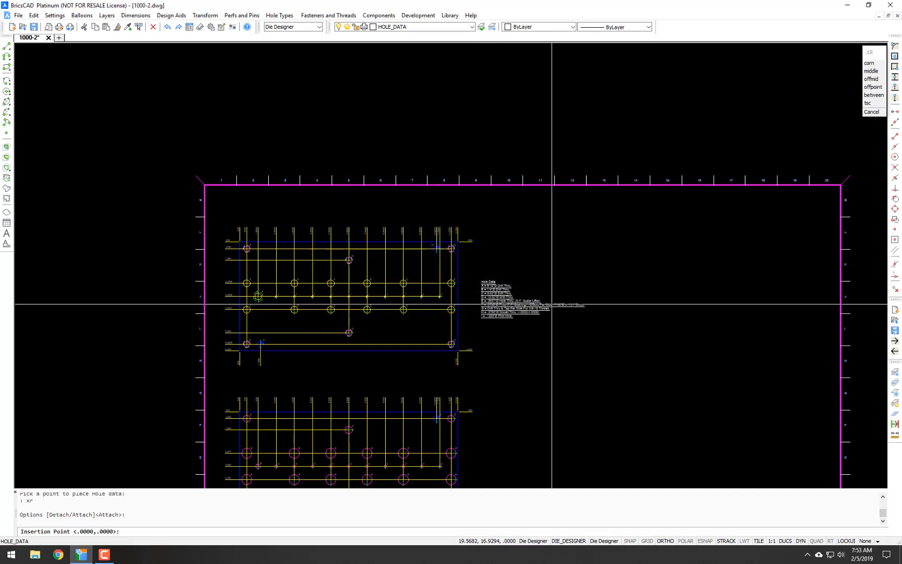
left_click(197, 176)
scroll(229, 164, "down", 3)
middle_click_drag(256, 126, 279, 266)
scroll(329, 160, "up", 3)
scroll(329, 193, "up", 4)
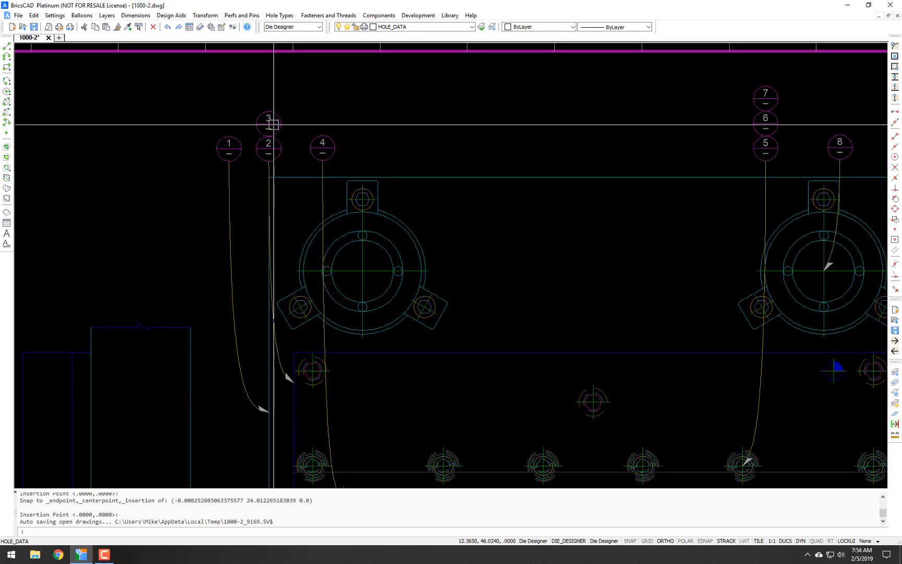
scroll(281, 146, "down", 6)
middle_click_drag(275, 326, 340, 222)
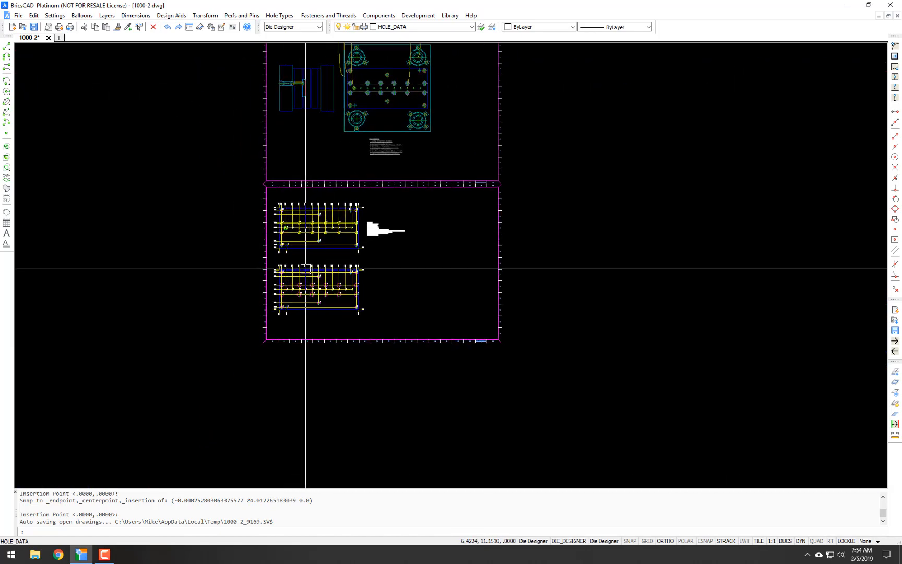
- Place a revision text balloon for detail 2, Die Yoke, 1 required, A-2, Rockwell C 56-58, below the upper plate
scroll(306, 269, "up", 5)
type("e")
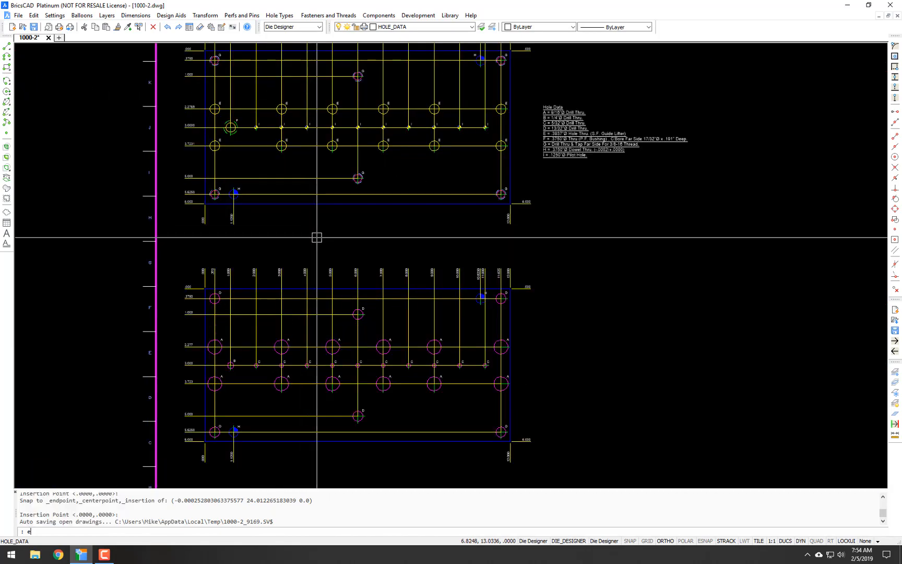
type("b")
key("Return")
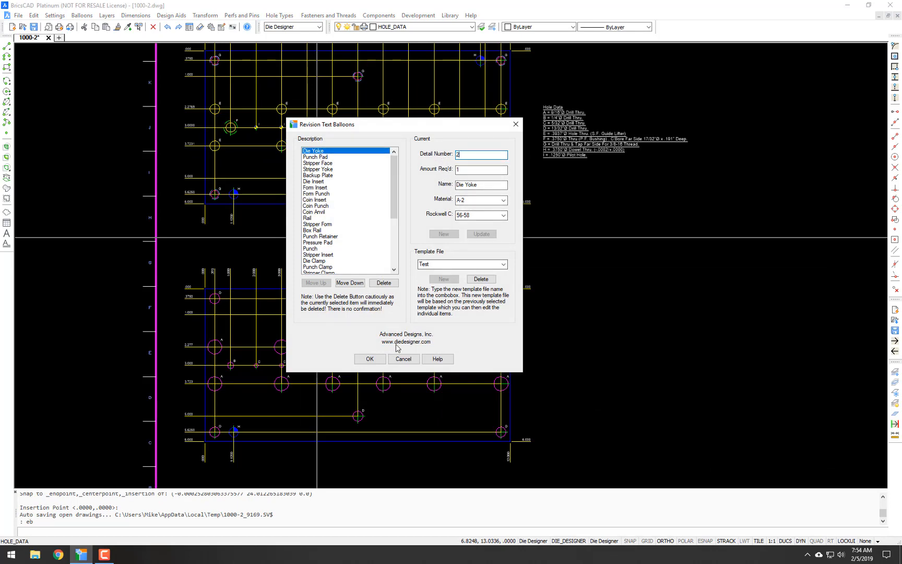
left_click(369, 359)
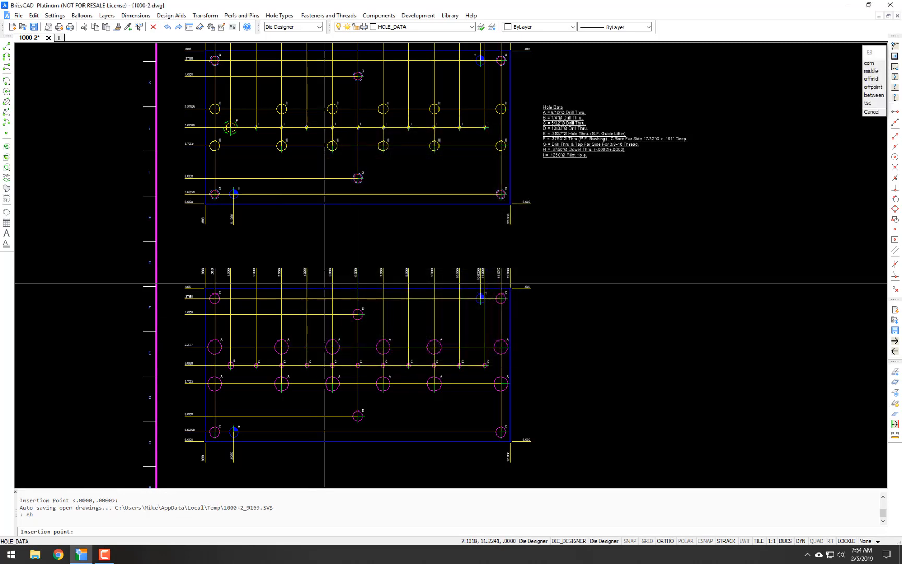
left_click(374, 226)
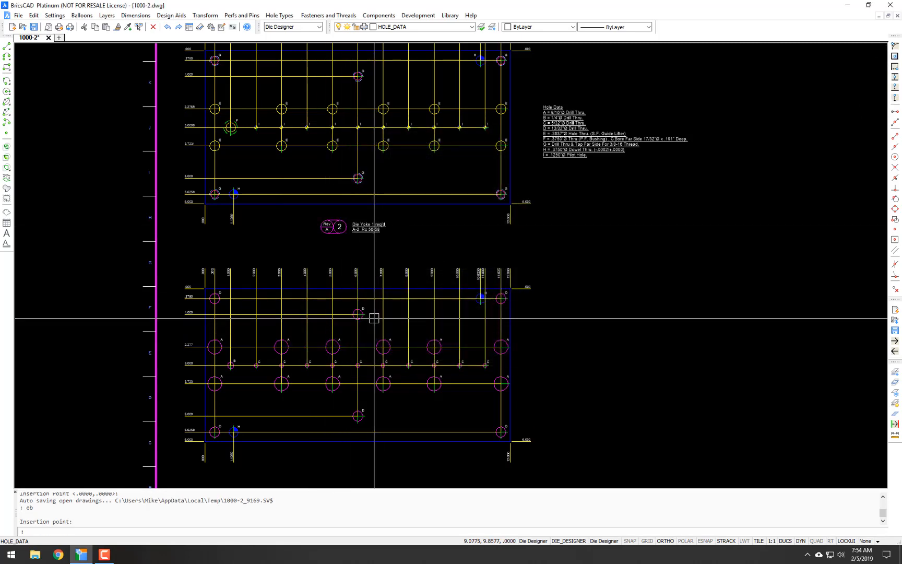
- Place a revision text balloon for detail 3, Backup Plate, 1 required, A-2, Rockwell C 56-58, below the lower plate
middle_click_drag(396, 311, 403, 192)
key("Return")
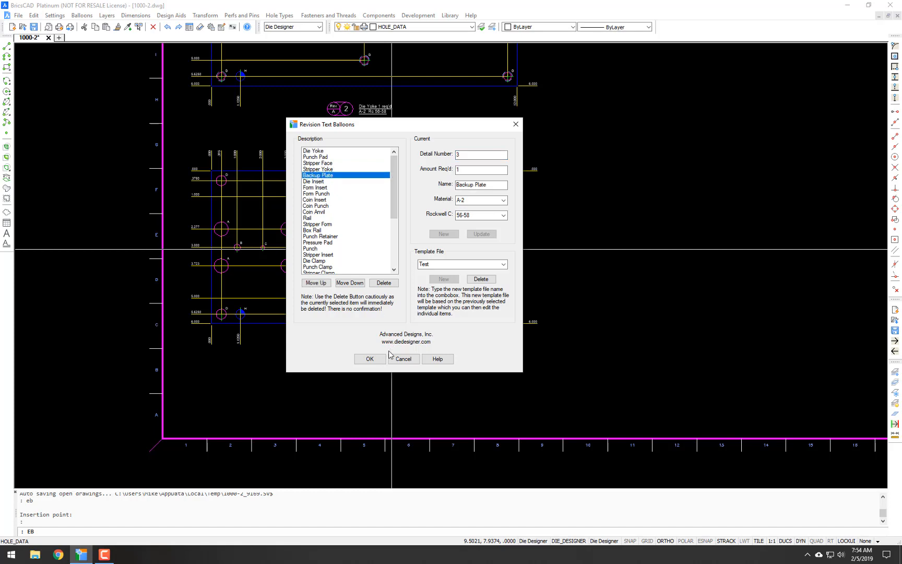
left_click(372, 359)
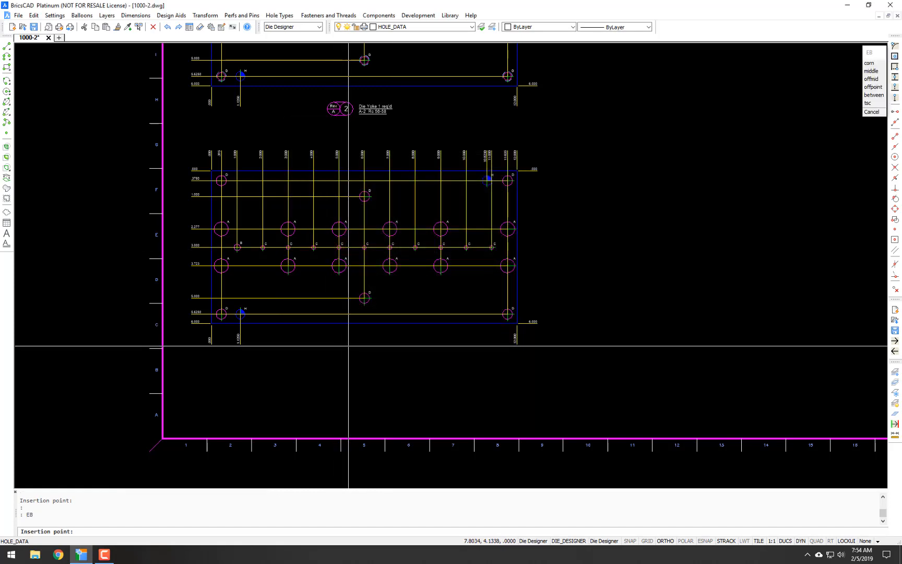
left_click(348, 345)
- Detach the 1000-1 reference from the drawing
scroll(490, 308, "down", 4)
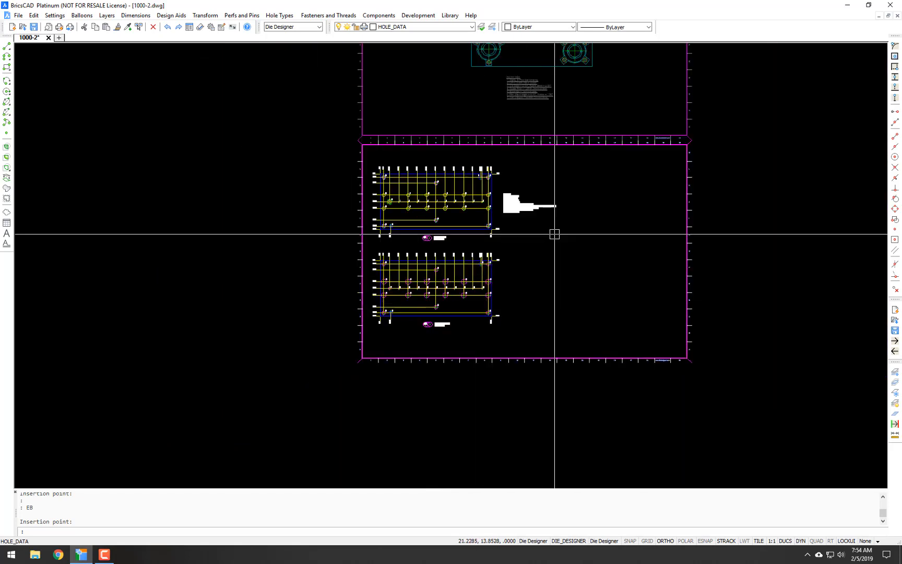
middle_click_drag(554, 233, 494, 263)
type("xr")
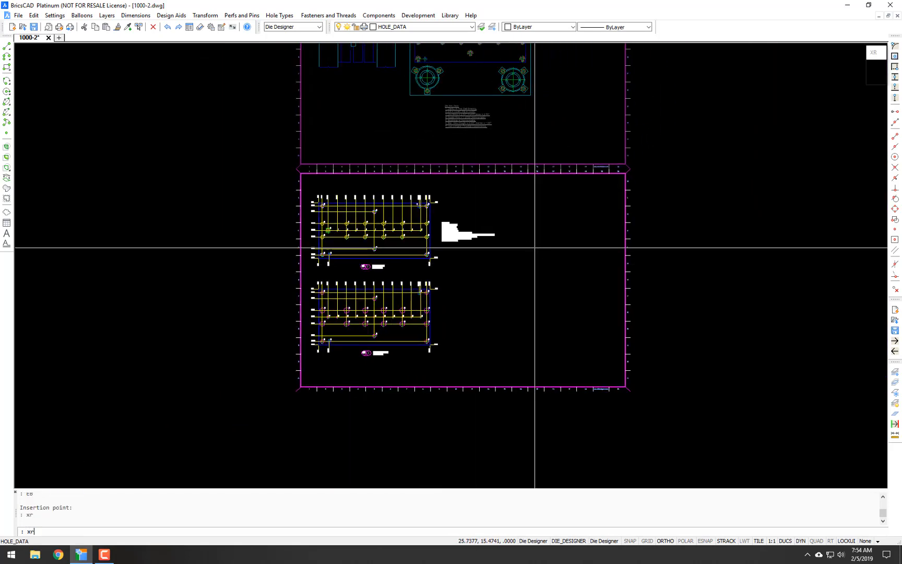
key("Return")
key("Return")
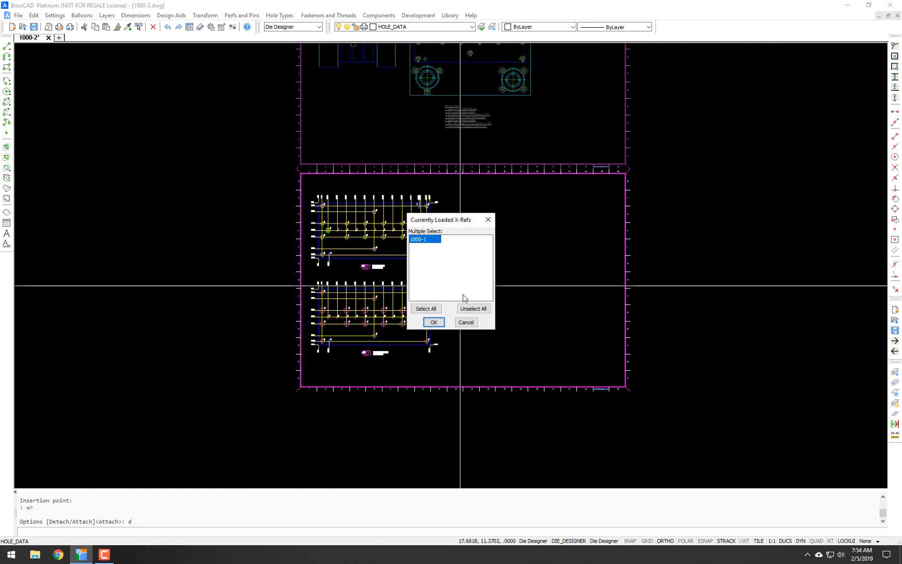
left_click(433, 322)
- Attach the detail size to the Die Yoke text balloon: length 12 and width 6 from the plate's lower and left edges, thickness 1
scroll(418, 252, "up", 3)
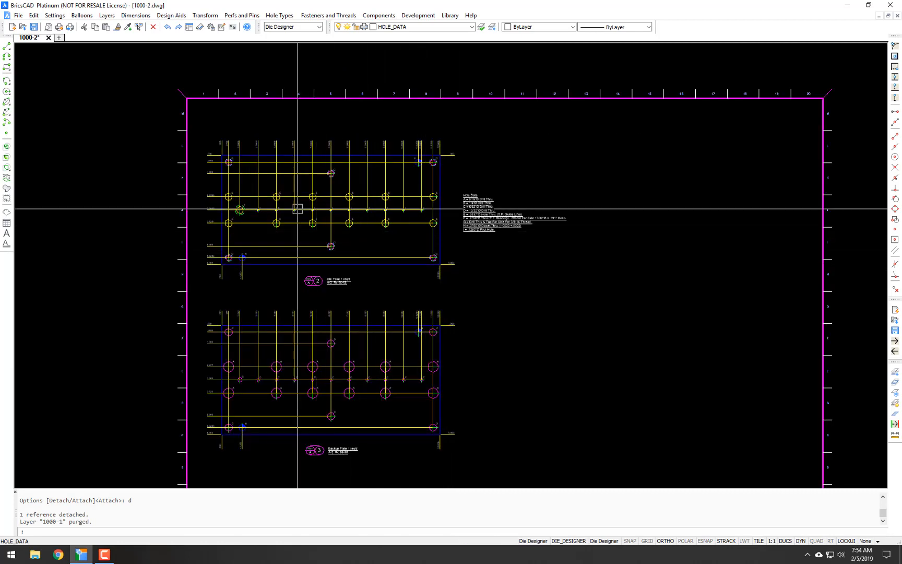
left_click(82, 15)
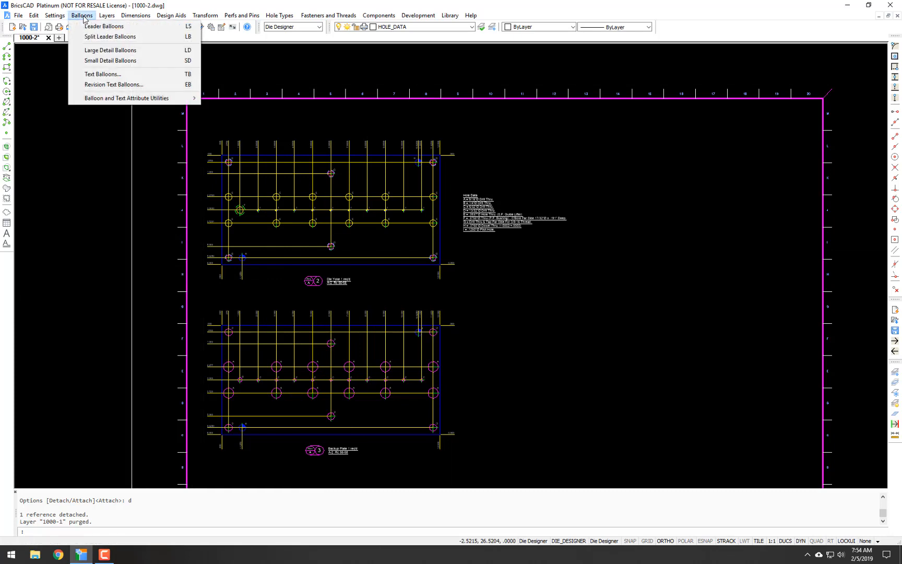
mouse_move(97, 99)
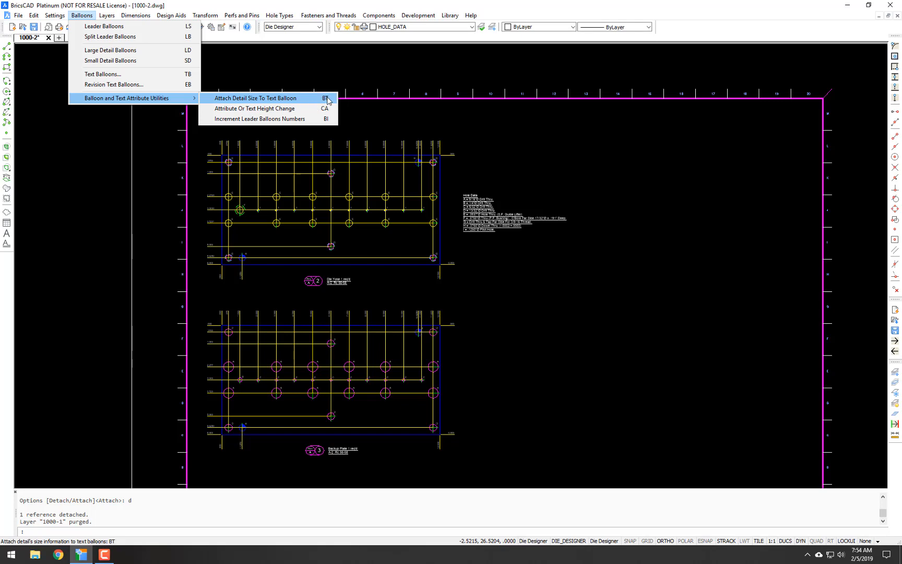
left_click(283, 99)
scroll(269, 349, "up", 5)
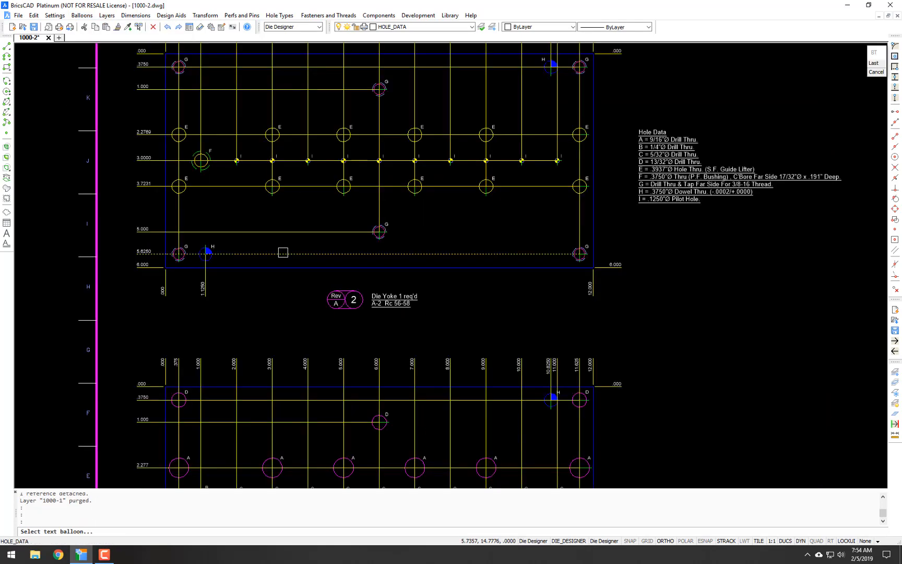
scroll(363, 316, "down", 3)
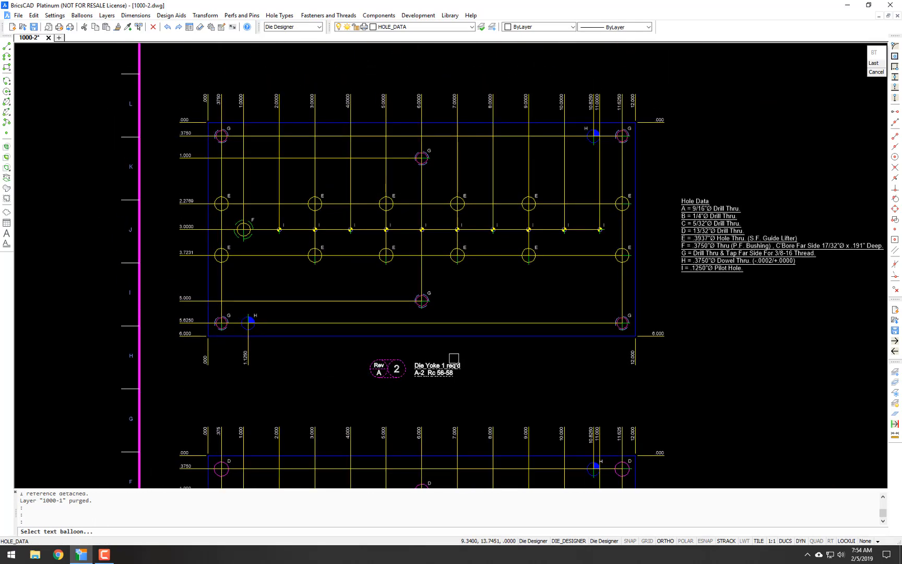
left_click(401, 361)
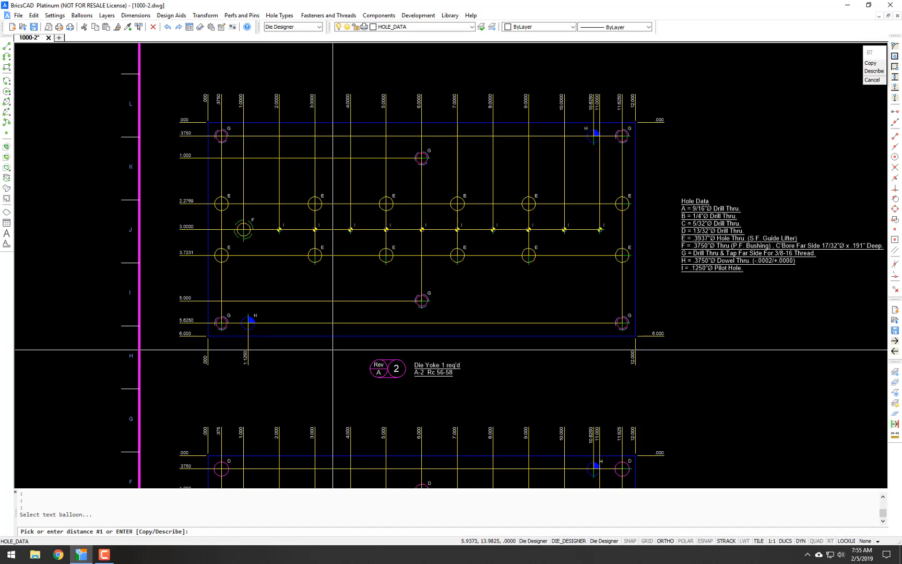
key("Return")
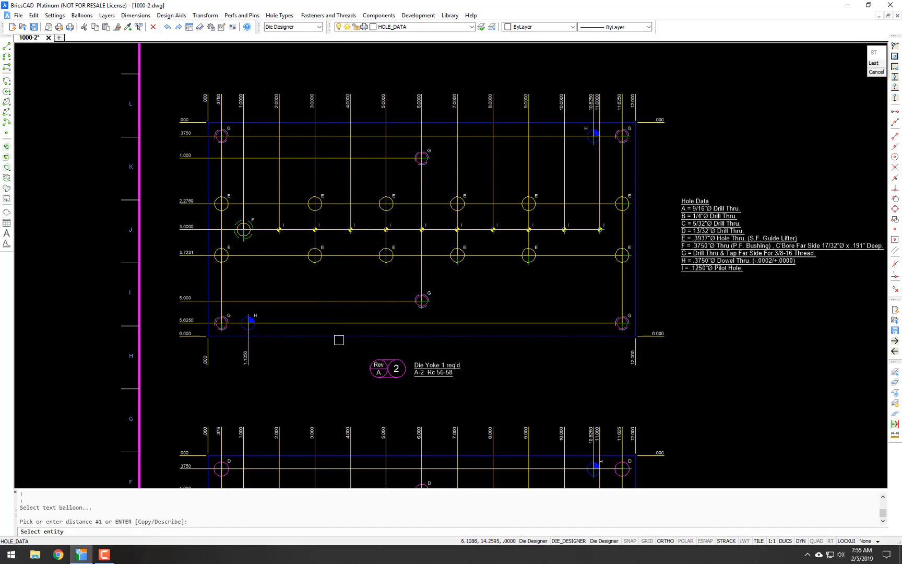
left_click(339, 335)
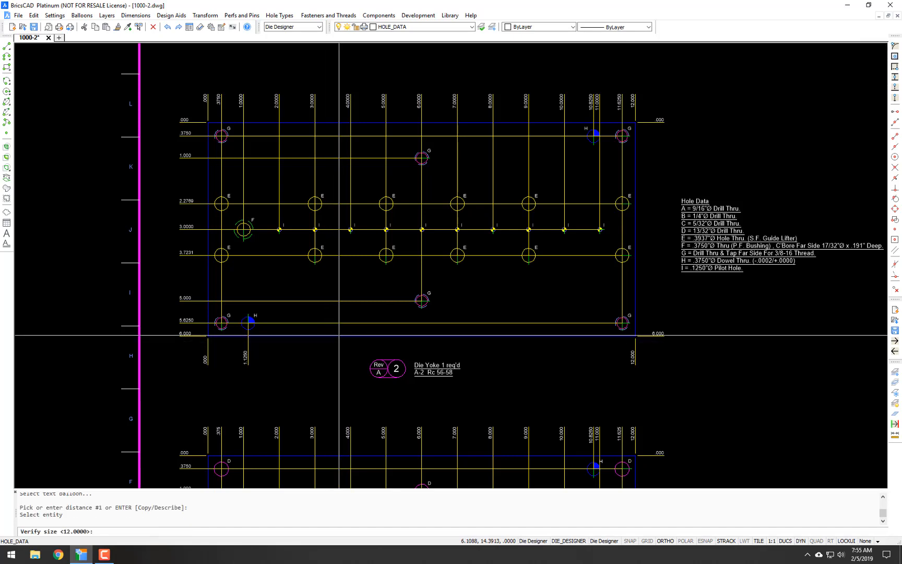
key("Return")
key("Return")
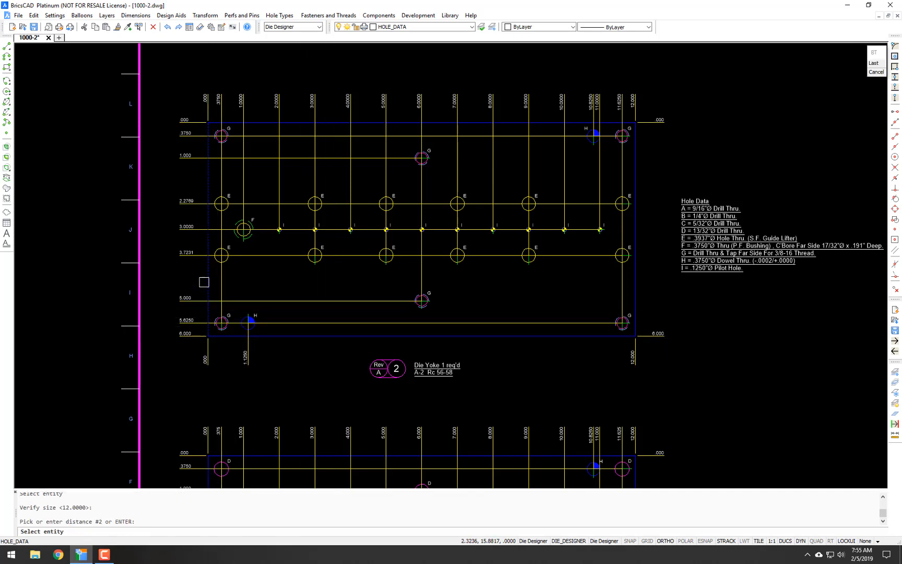
left_click(208, 279)
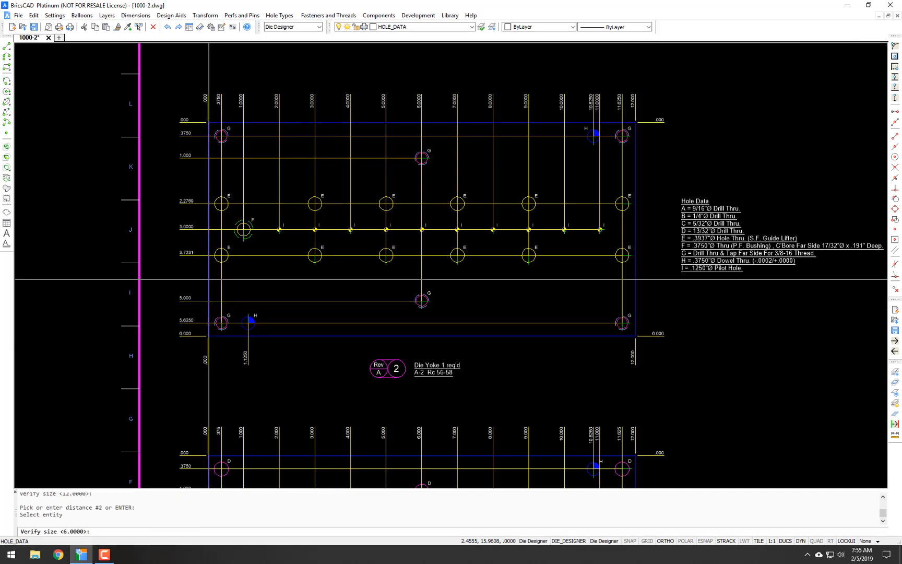
key("Return")
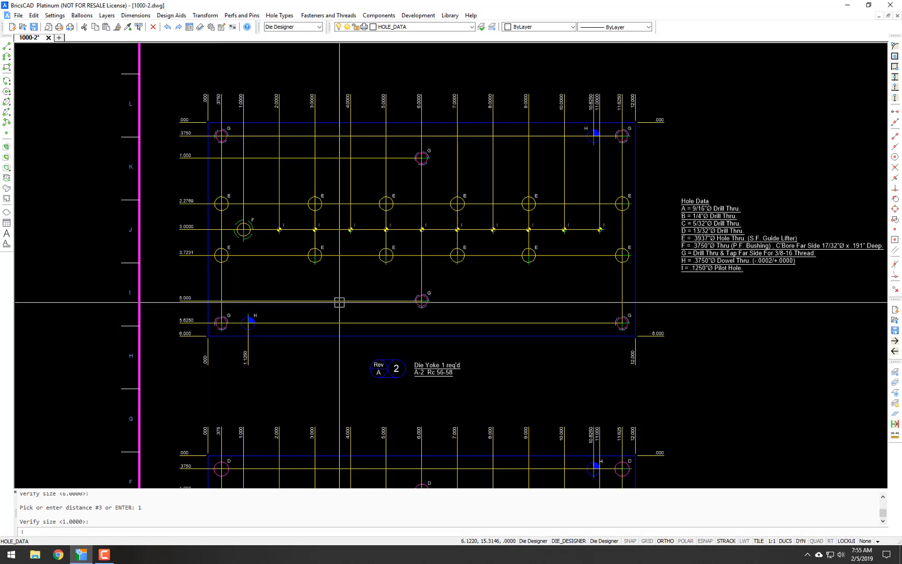
- Attach the detail size to the Backup Plate text balloon: length 12 and width 6 from the plate's edges, thickness .5
middle_click_drag(447, 350, 419, 175)
scroll(419, 175, "down", 3)
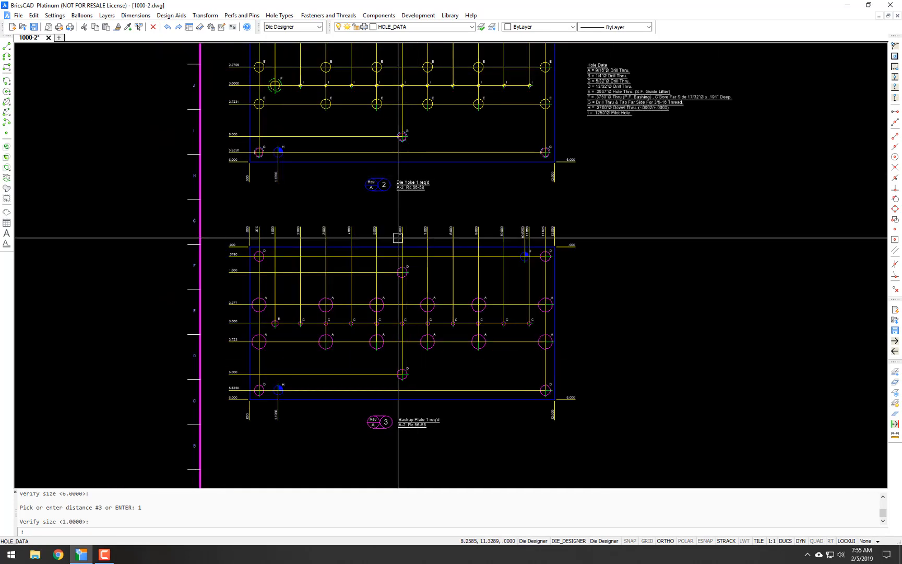
scroll(386, 295, "up", 3)
type("BT")
key("Return")
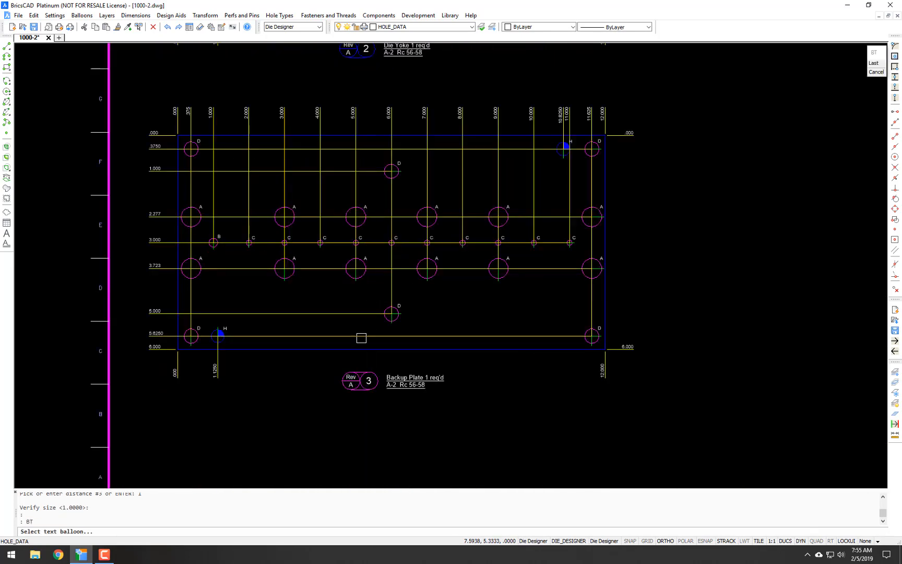
left_click(362, 371)
key("Return")
left_click(335, 351)
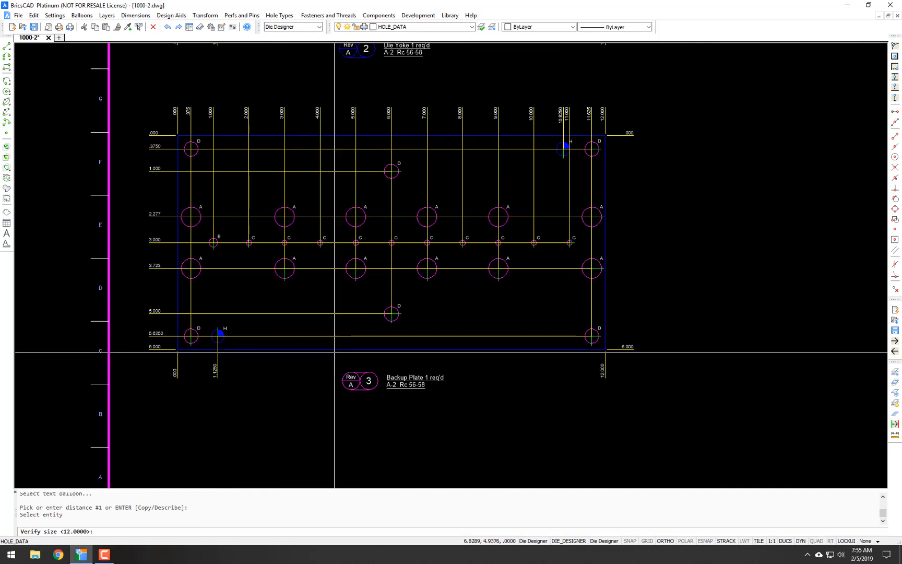
key("Return")
key("Return")
left_click(175, 293)
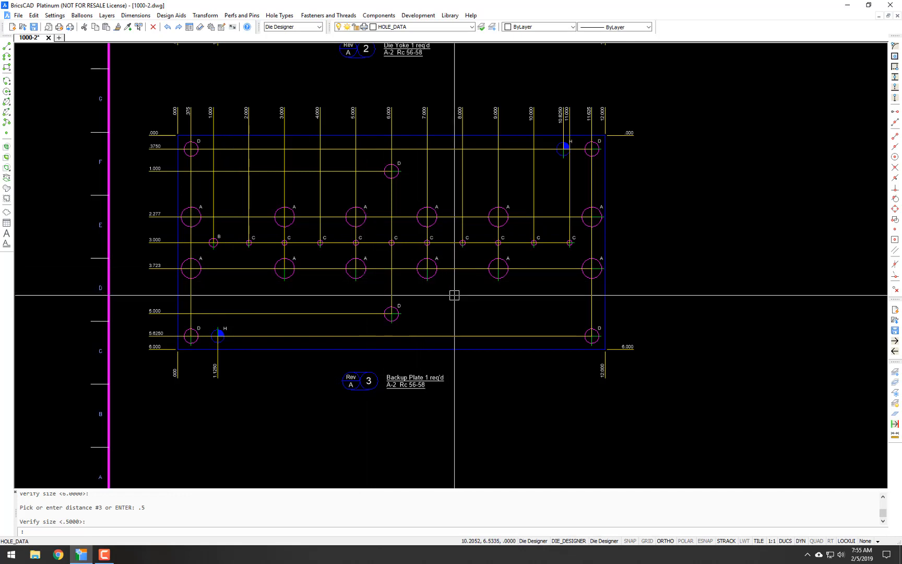
- Fit the finished plate sheet to its extents and go to the next drawing, 1000-3.dwg
scroll(489, 259, "down", 4)
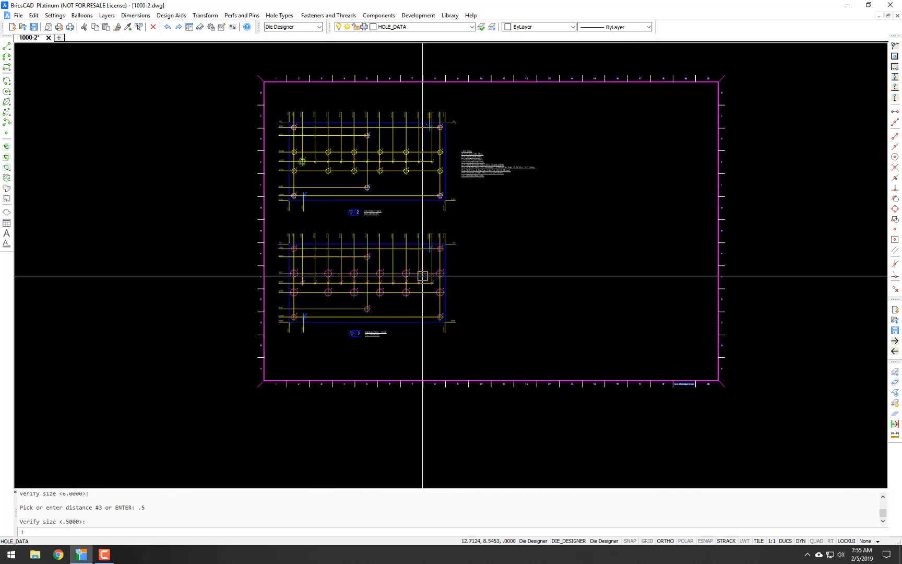
type("z")
key("Return")
type("e")
key("Return")
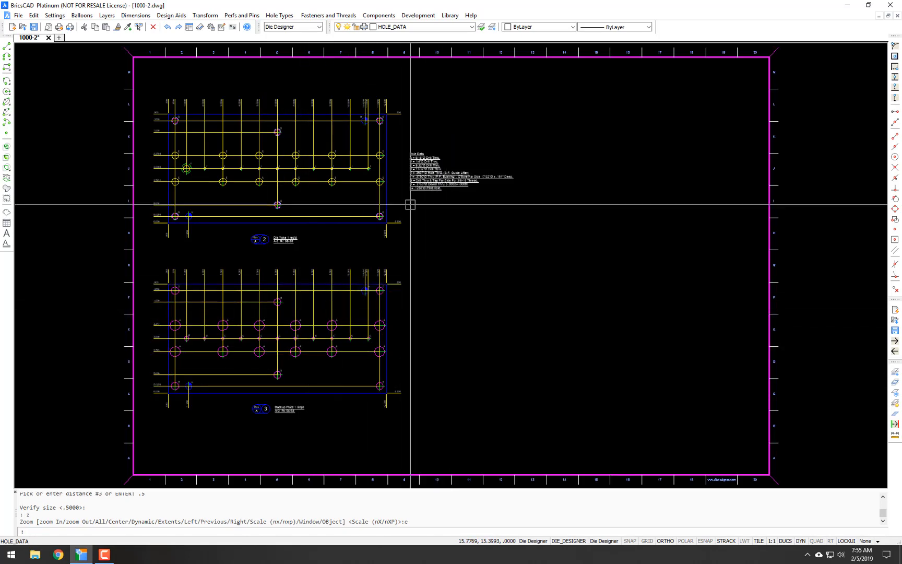
left_click(895, 341)
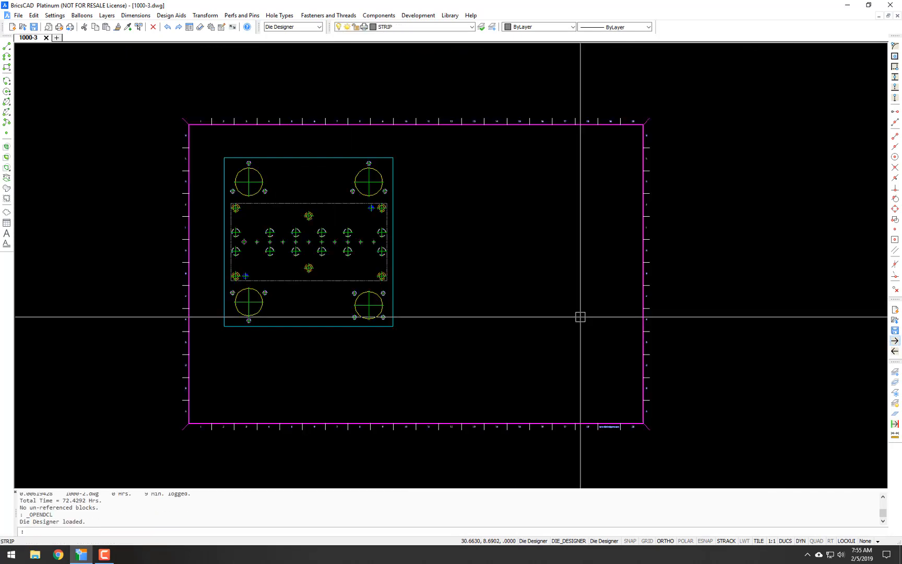
- Start datum dimensioning on the die set plate and set the datum base point at the dashed outline's upper-left corner
scroll(313, 233, "up", 2)
scroll(312, 233, "up", 2)
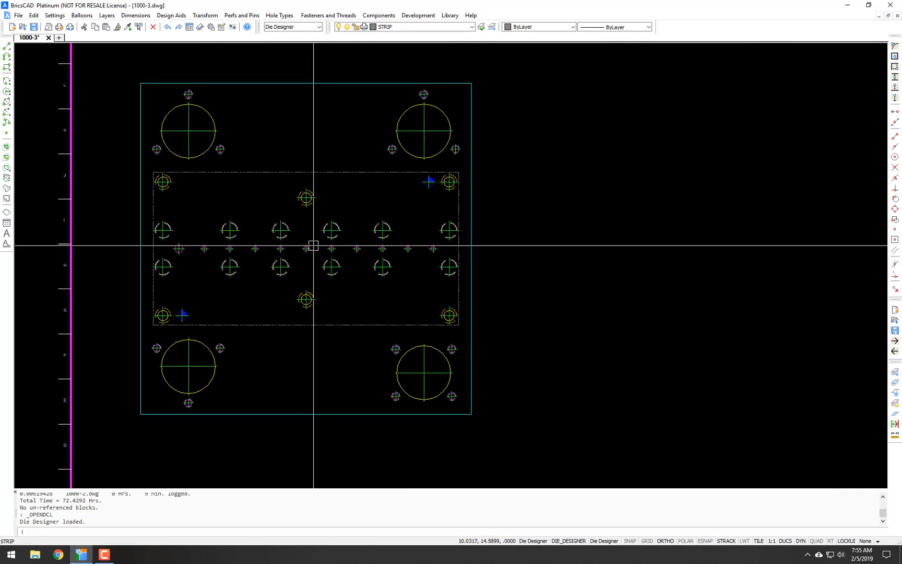
type("dt")
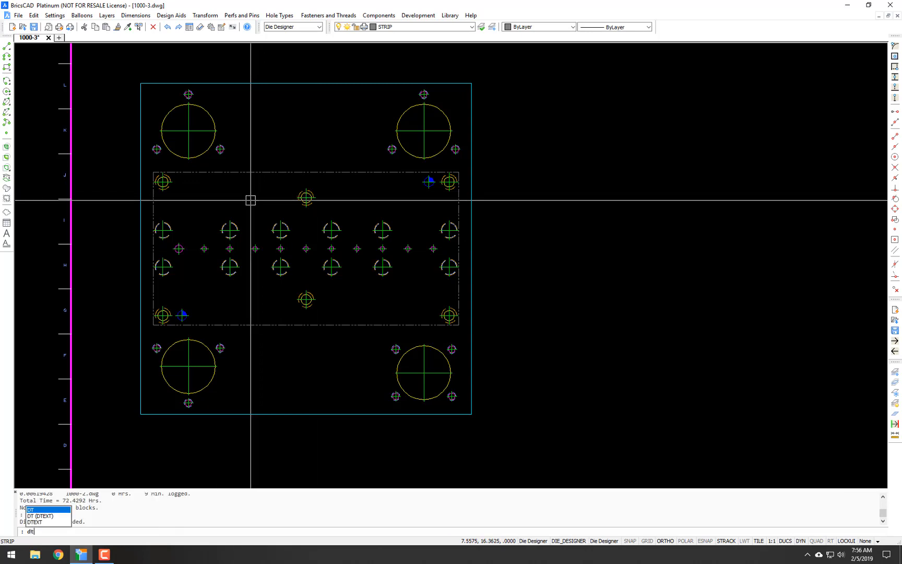
key("Return")
type("b")
key("Return")
left_click(203, 179)
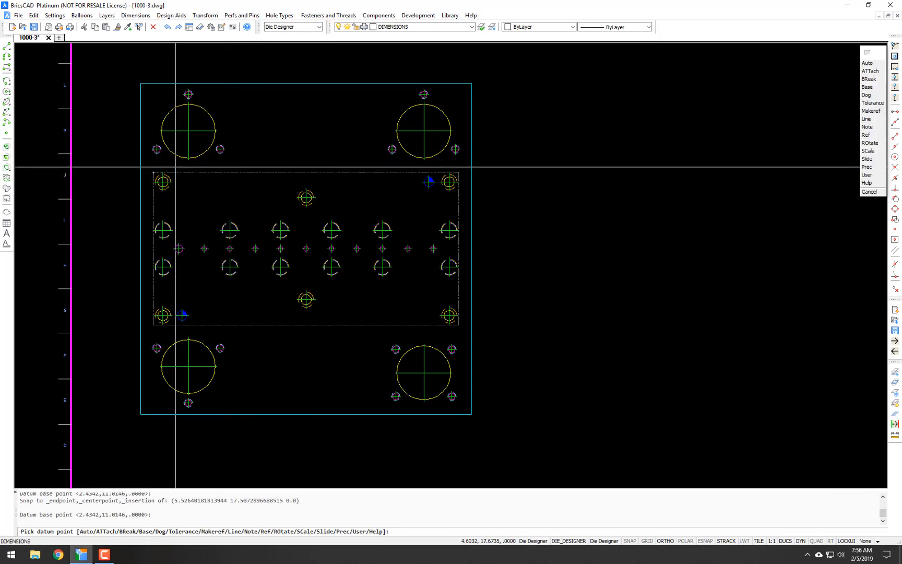
- Place vertical and horizontal zero datum dimensions at the dashed outline's upper-left corner, making both boxed reference dimensions
scroll(152, 161, "up", 3)
left_click(160, 190)
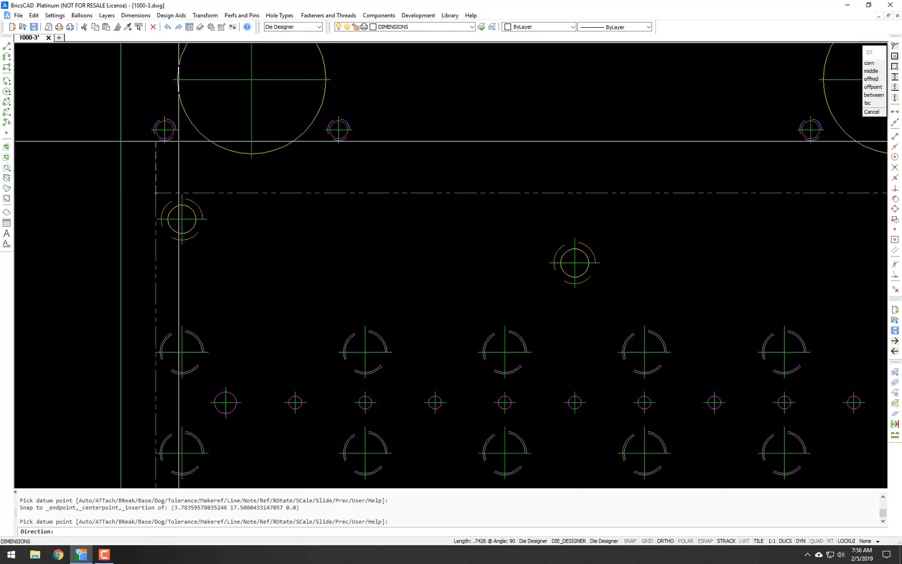
left_click(183, 74)
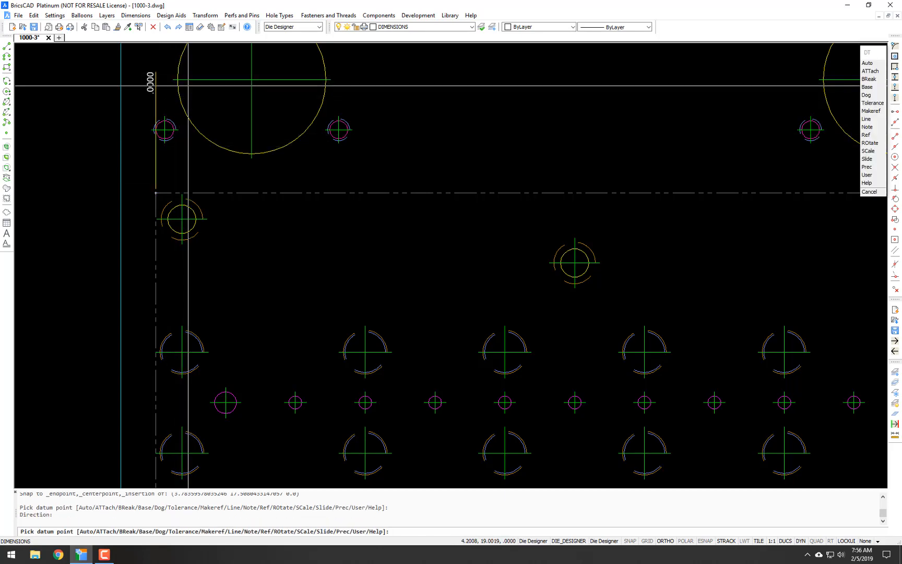
type("m")
key("Return")
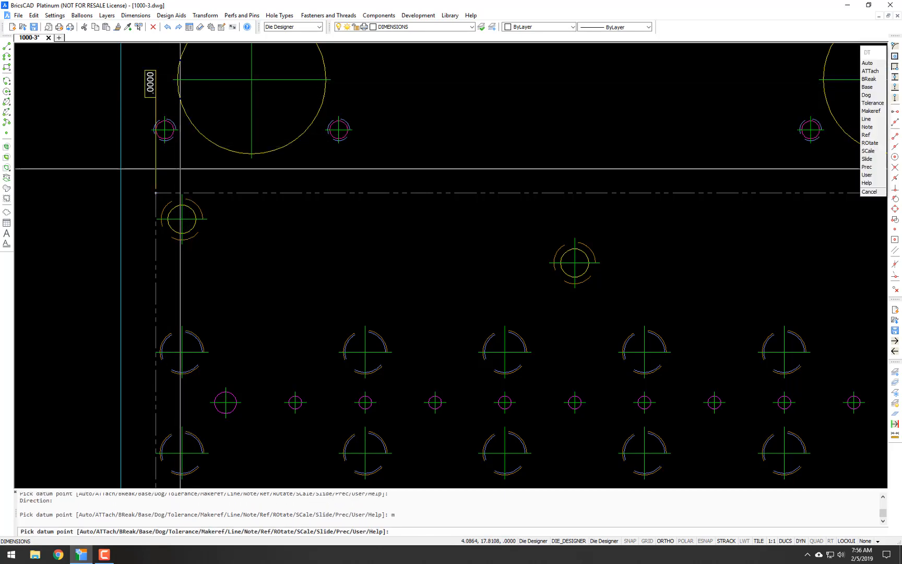
left_click(155, 193)
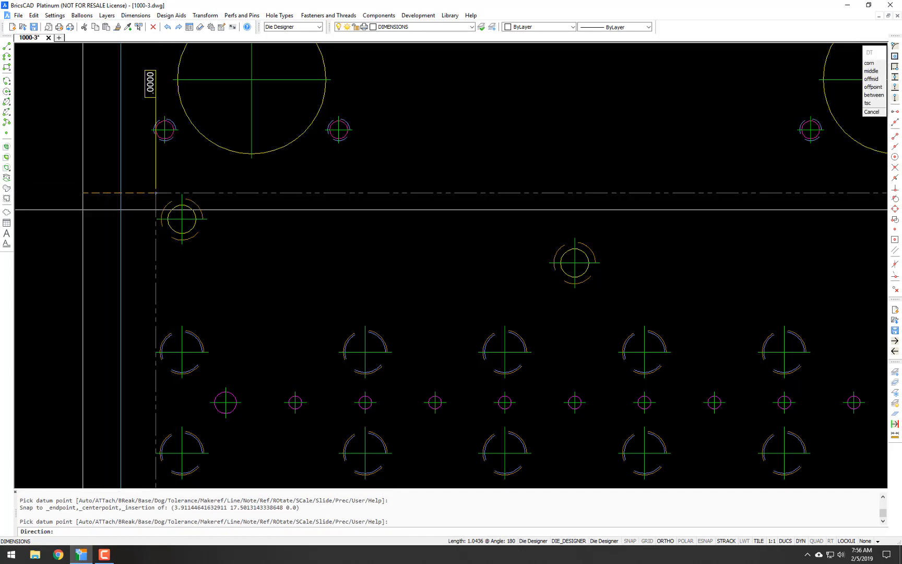
scroll(89, 206, "down", 5)
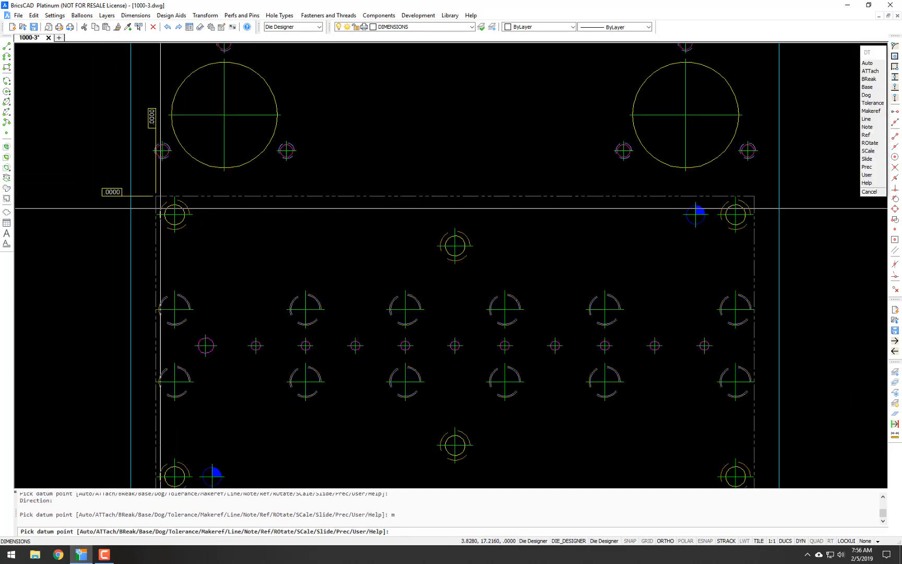
- Add boxed reference datum dimensions at the dashed outline's lower-left corner for height and upper-right corner for width
left_click(153, 418)
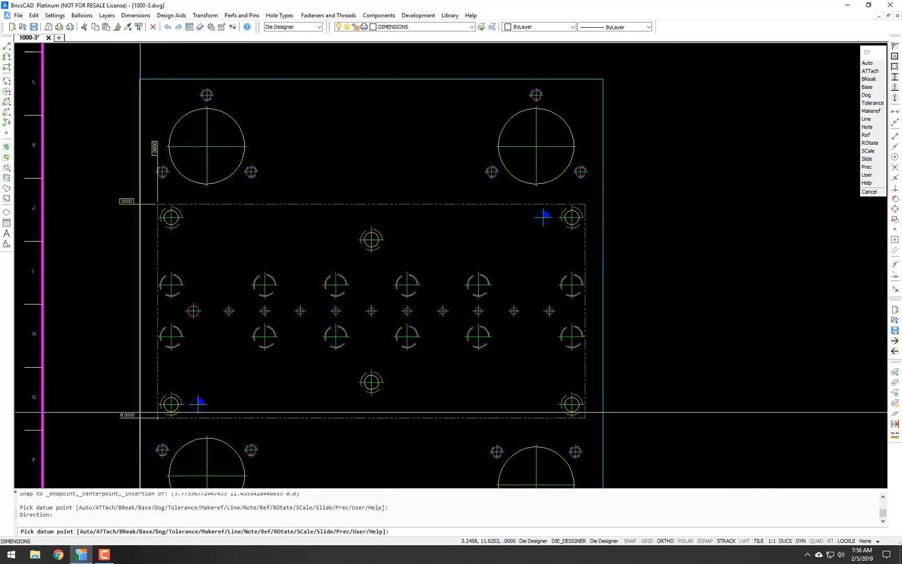
left_click(117, 413)
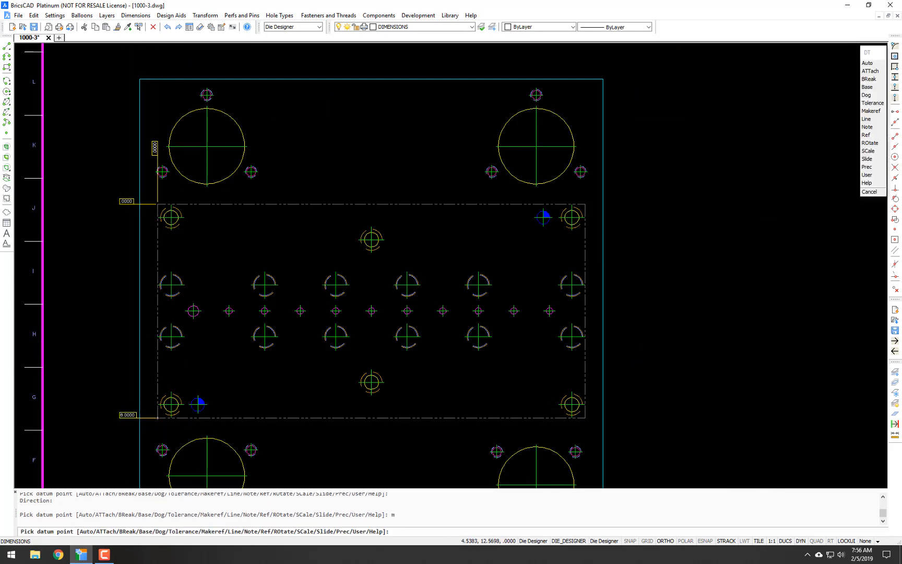
left_click(596, 203)
left_click(594, 141)
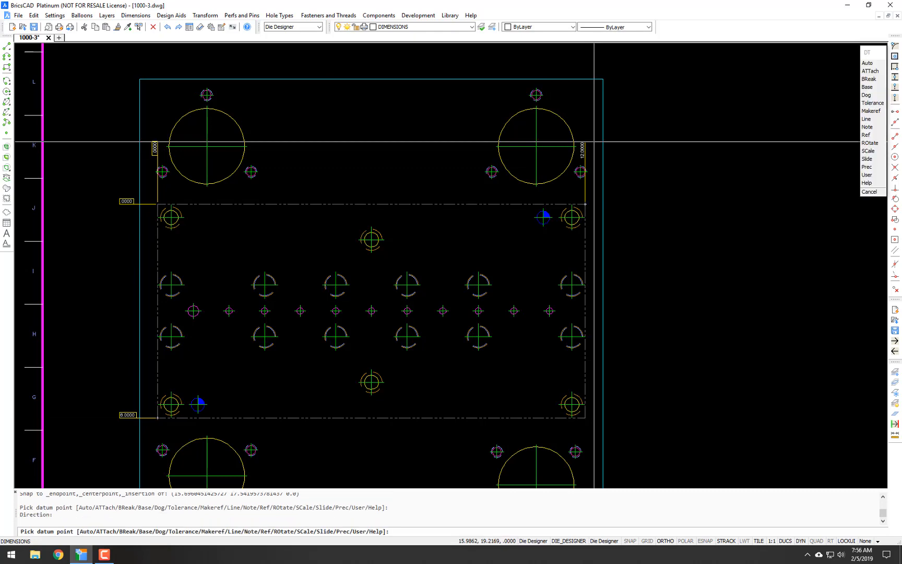
key("Return")
middle_click_drag(321, 172, 403, 180)
key("Escape")
key("Escape")
scroll(245, 210, "up", 4)
scroll(264, 203, "down", 4)
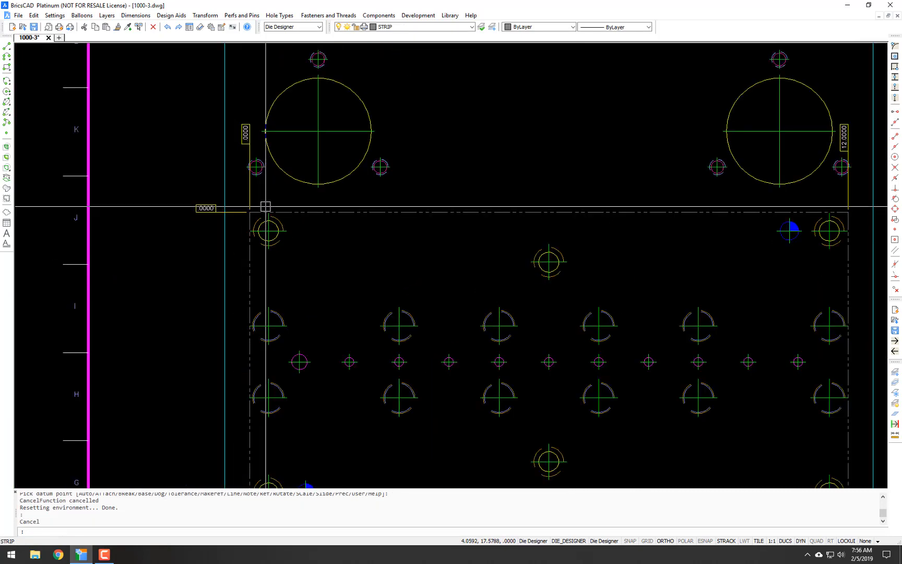
- Create a dimension chart for all holes in the die set plate from the existing base point and place it beside the plate
middle_click_drag(317, 203, 269, 204)
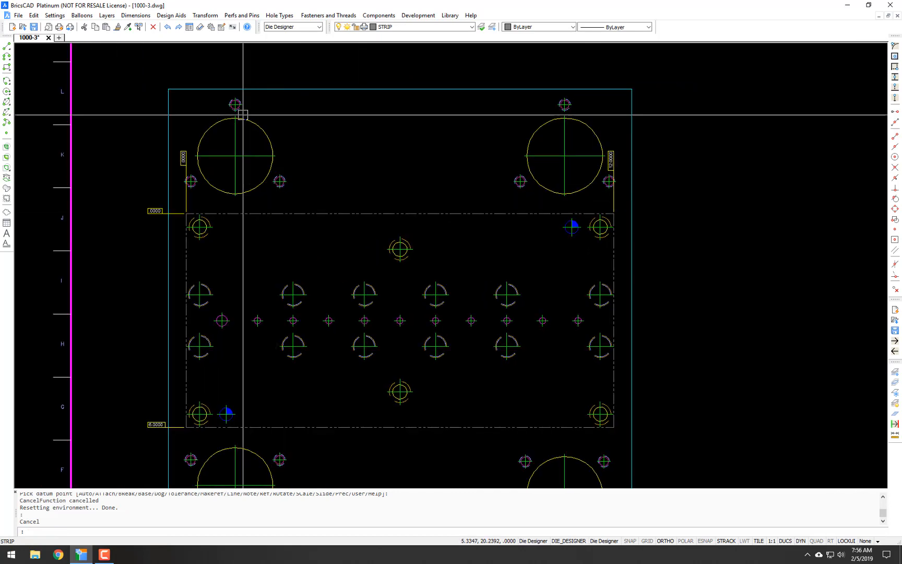
left_click(135, 15)
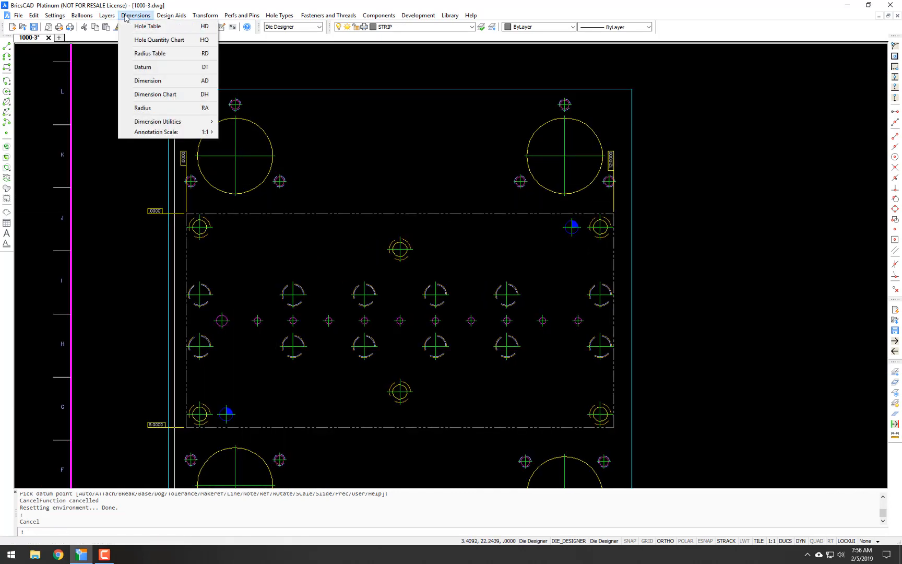
left_click(155, 94)
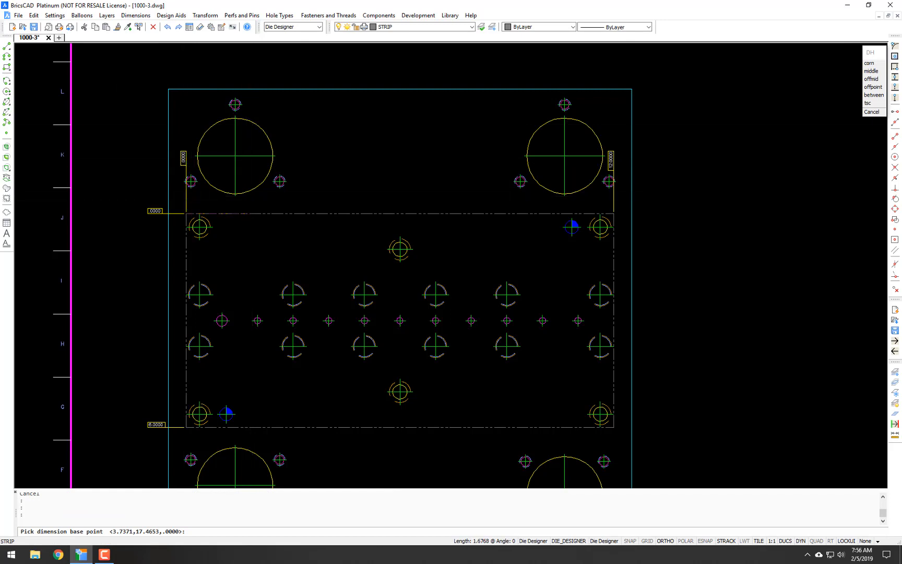
key("Return")
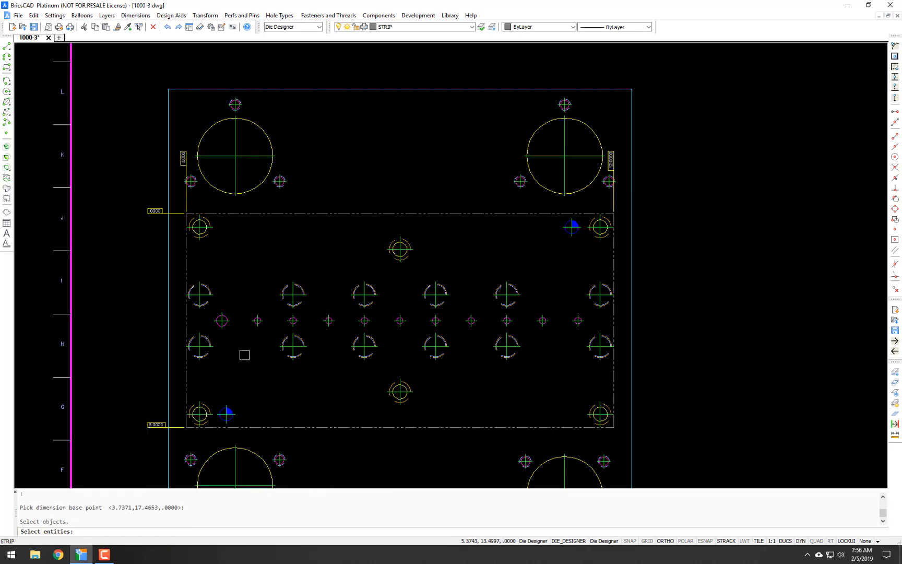
scroll(245, 354, "down", 3)
left_click(201, 459)
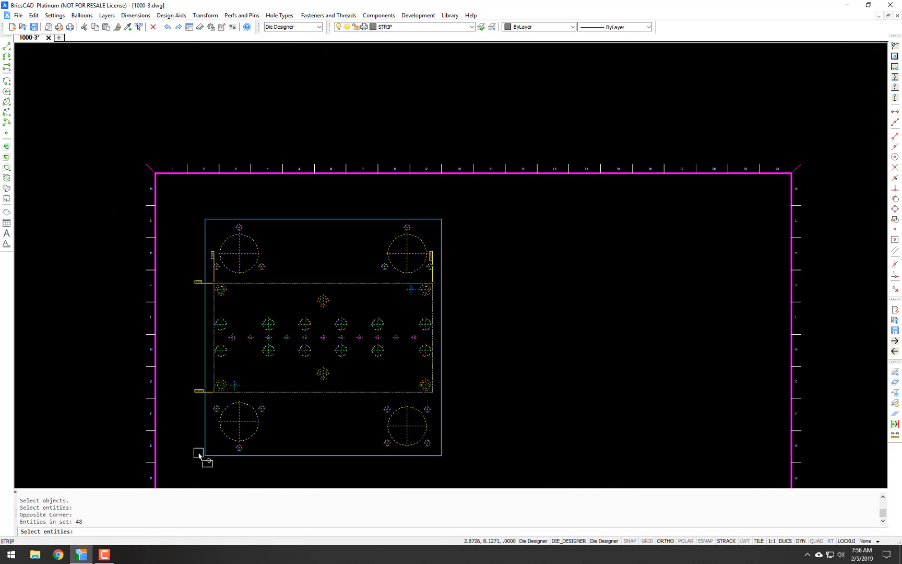
key("Return")
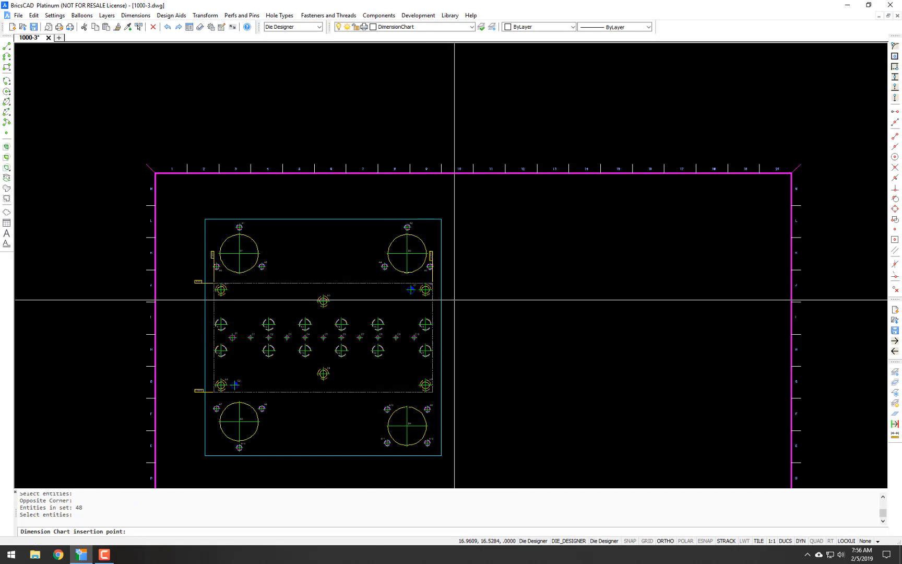
left_click(455, 299)
scroll(455, 299, "up", 3)
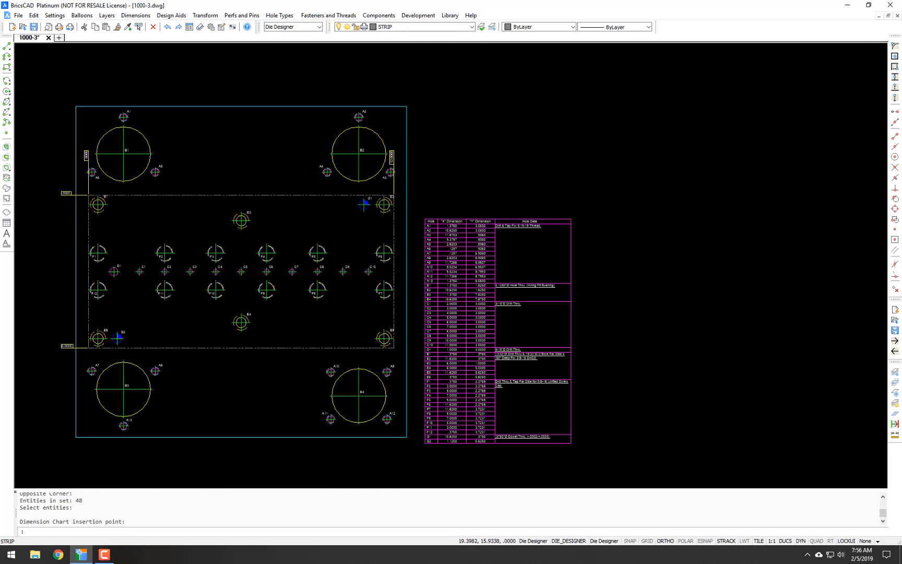
- Move the whole hole dimension chart straight up beside the die set plate
type("m")
key("Return")
left_click(610, 194)
left_click(415, 470)
key("Return")
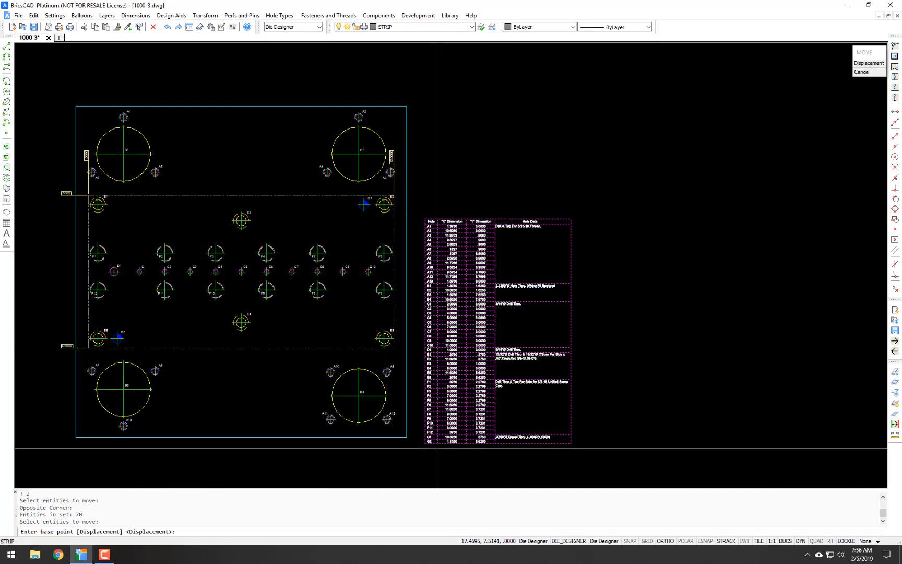
left_click(440, 448)
left_click(440, 384)
- Examine the chart's hole labels, X and Y dimensions and hole data against the plate, and fit the sheet to its extents
scroll(390, 254, "up", 3)
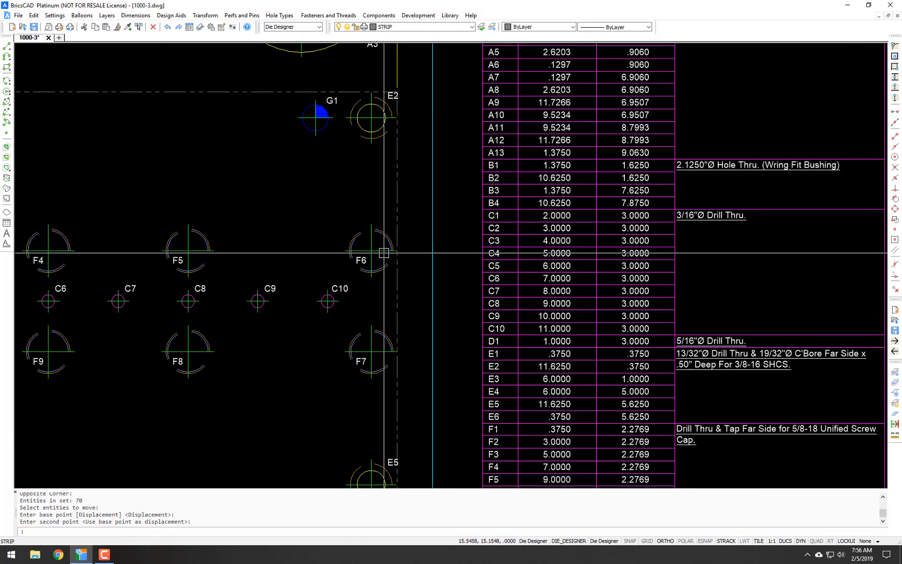
mouse_move(576, 259)
middle_mouse_down()
mouse_move(423, 358)
mouse_move(422, 389)
middle_mouse_up()
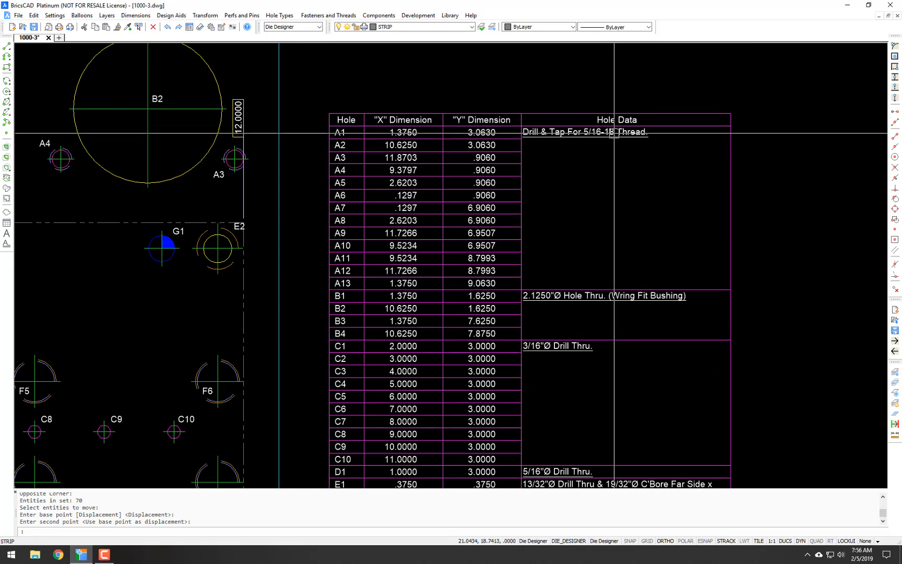
scroll(613, 133, "down", 5)
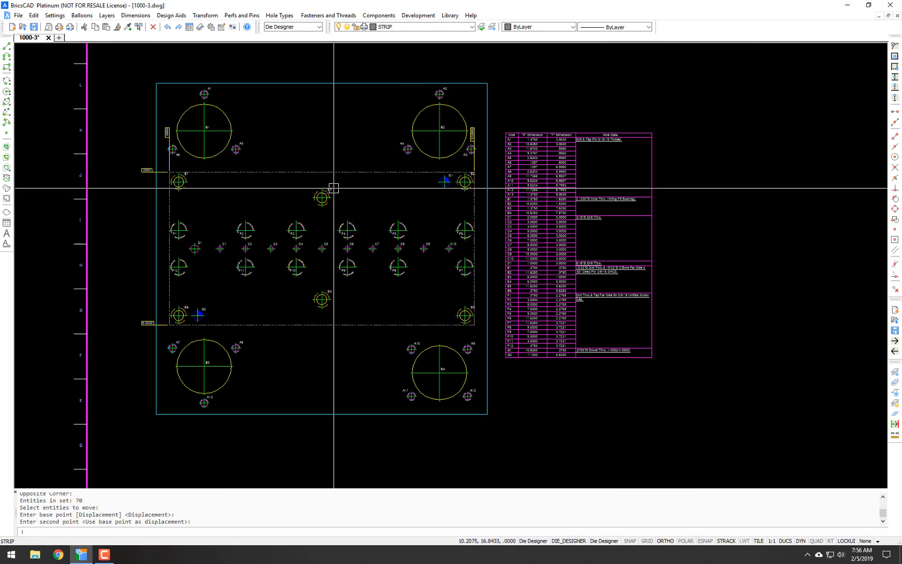
mouse_move(256, 171)
middle_mouse_down()
mouse_move(251, 202)
mouse_move(238, 206)
middle_mouse_up()
type("z")
key("Return")
type("e")
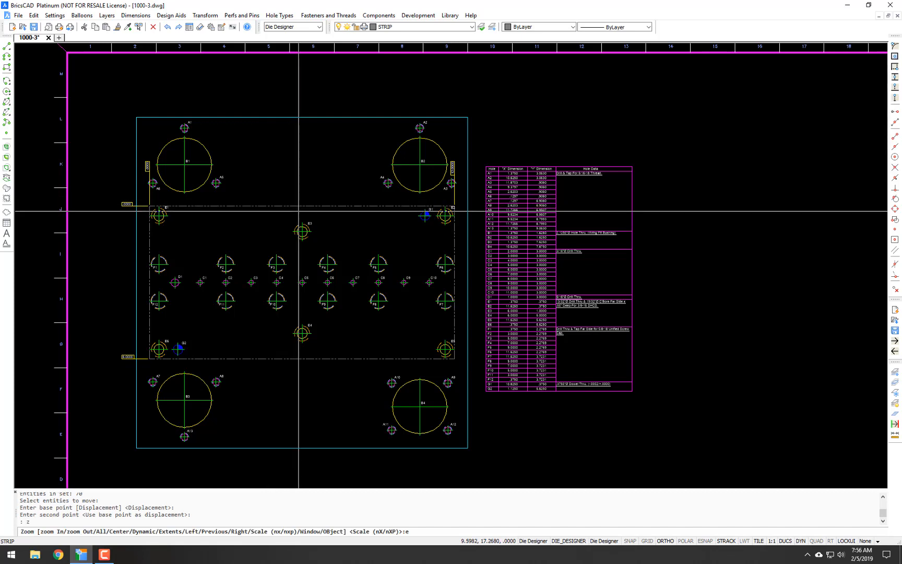
key("Return")
- Place a Die Shoe revision text balloon below the plate with detail number 1, amount required 1, material A36, HRS and Rockwell "-"
left_click(83, 16)
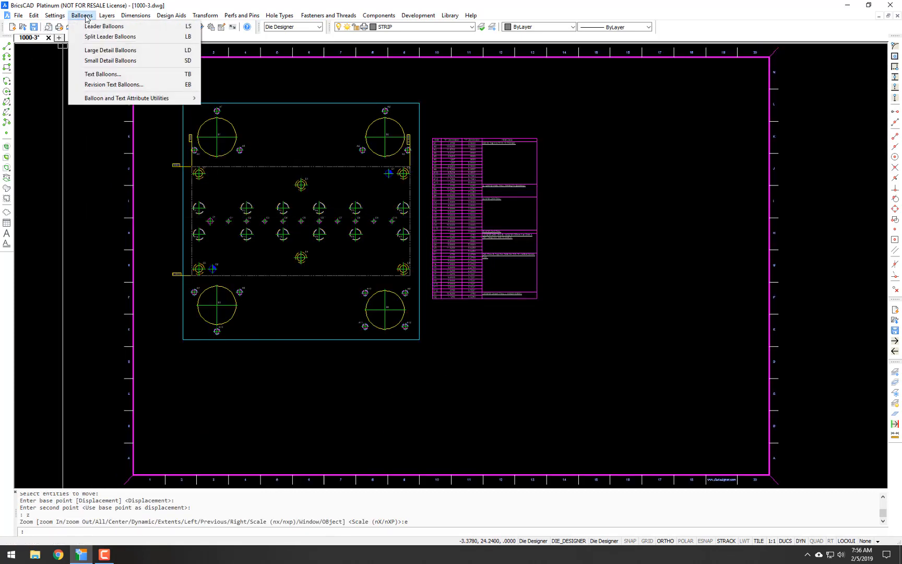
left_click(113, 88)
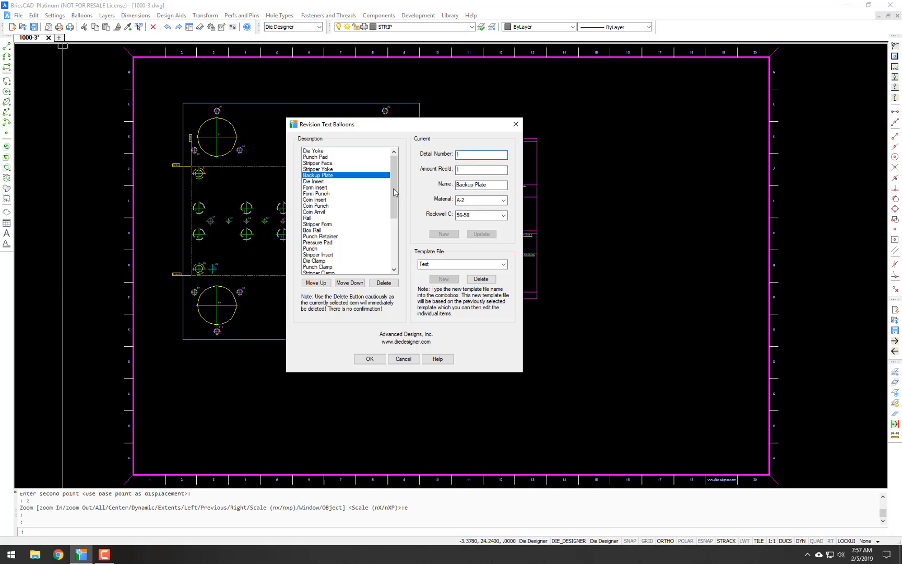
left_click_drag(395, 218, 392, 234)
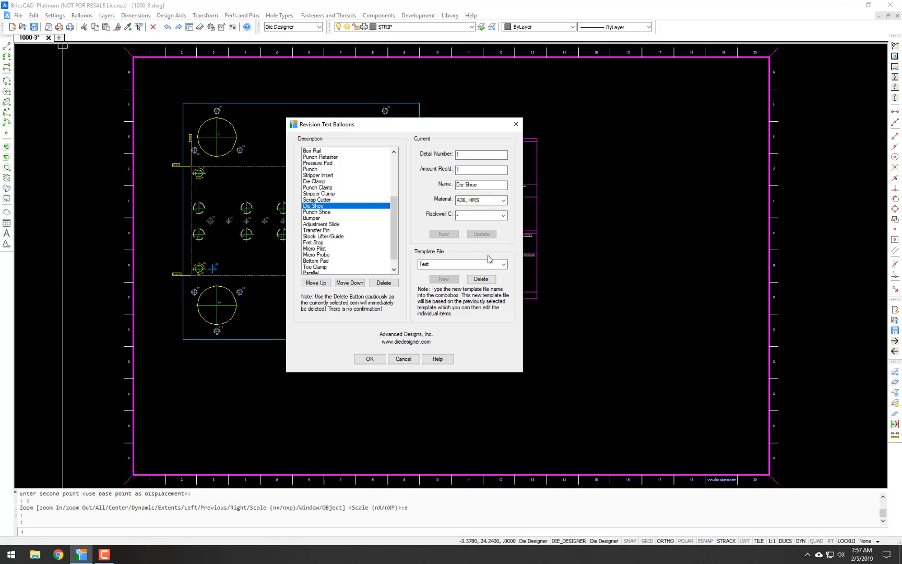
left_click(375, 362)
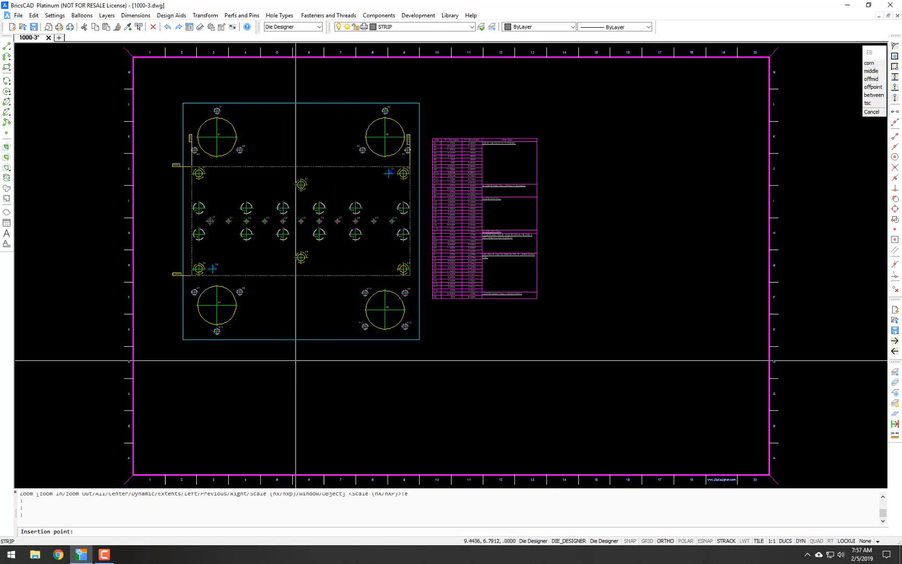
left_click(282, 360)
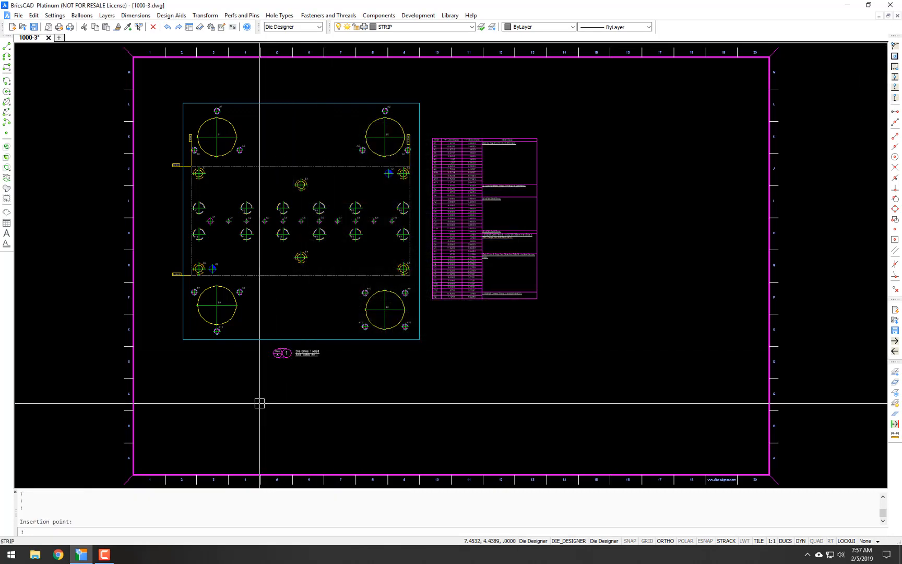
scroll(245, 366, "up", 2)
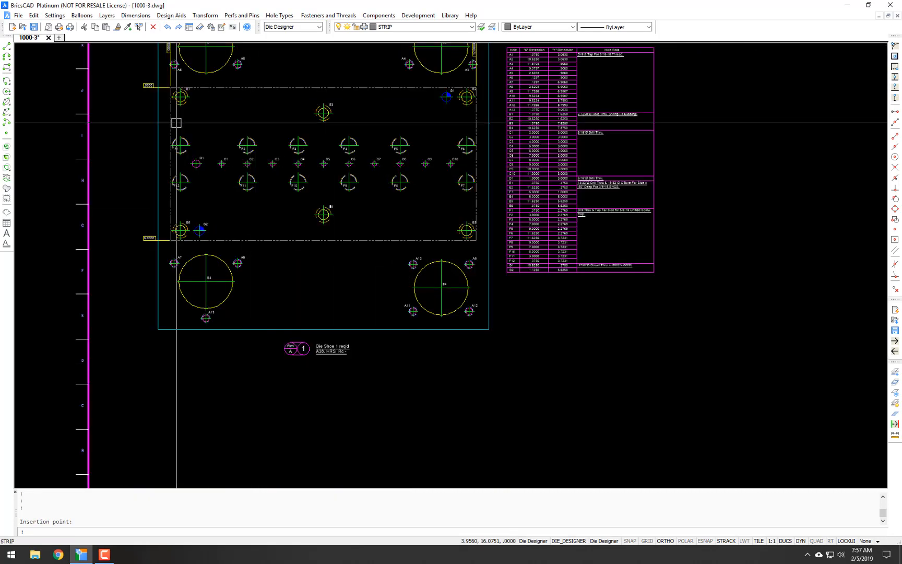
left_click(82, 15)
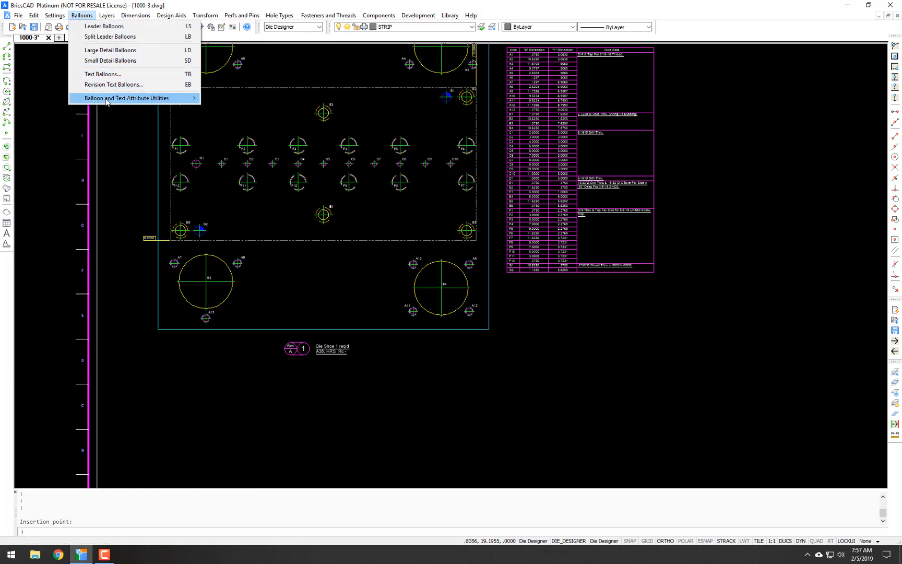
mouse_move(107, 100)
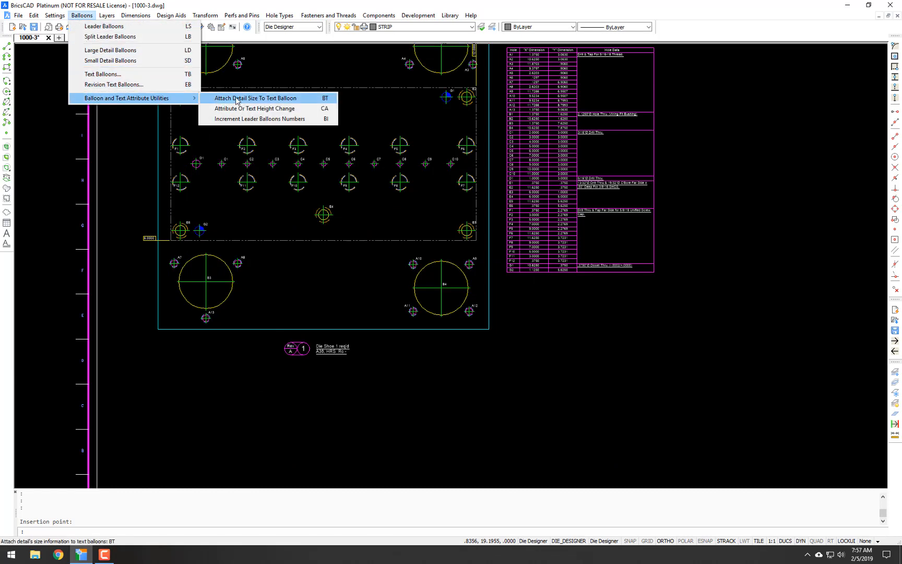
left_click(236, 99)
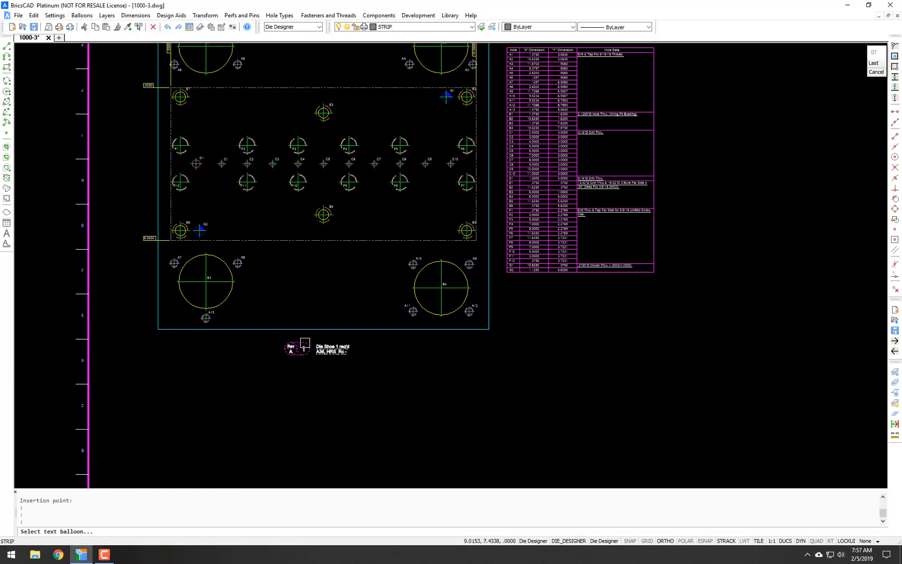
key("Escape")
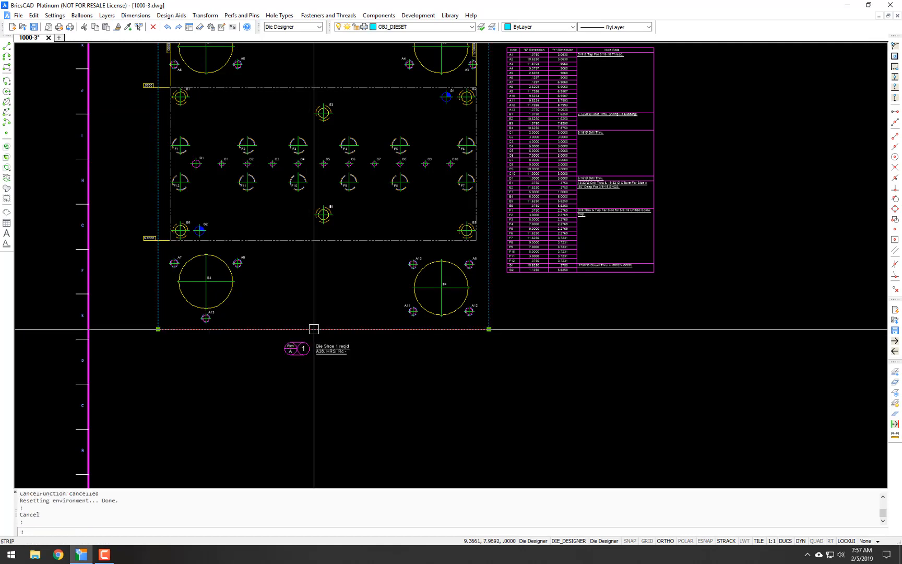
- Explode the die shoe's outer outline into separate edges
type("x")
key("Return")
left_click(311, 330)
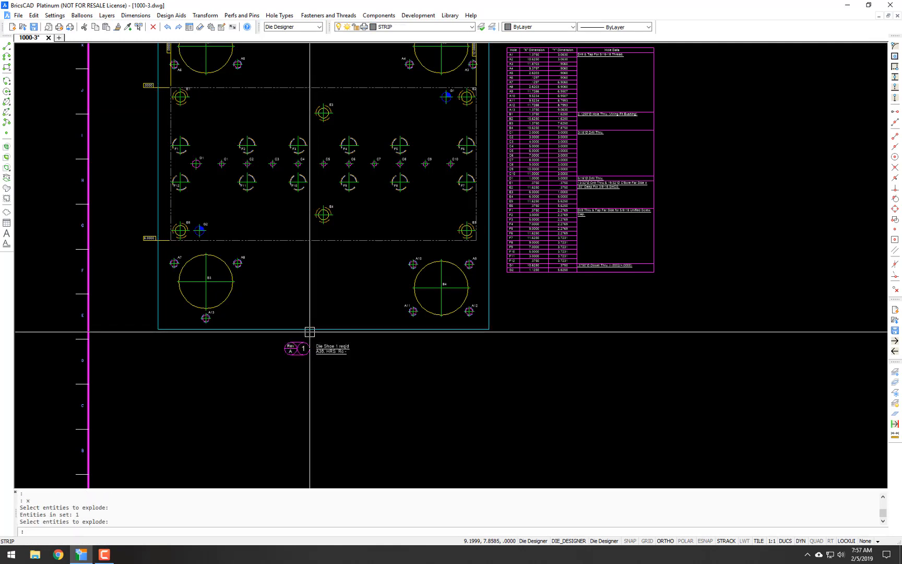
- Attach the detail size to the Die Shoe text balloon: 13 by 13 from the plate's lower and left edges, thickness 2
type("bt")
key("Return")
left_click(302, 348)
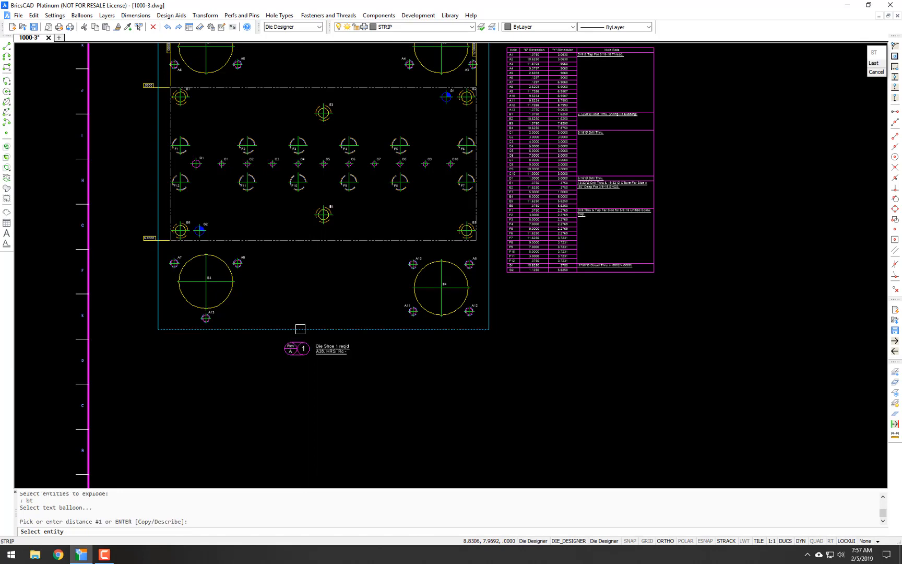
left_click(300, 328)
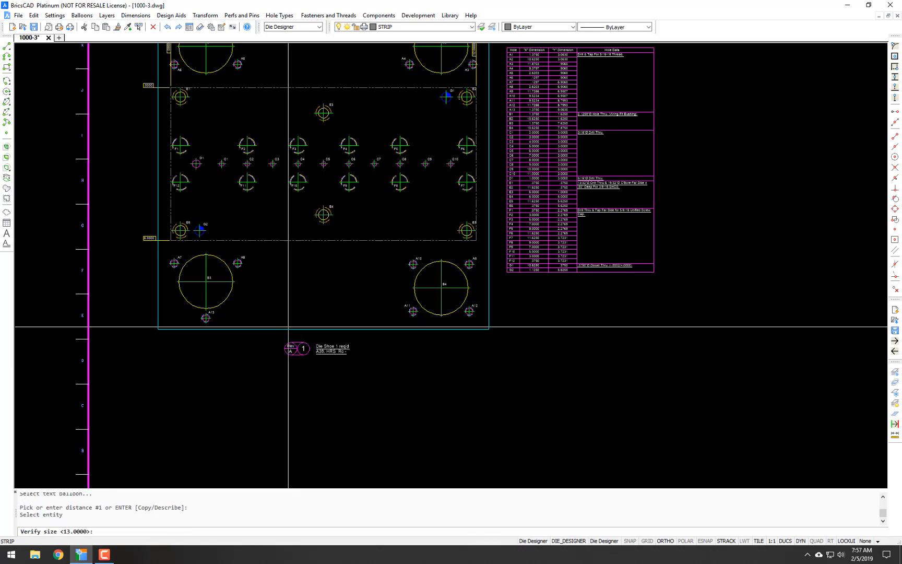
left_click(162, 298)
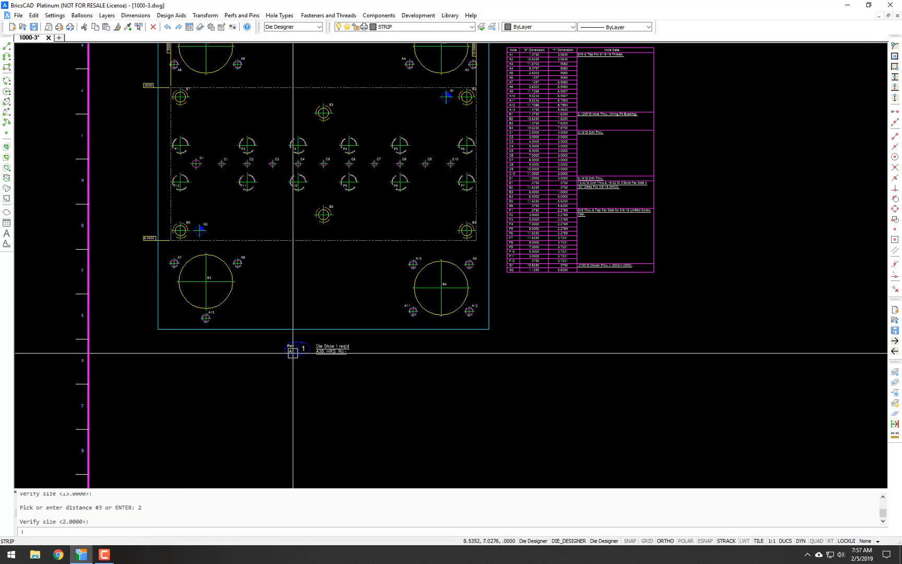
- Fit the die shoe sheet to its extents and go back two sheets in the design to assembly sheet 1000-1, saving each
type("z")
key("Return")
type("e")
key("Return")
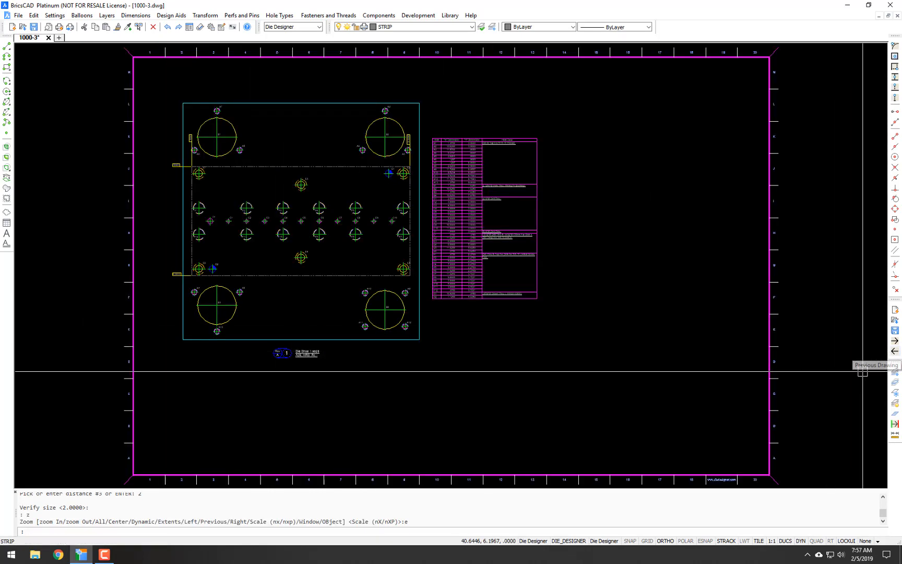
left_click(895, 352)
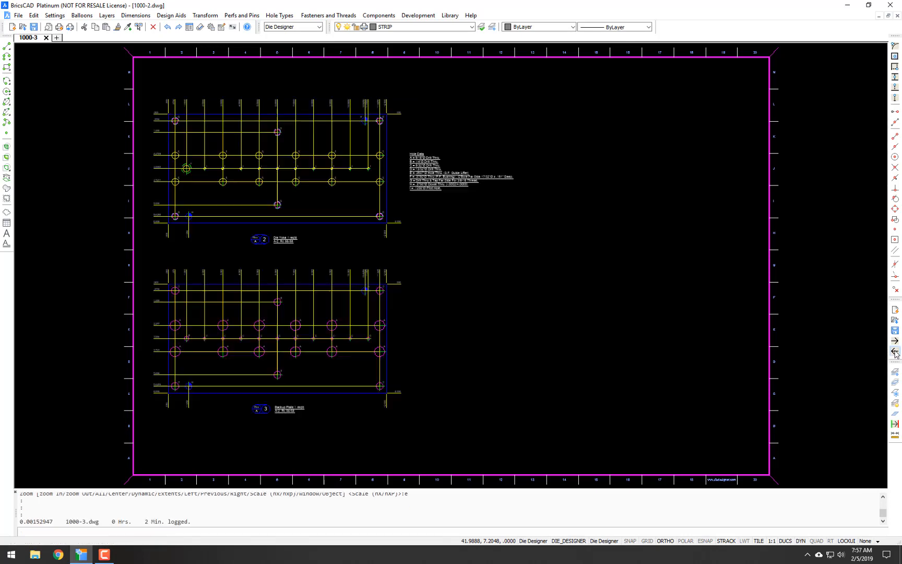
left_click(895, 351)
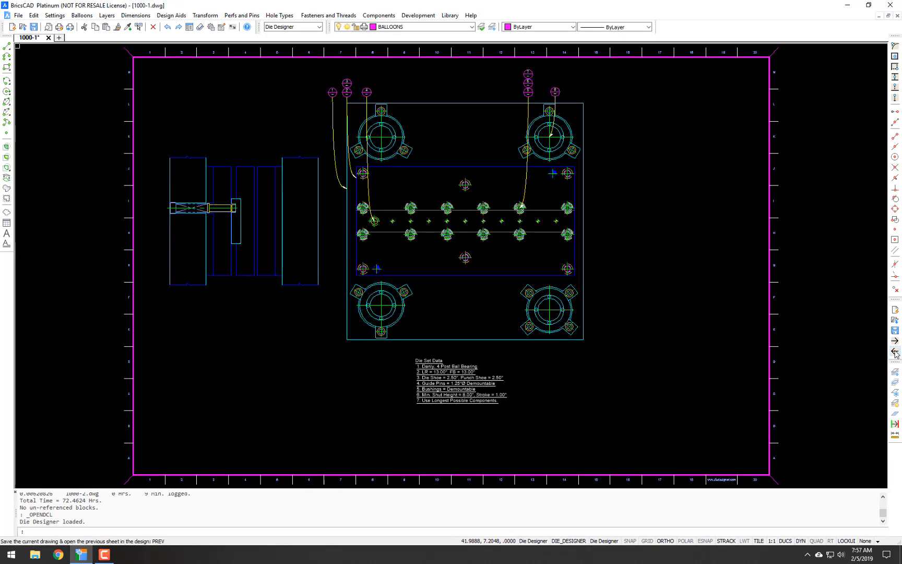
- Generate the bill of materials for the die design on assembly sheet 1000-1
middle_click_drag(617, 294, 556, 295)
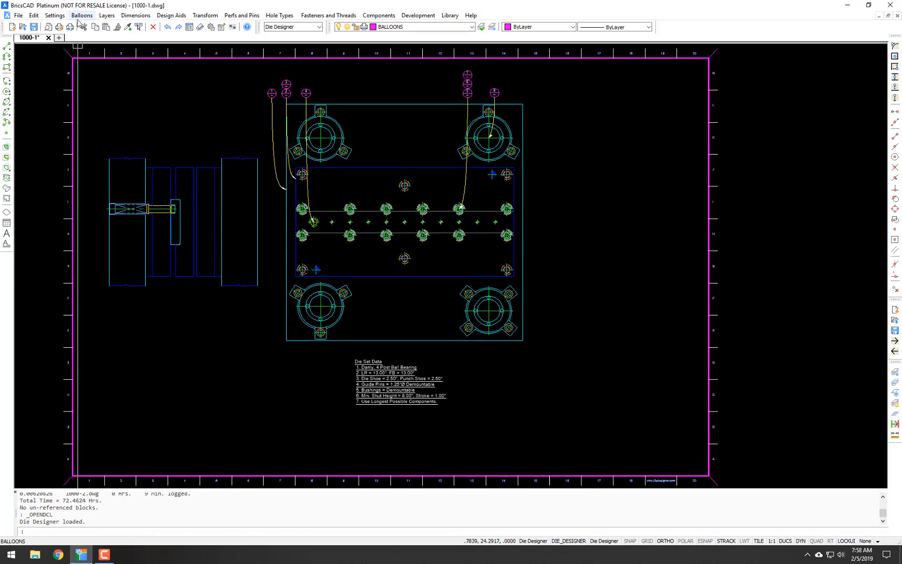
scroll(275, 97, "up", 3)
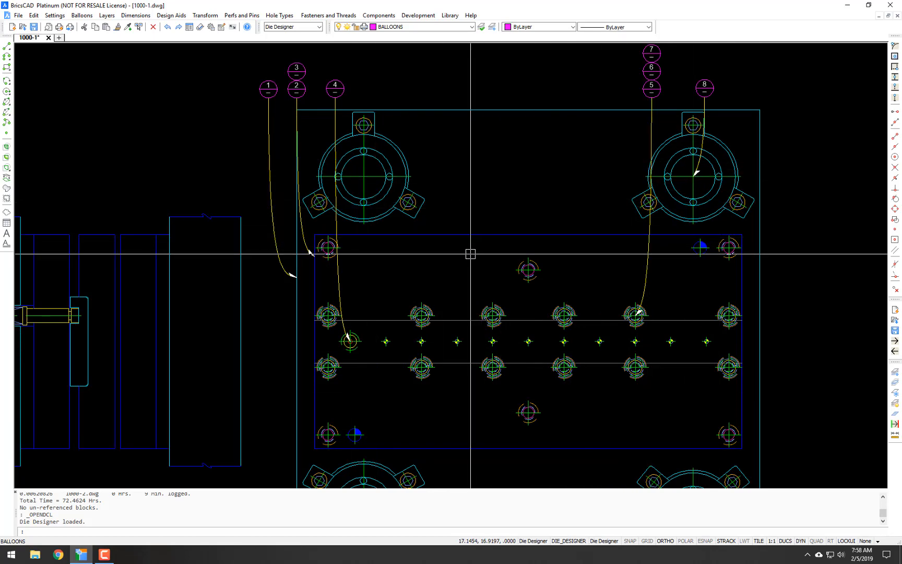
scroll(468, 249, "down", 5)
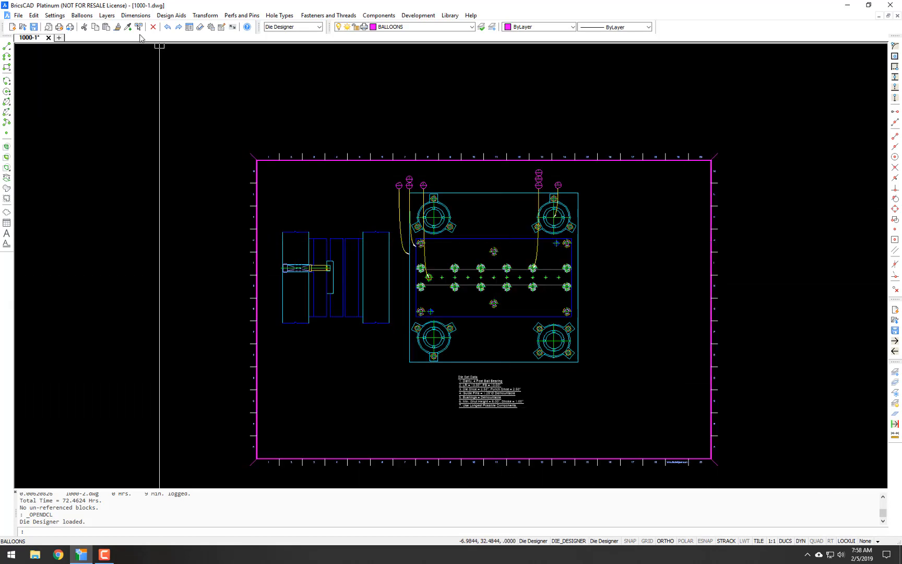
left_click(80, 19)
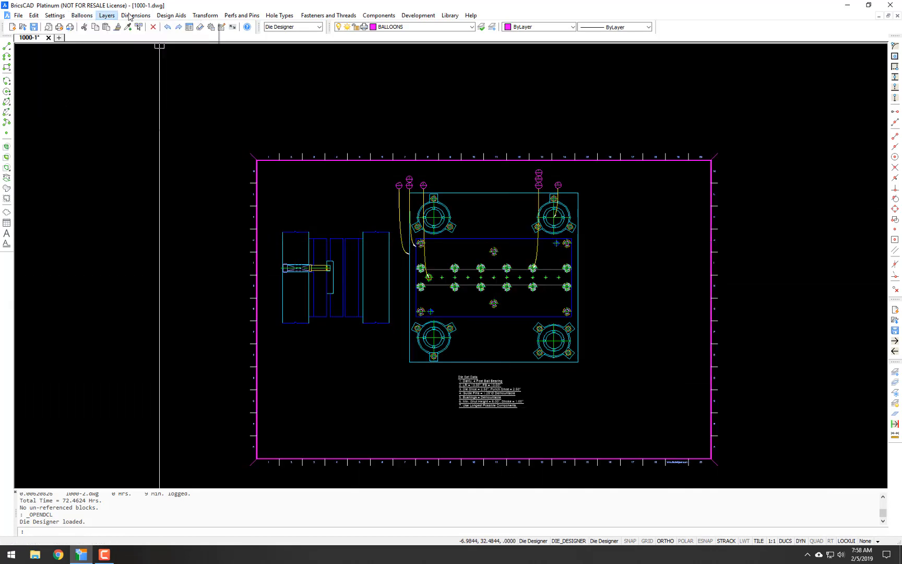
mouse_move(163, 19)
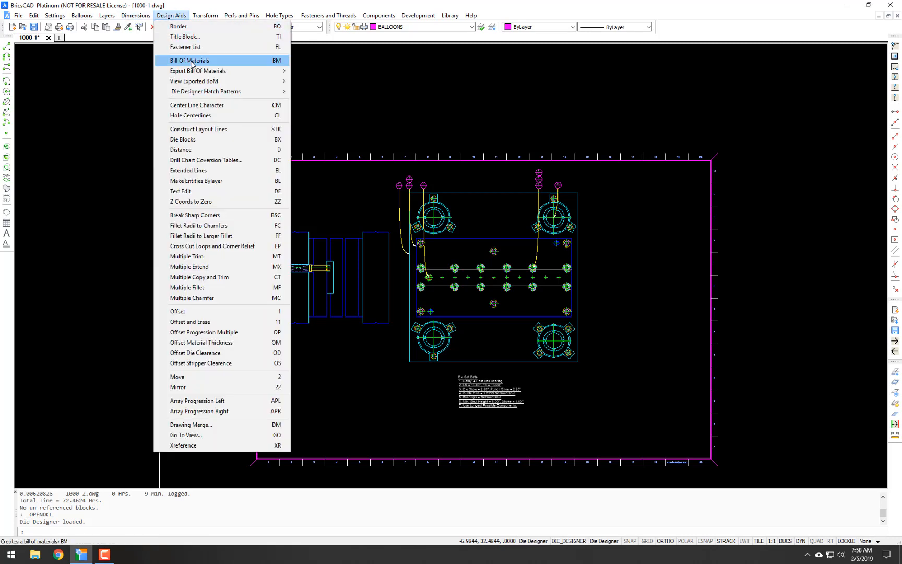
left_click(515, 111)
scroll(578, 281, "up", 5)
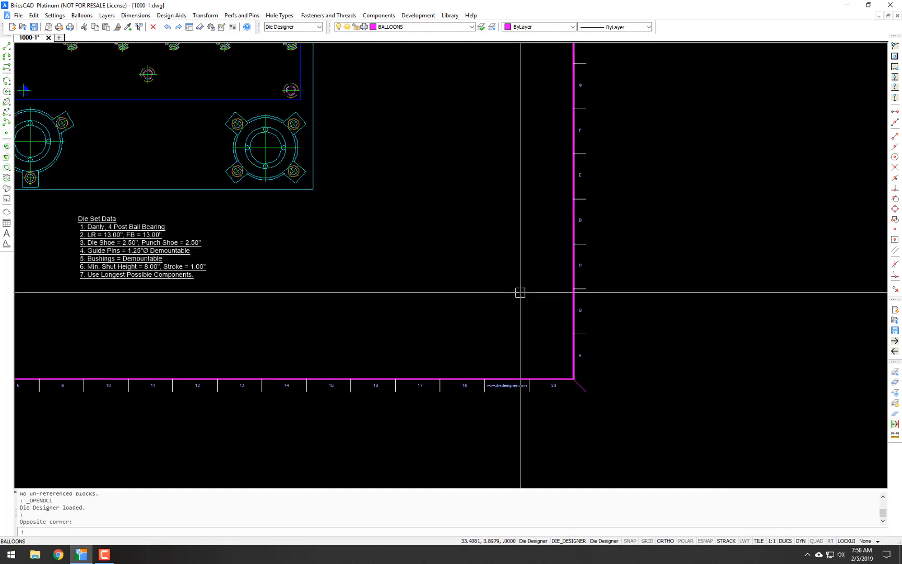
middle_click_drag(523, 209, 527, 278)
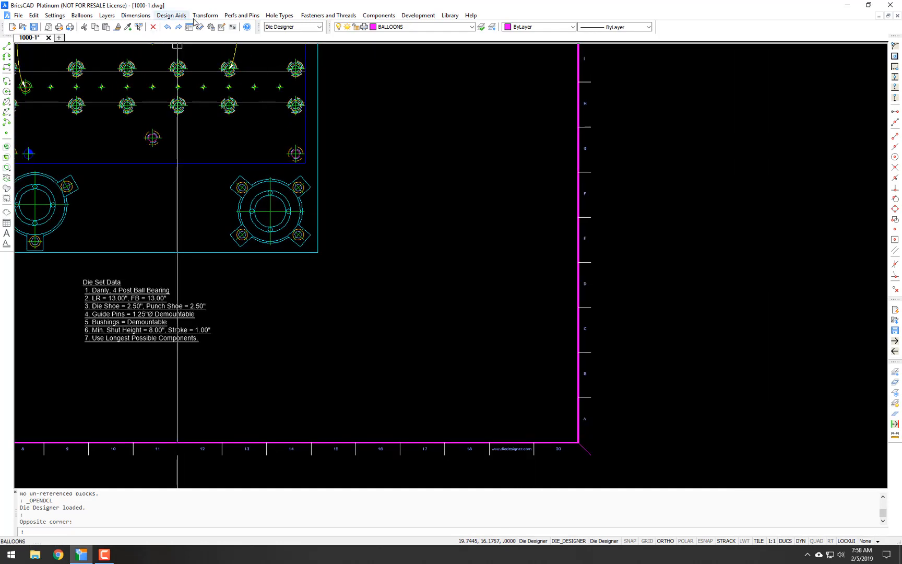
left_click(172, 16)
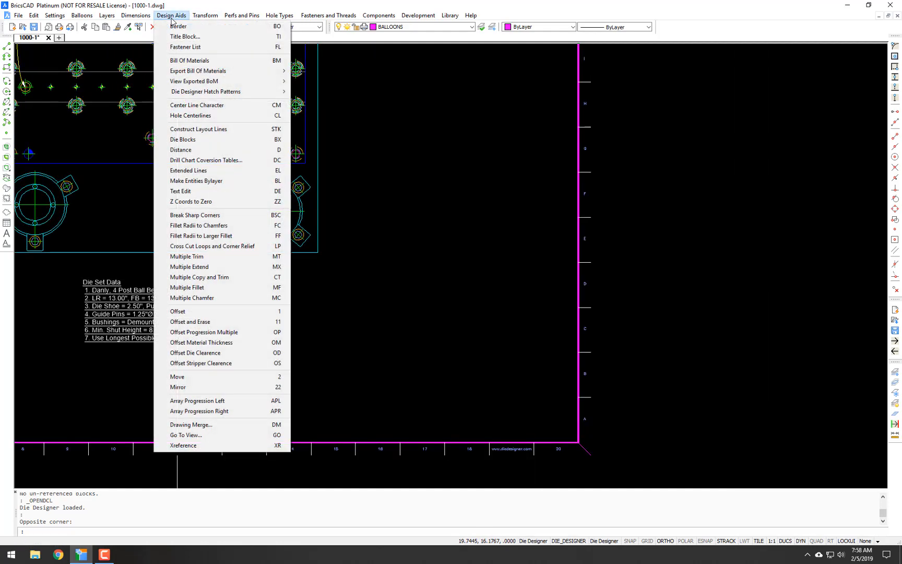
left_click(184, 61)
- Examine the bill of materials rows for detail number, quantity, material, finished size, hardness and supplier against the assembly's balloons
scroll(536, 376, "up", 2)
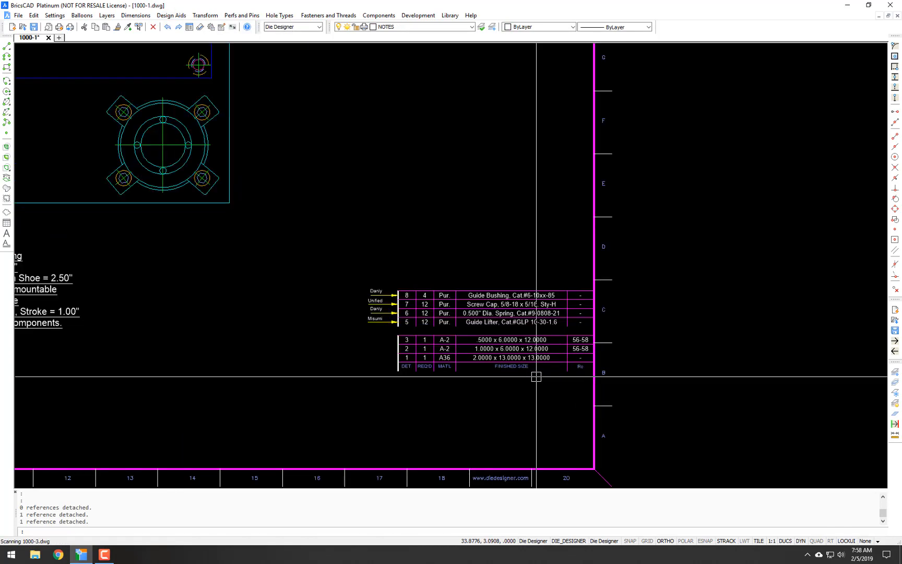
scroll(536, 377, "up", 3)
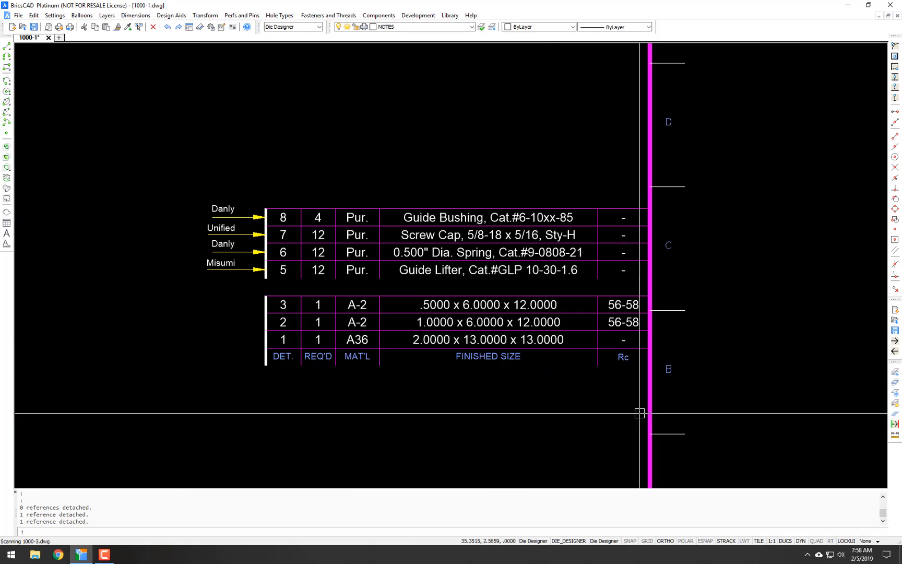
scroll(639, 412, "down", 5)
scroll(344, 188, "up", 4)
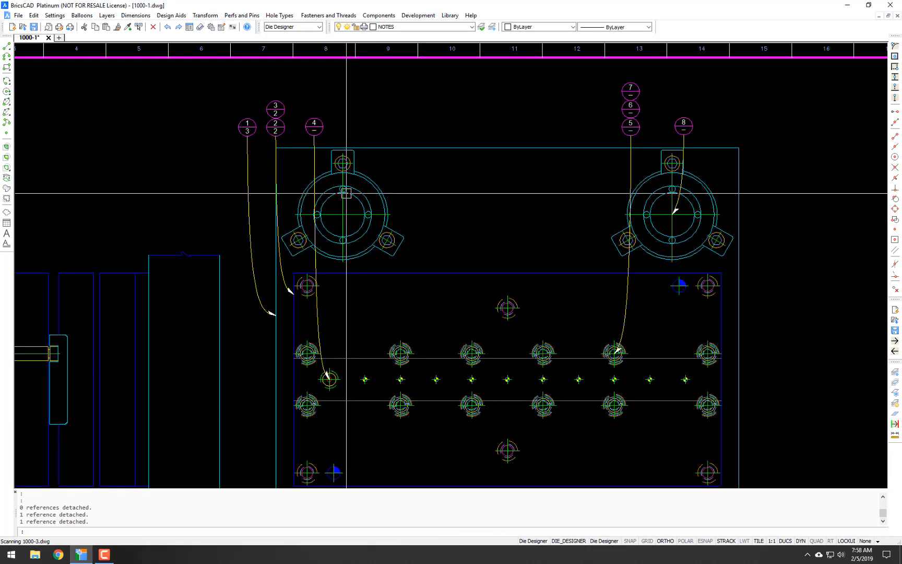
scroll(345, 193, "down", 5)
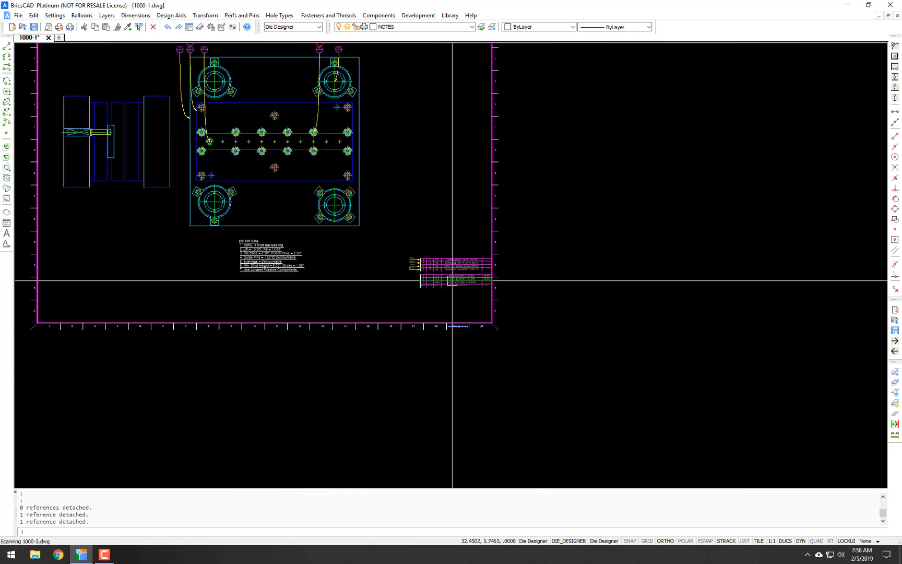
scroll(452, 281, "up", 4)
scroll(483, 242, "up", 2)
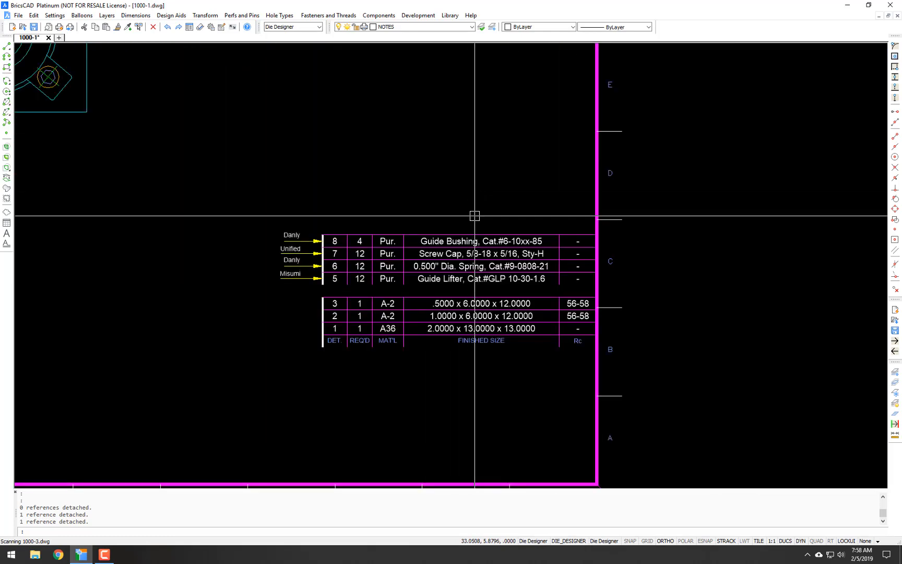
scroll(463, 222, "up", 2)
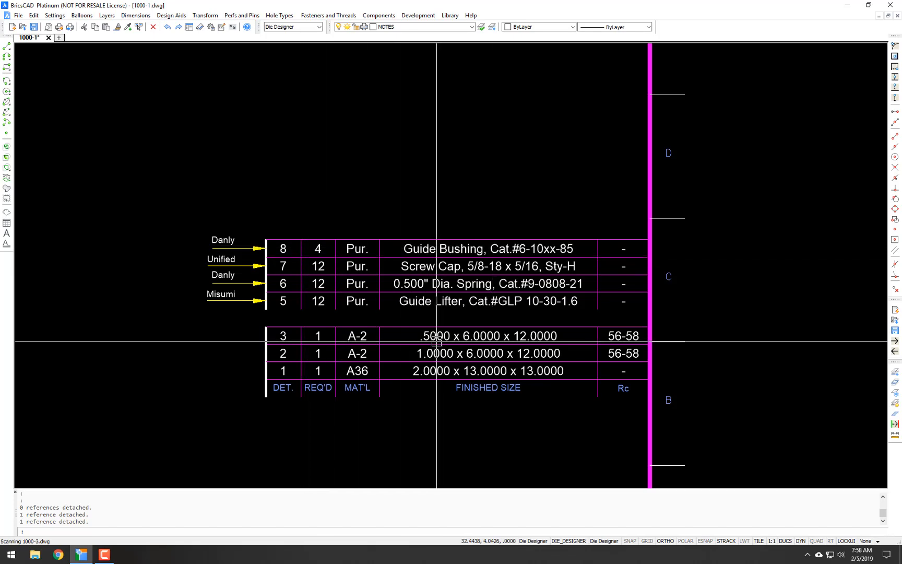
scroll(477, 334, "down", 4)
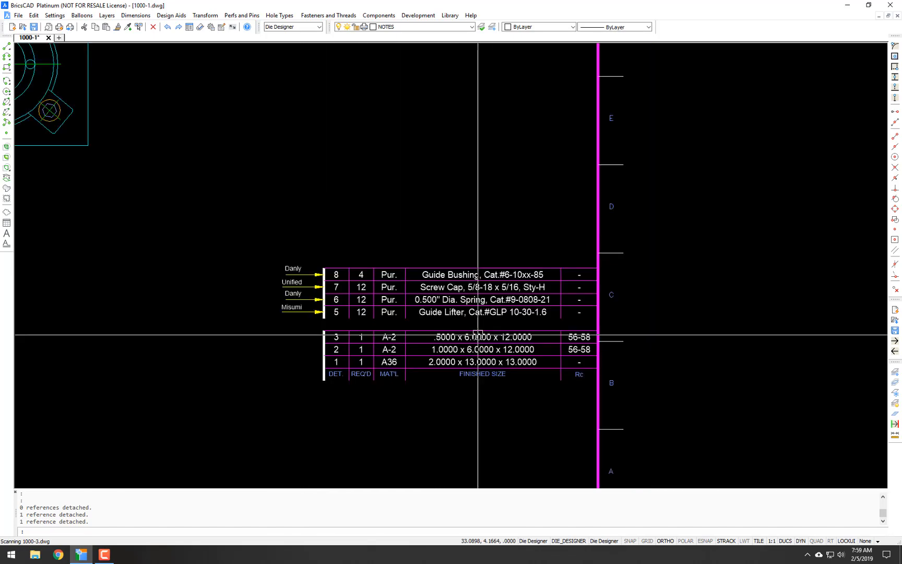
- Inspect the detail and sheet numbers in the leader balloons above the die set, then view the whole assembly sheet
middle_click_drag(284, 206, 429, 349)
scroll(218, 163, "up", 5)
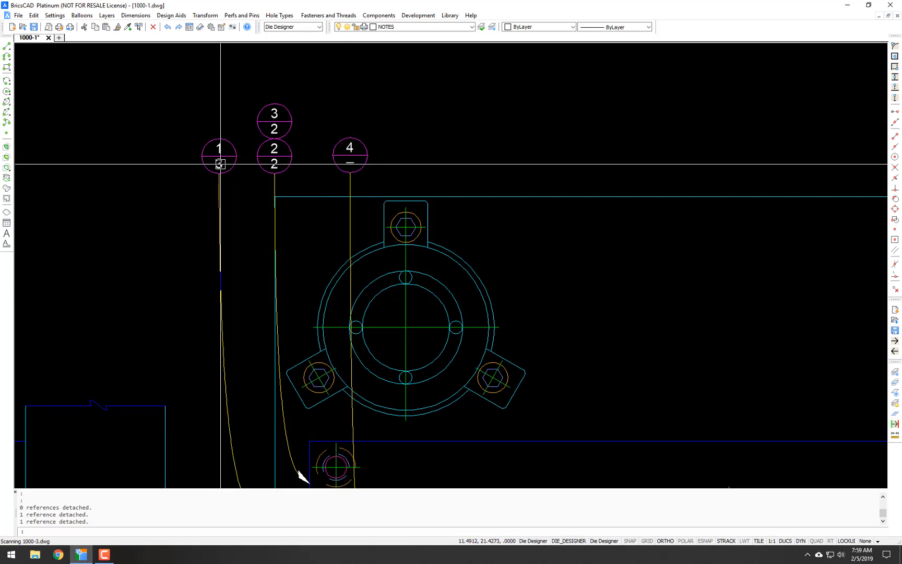
scroll(286, 273, "down", 5)
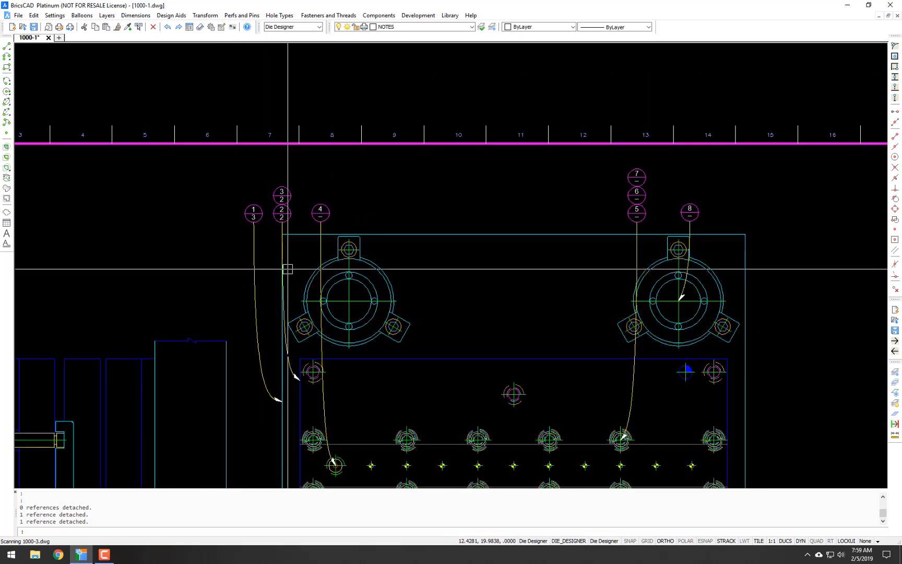
scroll(286, 244, "up", 5)
scroll(286, 244, "up", 2)
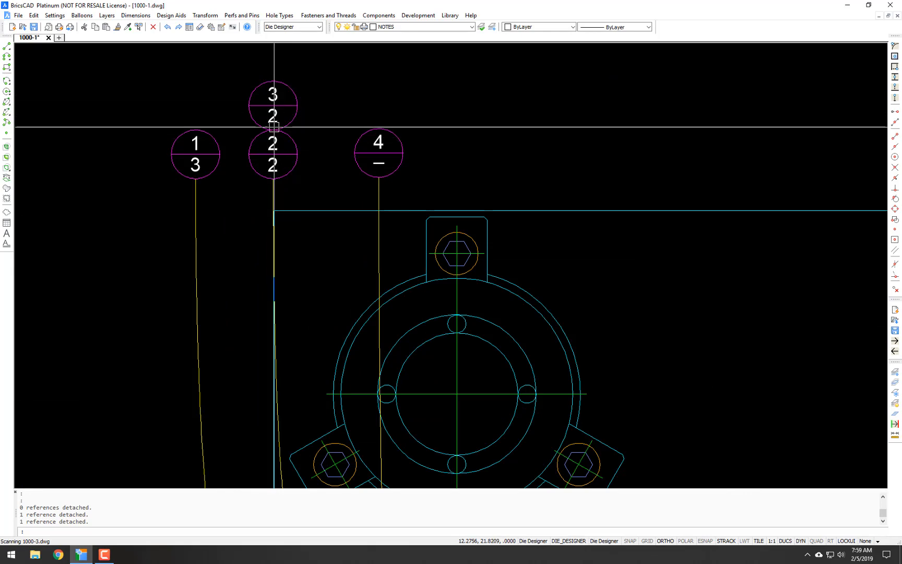
scroll(286, 191, "down", 10)
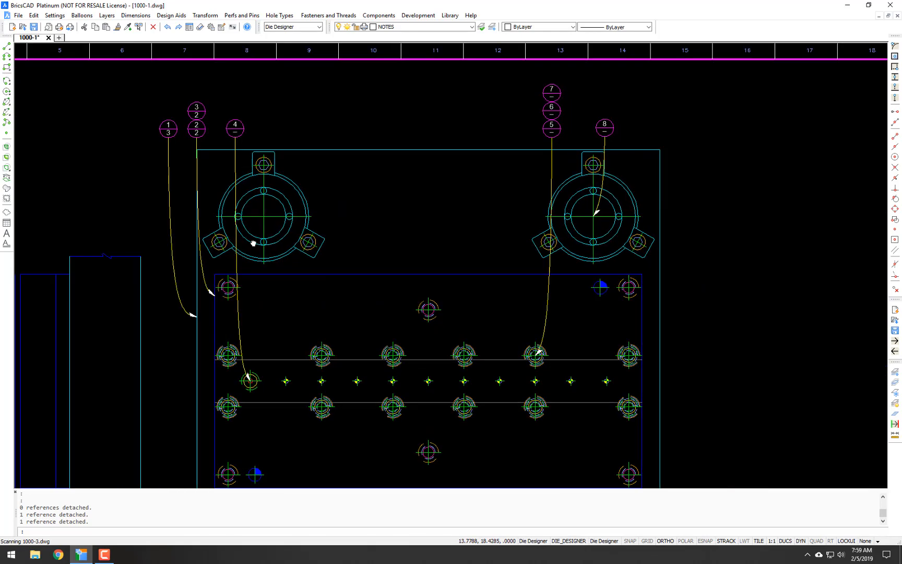
mouse_move(390, 361)
middle_mouse_down()
mouse_move(456, 327)
mouse_move(490, 359)
mouse_move(464, 349)
mouse_move(466, 329)
middle_mouse_up()
scroll(467, 368, "up", 2)
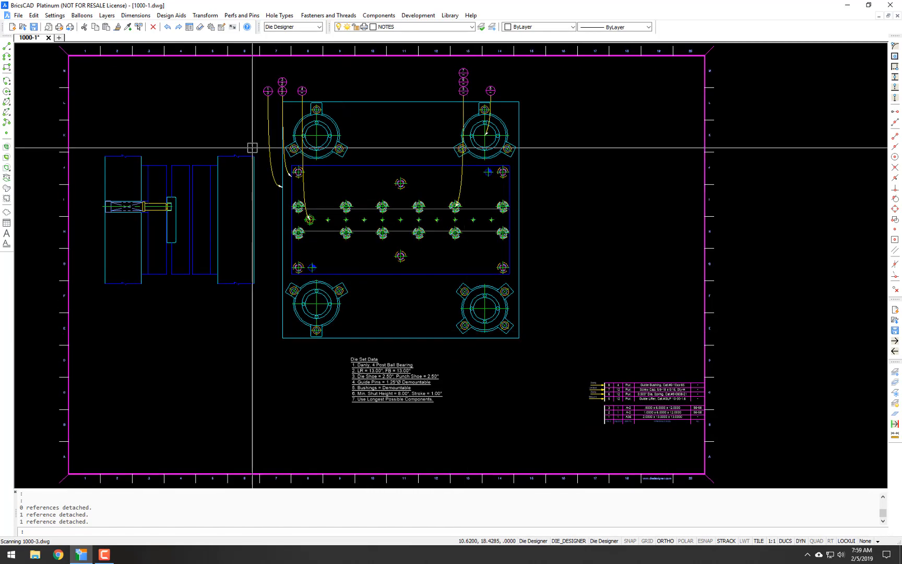
left_click(81, 15)
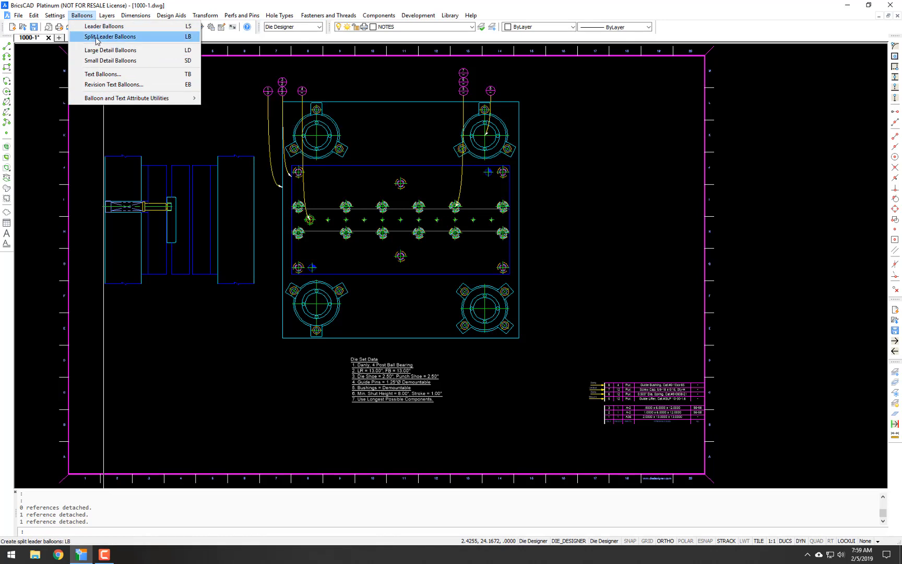
mouse_move(157, 100)
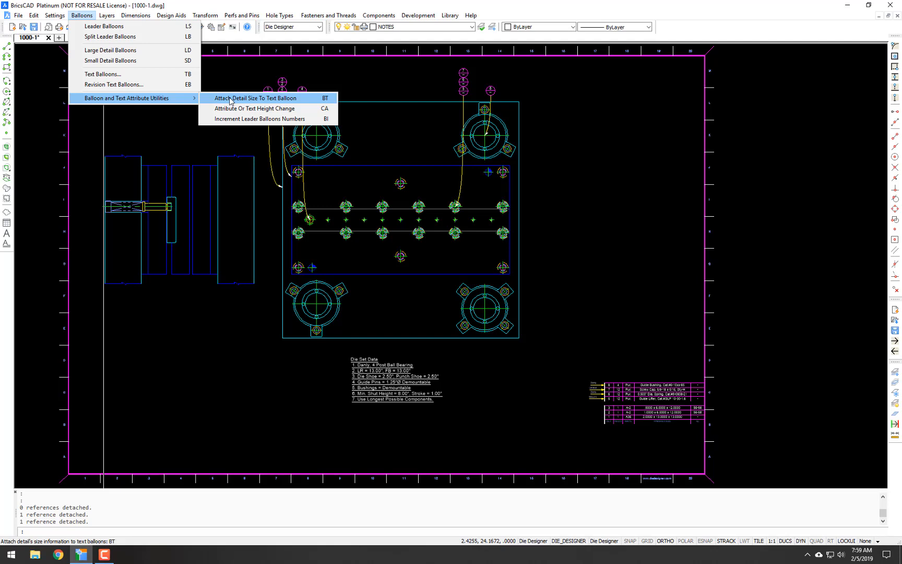
mouse_move(141, 16)
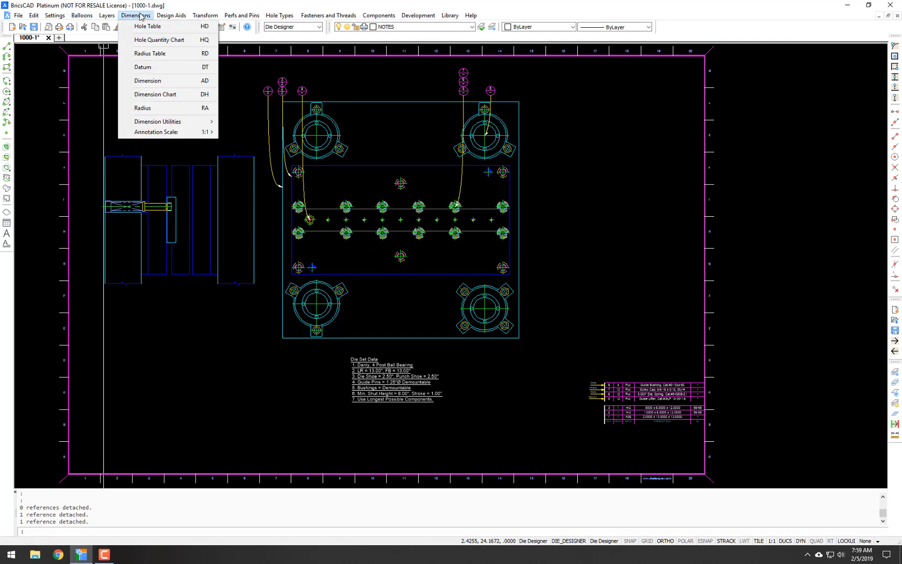
mouse_move(176, 17)
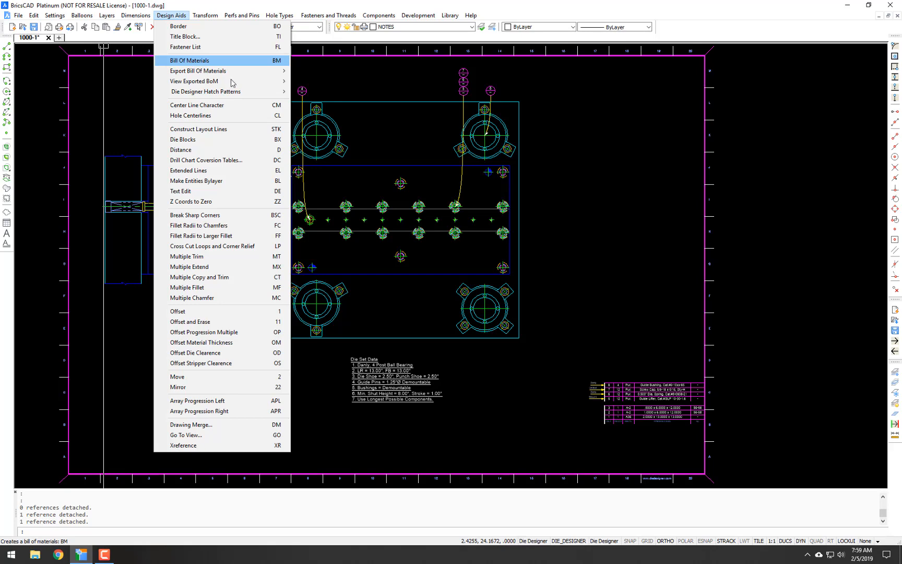
left_click(572, 192)
scroll(576, 217, "down", 2)
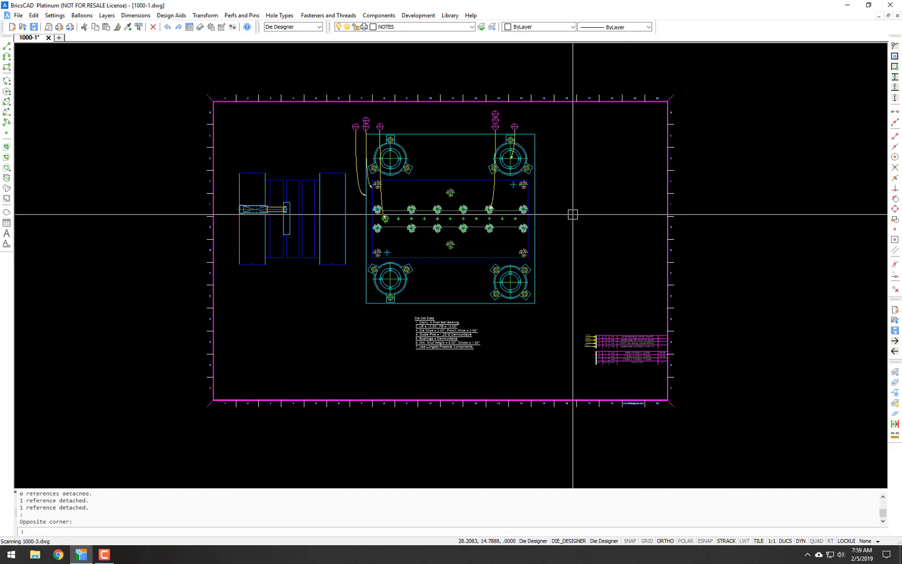
scroll(564, 228, "up", 3)
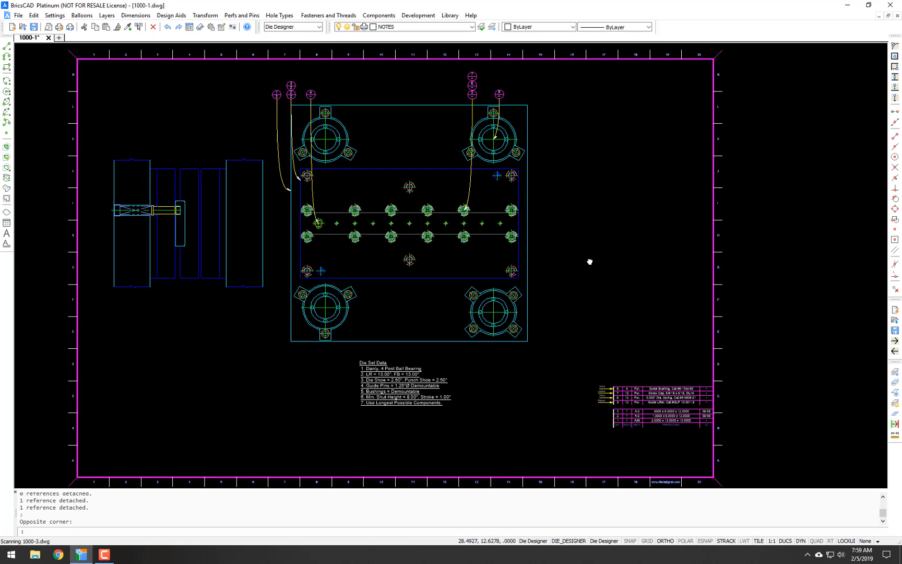
middle_click_drag(585, 256, 581, 256)
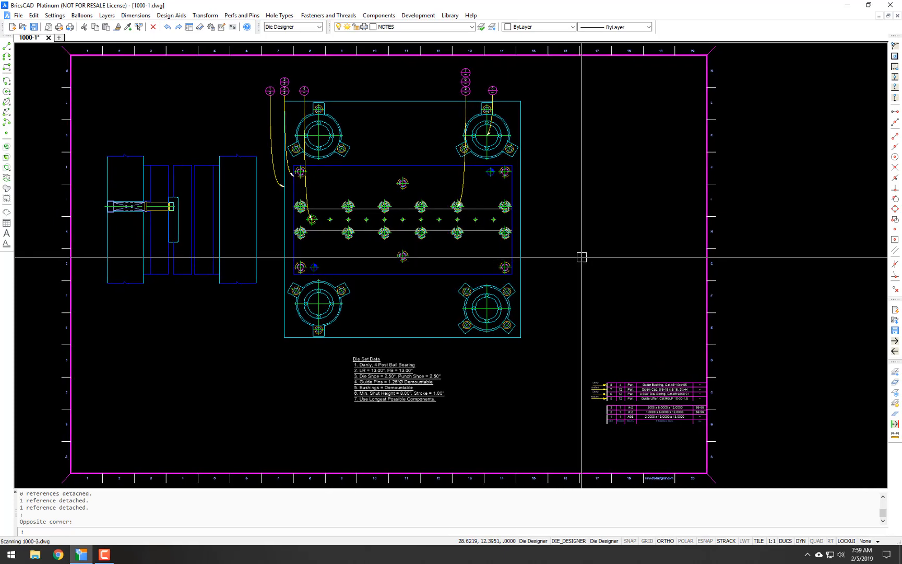